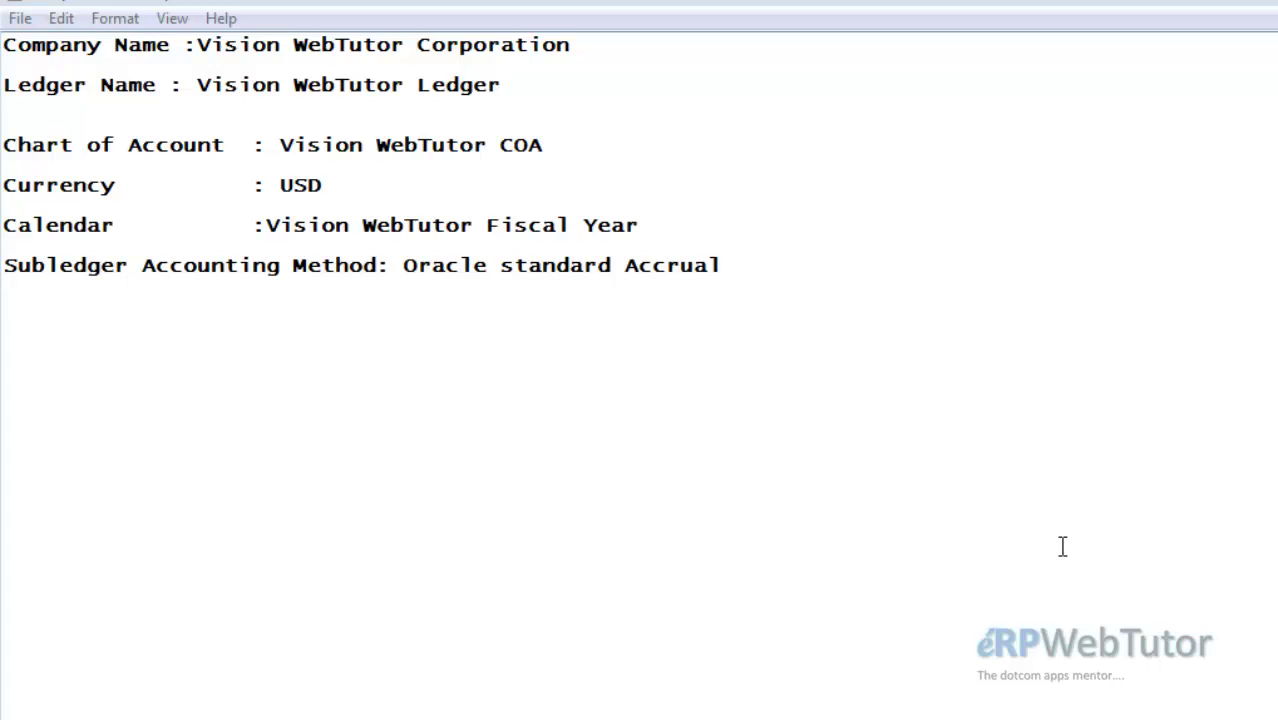
- Copy the chart of account name "Vision WebTutor COA" onto a new line below the subledger accounting method, leaving blank space between
{"action": "left_click", "coordinate": [987, 353]}
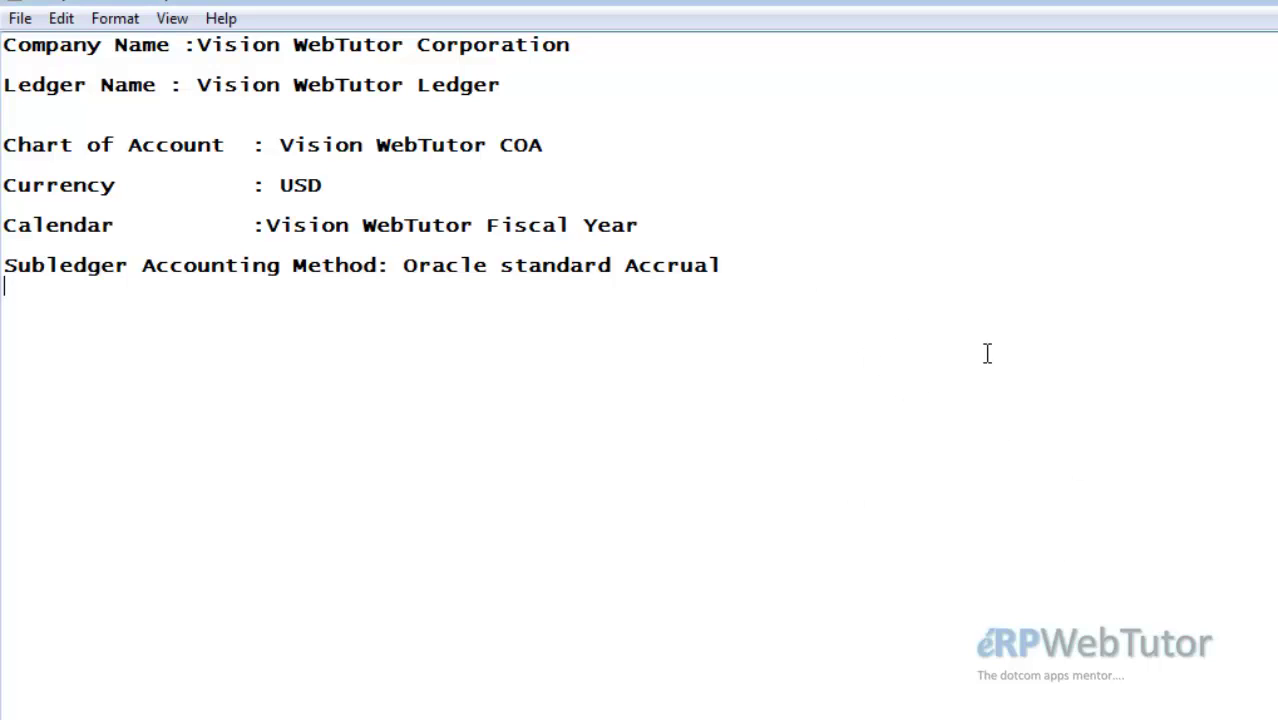
{"action": "key", "text": "Return"}
{"action": "key", "text": "Up"}
{"action": "key", "text": "Up"}
{"action": "key", "text": "Up"}
{"action": "key", "text": "Up"}
{"action": "key", "text": "Up"}
{"action": "key", "text": "Up"}
{"action": "key", "text": "Up"}
{"action": "key", "text": "Up"}
{"action": "left_click", "coordinate": [566, 147]}
{"action": "key", "text": "ctrl+shift+Left"}
{"action": "key", "text": "ctrl+shift+Left"}
{"action": "key", "text": "ctrl+shift+Left"}
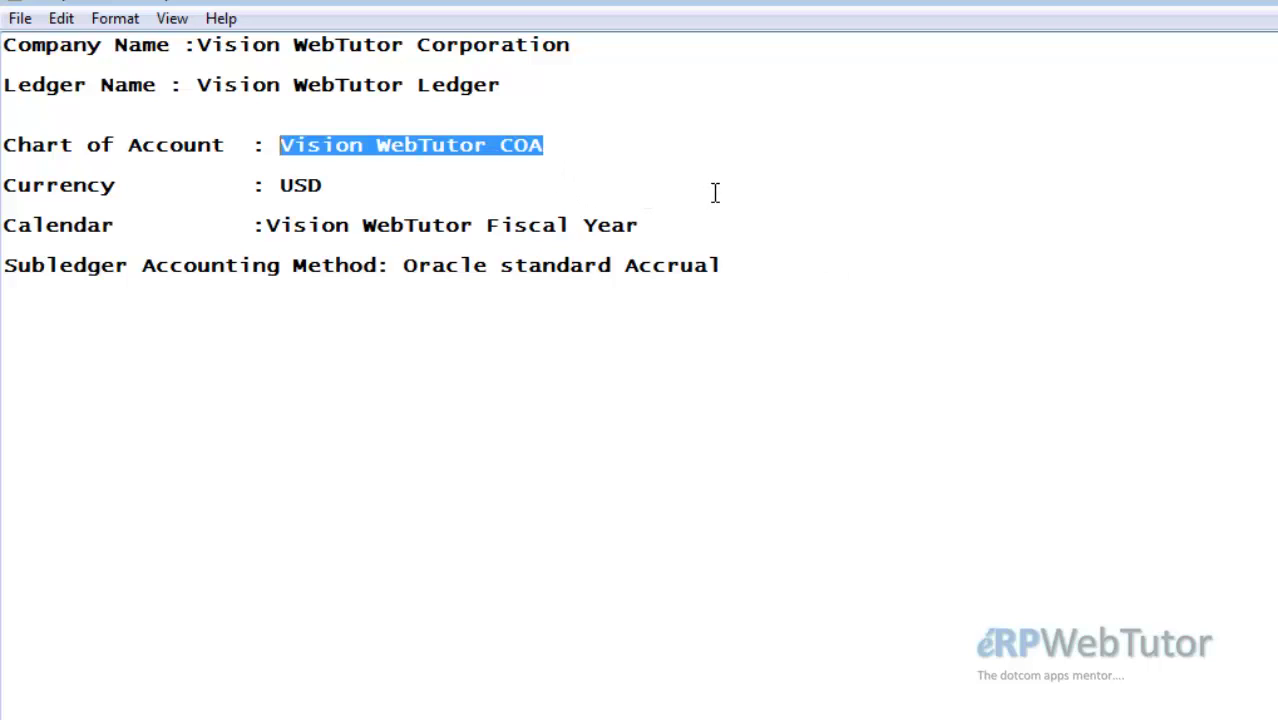
{"action": "key", "text": "ctrl+c"}
{"action": "left_click", "coordinate": [822, 371]}
{"action": "key", "text": "ctrl+v"}
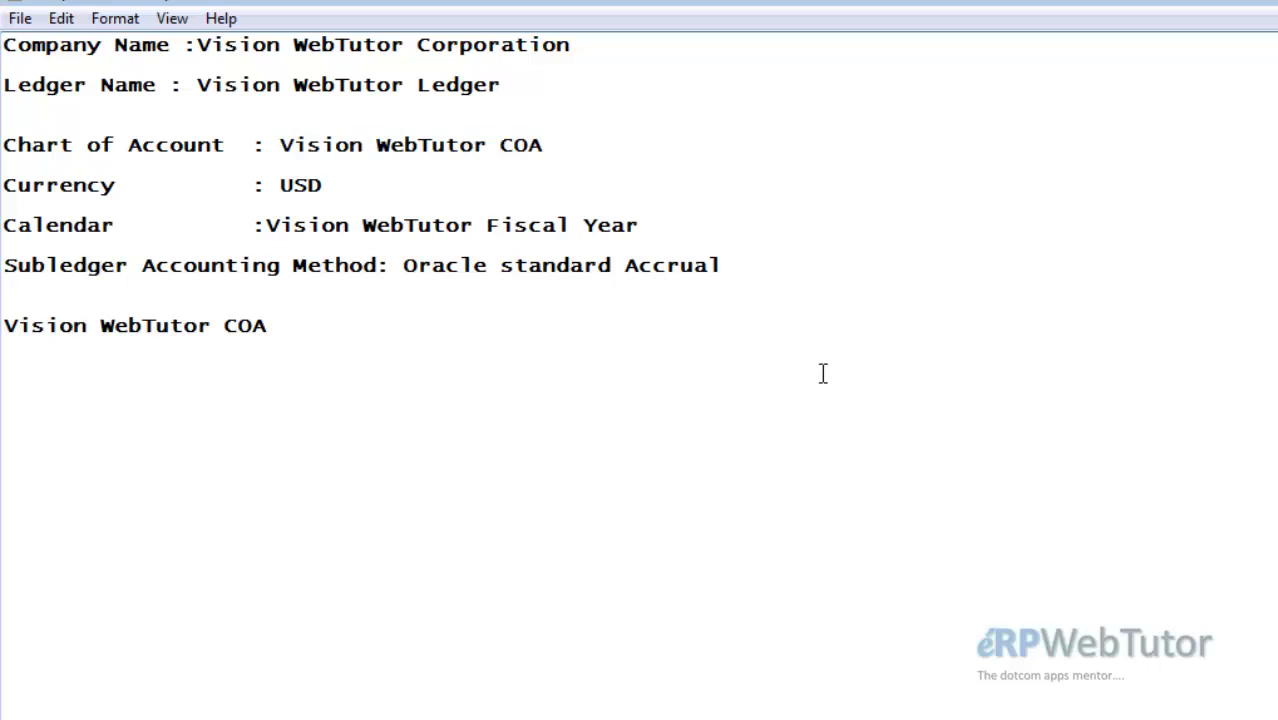
- List Company, Department, Account, Sub Account and Product on separate lines below the pasted COA heading, after a blank line
{"action": "key", "text": "Return"}
{"action": "key", "text": "Return"}
{"action": "type", "text": "Company"}
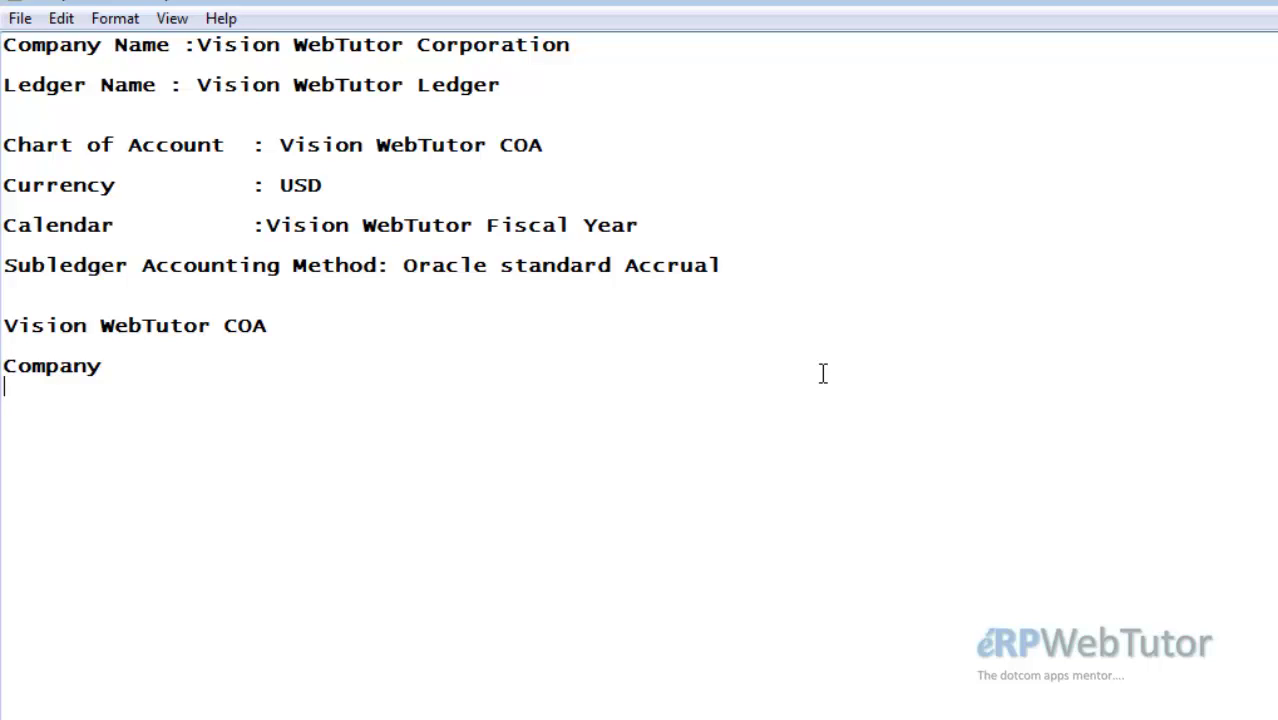
{"action": "type", "text": "Department"}
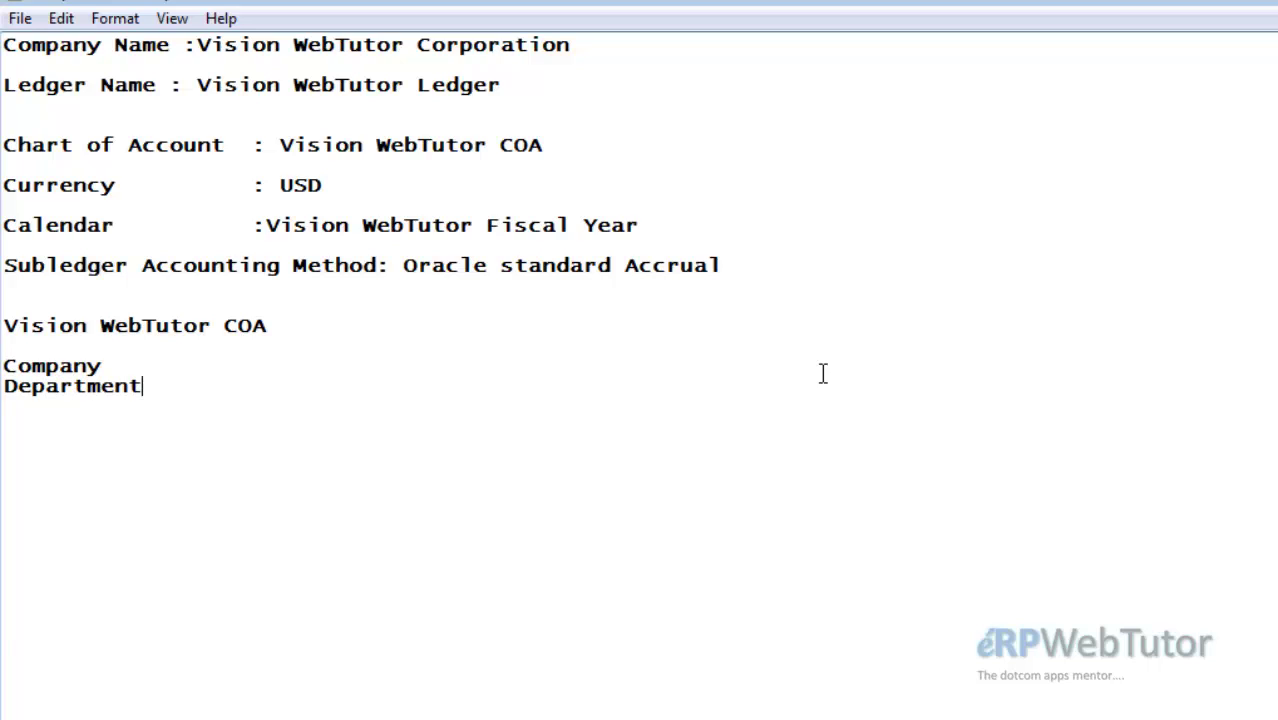
{"action": "key", "text": "Return"}
{"action": "type", "text": "Account"}
{"action": "key", "text": "Return"}
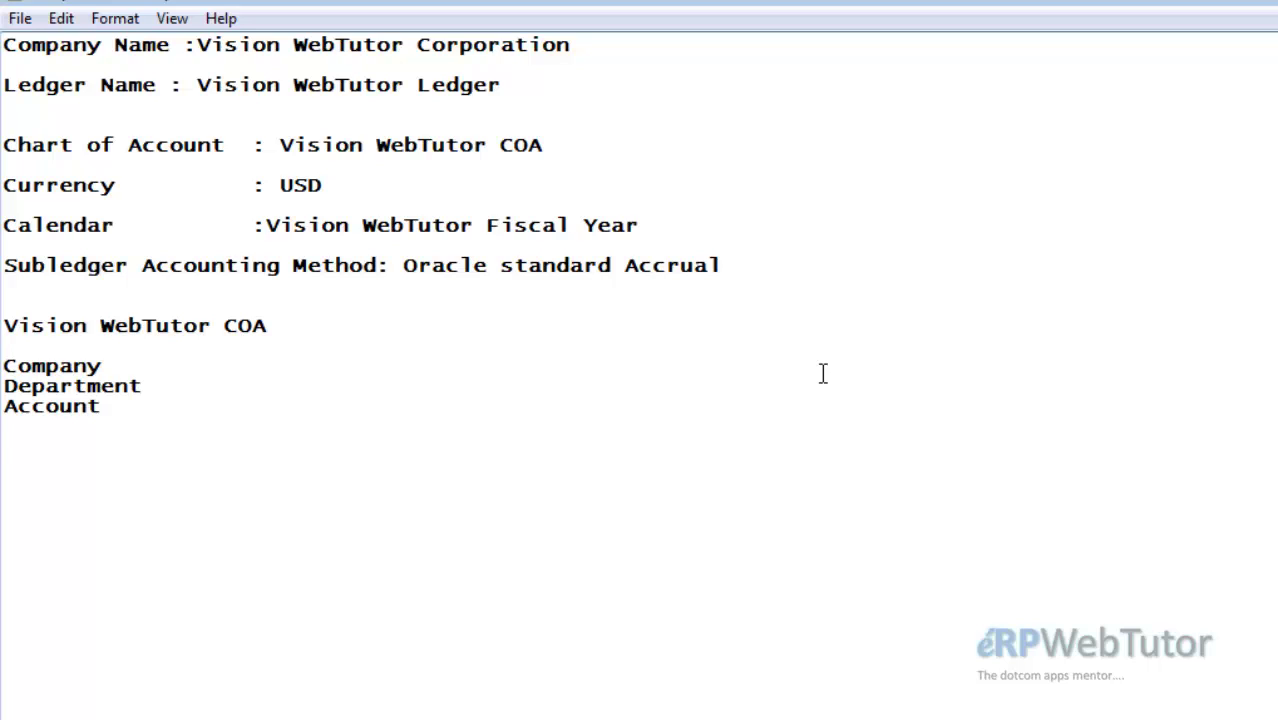
{"action": "type", "text": "Sub Account"}
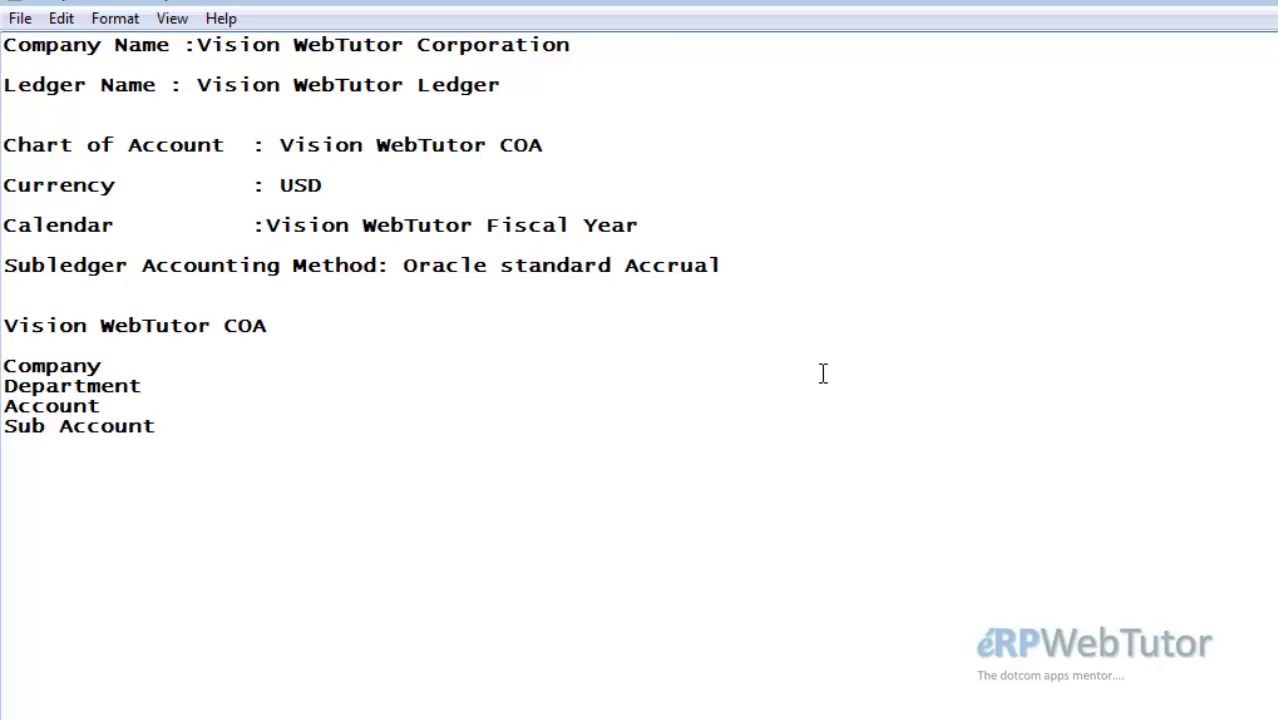
{"action": "key", "text": "Return"}
{"action": "type", "text": "Product"}
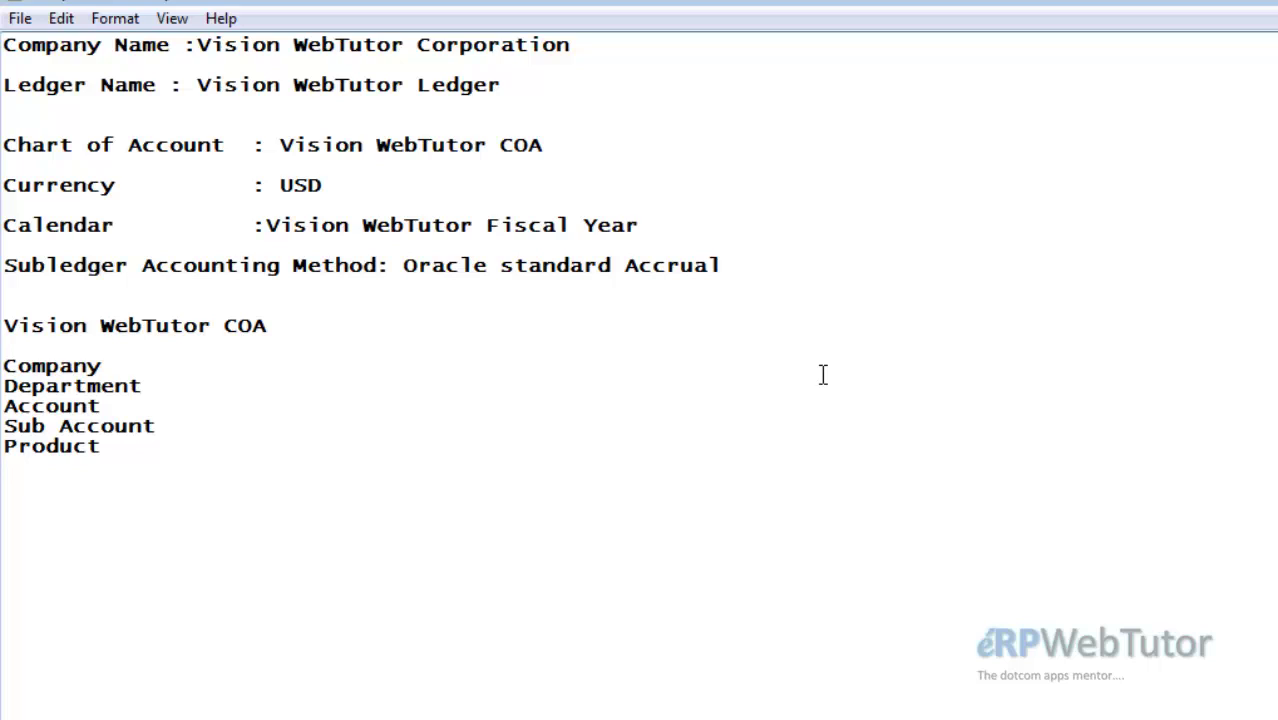
- Number the Company line "1." and the Department line "2." in the segment list
{"action": "key", "text": "Up"}
{"action": "key", "text": "Up"}
{"action": "key", "text": "Up"}
{"action": "key", "text": "Up"}
{"action": "key", "text": "Up"}
{"action": "type", "text": "1"}
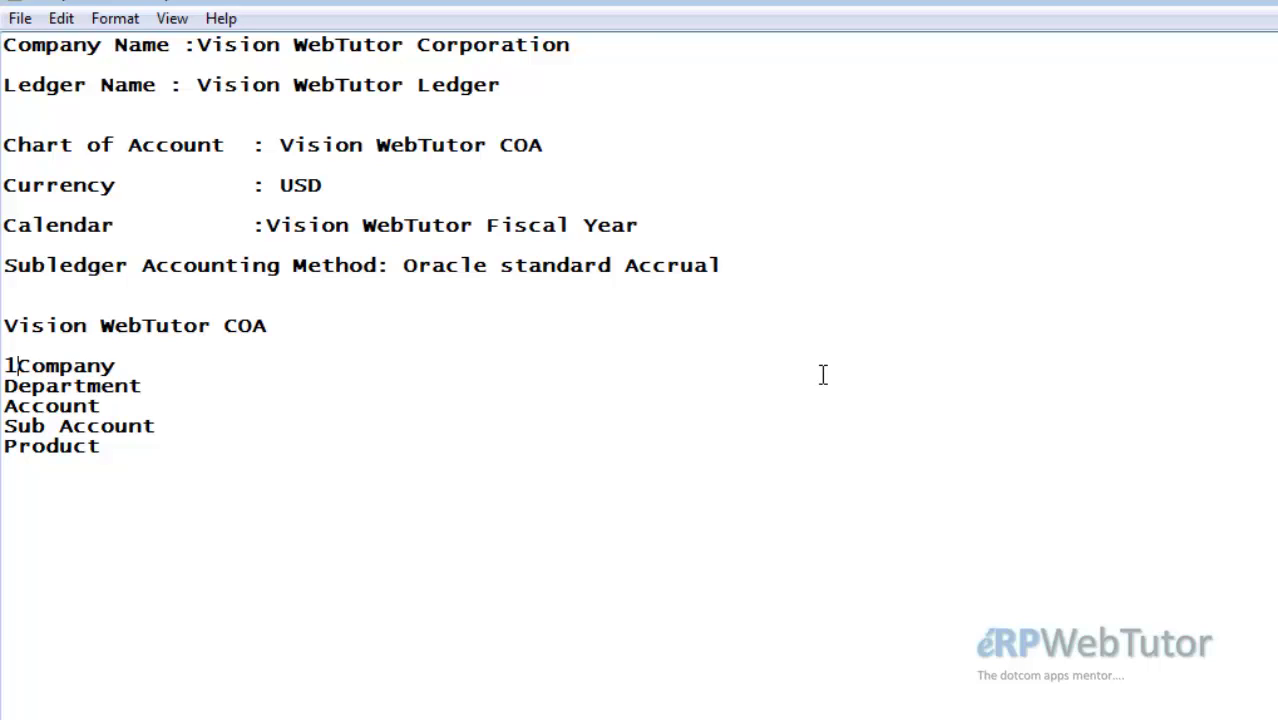
{"action": "type", "text": "."}
{"action": "key", "text": "Down"}
{"action": "key", "text": "Home"}
{"action": "type", "text": "2"}
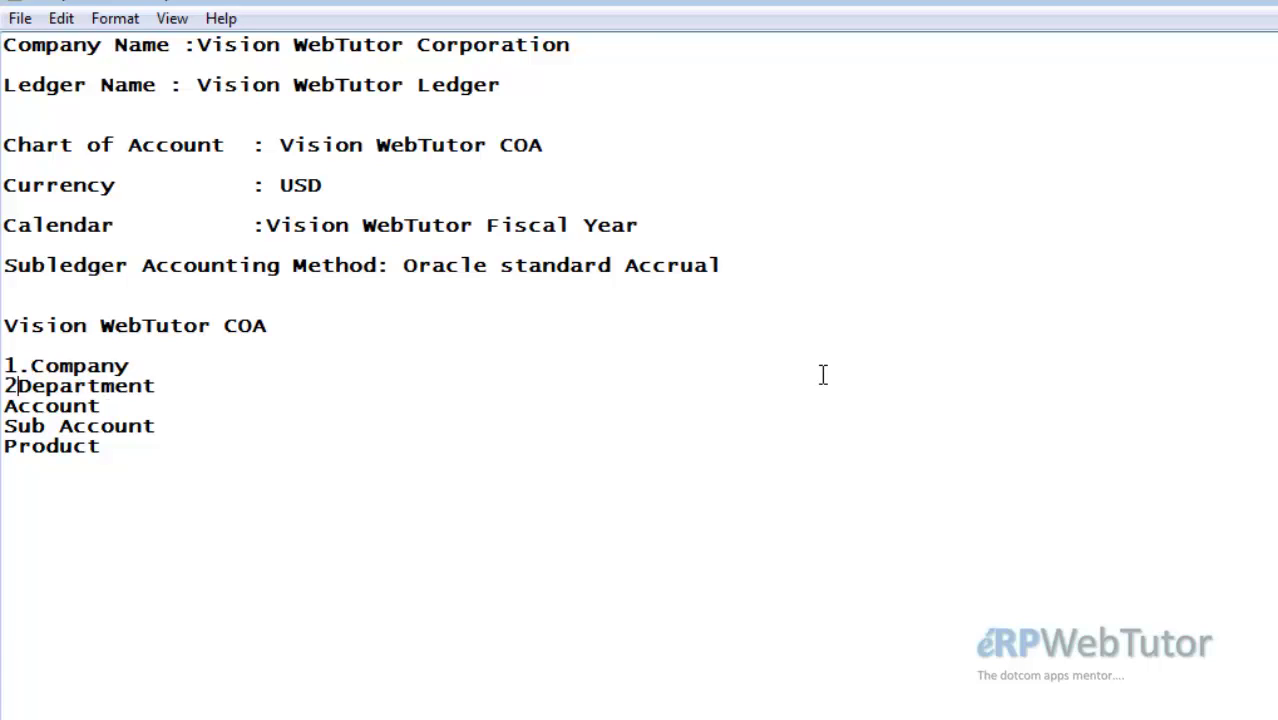
{"action": "type", "text": "."}
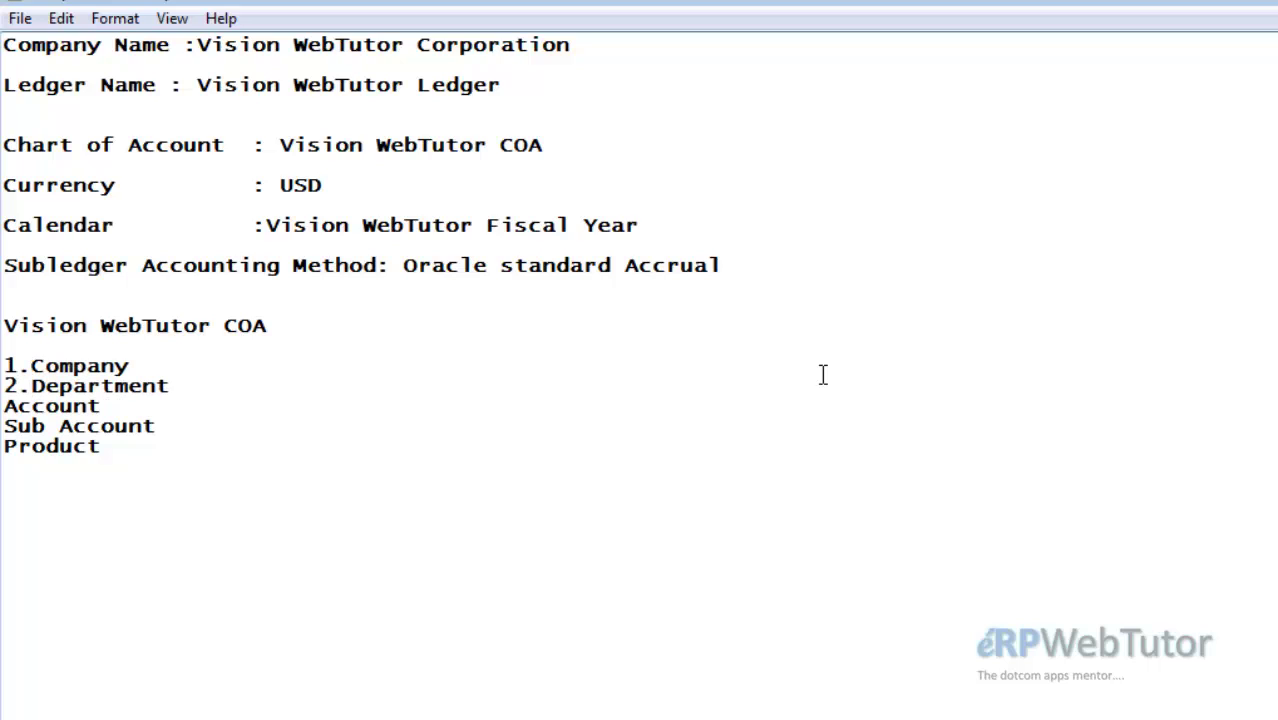
- Number the Account, Sub Account and Product lines "3.", "4." and "5."
{"action": "key", "text": "Down"}
{"action": "key", "text": "Home"}
{"action": "type", "text": "3/"}
{"action": "key", "text": "BackSpace"}
{"action": "type", "text": "."}
{"action": "key", "text": "Down"}
{"action": "key", "text": "Home"}
{"action": "type", "text": "4"}
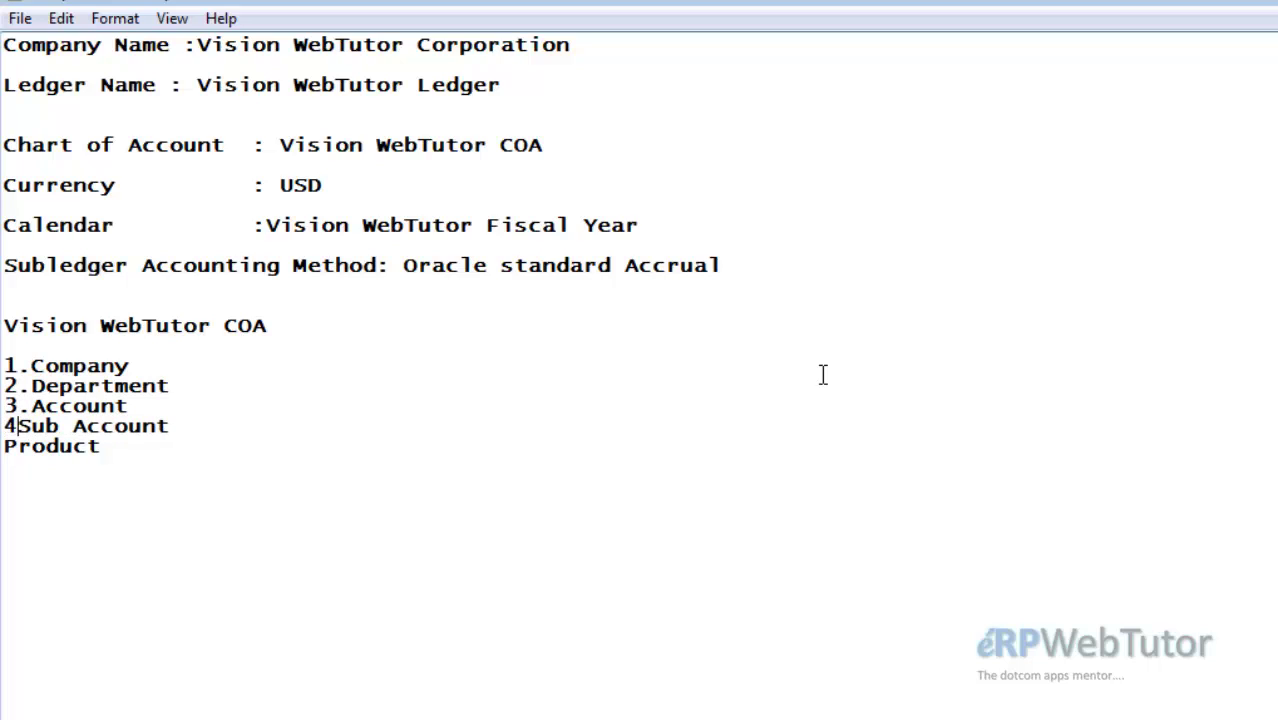
{"action": "type", "text": "."}
{"action": "key", "text": "Down"}
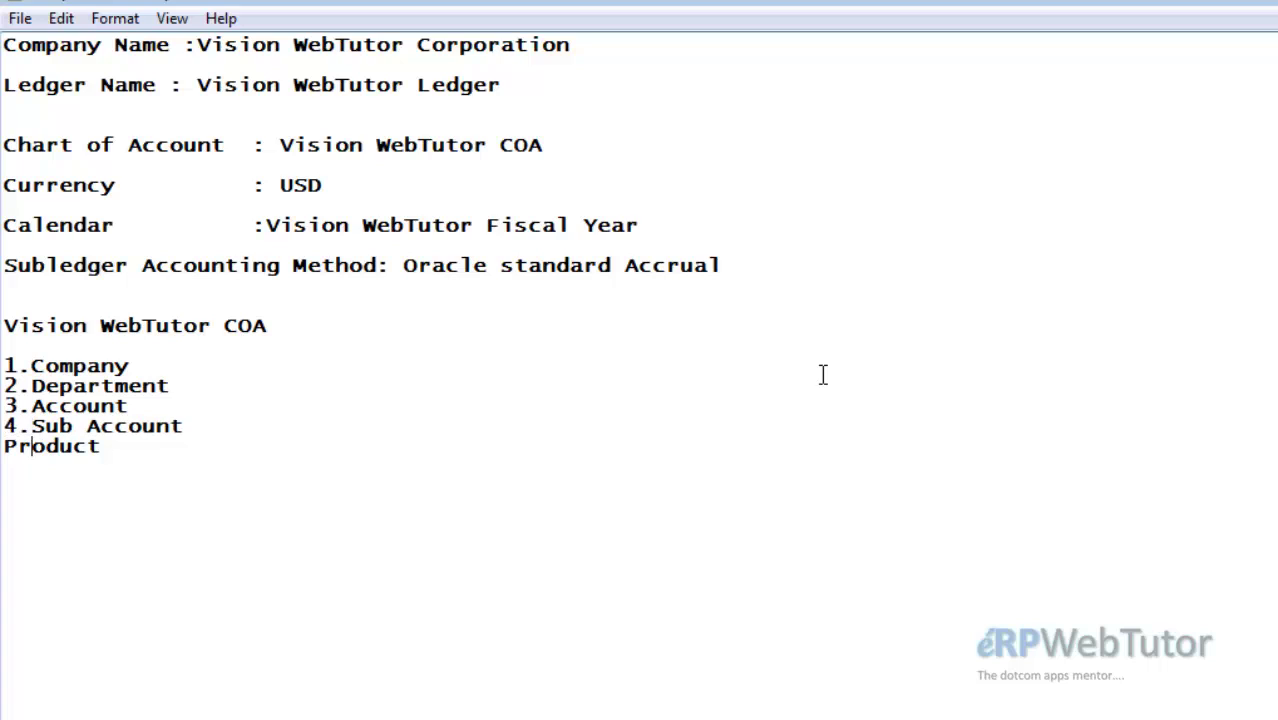
{"action": "key", "text": "Home"}
{"action": "type", "text": "5."}
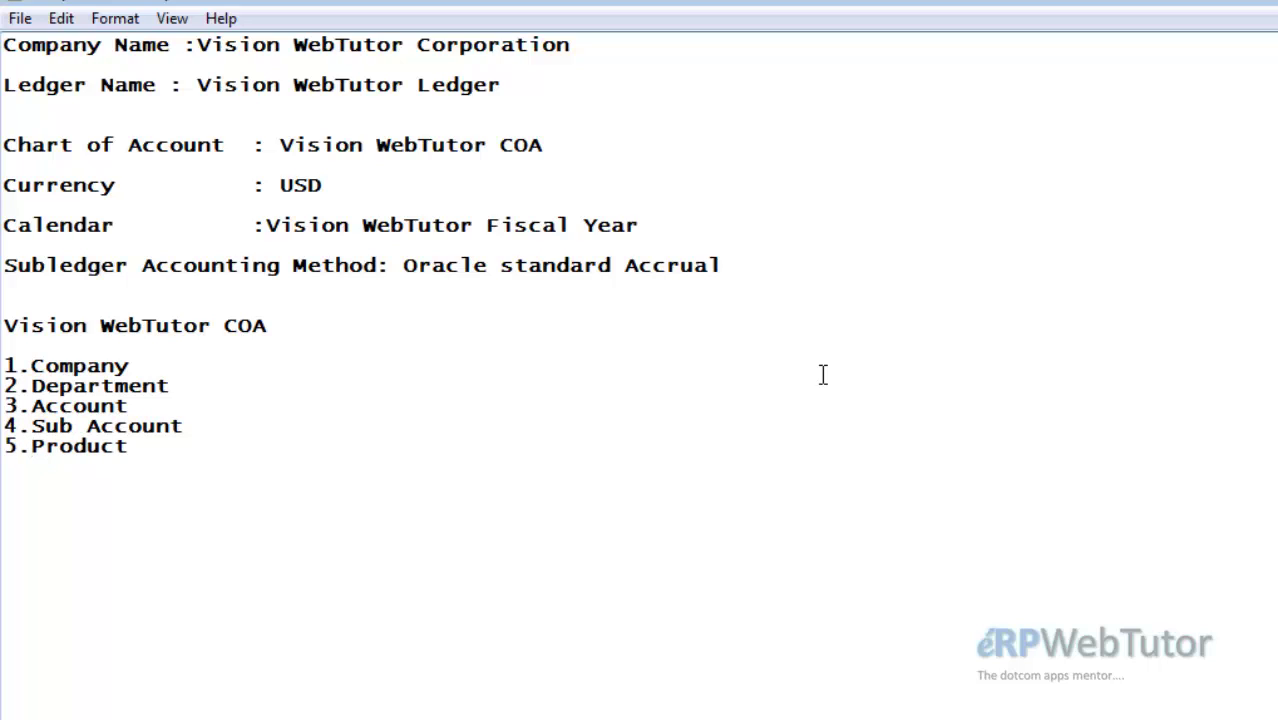
- Add the lines "6.Employee", "7.Future1" and "8.Future2" below Product in the segment list
{"action": "key", "text": "End"}
{"action": "key", "text": "Return"}
{"action": "type", "text": "6.Employe"}
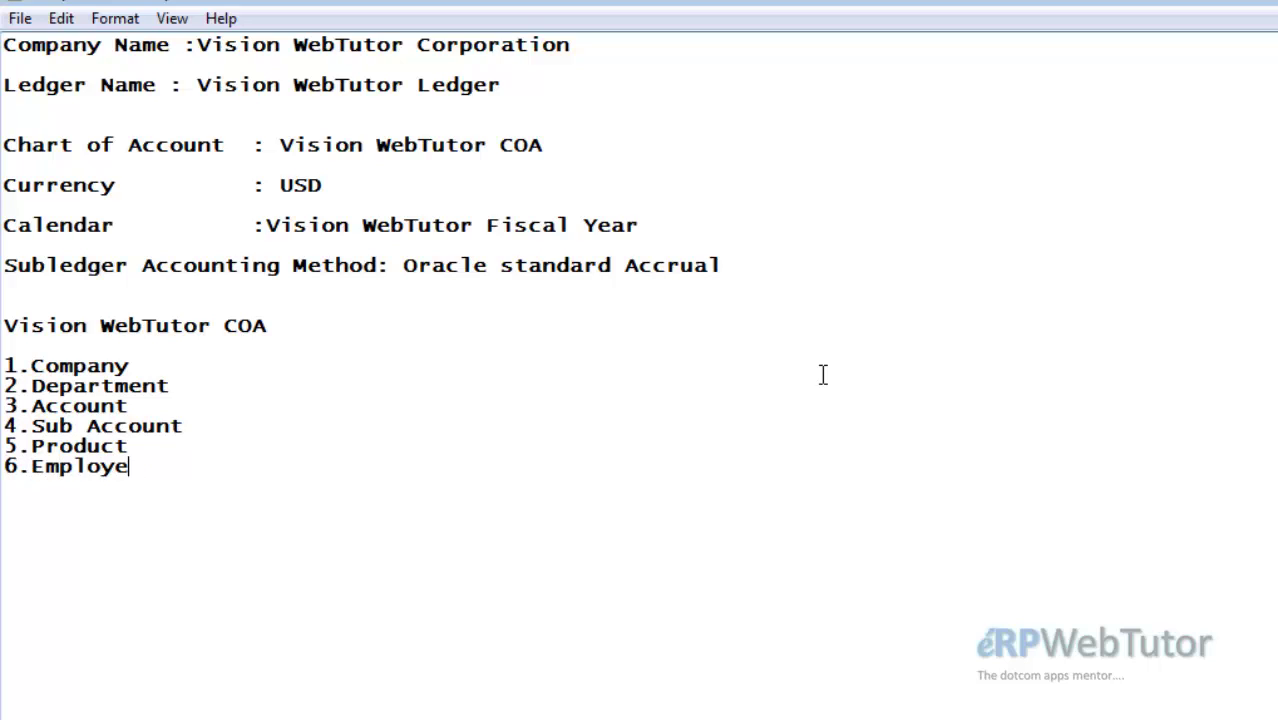
{"action": "type", "text": "e "}
{"action": "type", "text": "7"}
{"action": "type", "text": "."}
{"action": "type", "text": "Future"}
{"action": "type", "text": "1"}
{"action": "key", "text": "Return"}
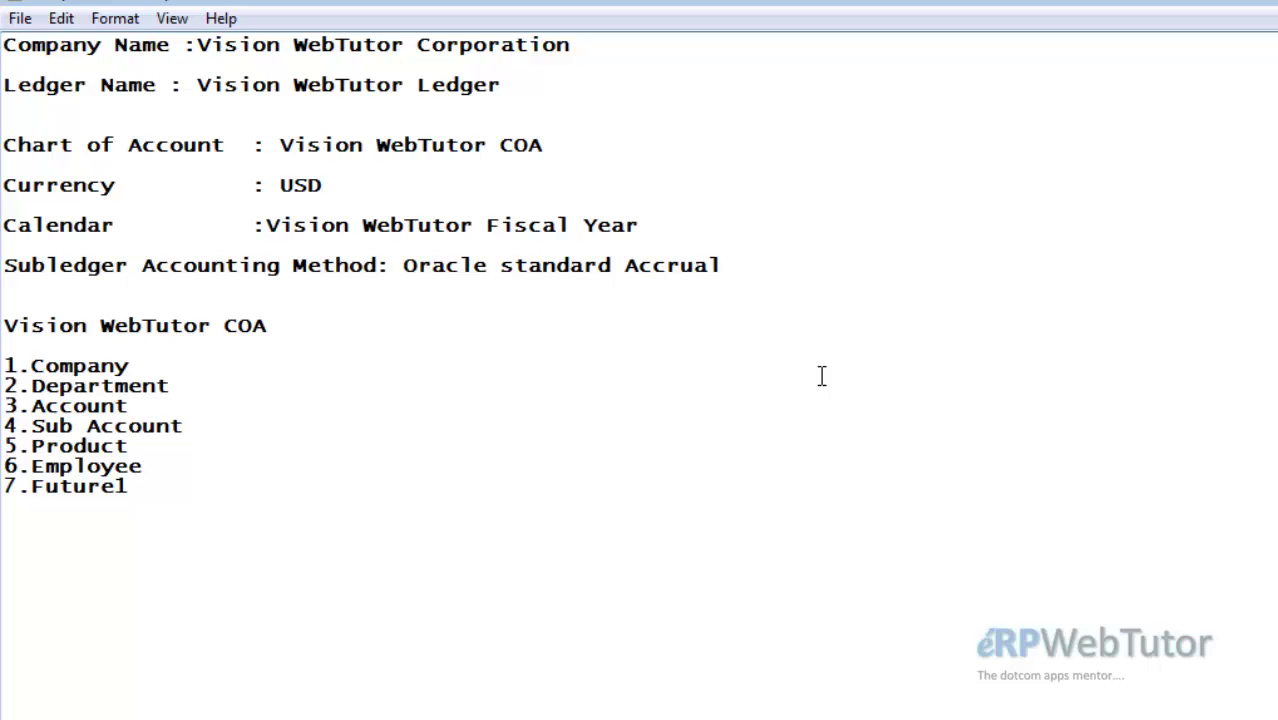
{"action": "type", "text": "8"}
{"action": "key", "text": "BackSpace"}
{"action": "type", "text": "Furu"}
{"action": "type", "text": "re2"}
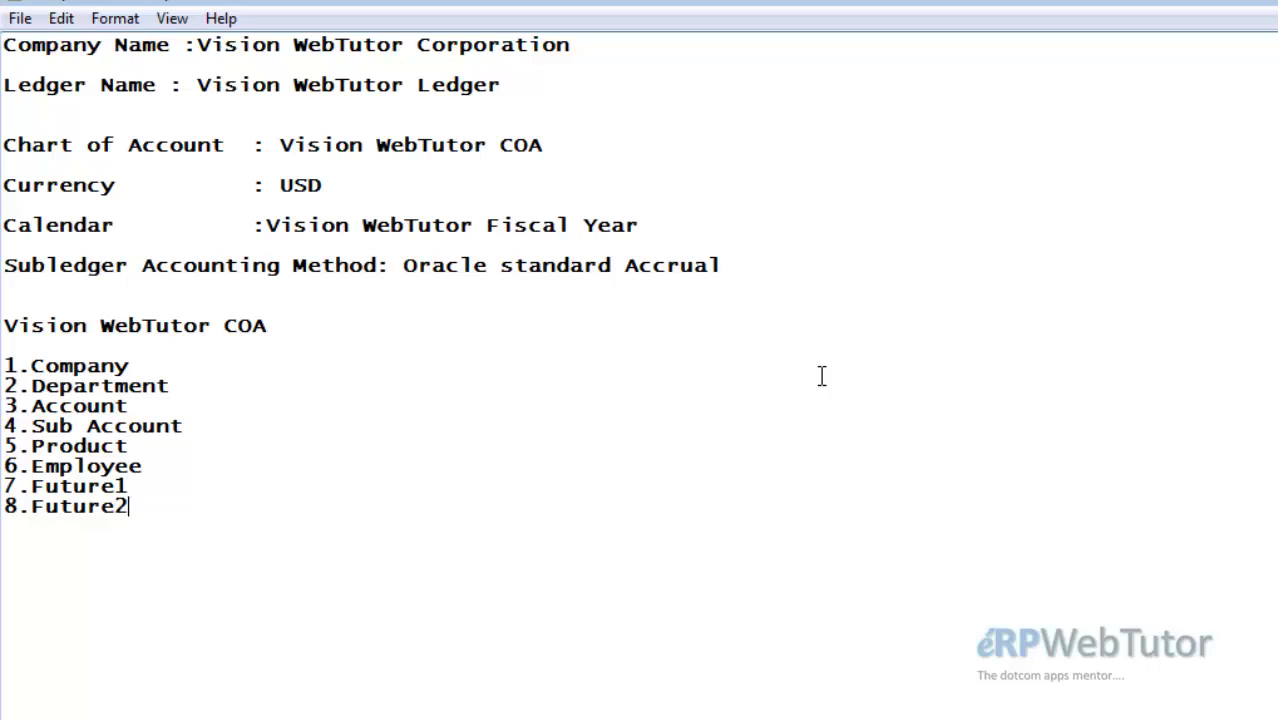
- Annotate the Company line with "- Balacing Segment", set apart from the segment name
{"action": "key", "text": "Up"}
{"action": "key", "text": "Up"}
{"action": "key", "text": "Up"}
{"action": "key", "text": "Up"}
{"action": "key", "text": "Up"}
{"action": "key", "text": "Up"}
{"action": "key", "text": "Up"}
{"action": "type", "text": "-"}
{"action": "type", "text": "Balaci"}
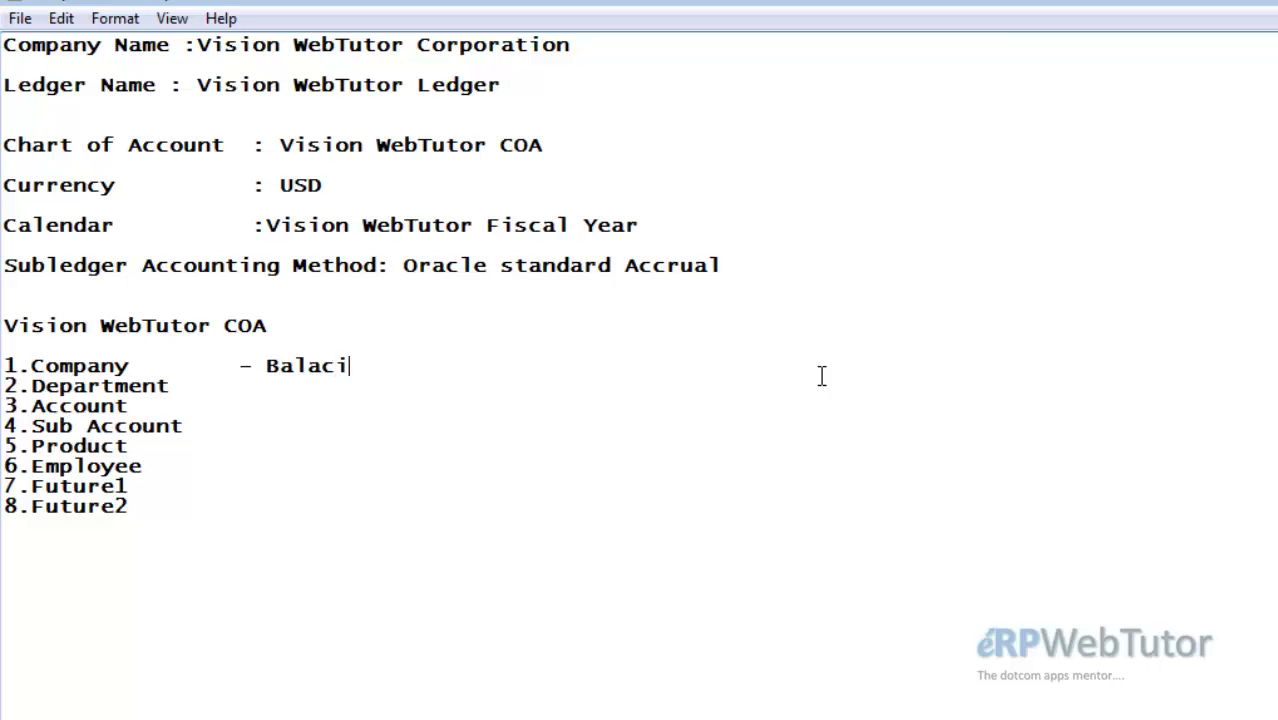
{"action": "type", "text": "ng Segment"}
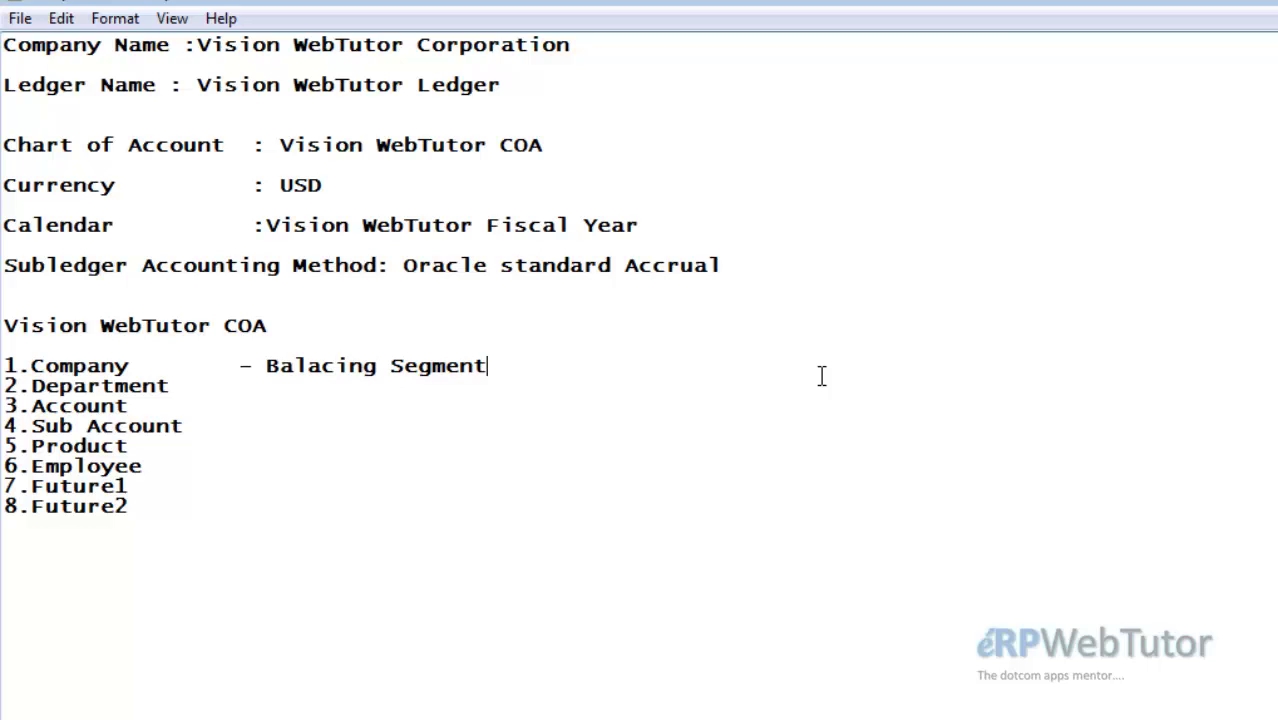
- Annotate the Department line with "- Cost Centre", aligned with the note above
{"action": "key", "text": "Down"}
{"action": "type", "text": "-"}
{"action": "type", "text": "Cost Centre"}
- Annotate the Sub Account line with "- Natural Account", aligned with the other notes
{"action": "key", "text": "Down"}
{"action": "key", "text": "Down"}
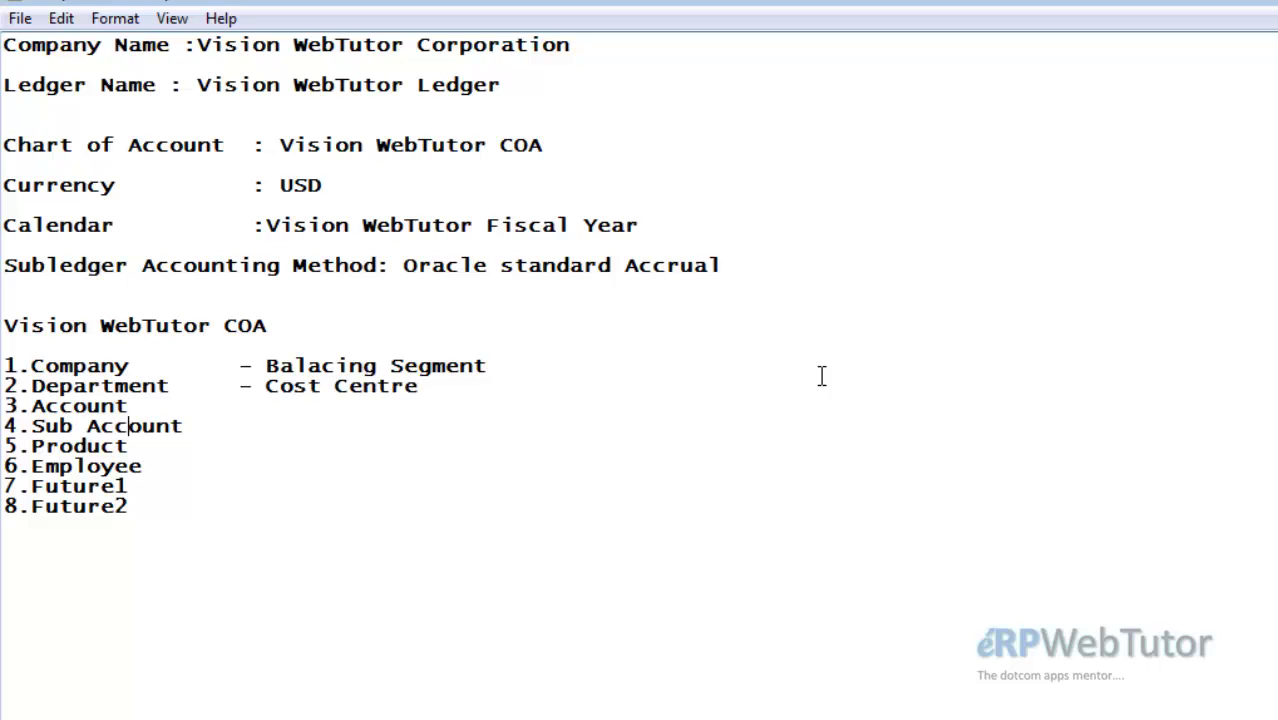
{"action": "type", "text": "- Na"}
{"action": "key", "text": "BackSpace"}
{"action": "key", "text": "BackSpace"}
{"action": "type", "text": "Natur"}
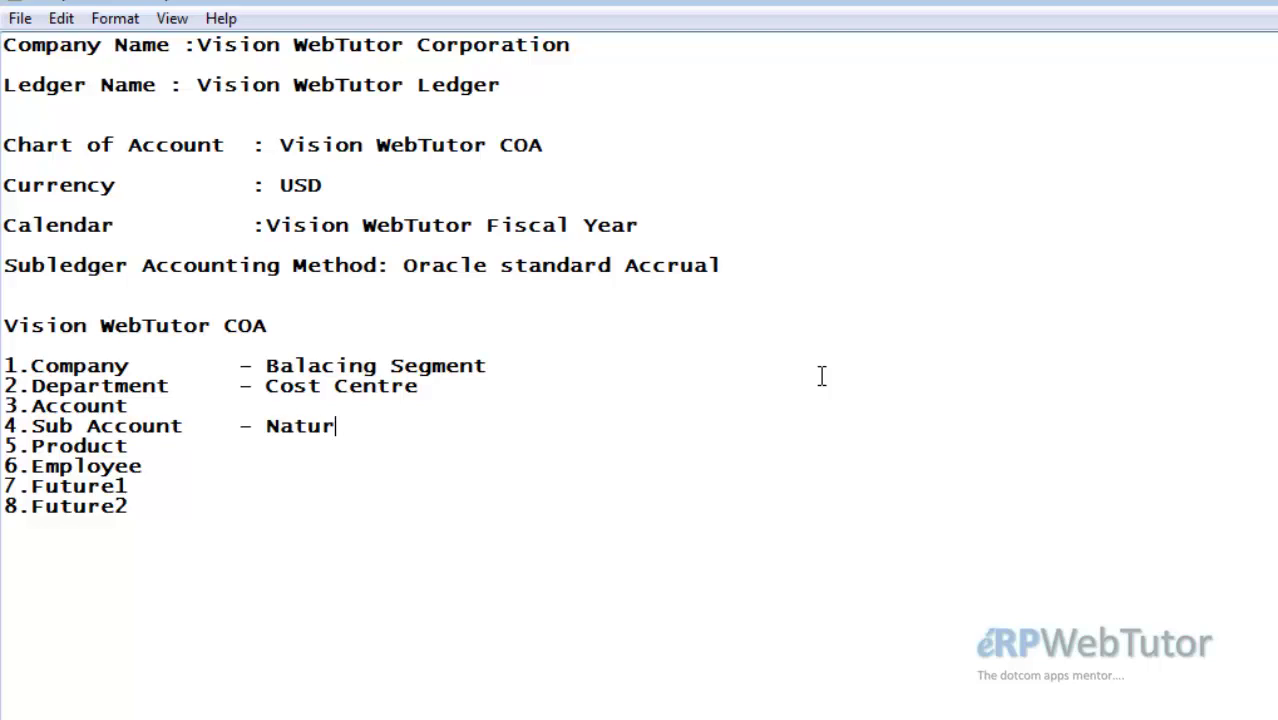
{"action": "type", "text": "al Account"}
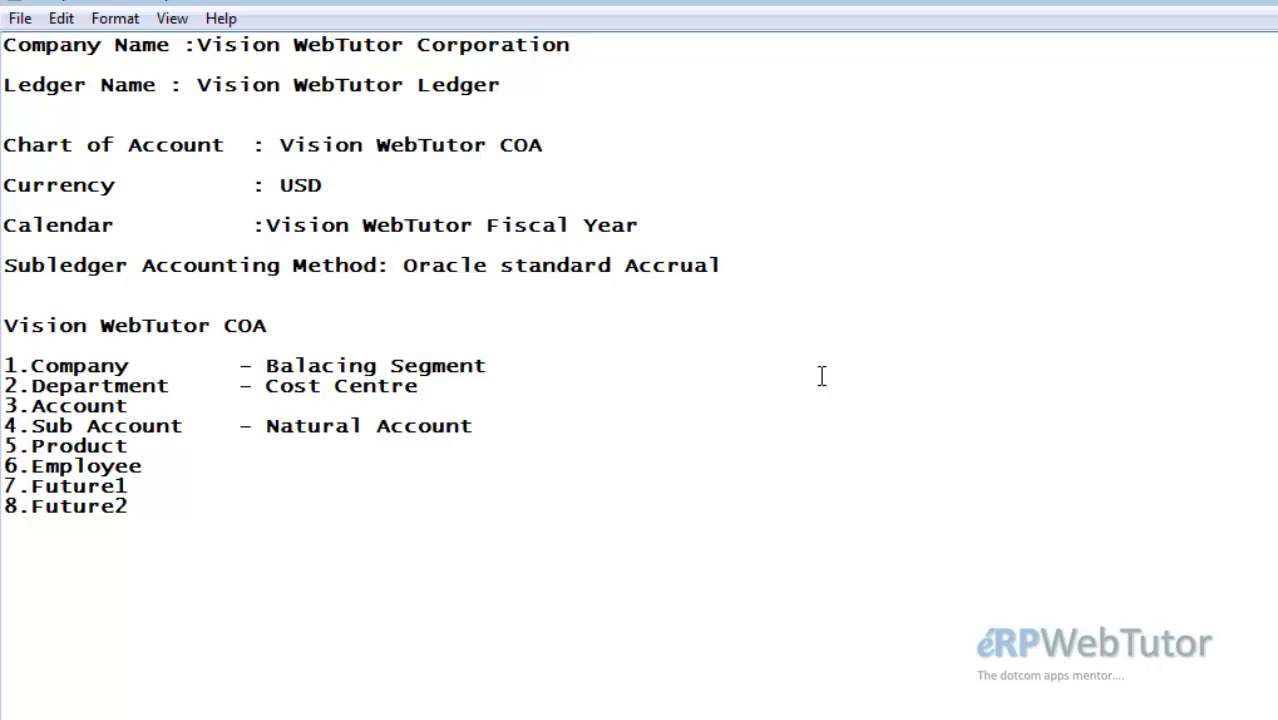
{"action": "key", "text": "ctrl+End"}
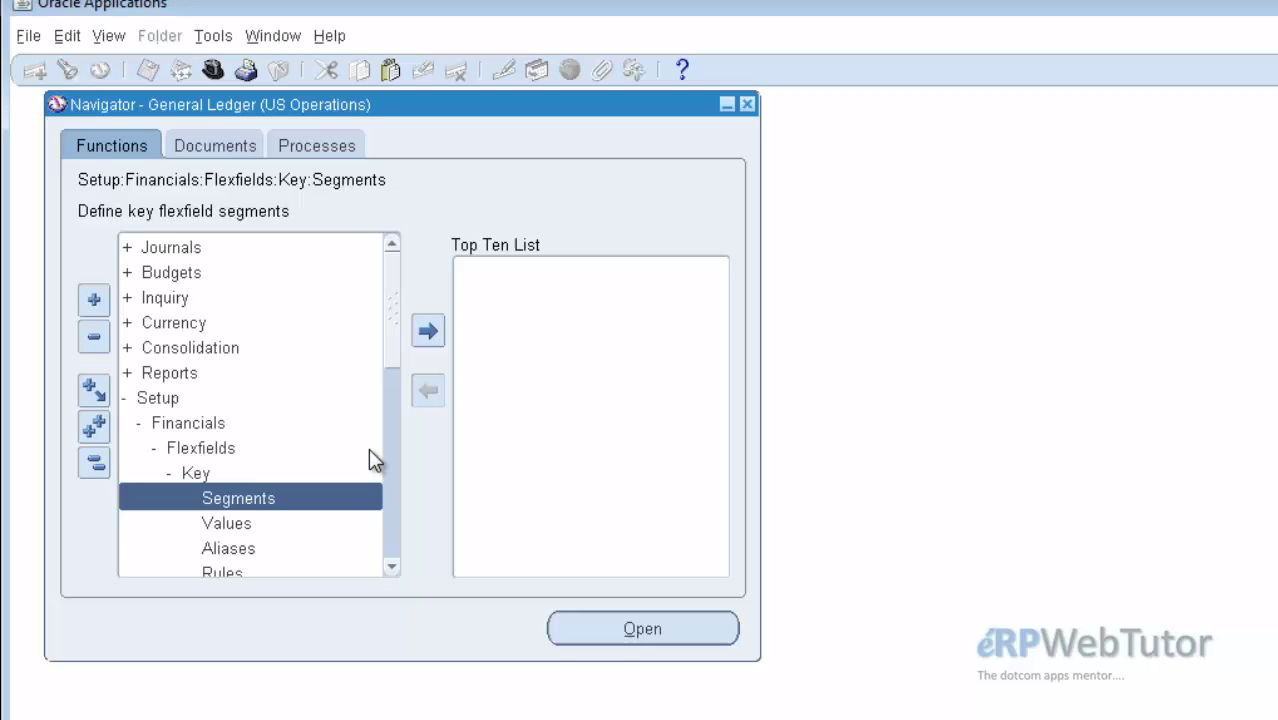
- Switch to Oracle Applications and open the key flexfield Segments form from Setup, Financials, Flexfields, Key
{"action": "double_click", "coordinate": [159, 399]}
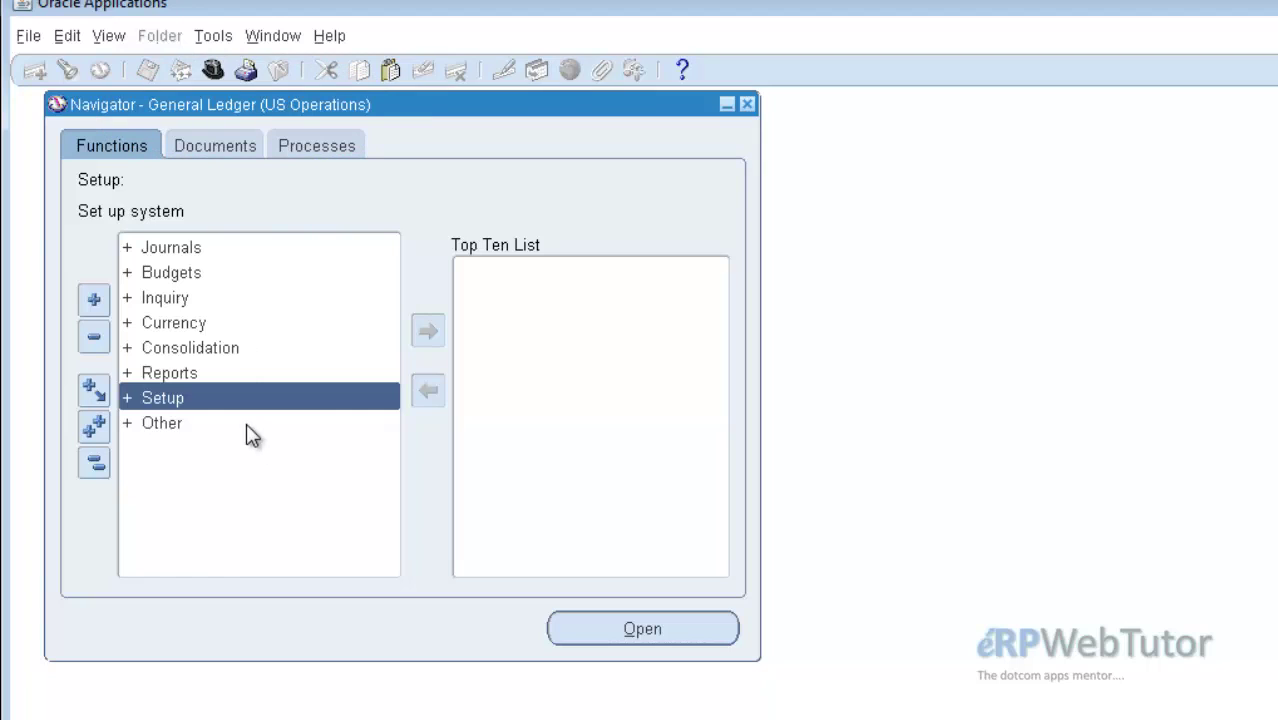
{"action": "double_click", "coordinate": [181, 395]}
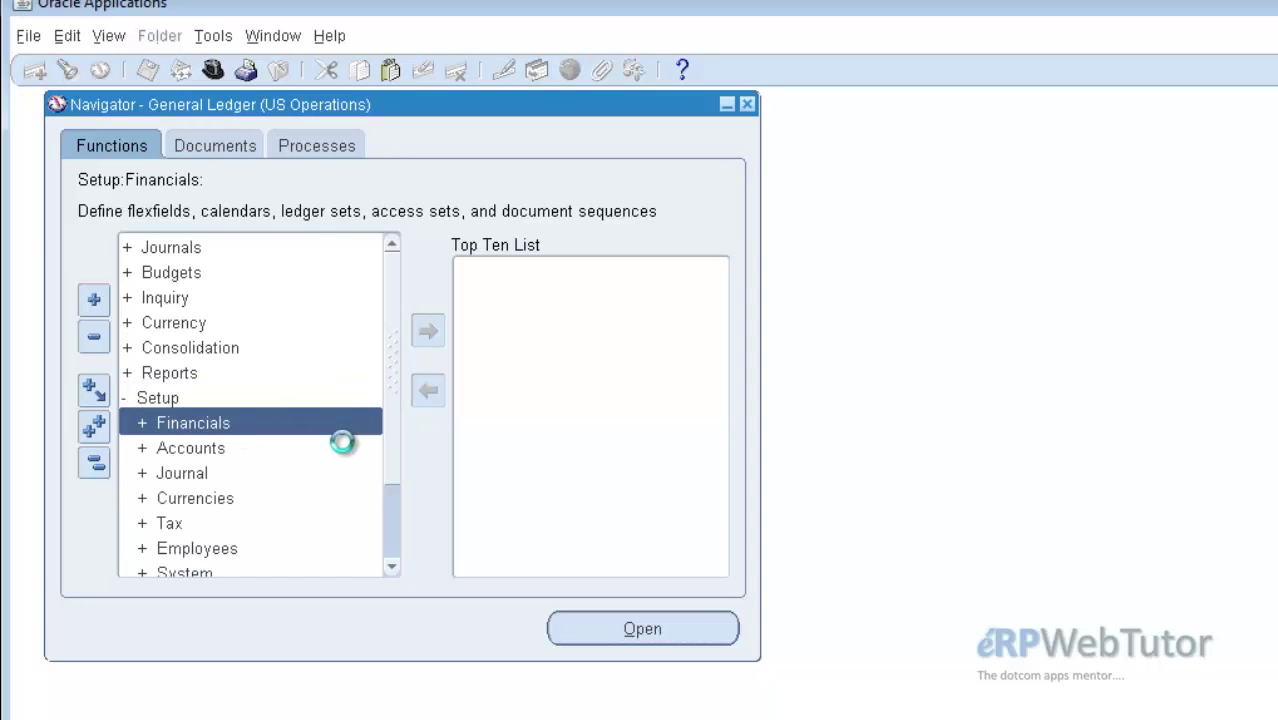
{"action": "double_click", "coordinate": [235, 428]}
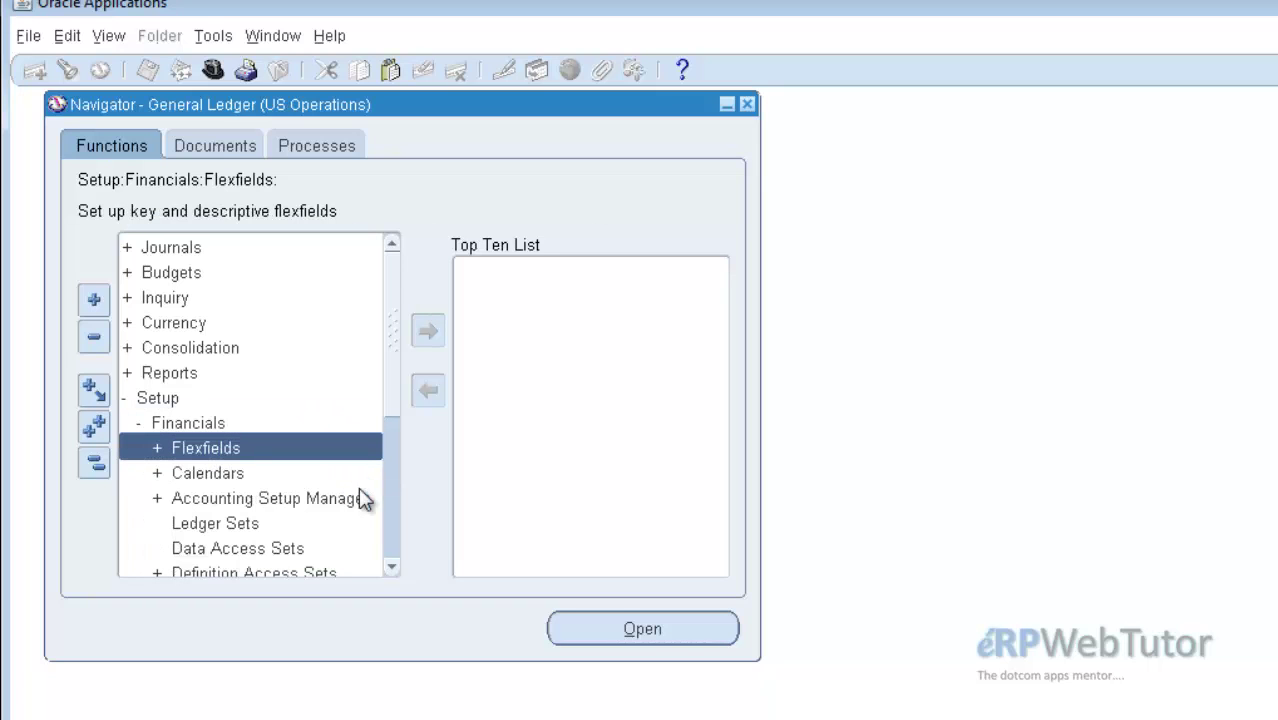
{"action": "double_click", "coordinate": [230, 450]}
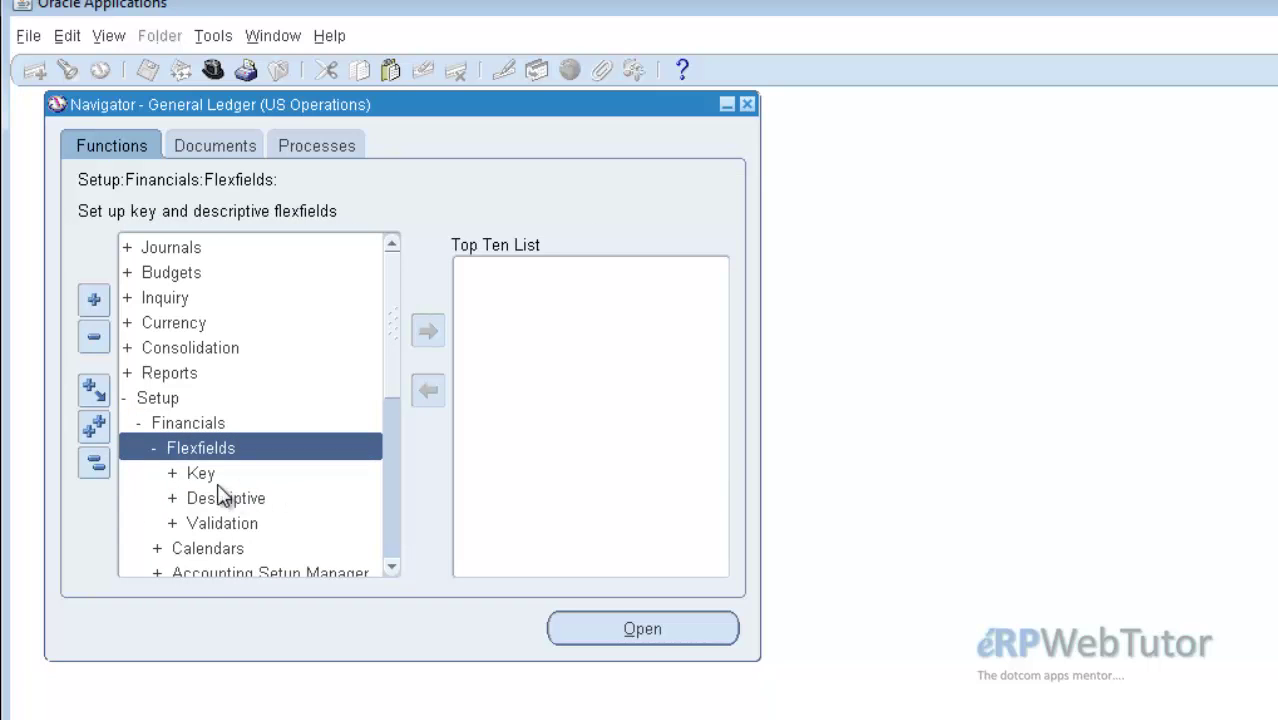
{"action": "double_click", "coordinate": [200, 474]}
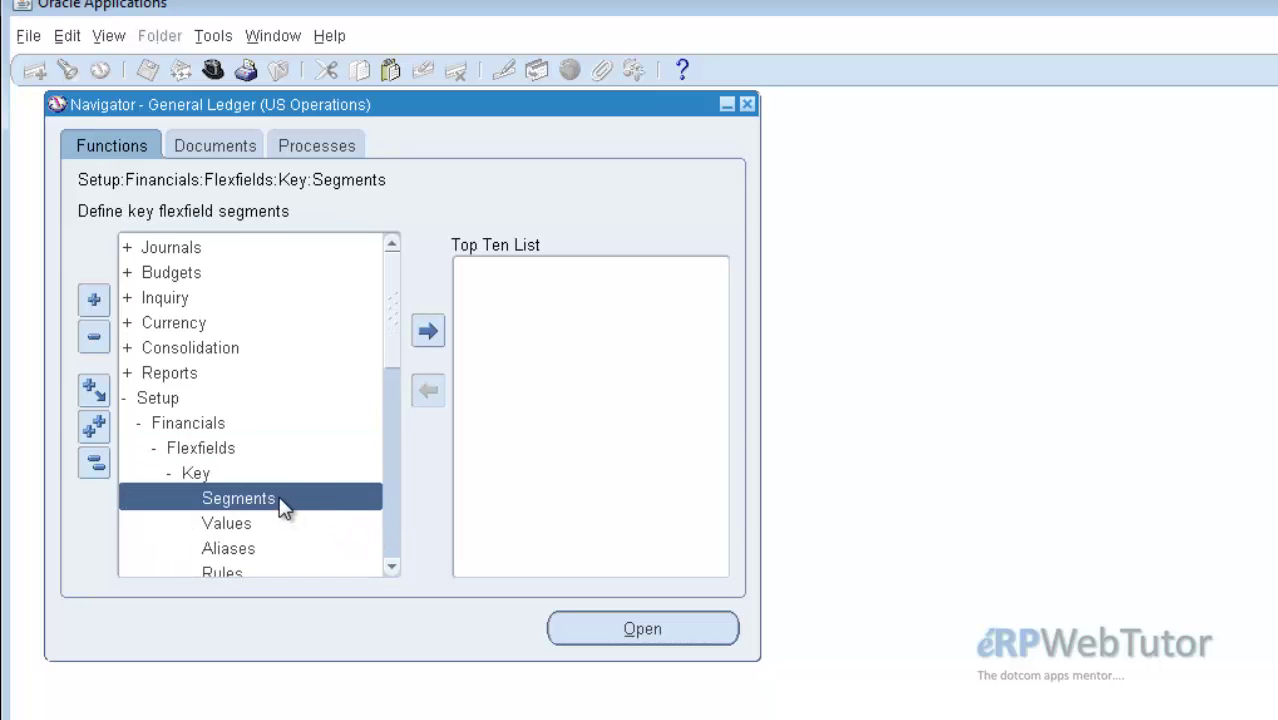
{"action": "double_click", "coordinate": [240, 498]}
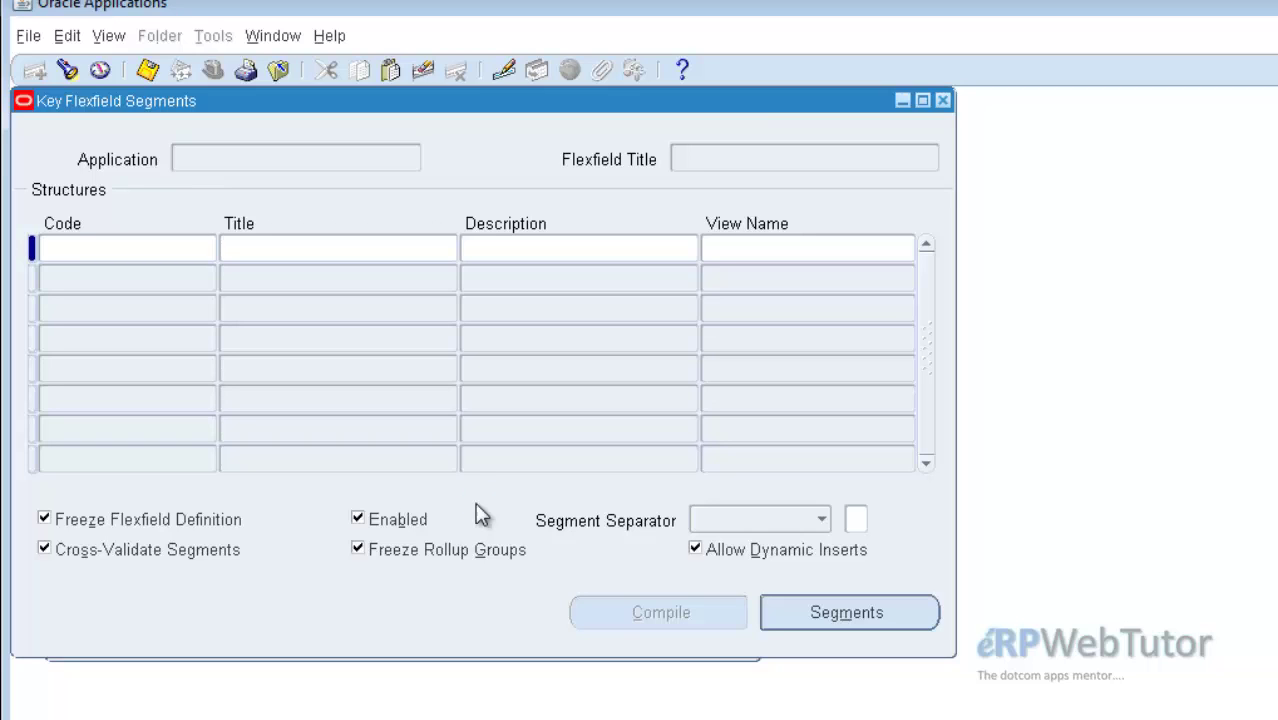
- Query the key flexfields with application "Gen%" and flexfield title "Acc%"
{"action": "type", "text": "Gen"}
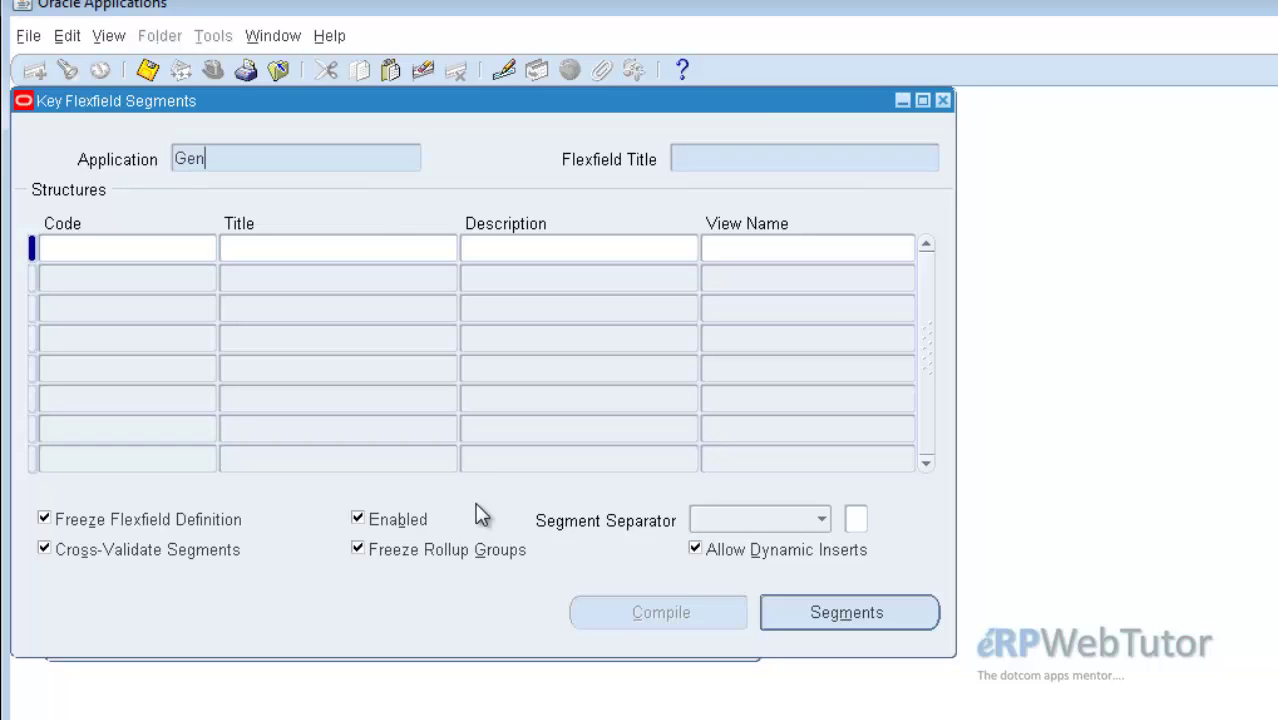
{"action": "type", "text": "%"}
{"action": "type", "text": "Acc"}
{"action": "type", "text": "%"}
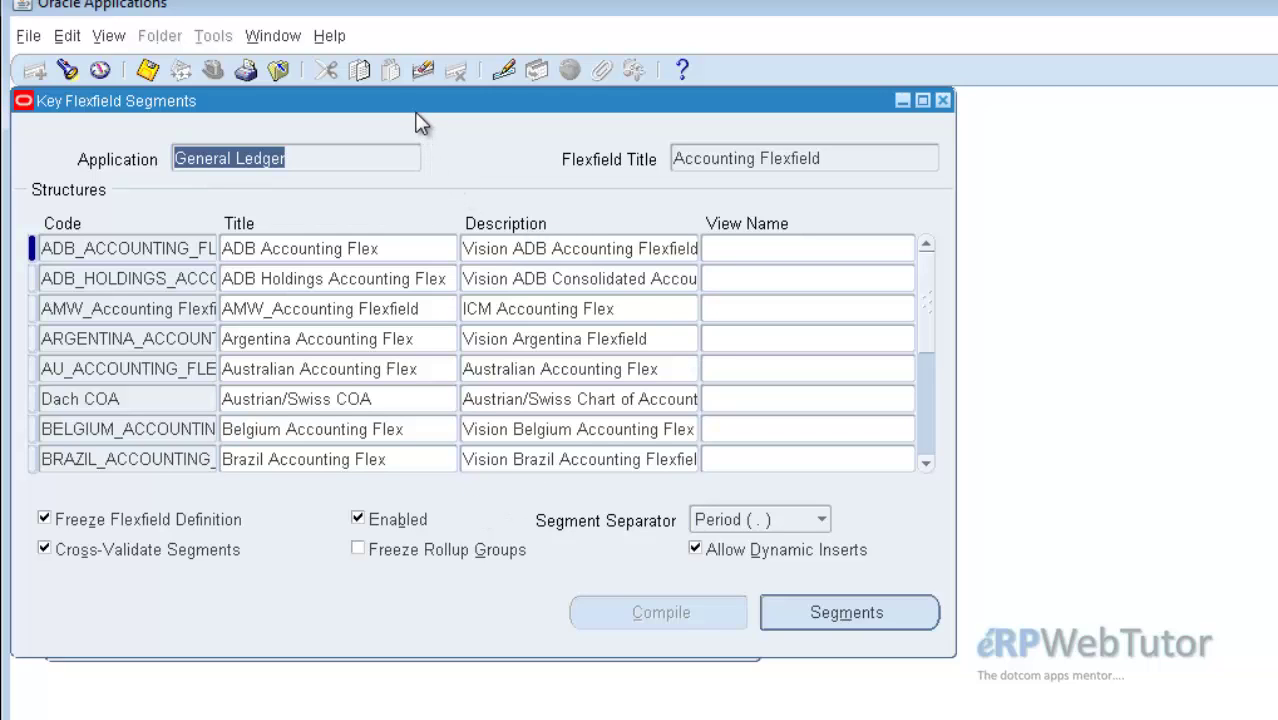
- Browse the existing structures of the General Ledger Accounting Flexfield, with the form moved clear of its original place
{"action": "left_click_drag", "start_coordinate": [417, 109], "coordinate": [525, 147]}
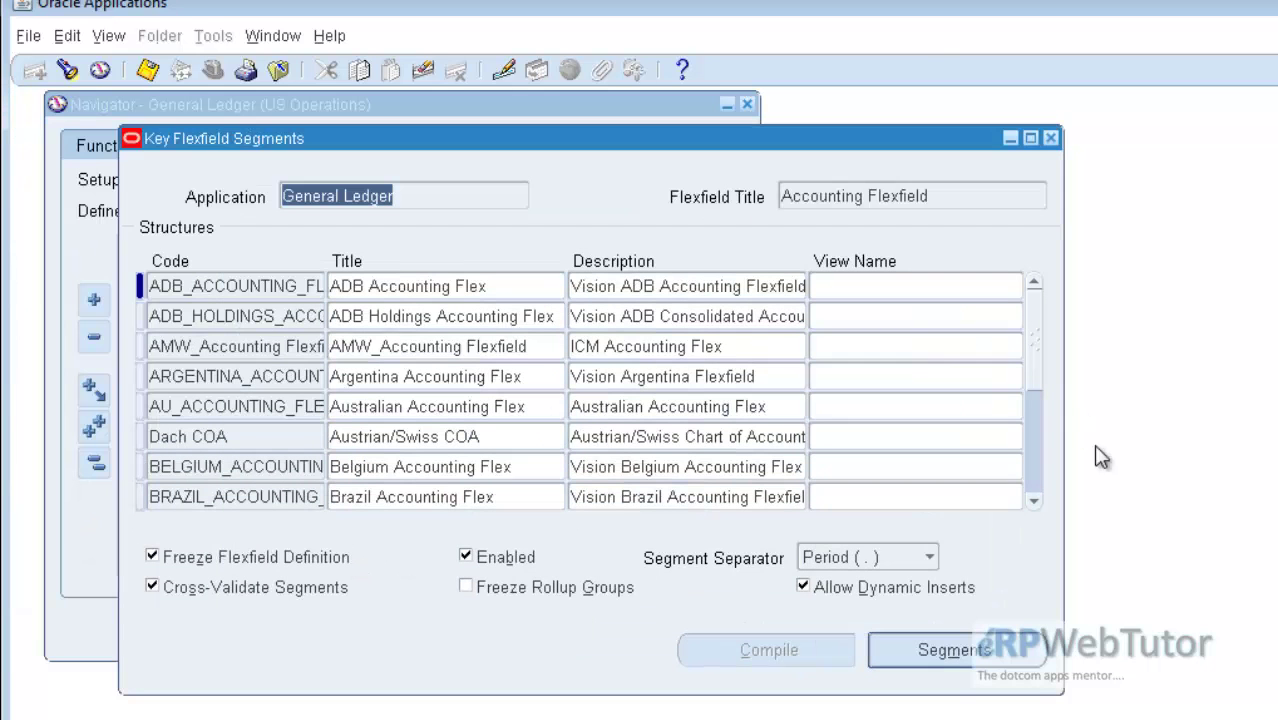
{"action": "left_click", "coordinate": [222, 287]}
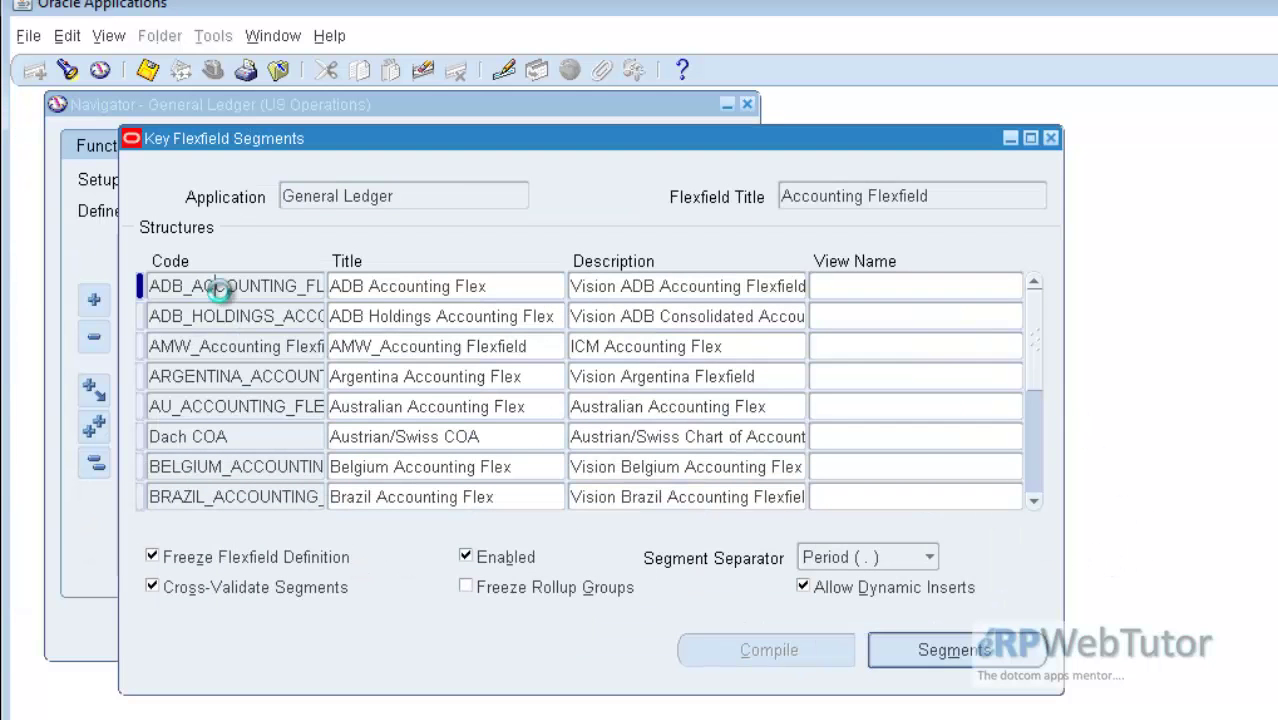
{"action": "left_click", "coordinate": [1036, 478]}
{"action": "left_click", "coordinate": [1037, 478]}
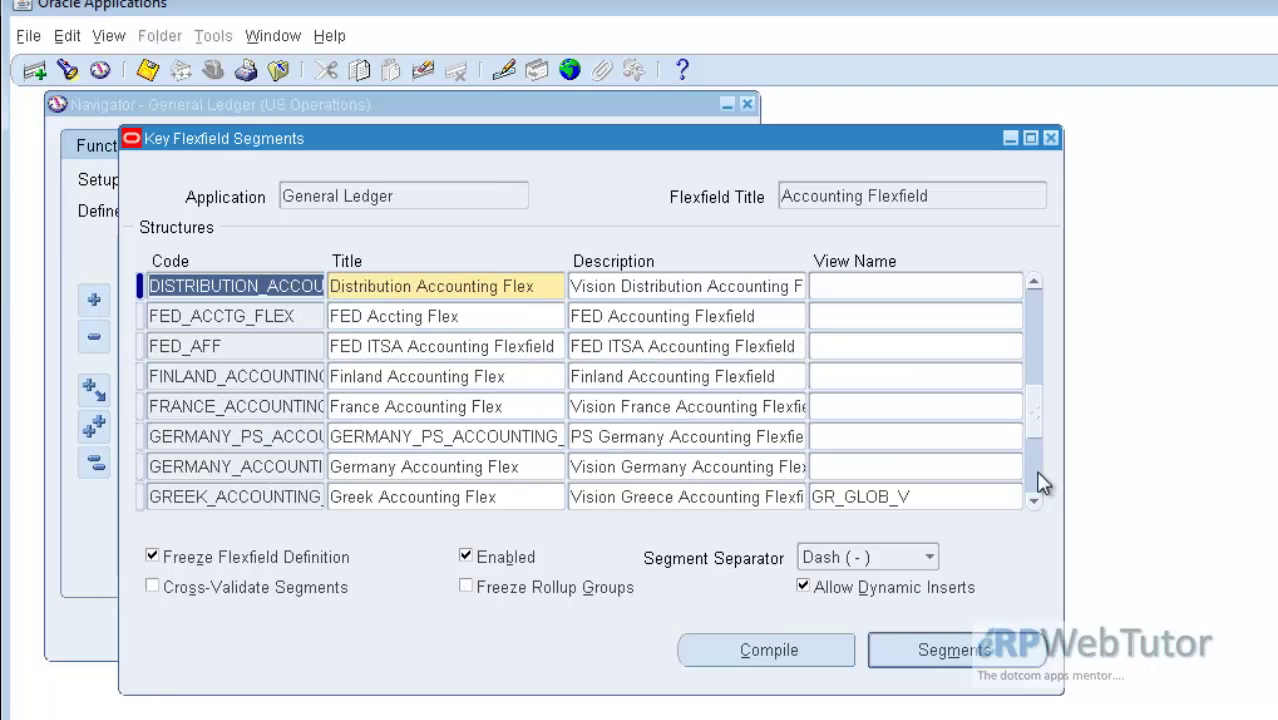
{"action": "left_click", "coordinate": [1038, 479]}
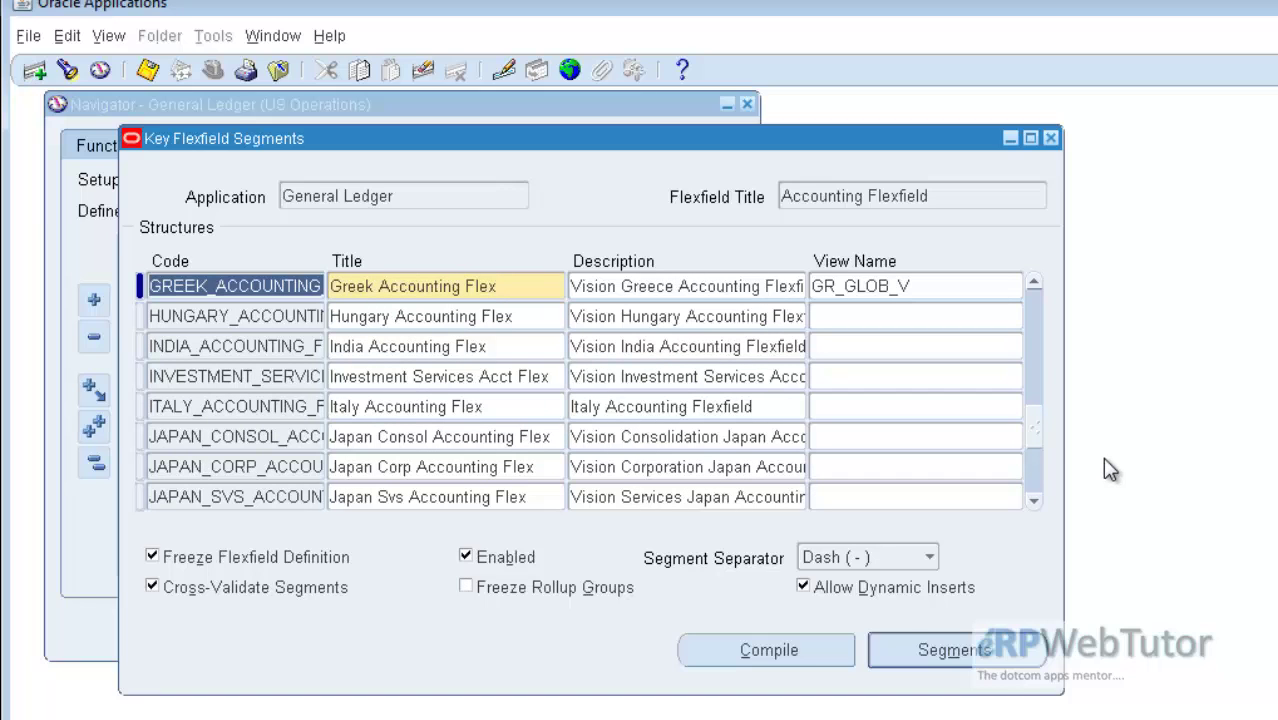
- Add a blank structure row below Greek Accounting Flex and copy the chart of account name "Vision WebTutor COA" from the notes
{"action": "key", "text": "ctrl+Down"}
{"action": "key", "text": "alt+Tab"}
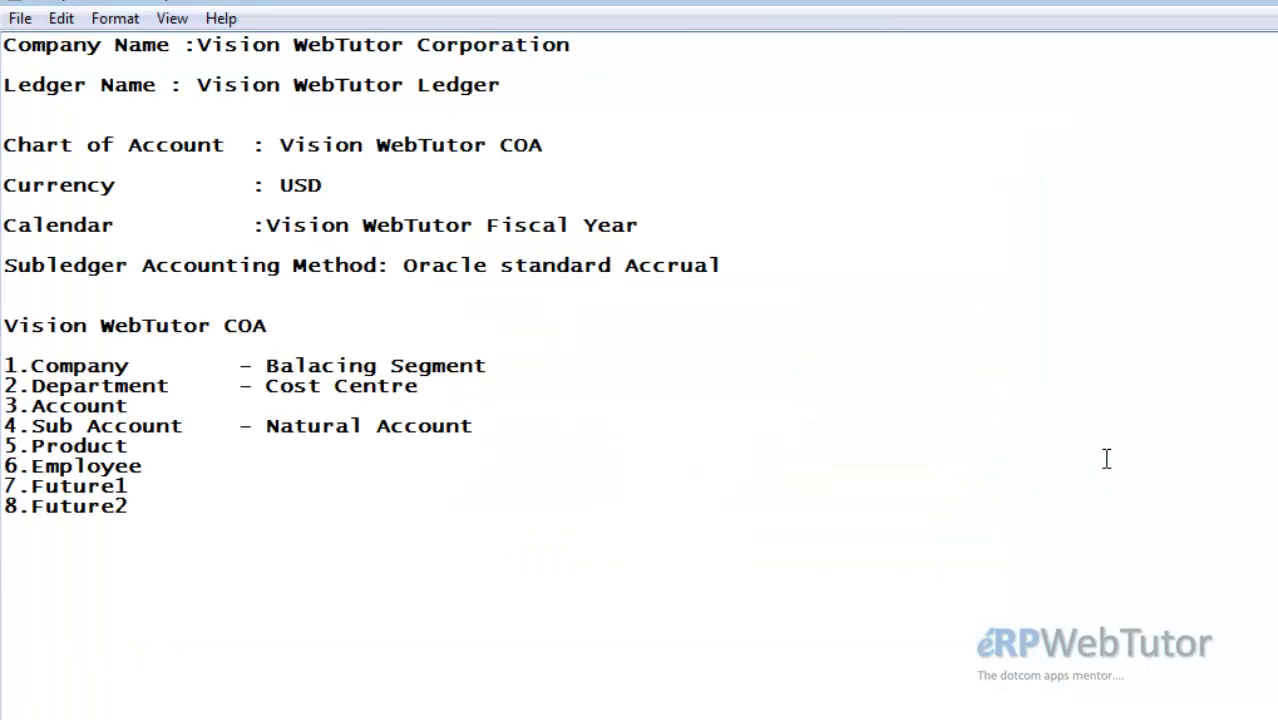
{"action": "key", "text": "alt+Tab"}
{"action": "key", "text": "alt+Tab"}
{"action": "key", "text": "Up"}
{"action": "key", "text": "Up"}
{"action": "key", "text": "Up"}
{"action": "key", "text": "Up"}
{"action": "key", "text": "Up"}
{"action": "key", "text": "Up"}
{"action": "key", "text": "Up"}
{"action": "key", "text": "Up"}
{"action": "key", "text": "Up"}
{"action": "key", "text": "Up"}
{"action": "key", "text": "Up"}
{"action": "key", "text": "Up"}
{"action": "key", "text": "Up"}
{"action": "key", "text": "End"}
{"action": "key", "text": "ctrl+shift+Left"}
{"action": "key", "text": "ctrl+shift+Left"}
{"action": "key", "text": "ctrl+shift+Left"}
{"action": "key", "text": "ctrl+c"}
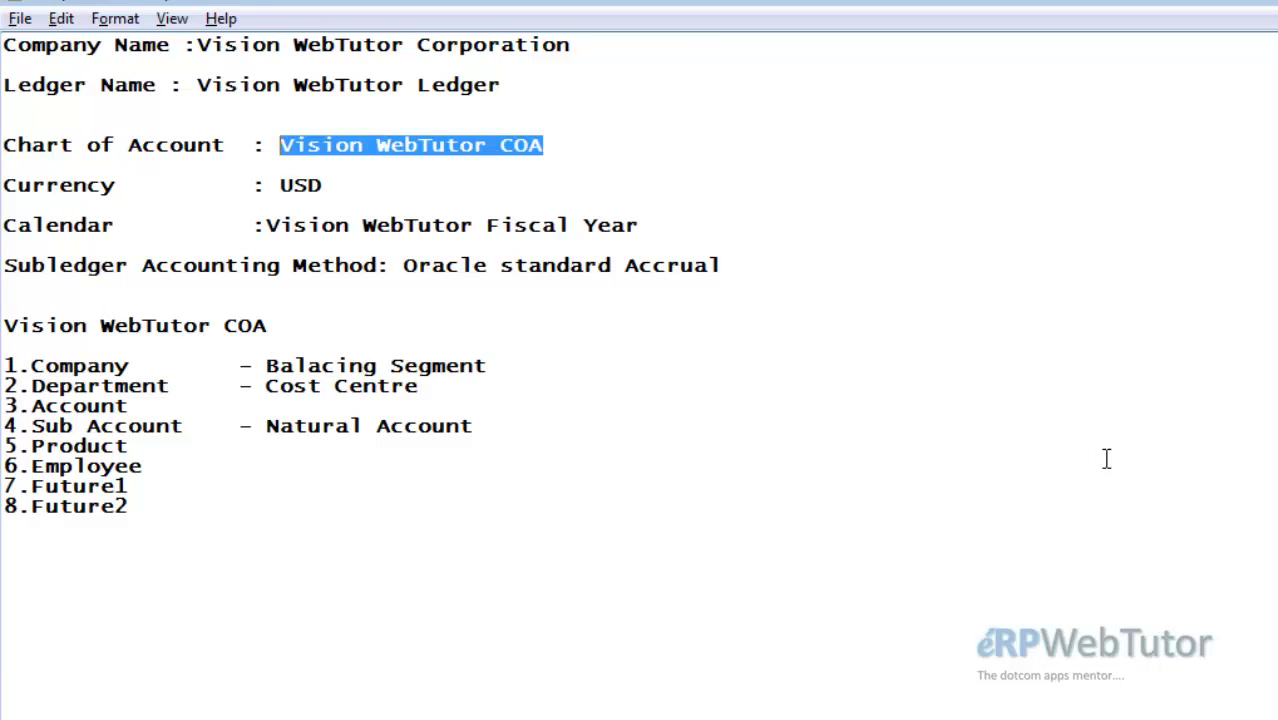
{"action": "key", "text": "alt+Tab"}
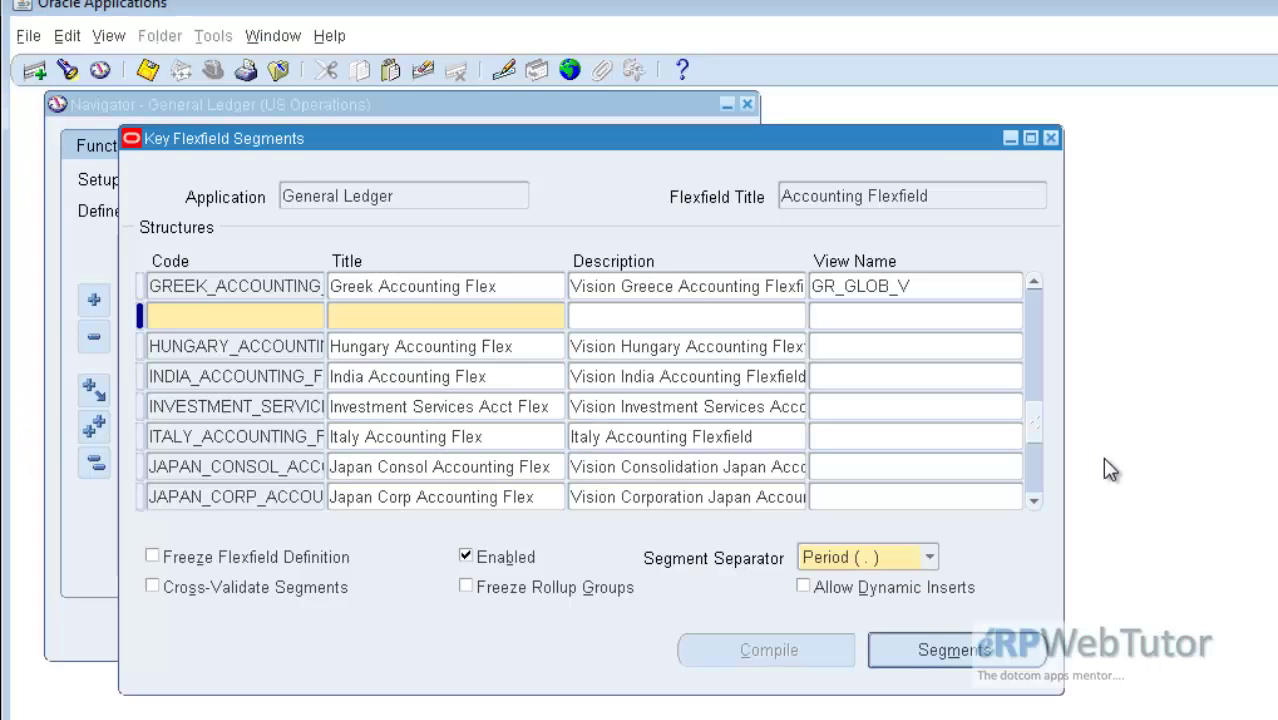
{"action": "key", "text": "ctrl+v"}
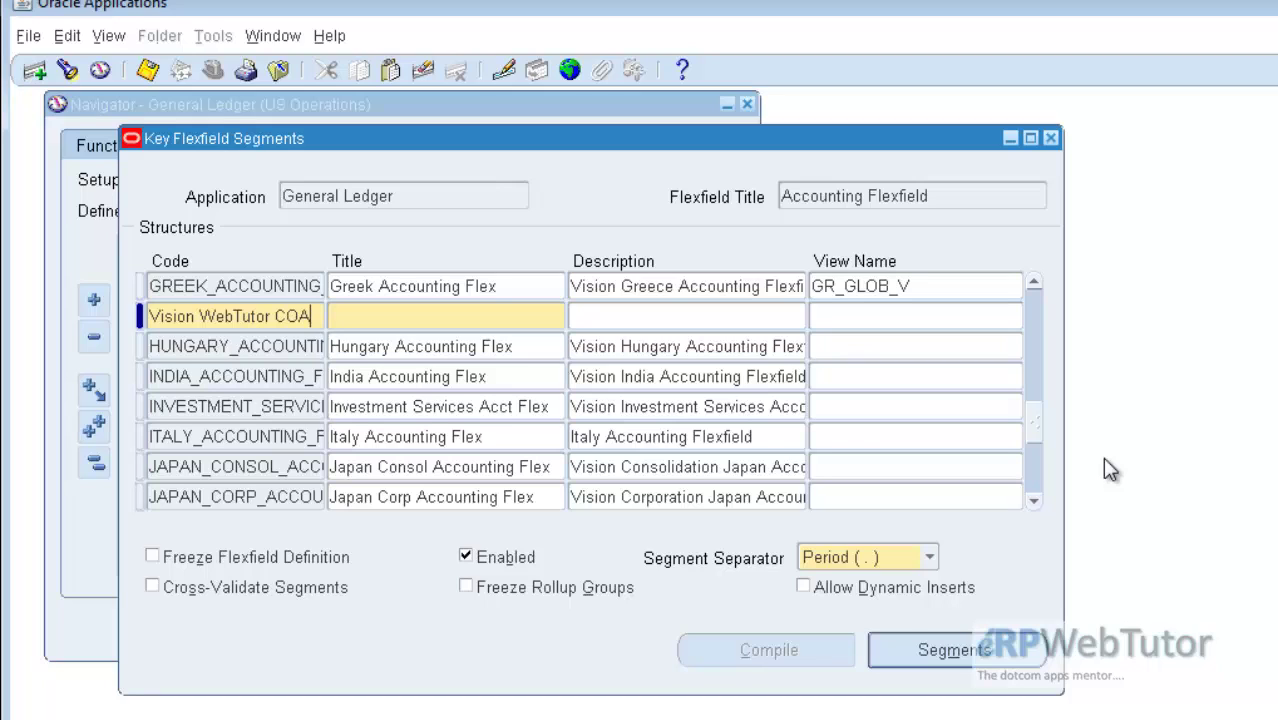
{"action": "key", "text": "BackSpace"}
{"action": "key", "text": "BackSpace"}
{"action": "key", "text": "BackSpace"}
{"action": "key", "text": "BackSpace"}
{"action": "key", "text": "BackSpace"}
{"action": "key", "text": "BackSpace"}
{"action": "key", "text": "BackSpace"}
{"action": "key", "text": "BackSpace"}
{"action": "key", "text": "BackSpace"}
{"action": "key", "text": "BackSpace"}
{"action": "key", "text": "BackSpace"}
{"action": "key", "text": "BackSpace"}
{"action": "key", "text": "BackSpace"}
{"action": "key", "text": "BackSpace"}
{"action": "key", "text": "BackSpace"}
{"action": "key", "text": "BackSpace"}
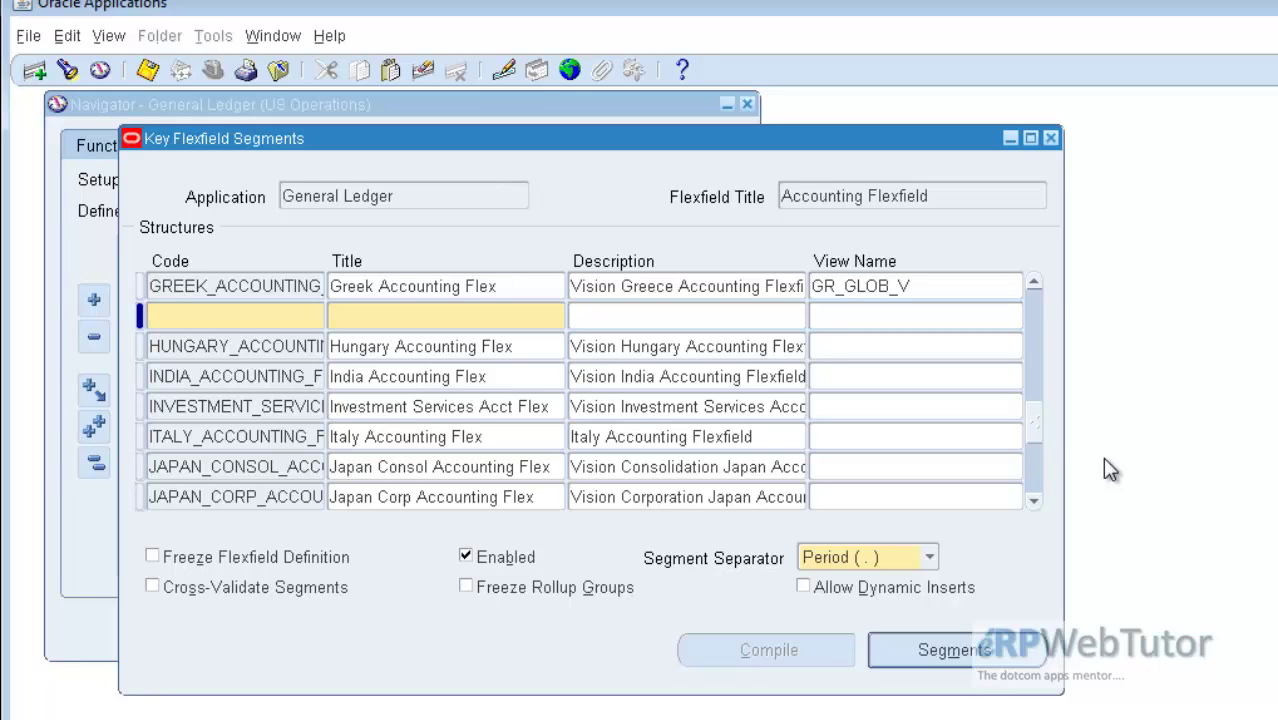
- Enter VIS_WT_ACCOUNTING as the new structure's code, checking the name against the notes
{"action": "key", "text": "alt+Tab"}
{"action": "key", "text": "alt+Tab"}
{"action": "type", "text": "VIS_"}
{"action": "key", "text": "alt+Tab"}
{"action": "key", "text": "alt+Tab"}
{"action": "type", "text": "Web"}
{"action": "type", "text": "T"}
{"action": "key", "text": "alt+Tab"}
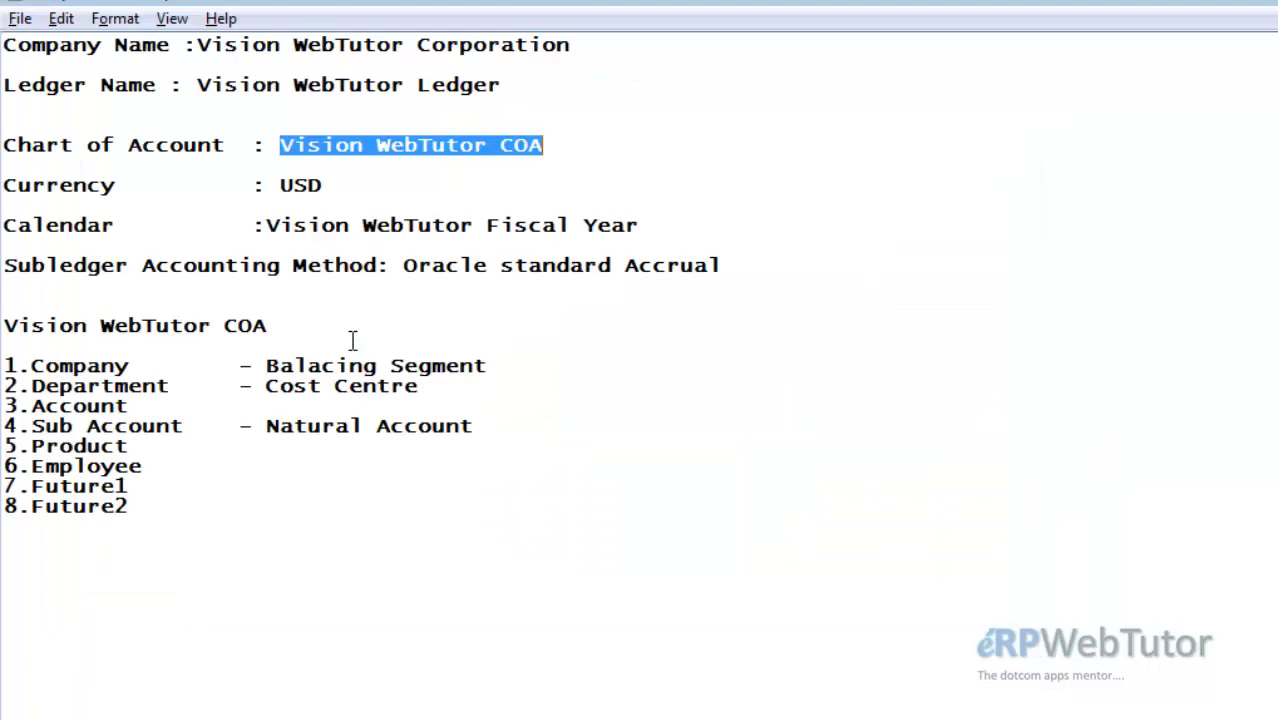
{"action": "key", "text": "alt+Tab"}
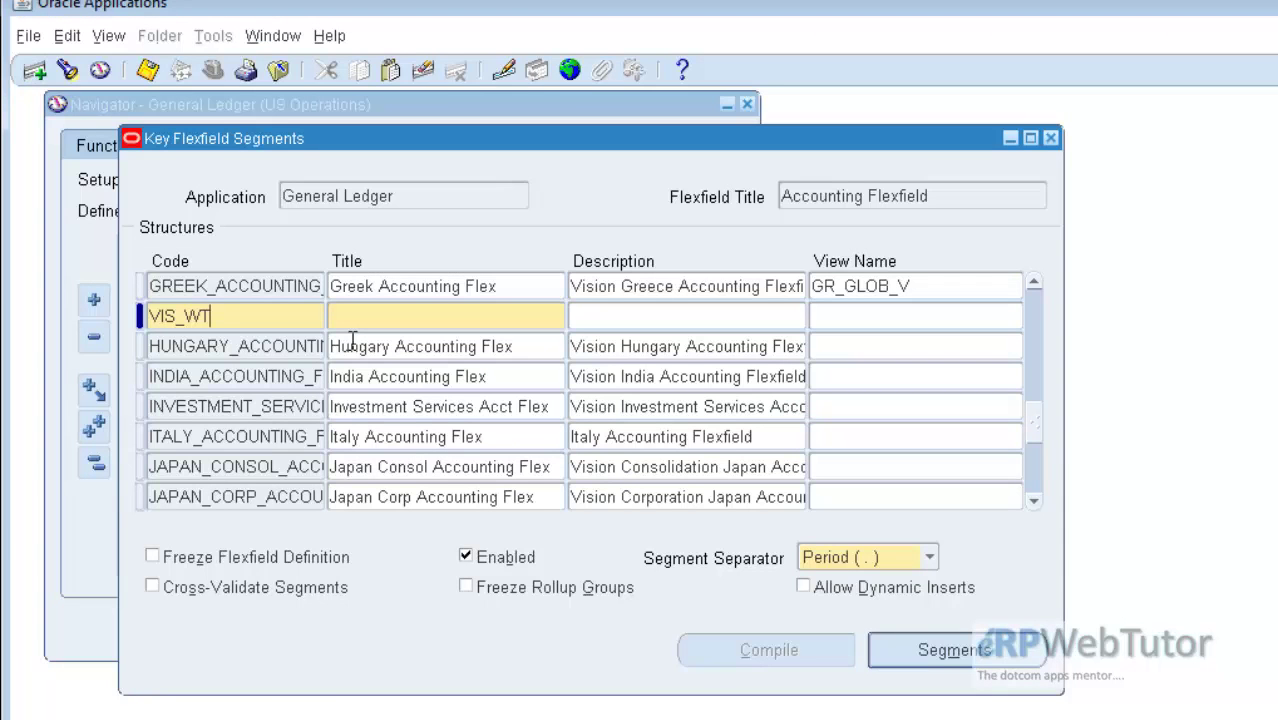
{"action": "type", "text": "_ACCOUNTING"}
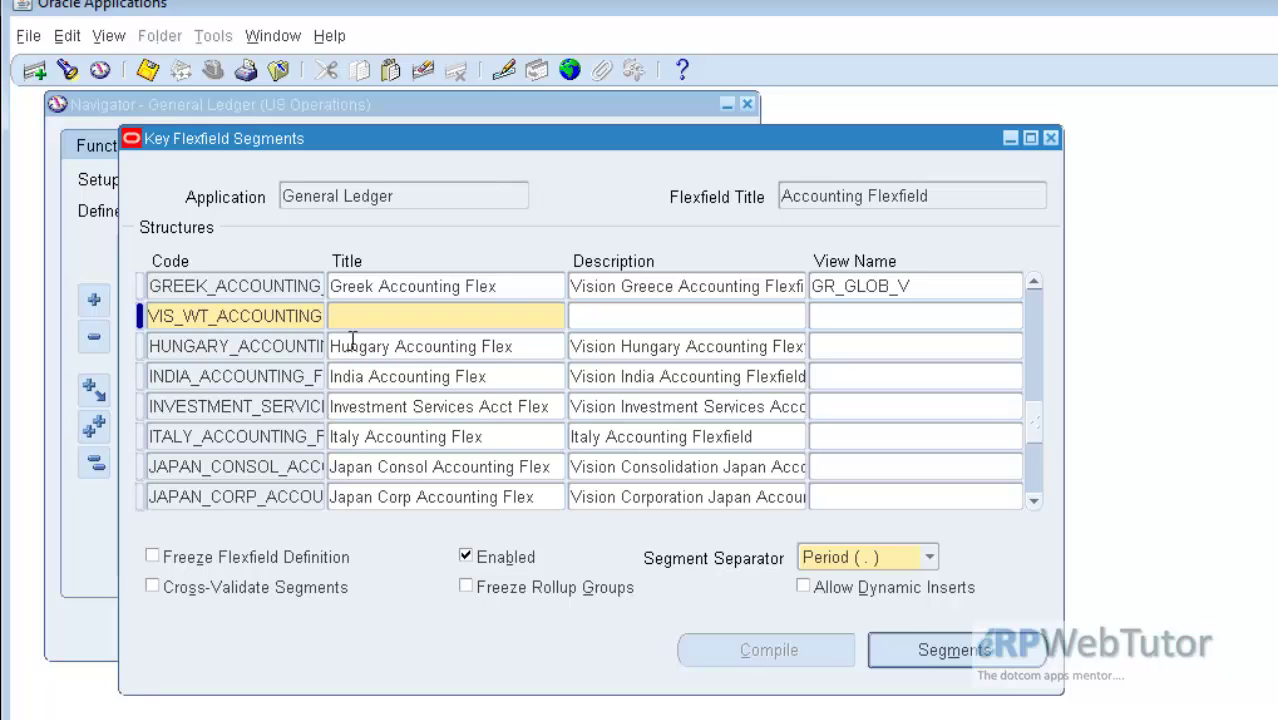
{"action": "type", "text": "_"}
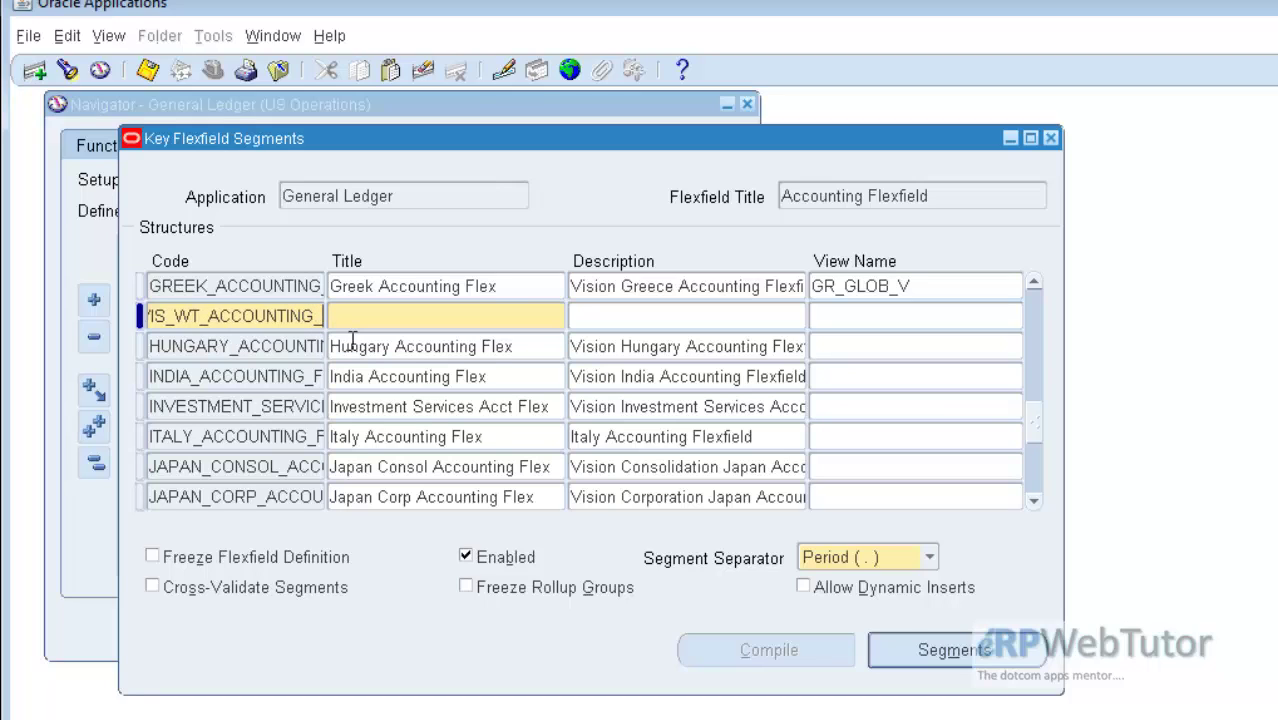
{"action": "key", "text": "BackSpace"}
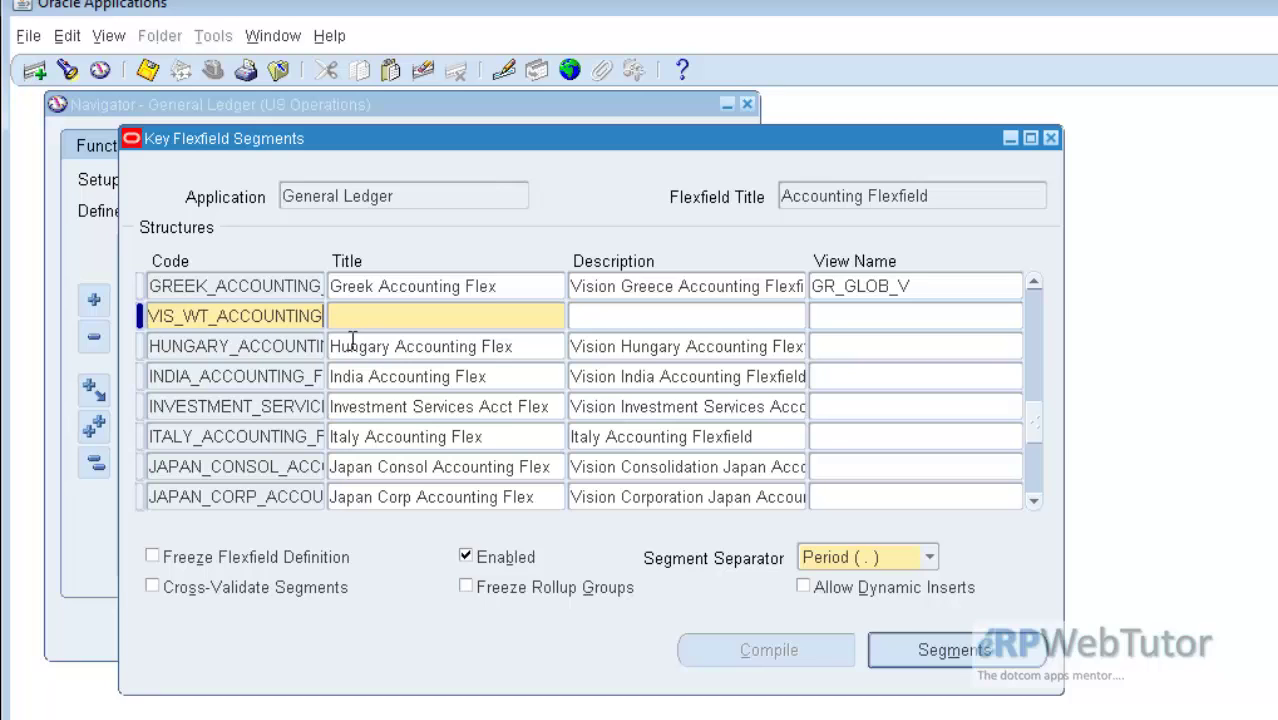
- Set the new structure's title to "Vision WebTutor COA" and its description to "Vision WebTutor COA For Video Tutorial"
{"action": "key", "text": "Tab"}
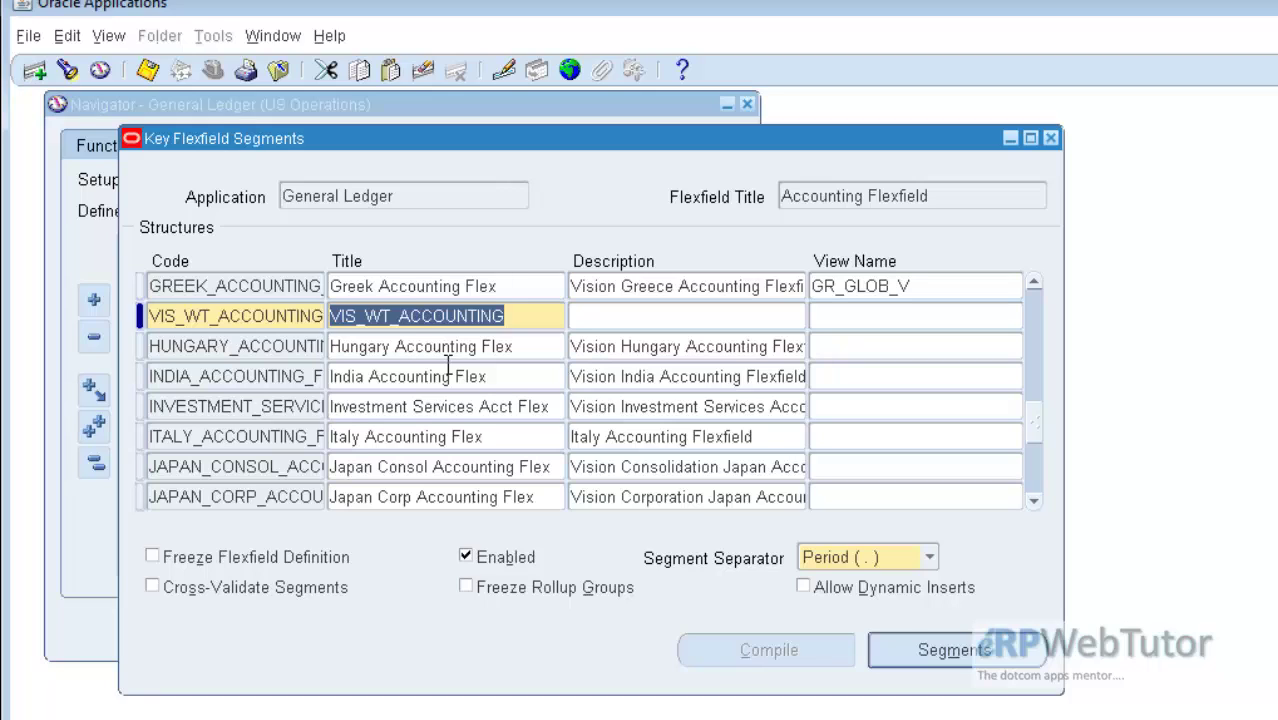
{"action": "key", "text": "ctrl+v"}
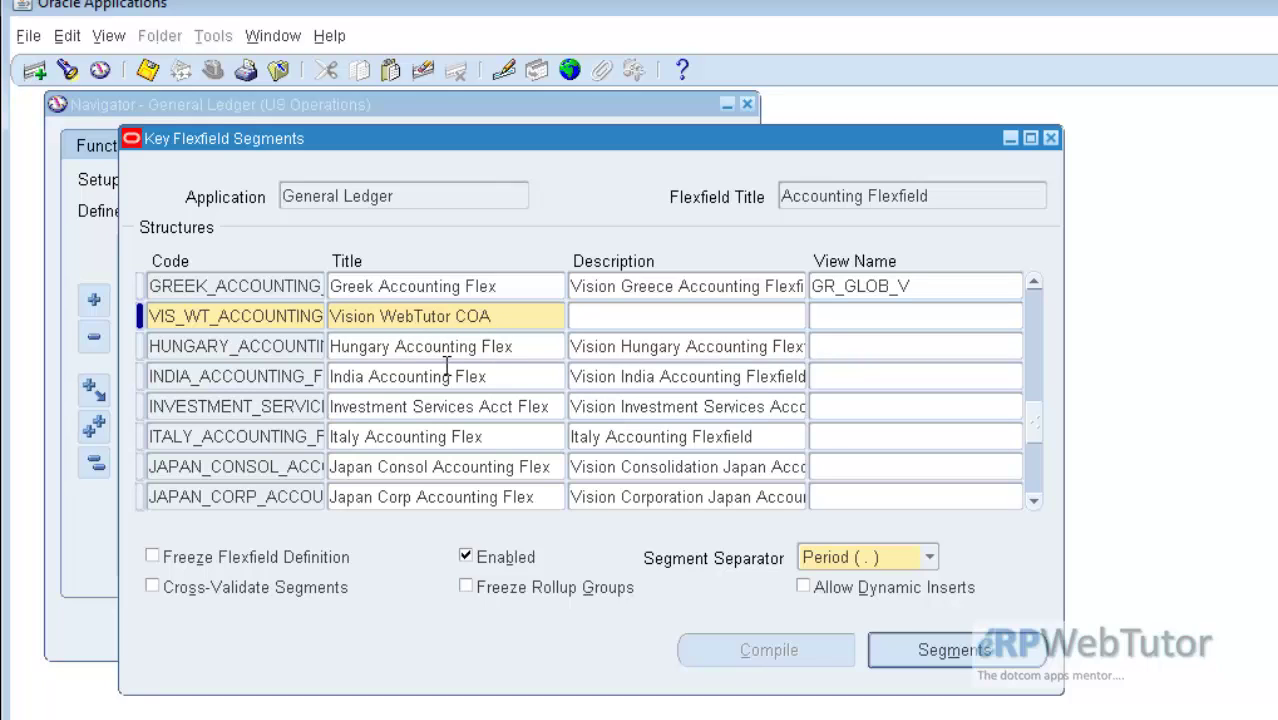
{"action": "key", "text": "Tab"}
{"action": "key", "text": "ctrl+v"}
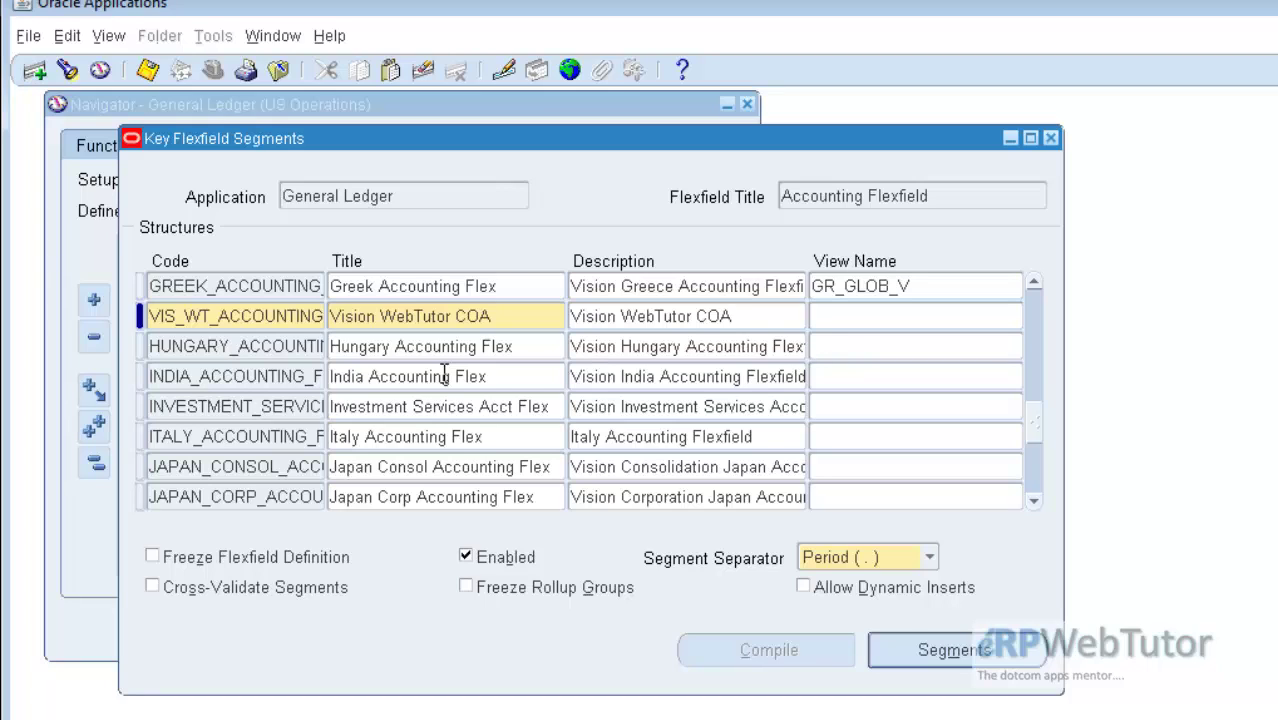
{"action": "type", "text": "FOR"}
{"action": "key", "text": "BackSpace"}
{"action": "key", "text": "BackSpace"}
{"action": "type", "text": "or Video "}
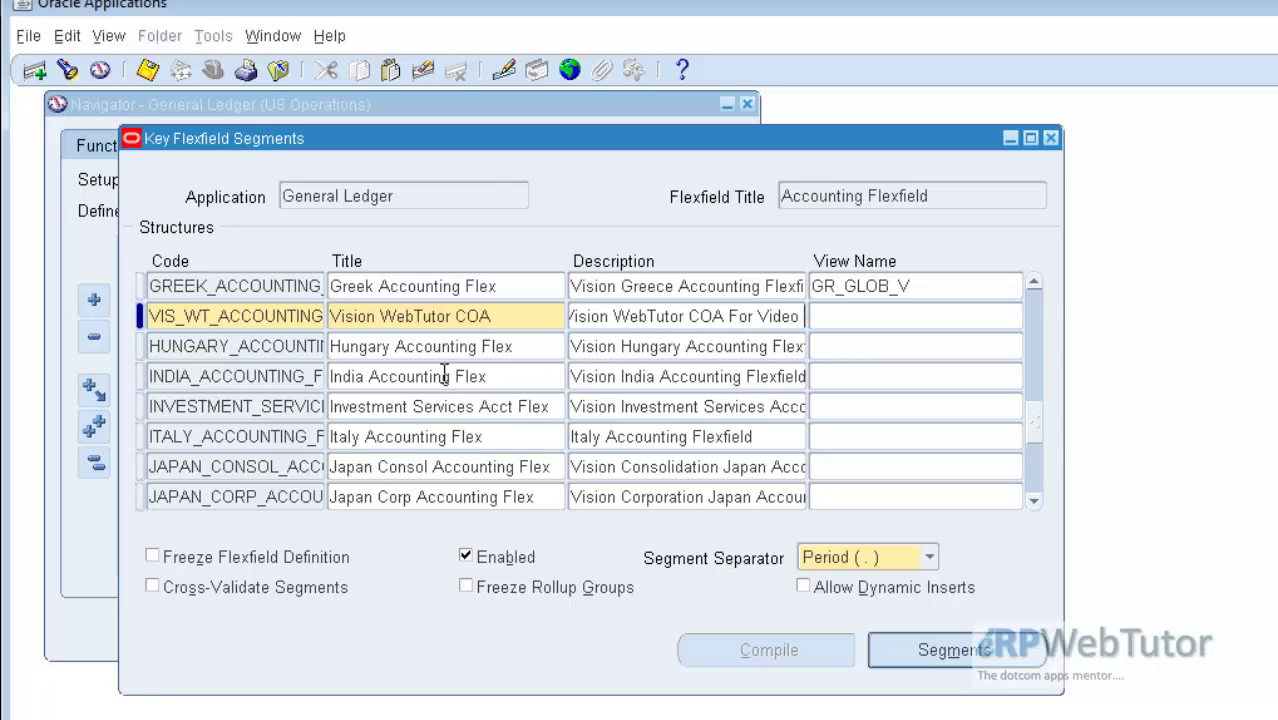
{"action": "type", "text": "Tutori"}
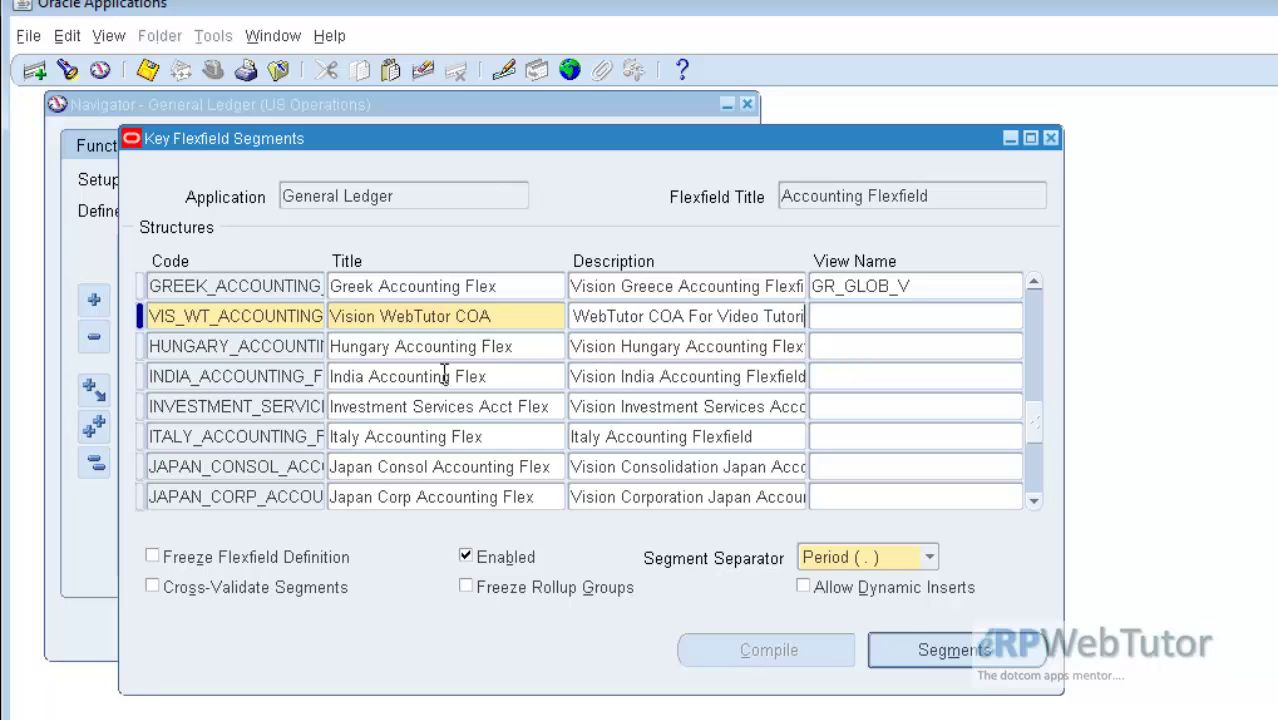
{"action": "type", "text": "al"}
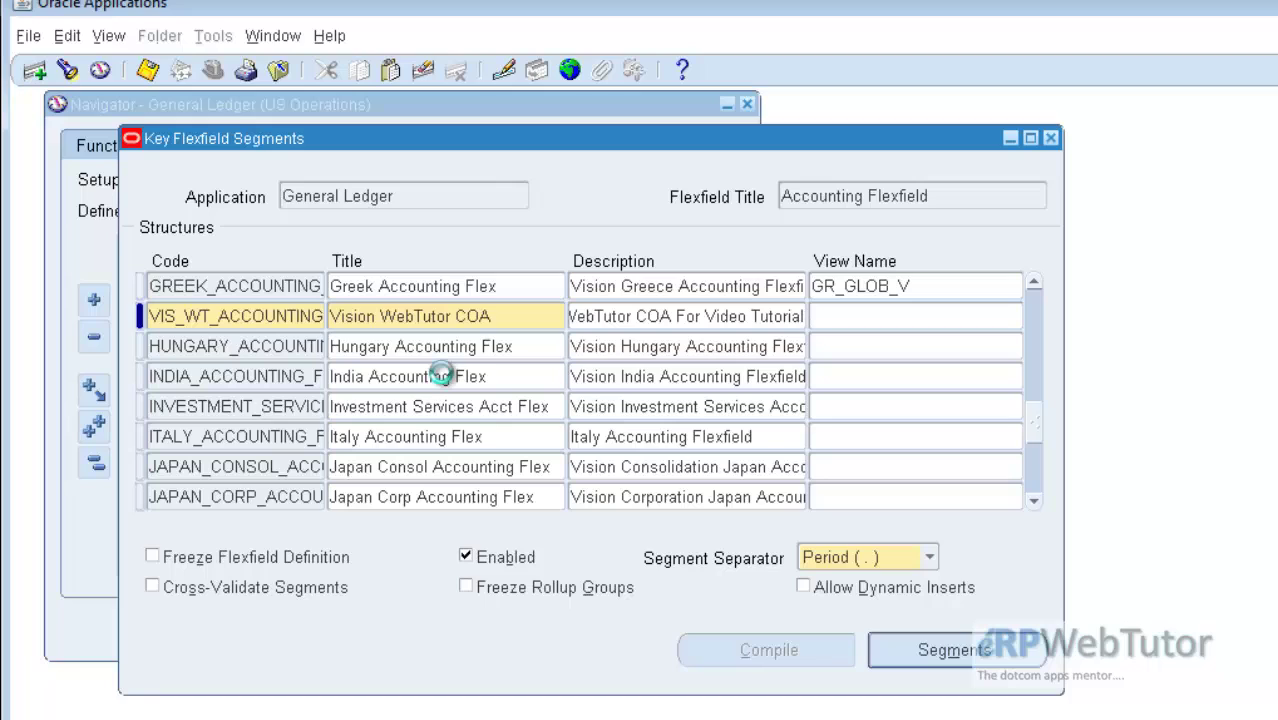
- Set the new structure's view name to VIS_WT_V and save the record
{"action": "key", "text": "Tab"}
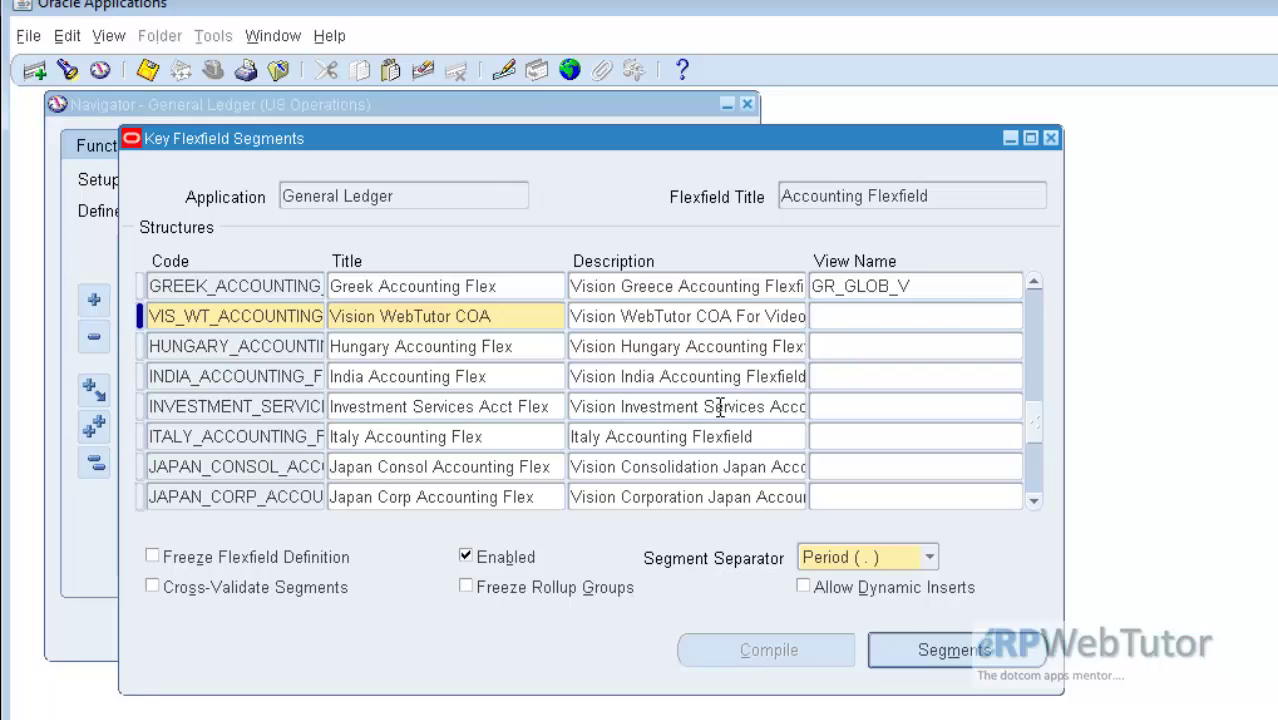
{"action": "key", "text": "ctrl+v"}
{"action": "key", "text": "BackSpace"}
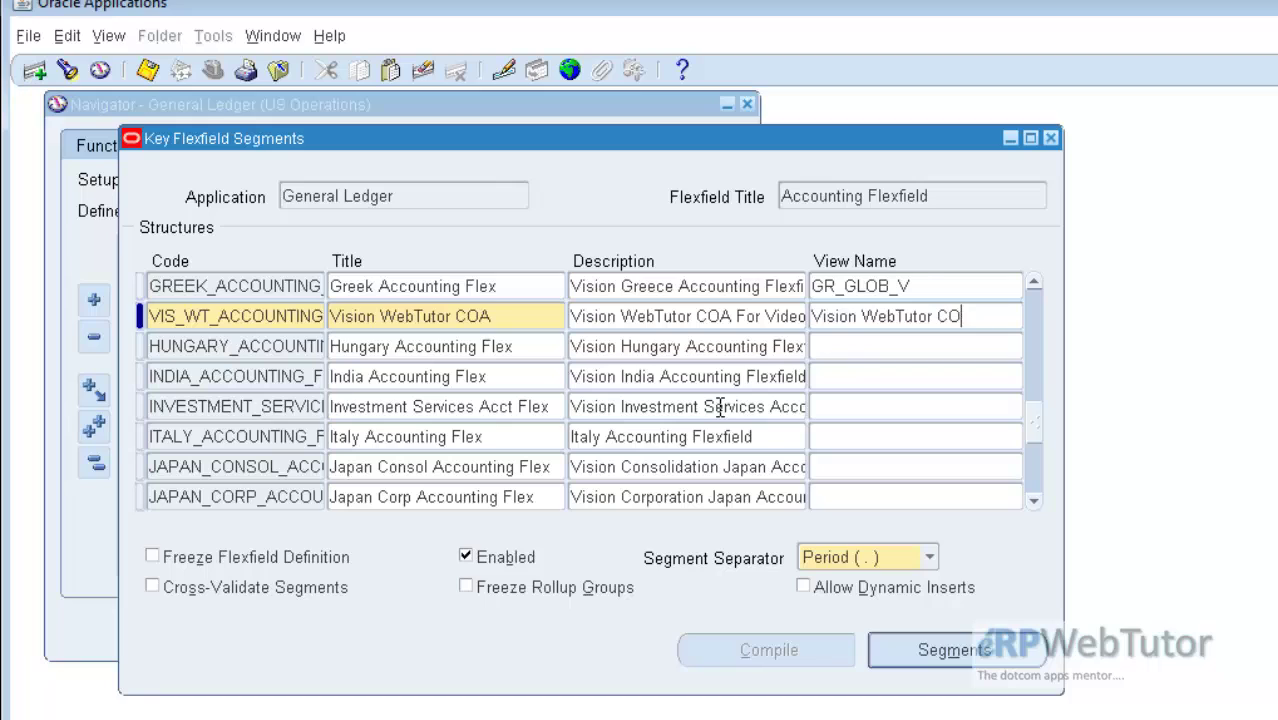
{"action": "key", "text": "BackSpace"}
{"action": "key", "text": "BackSpace"}
{"action": "key", "text": "BackSpace"}
{"action": "key", "text": "BackSpace"}
{"action": "key", "text": "BackSpace"}
{"action": "key", "text": "BackSpace"}
{"action": "key", "text": "BackSpace"}
{"action": "key", "text": "BackSpace"}
{"action": "key", "text": "BackSpace"}
{"action": "key", "text": "BackSpace"}
{"action": "key", "text": "BackSpace"}
{"action": "key", "text": "BackSpace"}
{"action": "key", "text": "BackSpace"}
{"action": "key", "text": "BackSpace"}
{"action": "key", "text": "BackSpace"}
{"action": "key", "text": "BackSpace"}
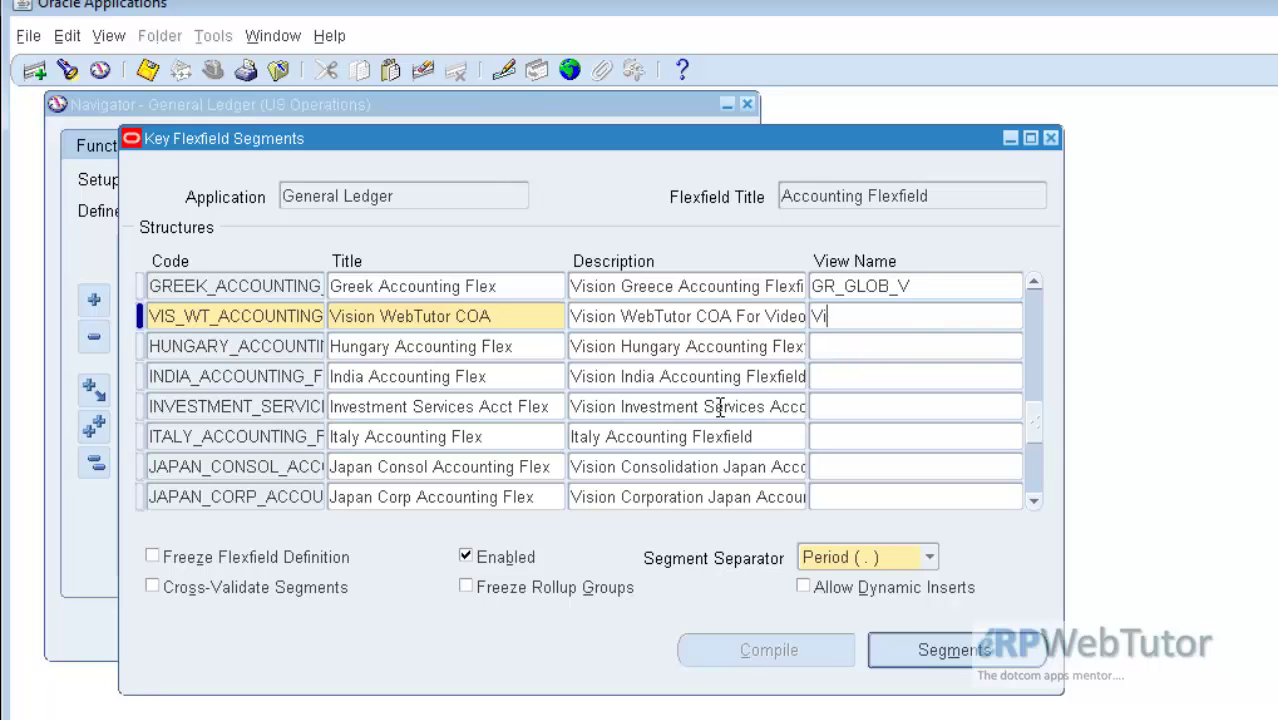
{"action": "key", "text": "BackSpace"}
{"action": "type", "text": "IS_WT_V"}
{"action": "left_click", "coordinate": [146, 70]}
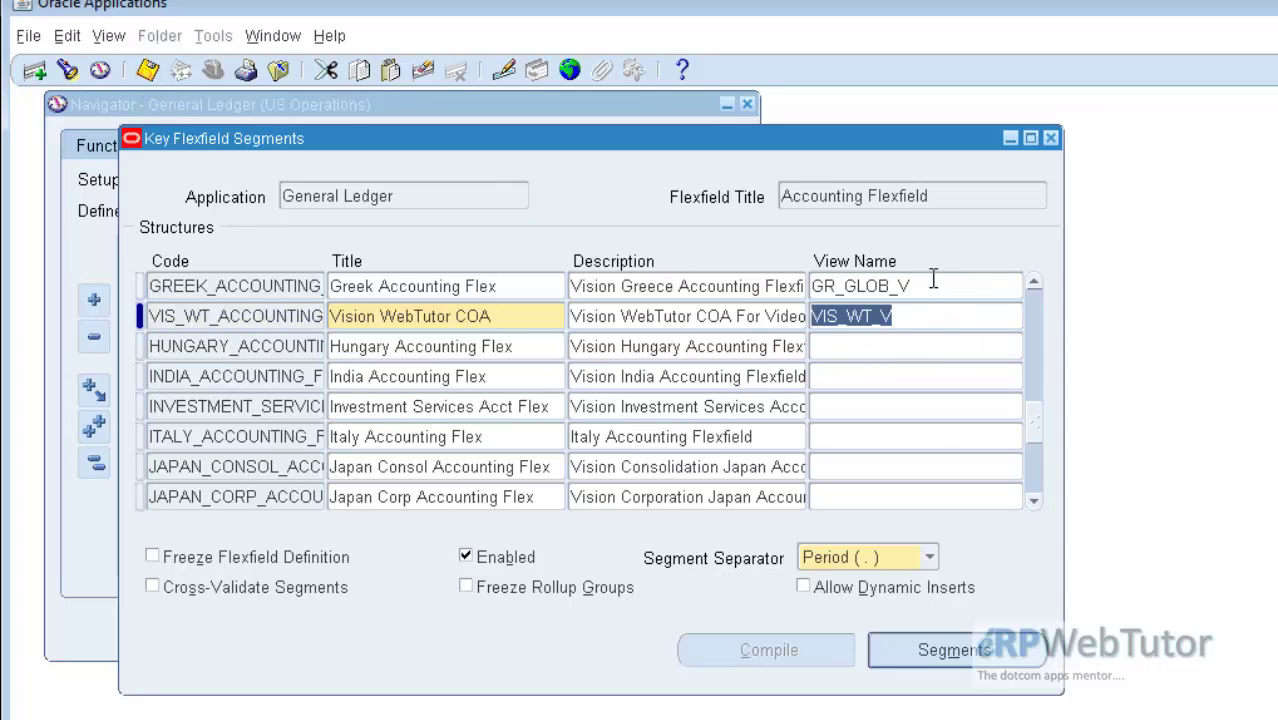
- Enable Cross-Validate Segments and Allow Dynamic Inserts for the Vision WebTutor COA structure
{"action": "left_click_drag", "start_coordinate": [800, 136], "coordinate": [802, 122]}
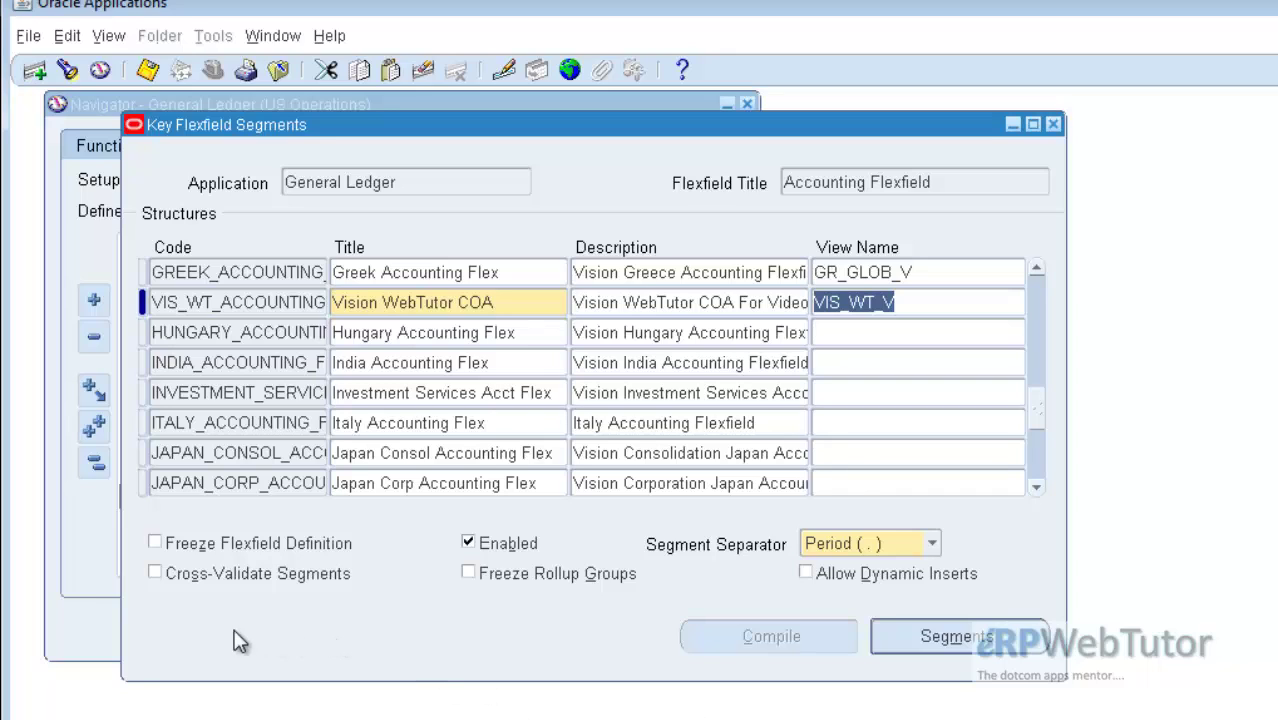
{"action": "left_click", "coordinate": [200, 580]}
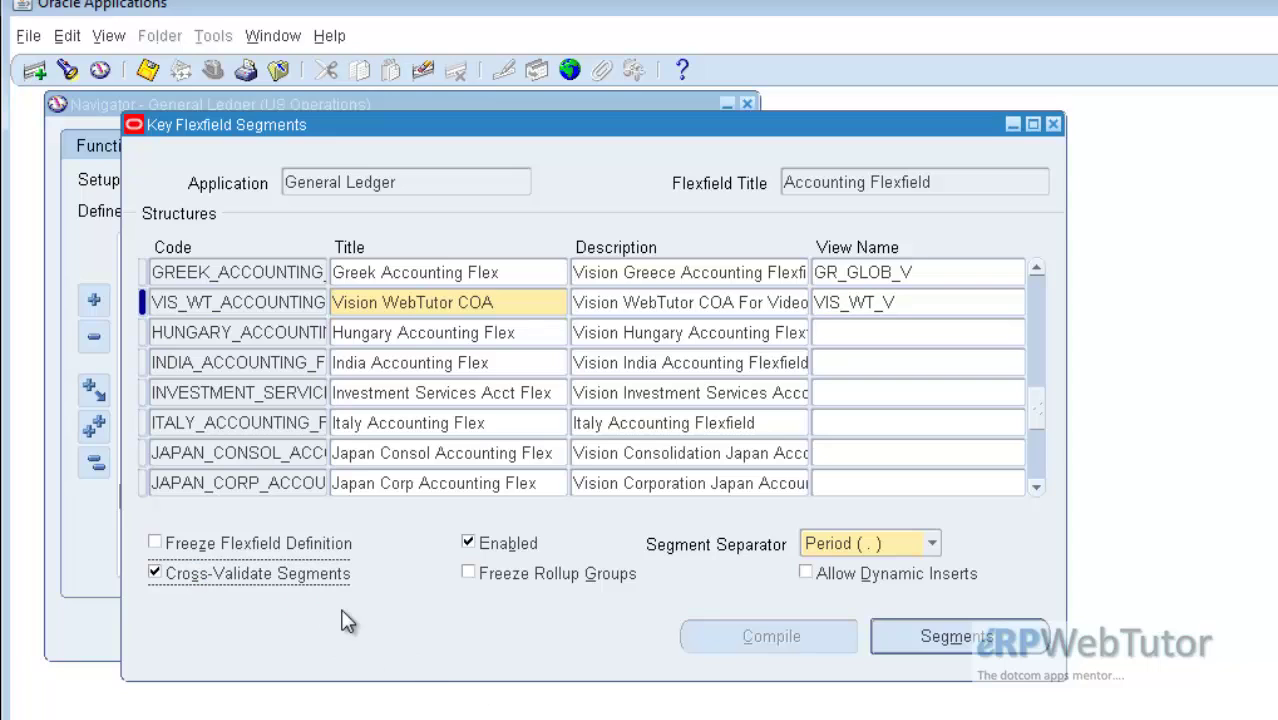
{"action": "left_click", "coordinate": [867, 573]}
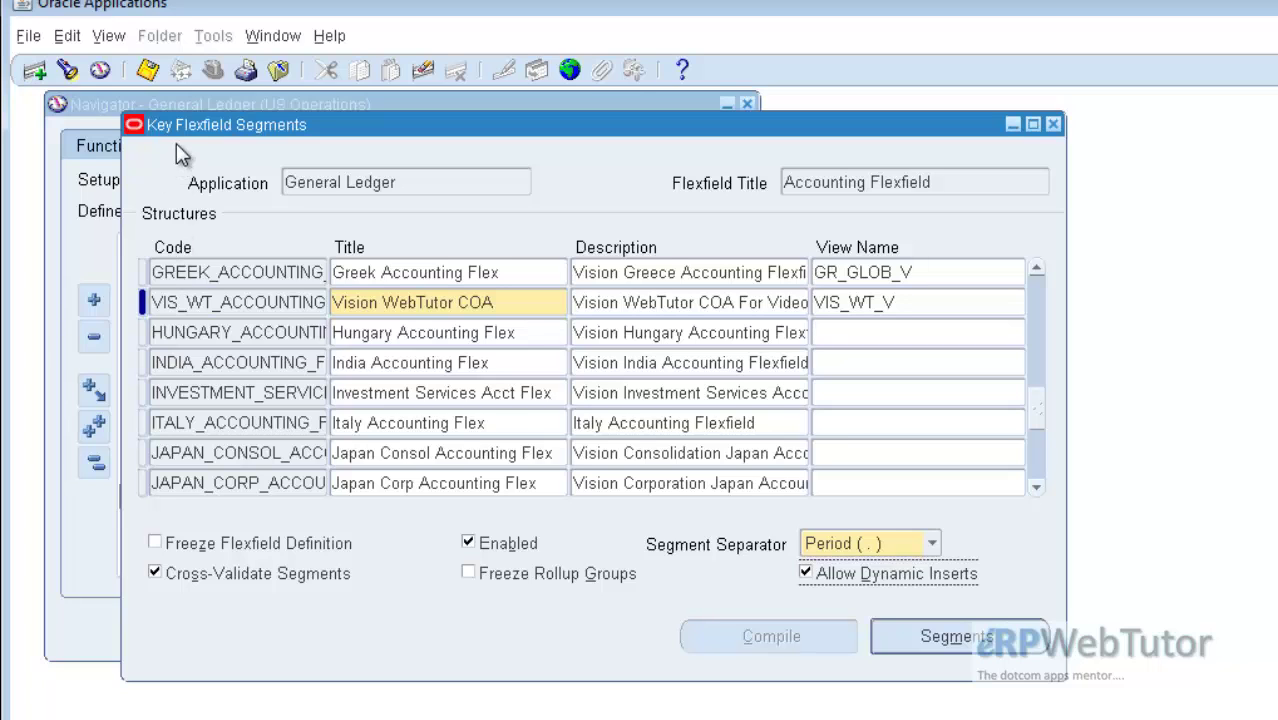
{"action": "left_click", "coordinate": [499, 303]}
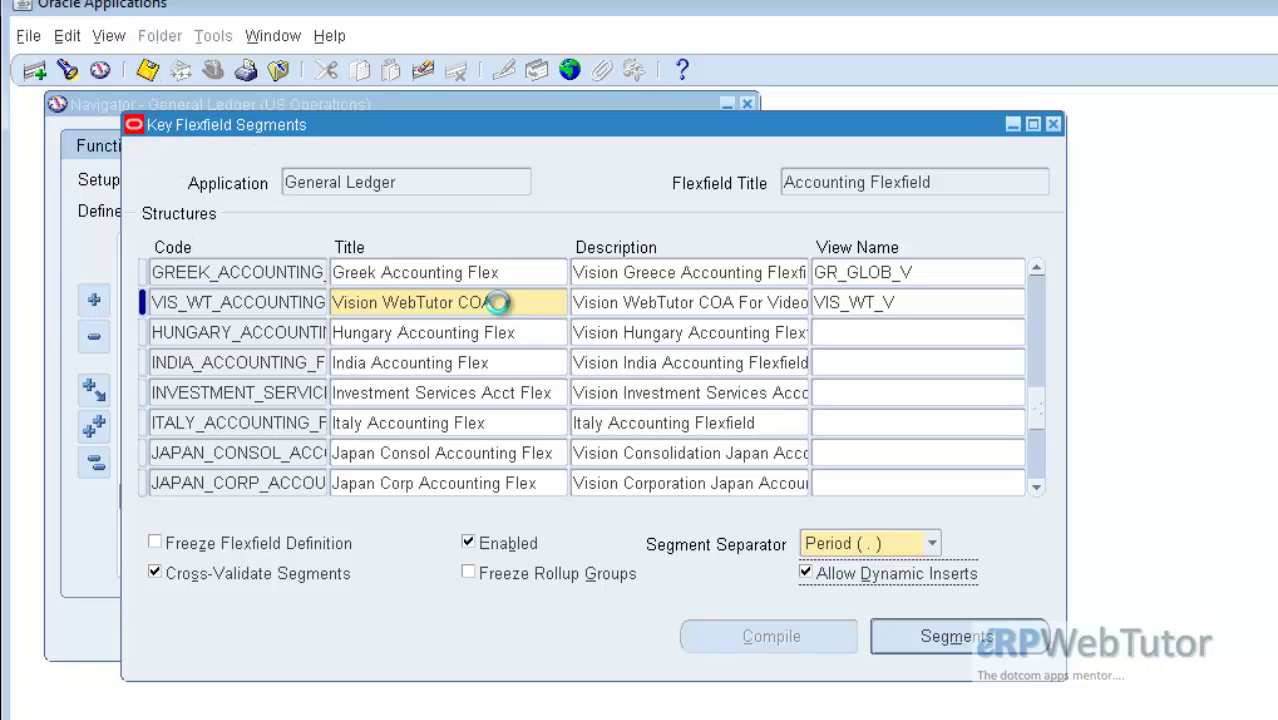
{"action": "left_click_drag", "start_coordinate": [659, 123], "coordinate": [654, 185]}
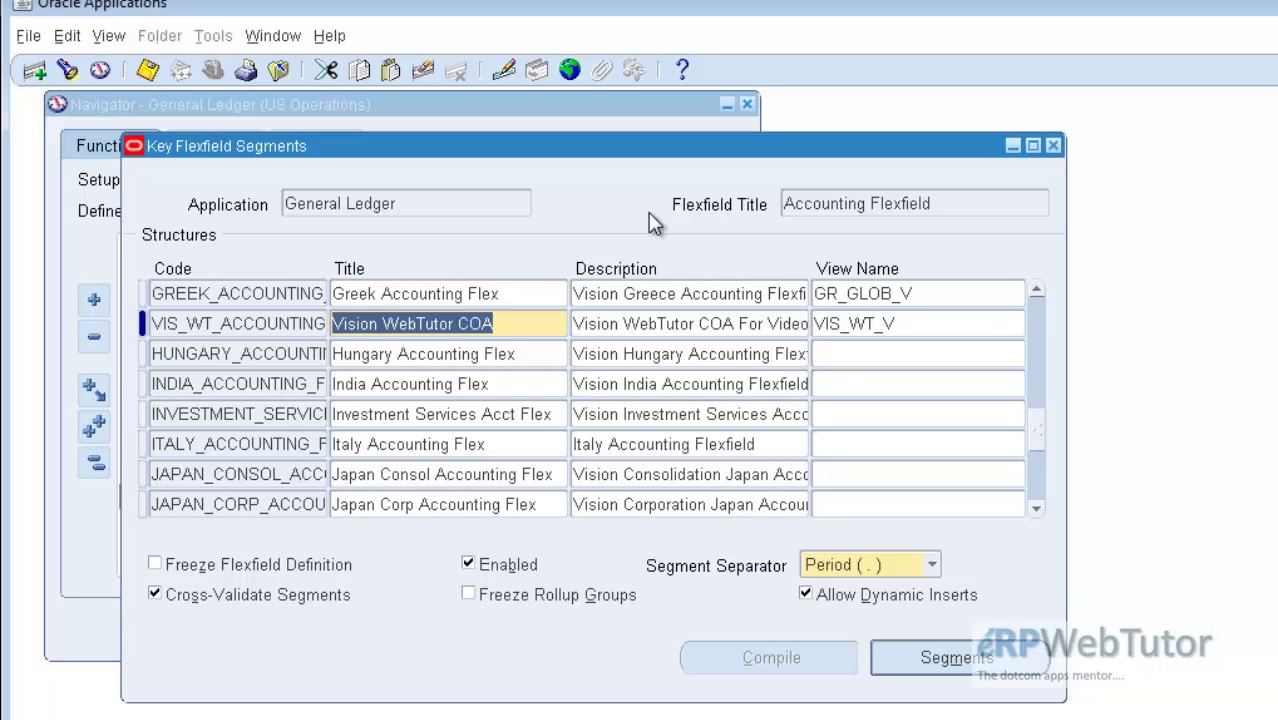
{"action": "left_click_drag", "start_coordinate": [694, 148], "coordinate": [683, 144]}
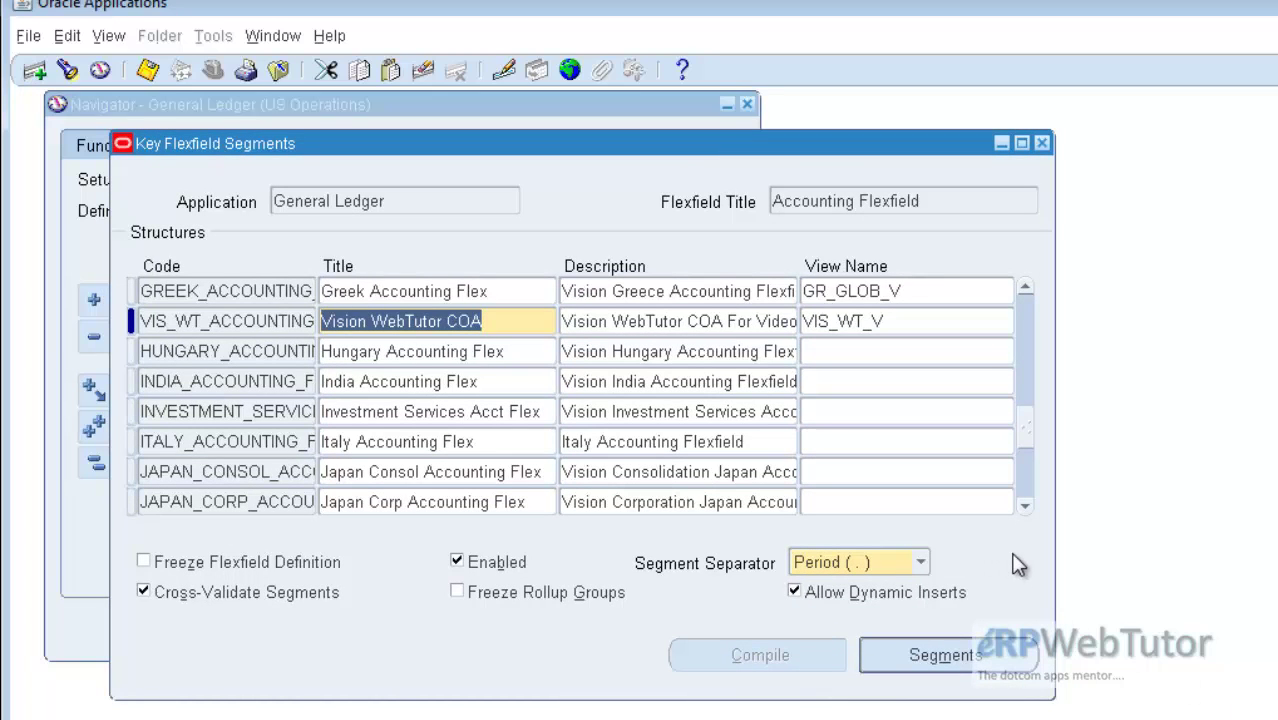
- Open the segments of the Vision WebTutor COA structure and consult the planned segment list in the notes
{"action": "left_click", "coordinate": [998, 648]}
{"action": "left_click_drag", "start_coordinate": [570, 190], "coordinate": [620, 209]}
{"action": "key", "text": "alt+Tab"}
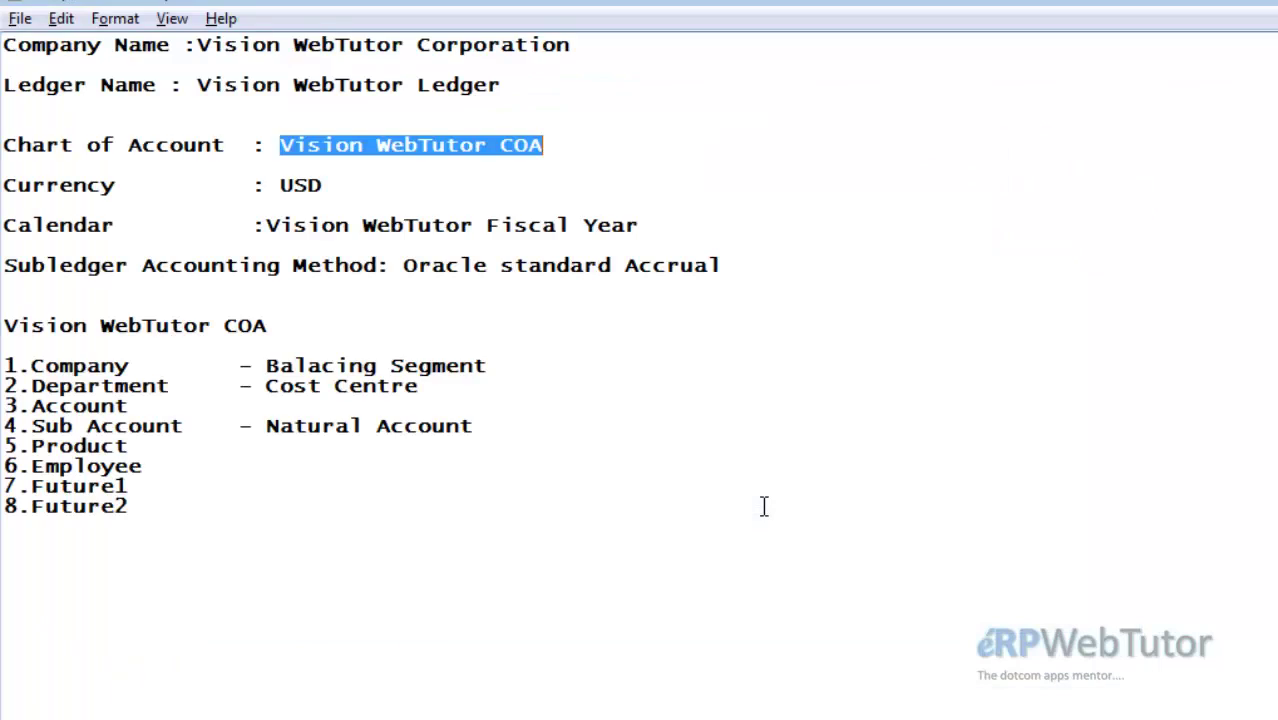
{"action": "key", "text": "alt+Tab"}
- Define segment number 1 with the name and window prompt Company, stored in column SEGMENT1
{"action": "key", "text": "Tab"}
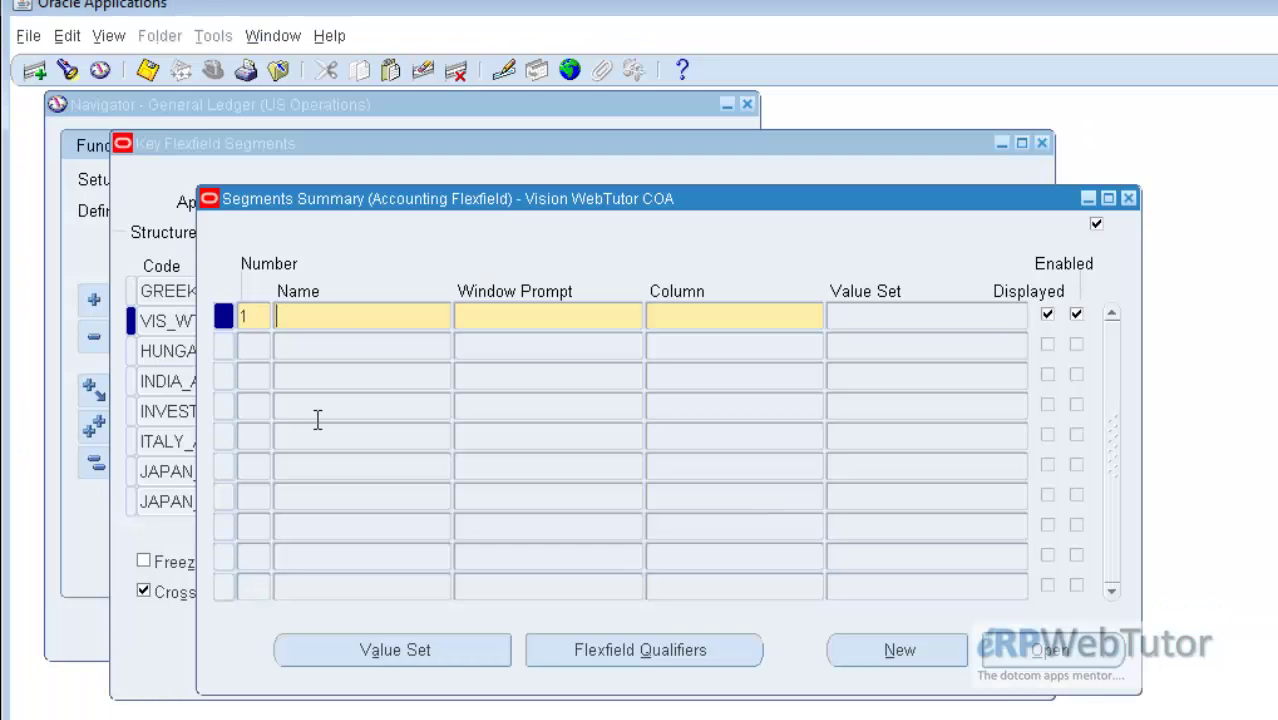
{"action": "type", "text": "Company"}
{"action": "key", "text": "Tab"}
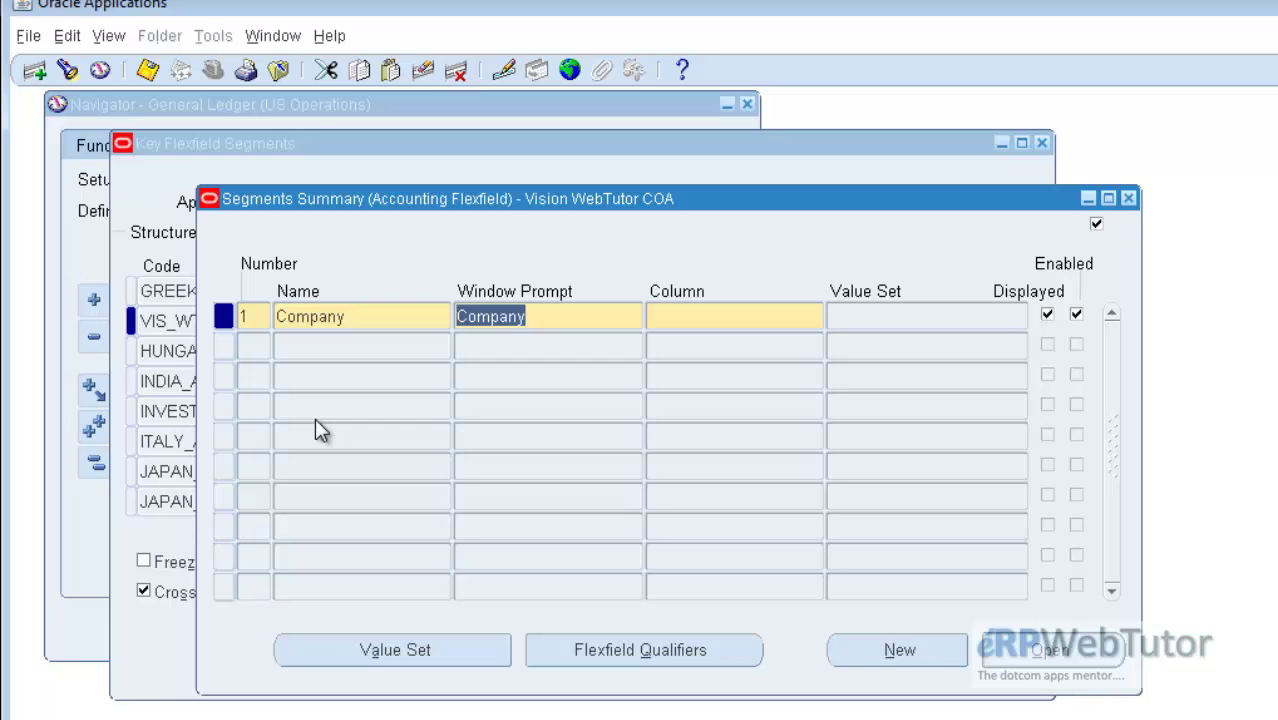
{"action": "key", "text": "Tab"}
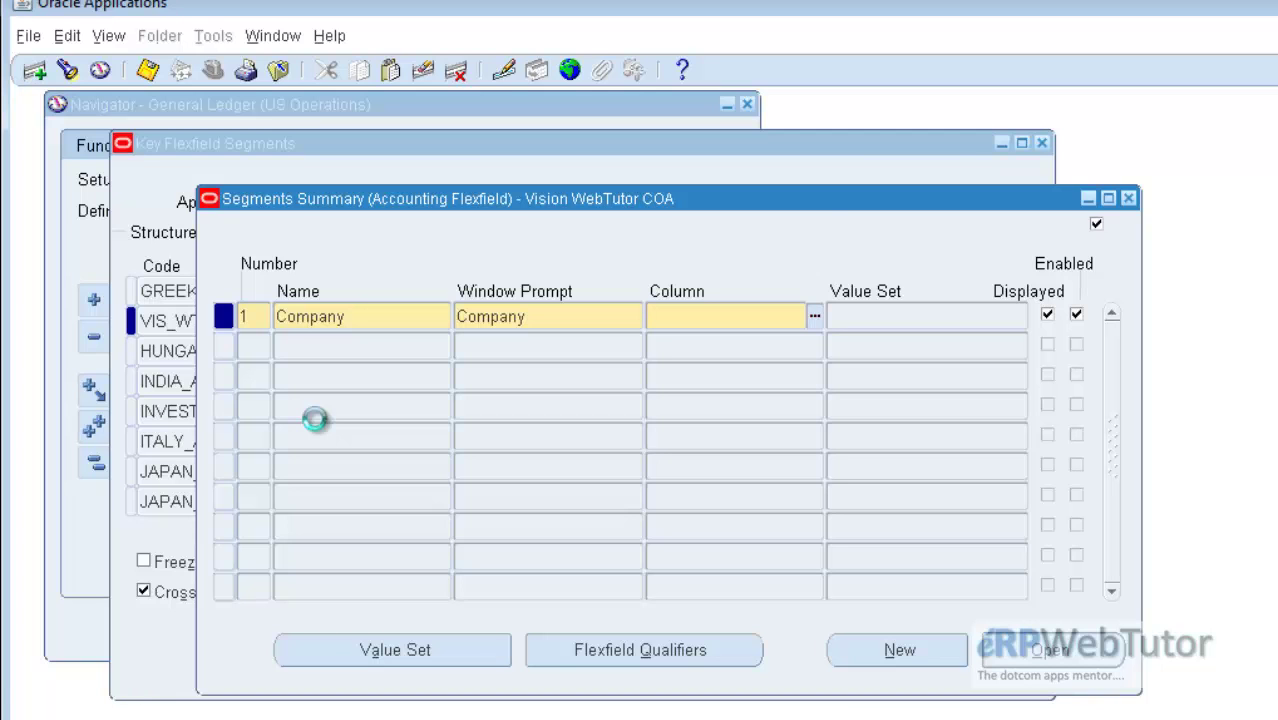
{"action": "key", "text": "ctrl+l"}
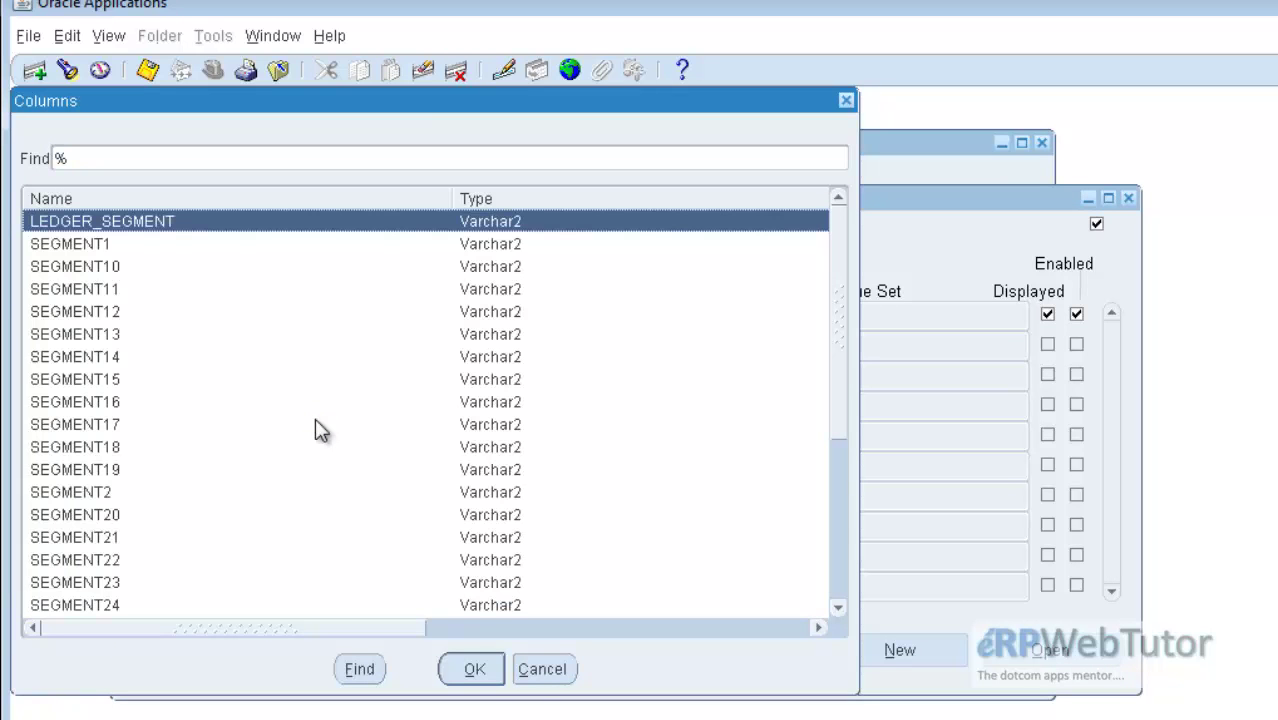
{"action": "key", "text": "Down"}
{"action": "key", "text": "Return"}
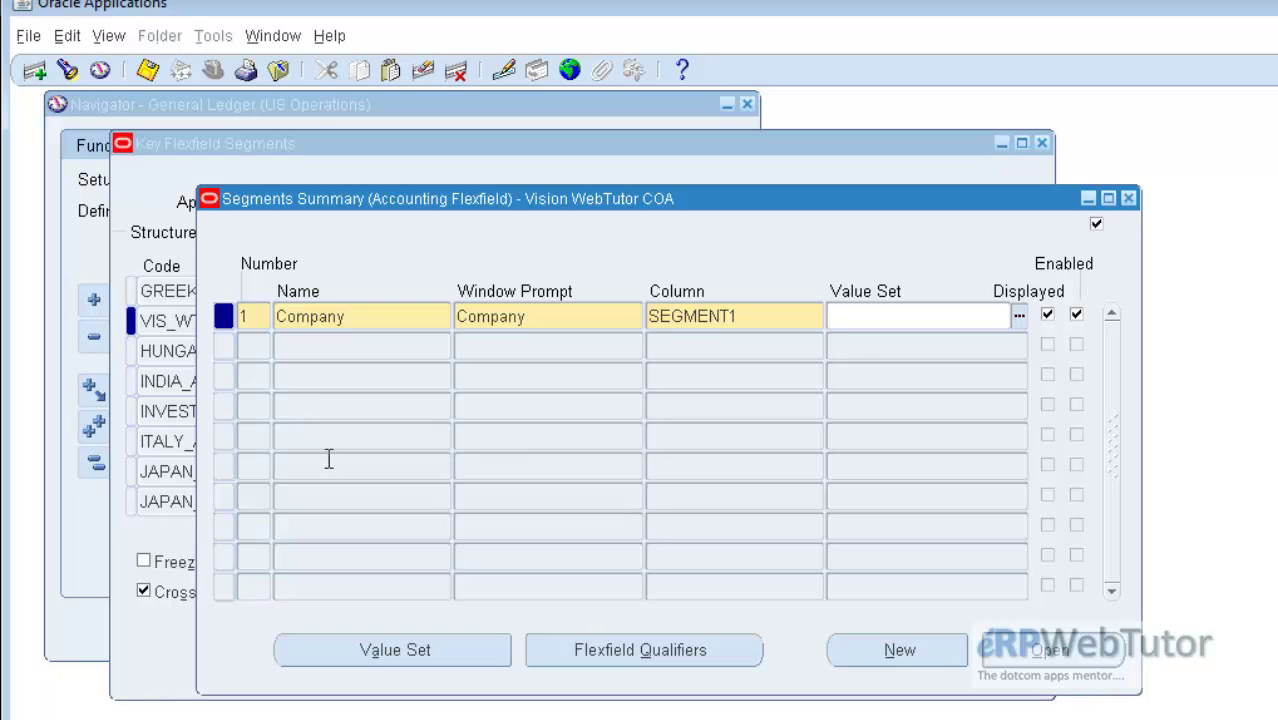
- Add segment number 2 with the name and window prompt Department, copying the name from the planned segment list in the notes
{"action": "left_click", "coordinate": [300, 346]}
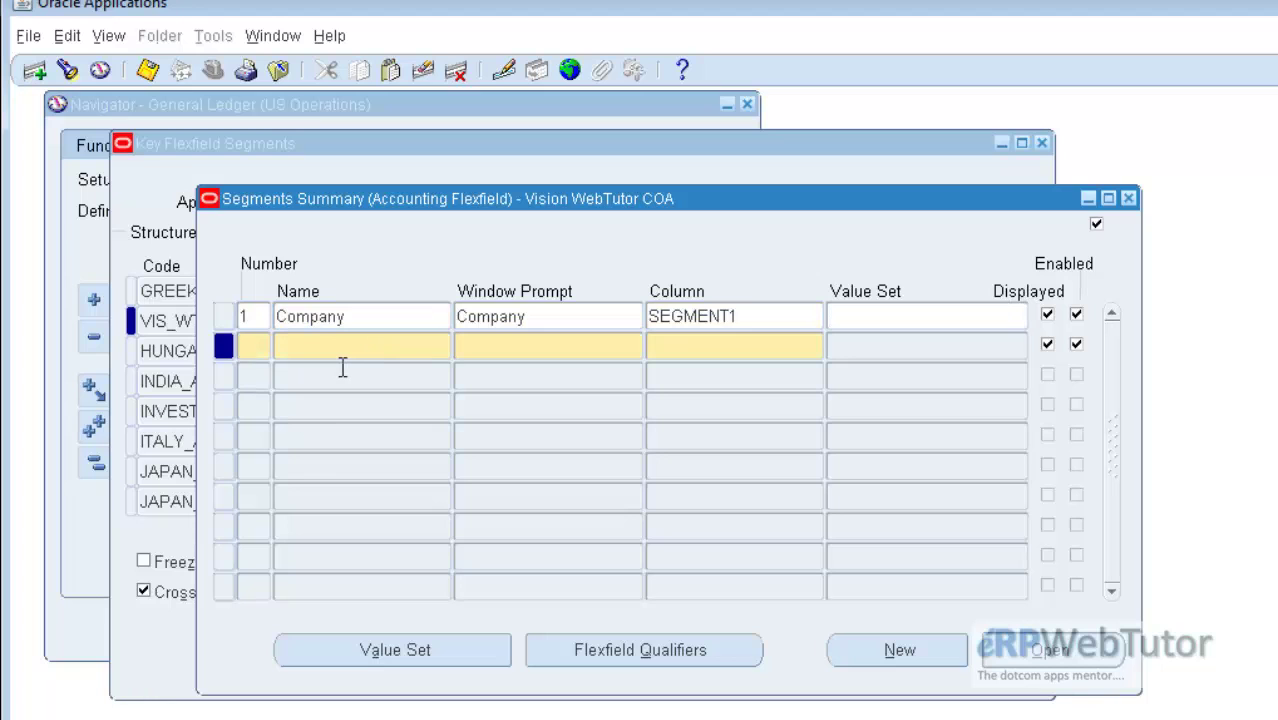
{"action": "key", "text": "alt+Tab"}
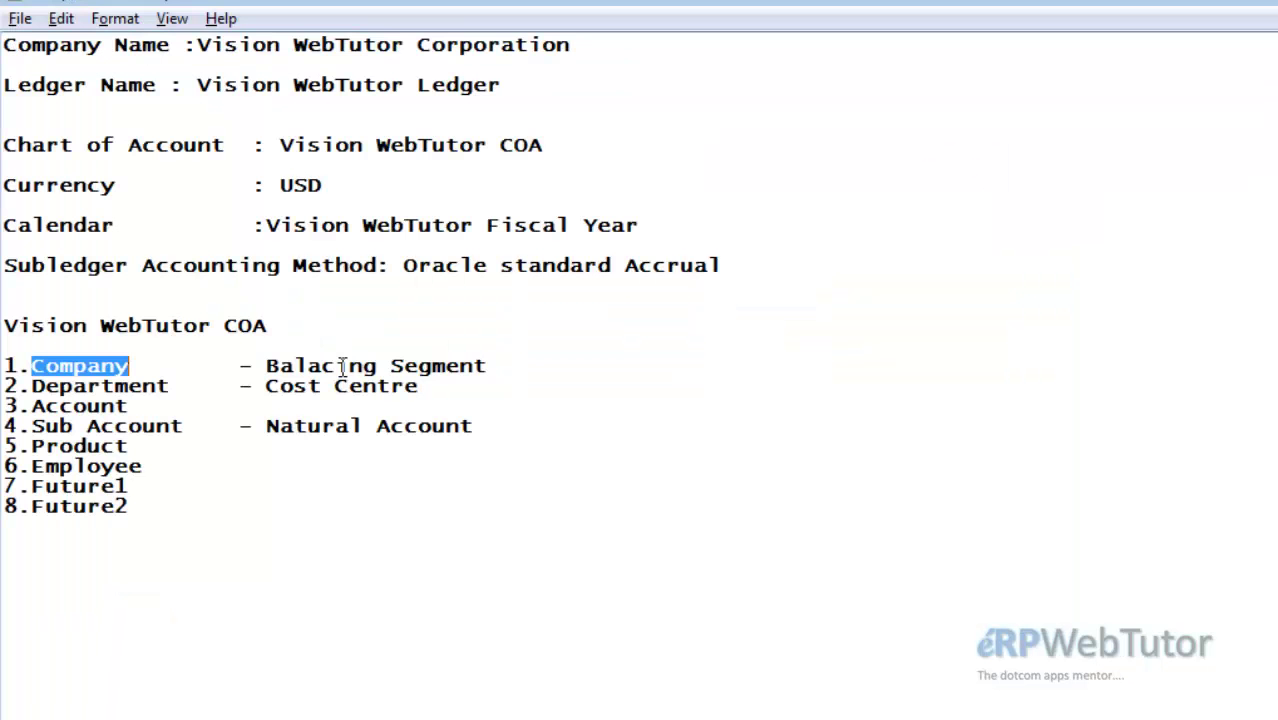
{"action": "key", "text": "Right"}
{"action": "key", "text": "Down"}
{"action": "key", "text": "End"}
{"action": "key", "text": "shift+Home"}
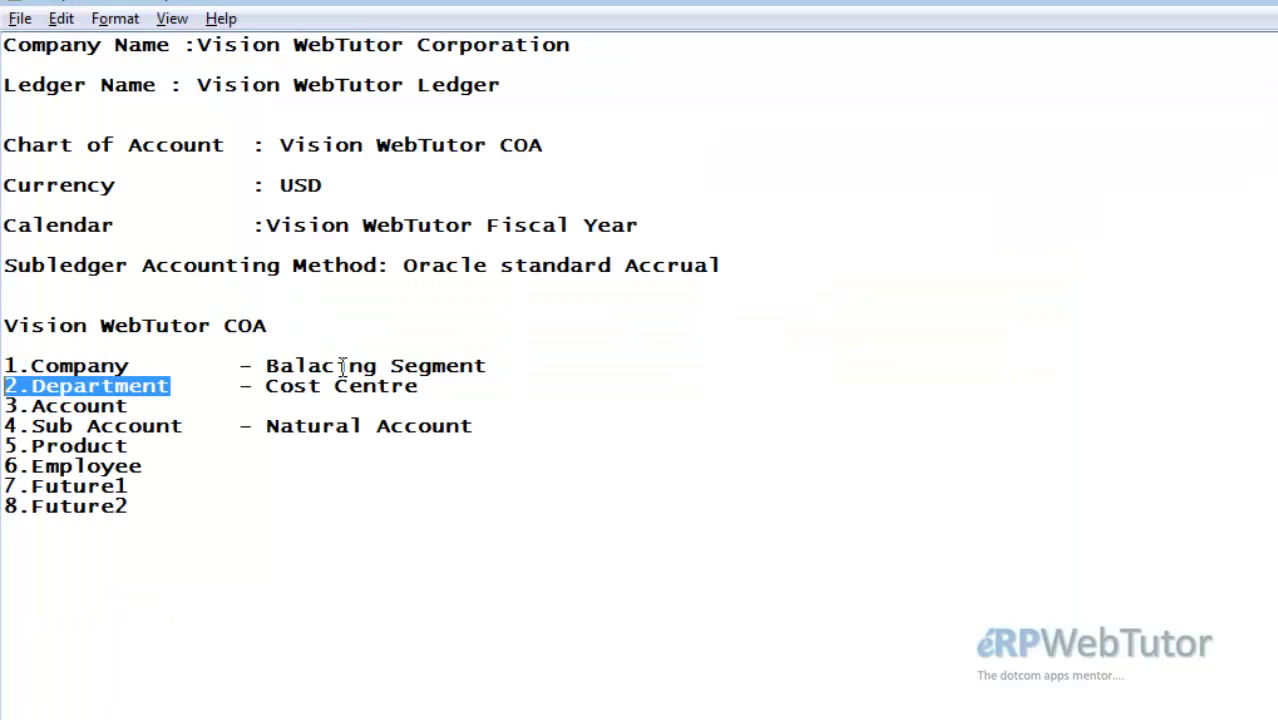
{"action": "key", "text": "shift+Right"}
{"action": "key", "text": "shift+Right"}
{"action": "key", "text": "ctrl+c"}
{"action": "key", "text": "alt+Tab"}
{"action": "key", "text": "ctrl+v"}
{"action": "key", "text": "Tab"}
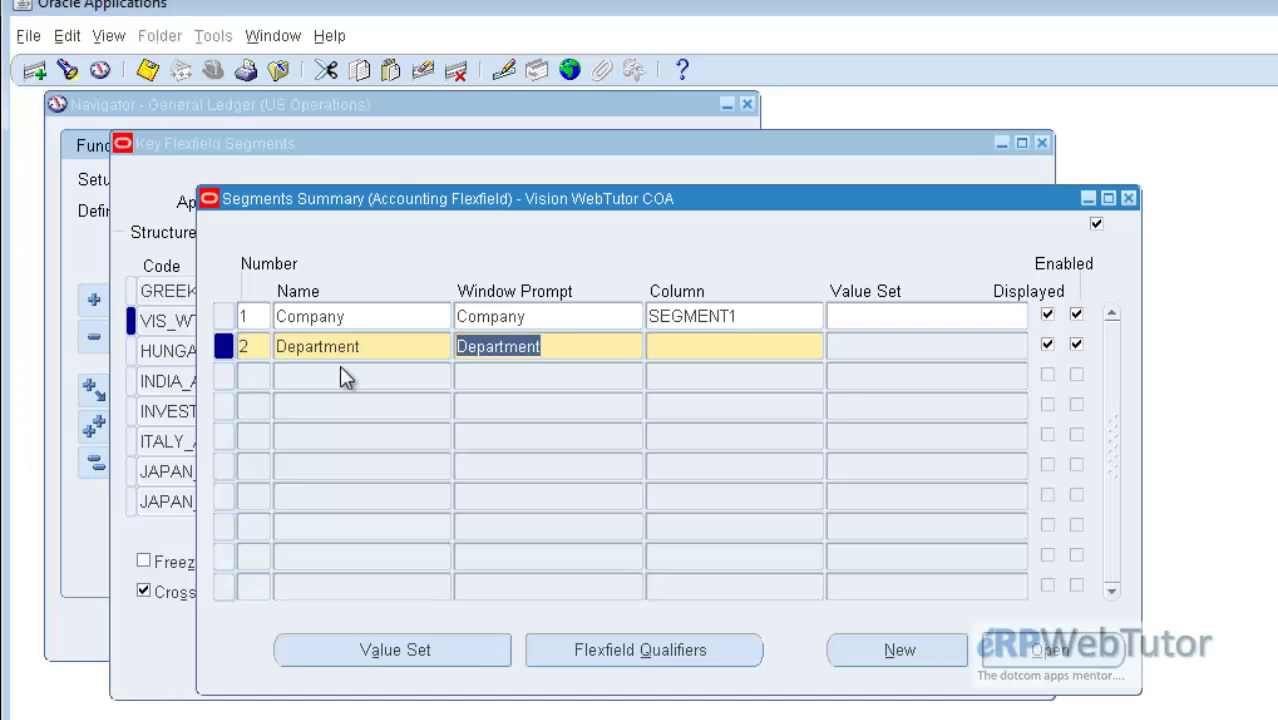
- Assign column SEGMENT2 to the Department segment
{"action": "key", "text": "Tab"}
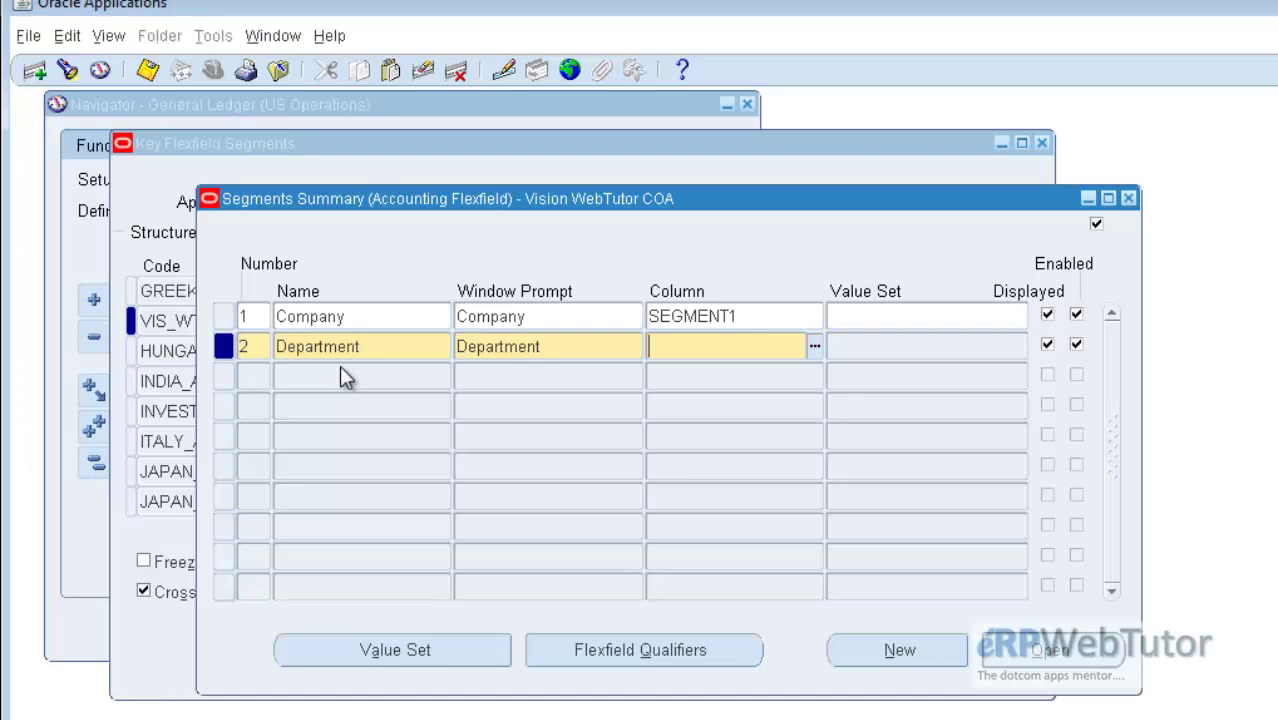
{"action": "key", "text": "shift+F5"}
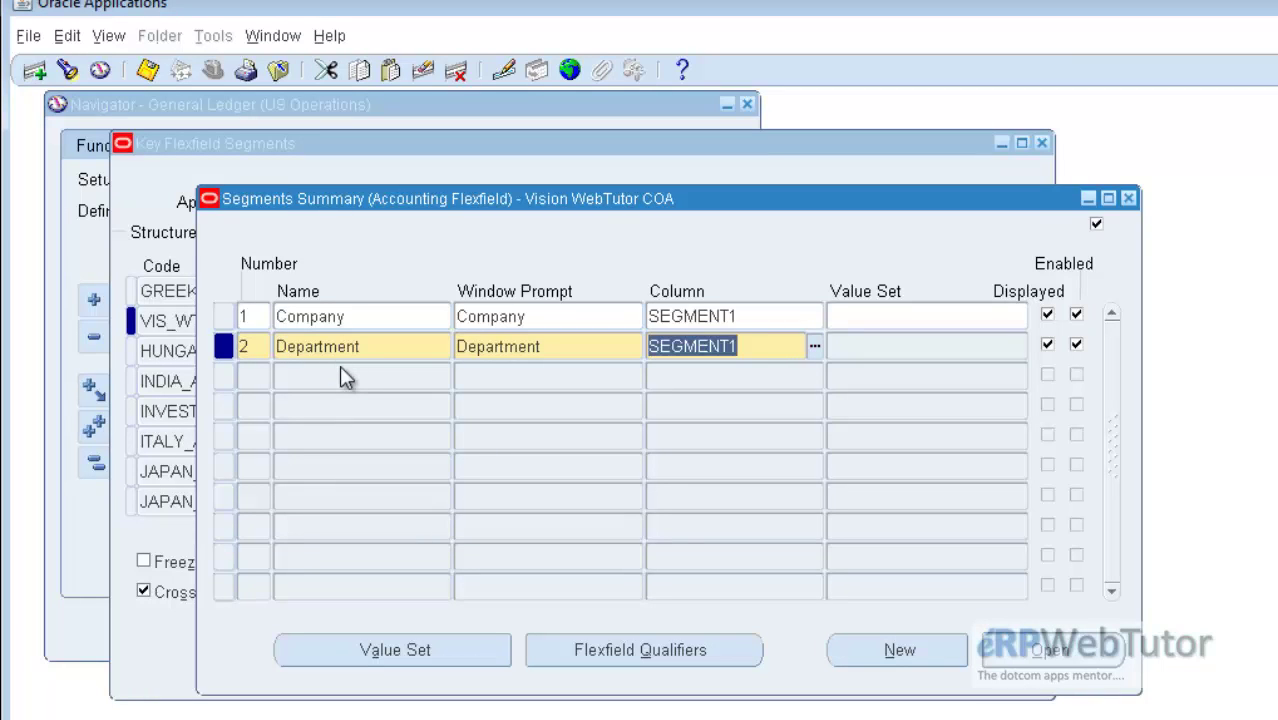
{"action": "key", "text": "End"}
{"action": "key", "text": "BackSpace"}
{"action": "type", "text": "2"}
{"action": "key", "text": "Tab"}
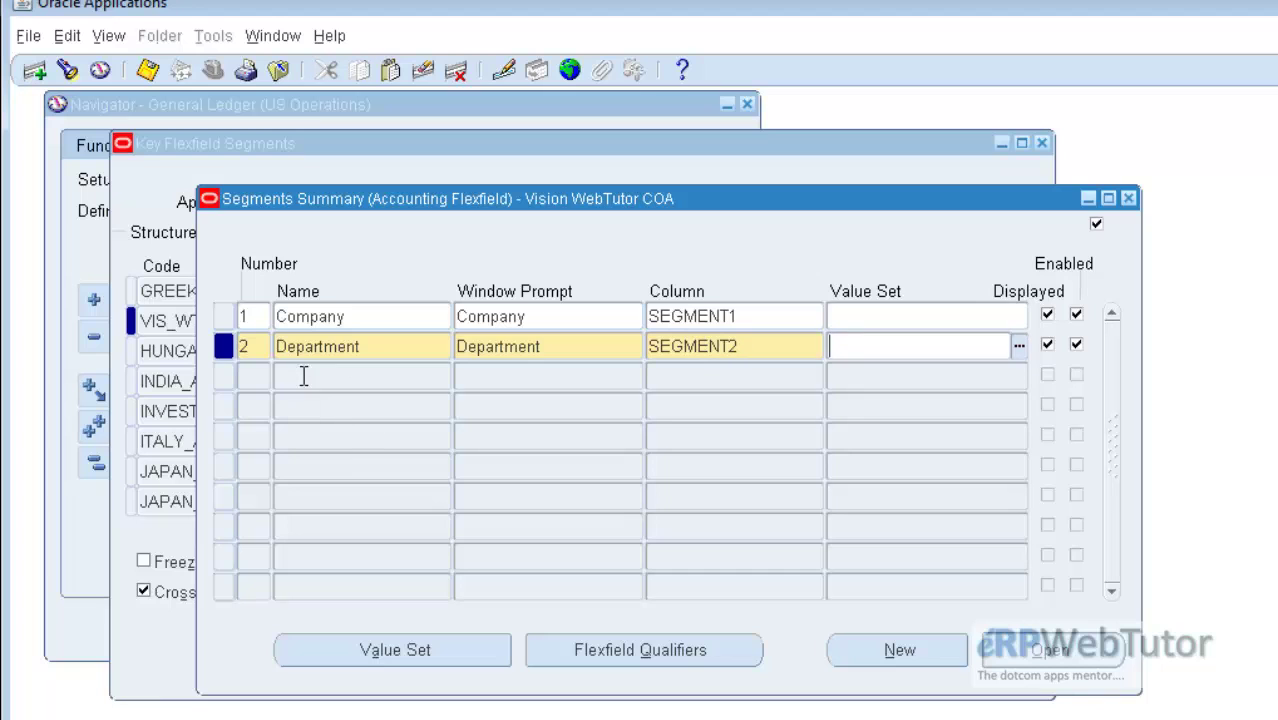
- Add segment number 3 with the name and window prompt Account, copying the name from the notes
{"action": "left_click", "coordinate": [303, 376]}
{"action": "type", "text": "3"}
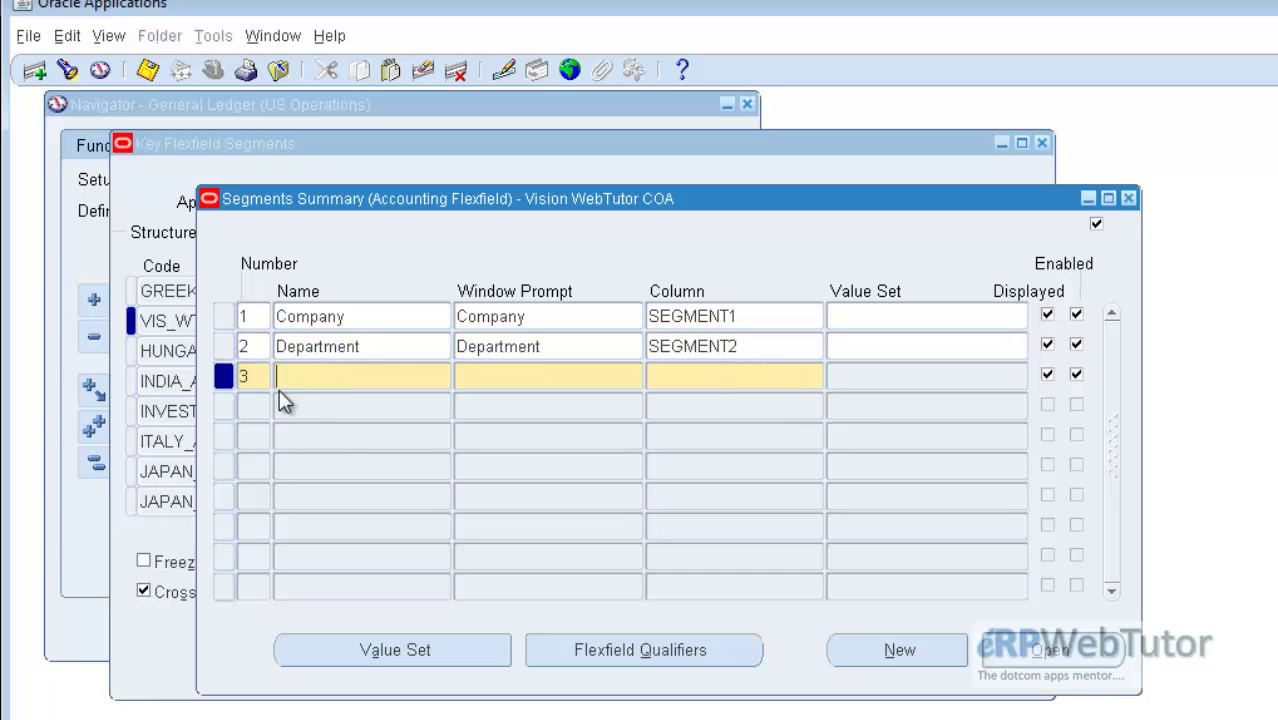
{"action": "key", "text": "alt+Tab"}
{"action": "left_click", "coordinate": [200, 404]}
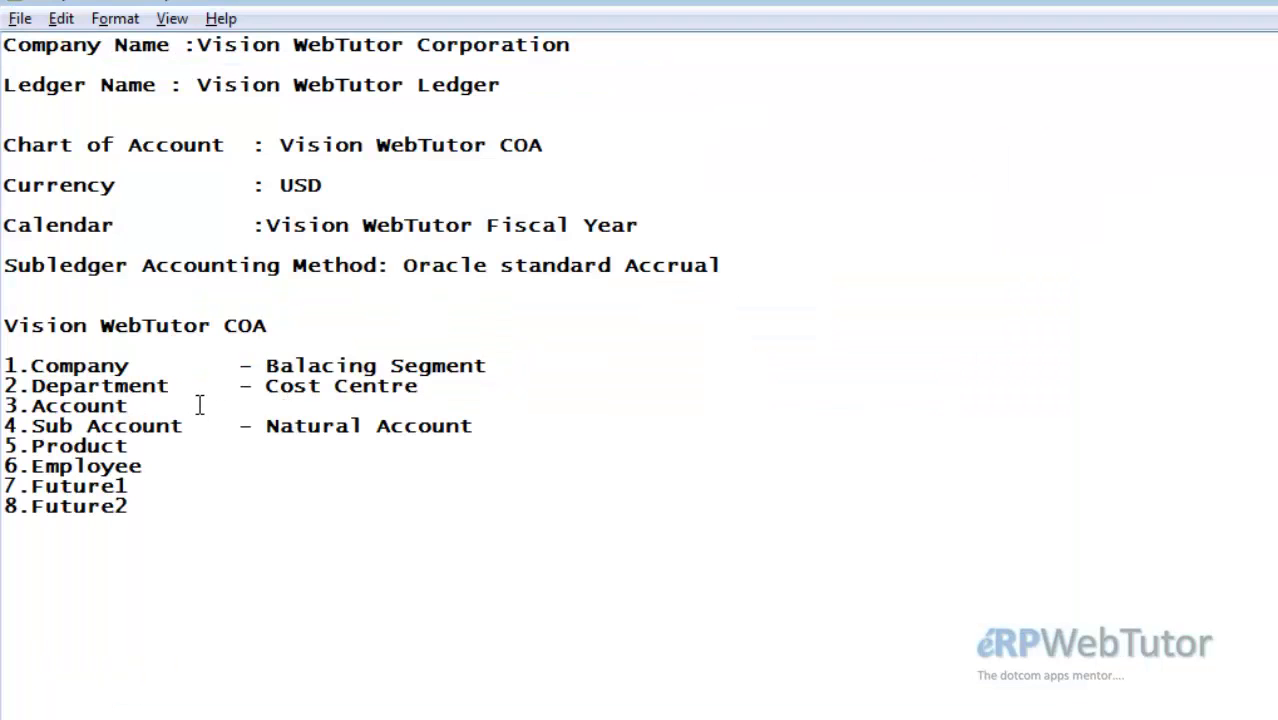
{"action": "key", "text": "shift+Home"}
{"action": "key", "text": "shift+Right"}
{"action": "key", "text": "shift+Right"}
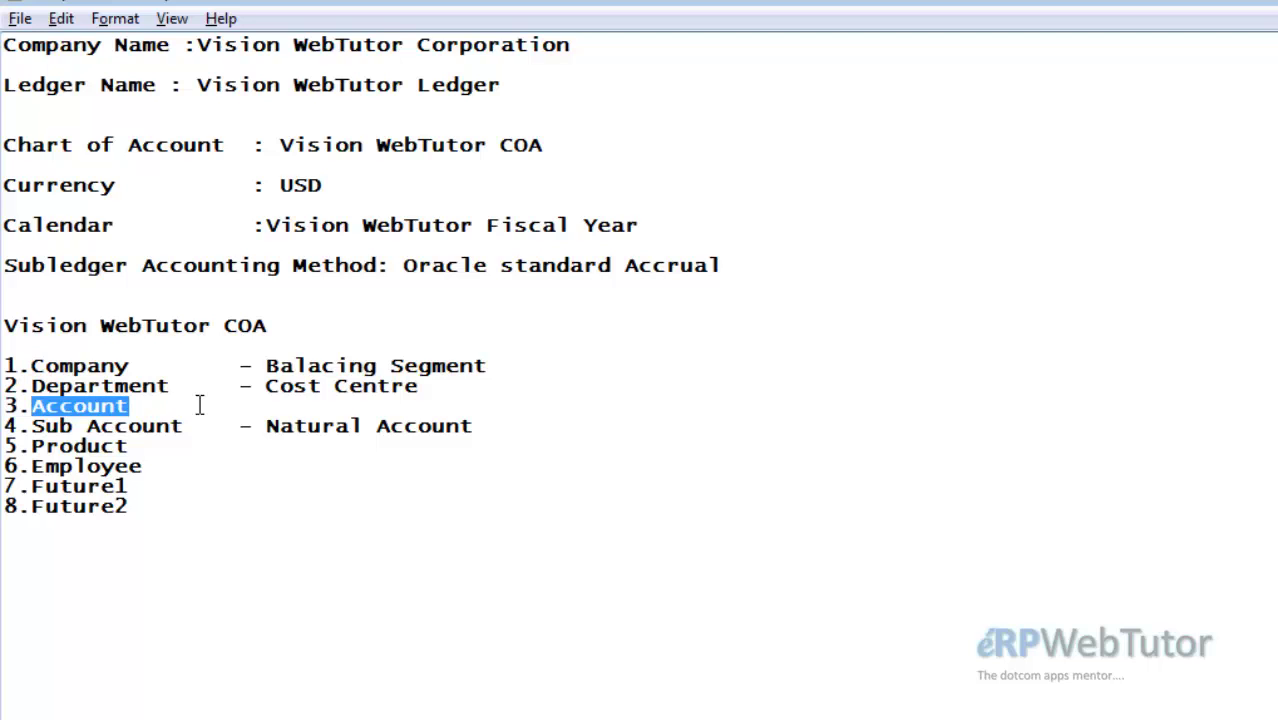
{"action": "key", "text": "alt+Tab"}
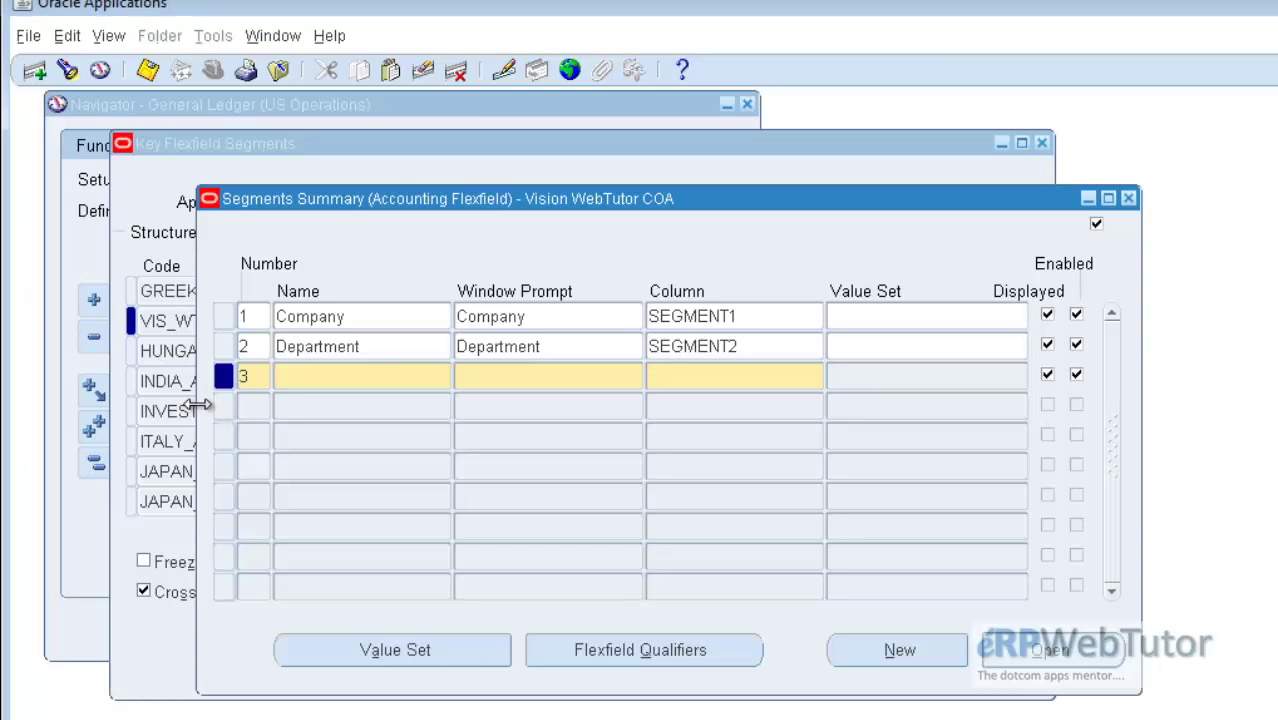
{"action": "key", "text": "ctrl+v"}
{"action": "key", "text": "Tab"}
- Assign column SEGMENT3 to the Account segment
{"action": "key", "text": "Tab"}
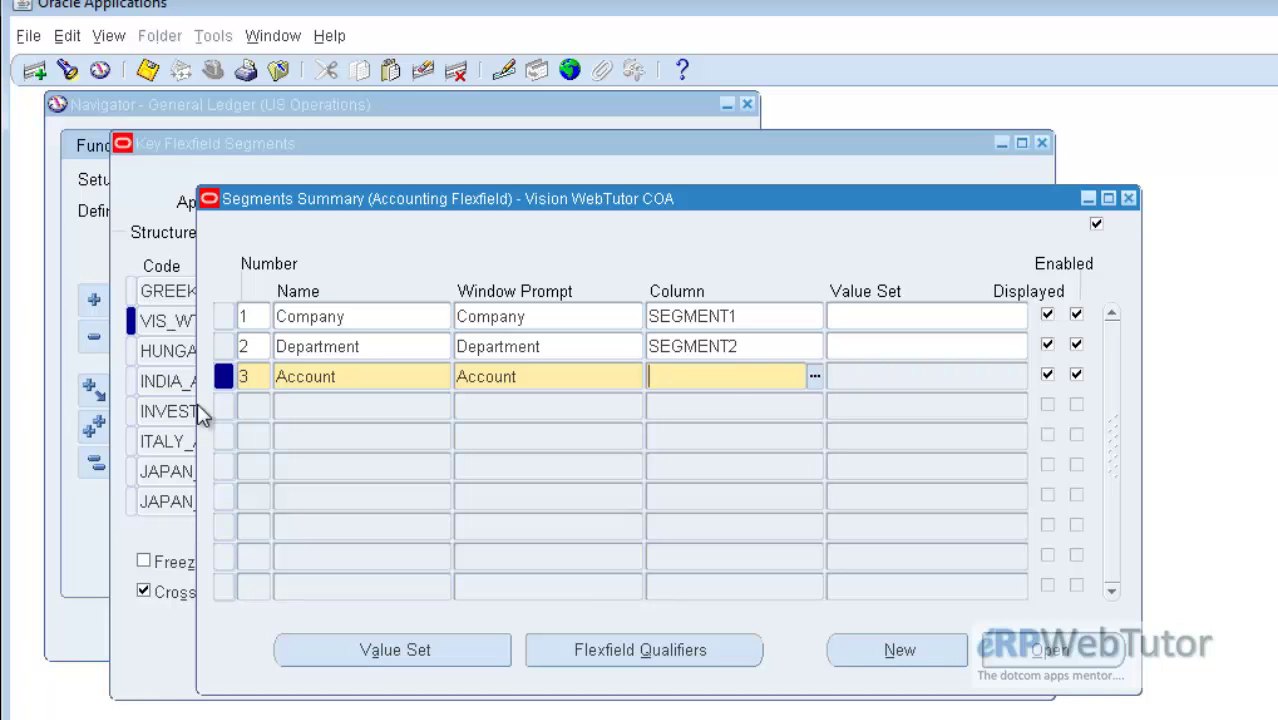
{"action": "key", "text": "shift+F5"}
{"action": "key", "text": "End"}
{"action": "key", "text": "BackSpace"}
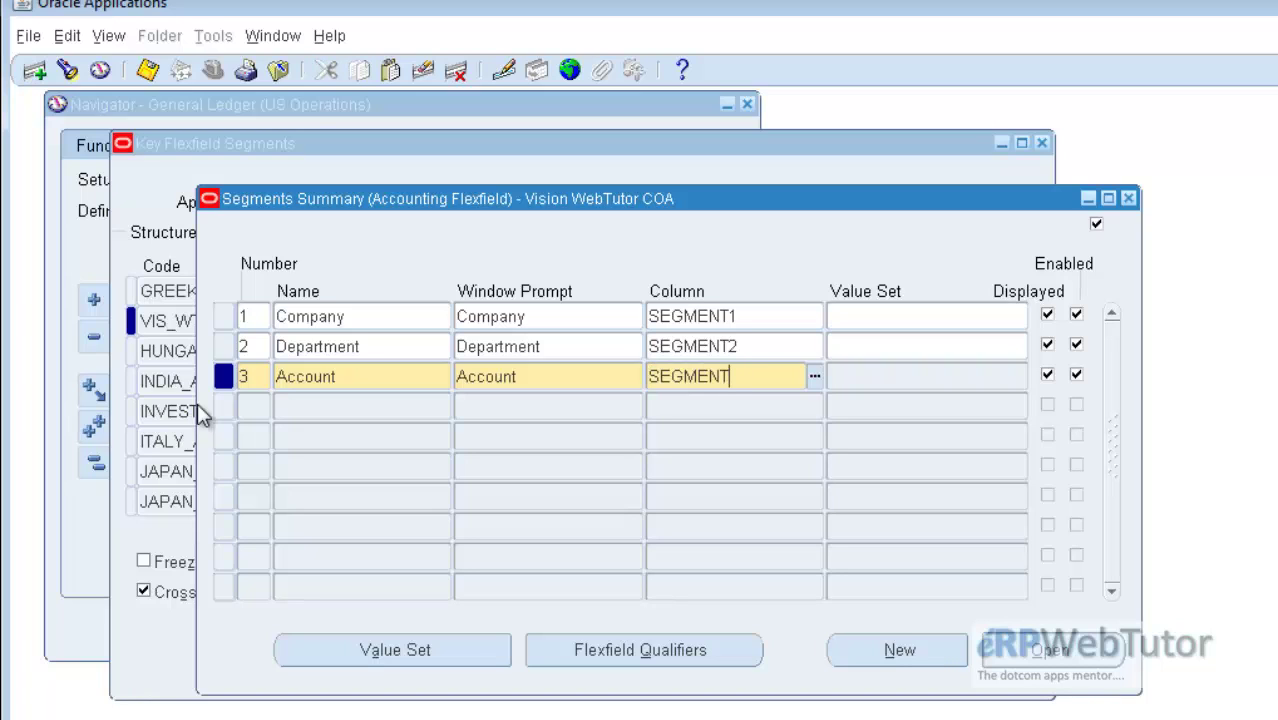
{"action": "type", "text": "3"}
- Add segment number 4 with the name and window prompt Sub Account, copying the name from the notes
{"action": "key", "text": "Down"}
{"action": "type", "text": "4"}
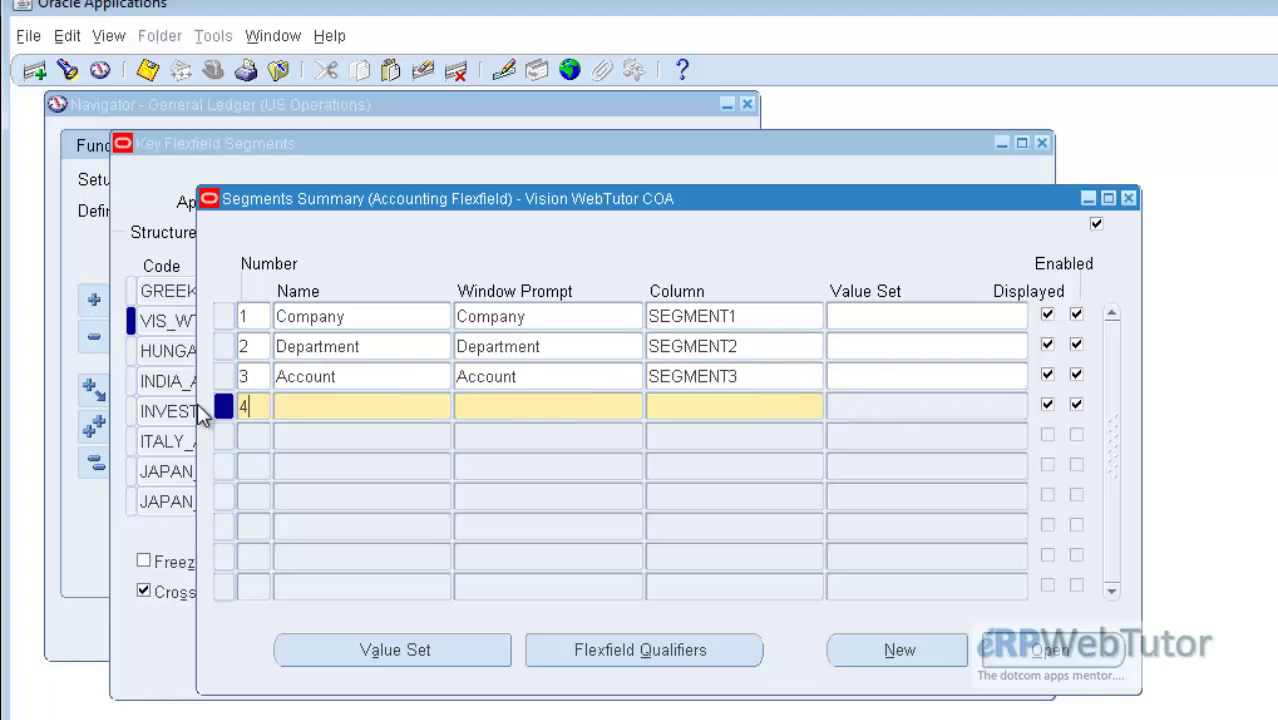
{"action": "key", "text": "Tab"}
{"action": "key", "text": "alt+Tab"}
{"action": "key", "text": "Down"}
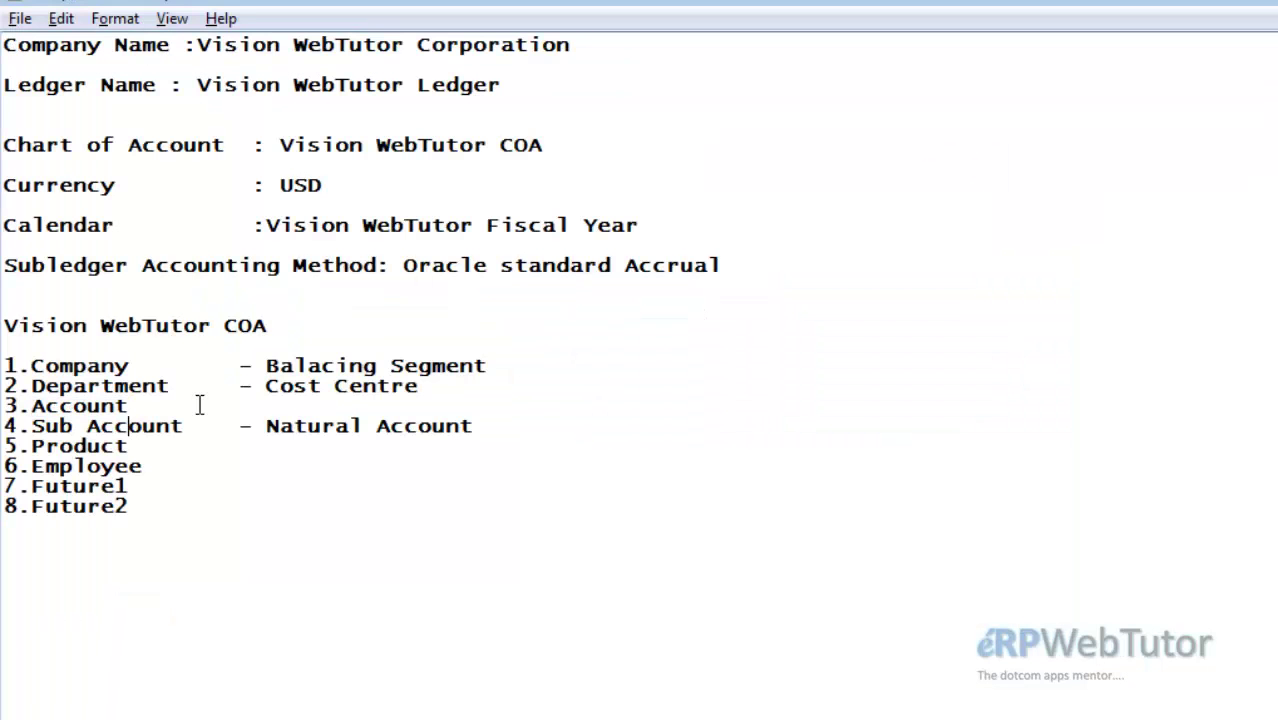
{"action": "key", "text": "Right"}
{"action": "key", "text": "Right"}
{"action": "key", "text": "Right"}
{"action": "key", "text": "Right"}
{"action": "key", "text": "ctrl+shift+Left"}
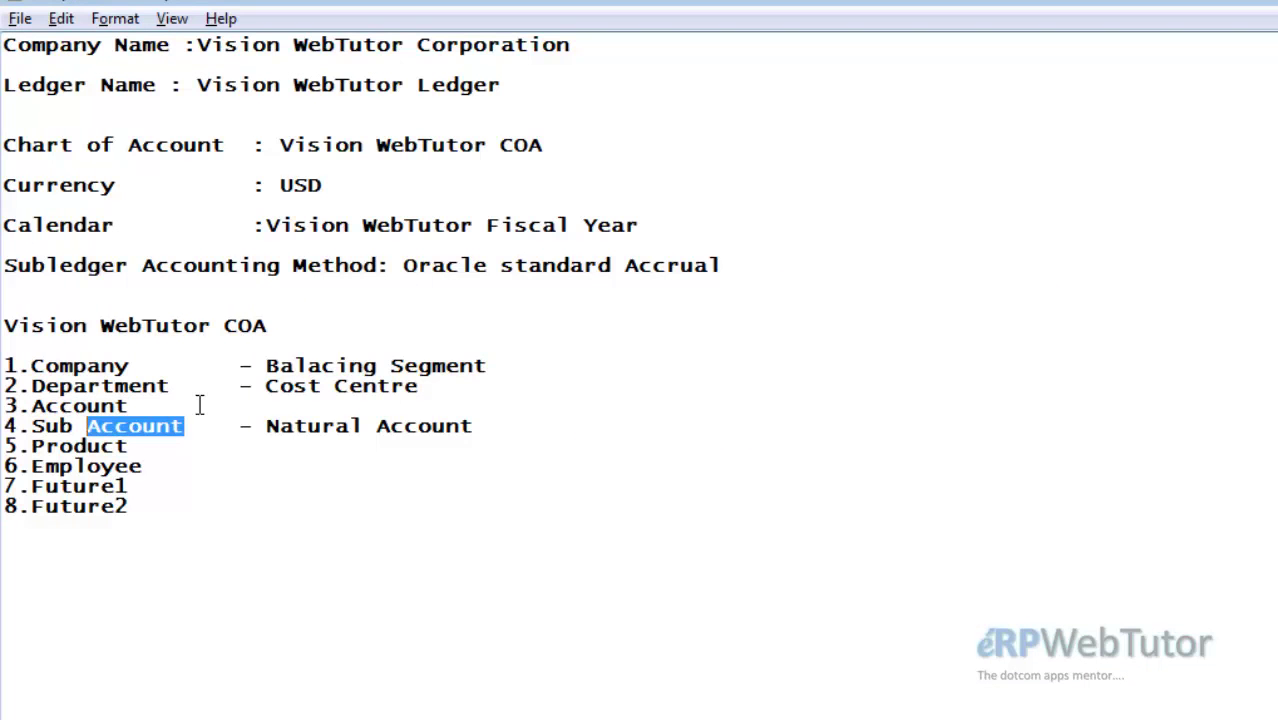
{"action": "key", "text": "ctrl+shift+Left"}
{"action": "key", "text": "shift+Right"}
{"action": "key", "text": "shift+Right"}
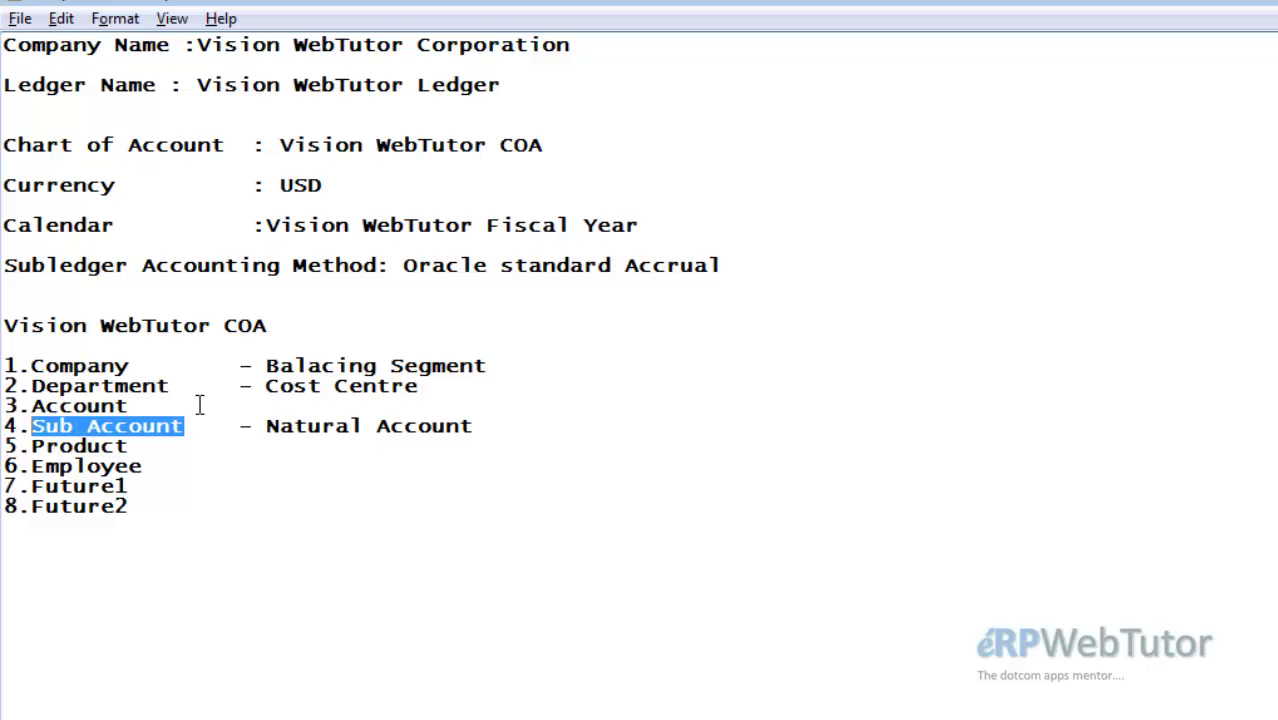
{"action": "key", "text": "ctrl+c"}
{"action": "key", "text": "alt+Tab"}
{"action": "key", "text": "ctrl+v"}
{"action": "key", "text": "Tab"}
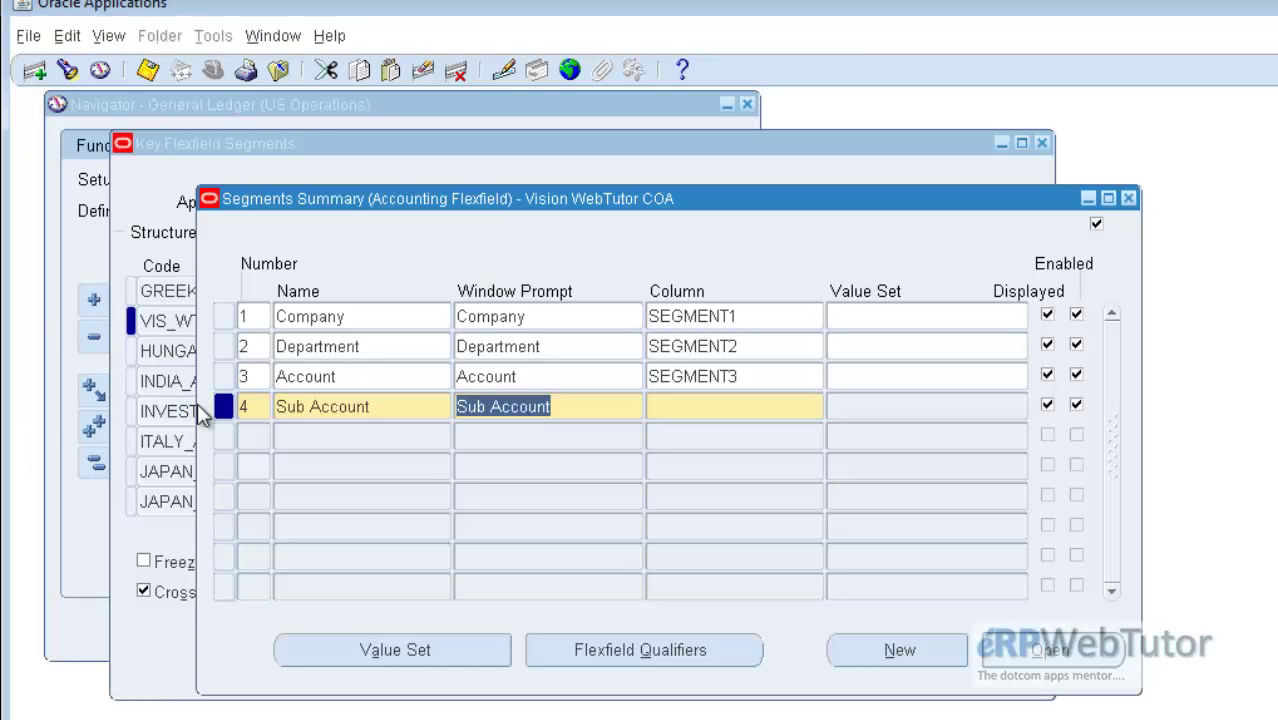
- Assign column SEGMENT4 to the Sub Account segment
{"action": "key", "text": "Tab"}
{"action": "key", "text": "shift+F5"}
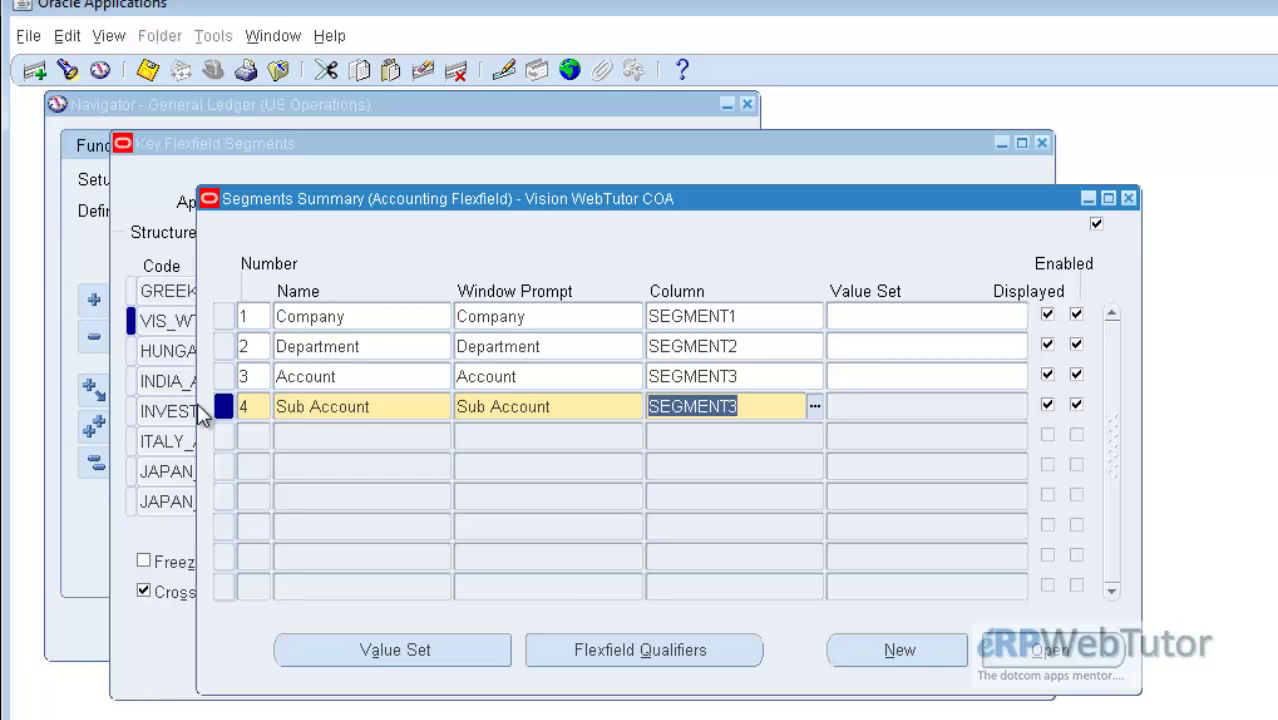
{"action": "key", "text": "End"}
{"action": "key", "text": "BackSpace"}
{"action": "type", "text": "4"}
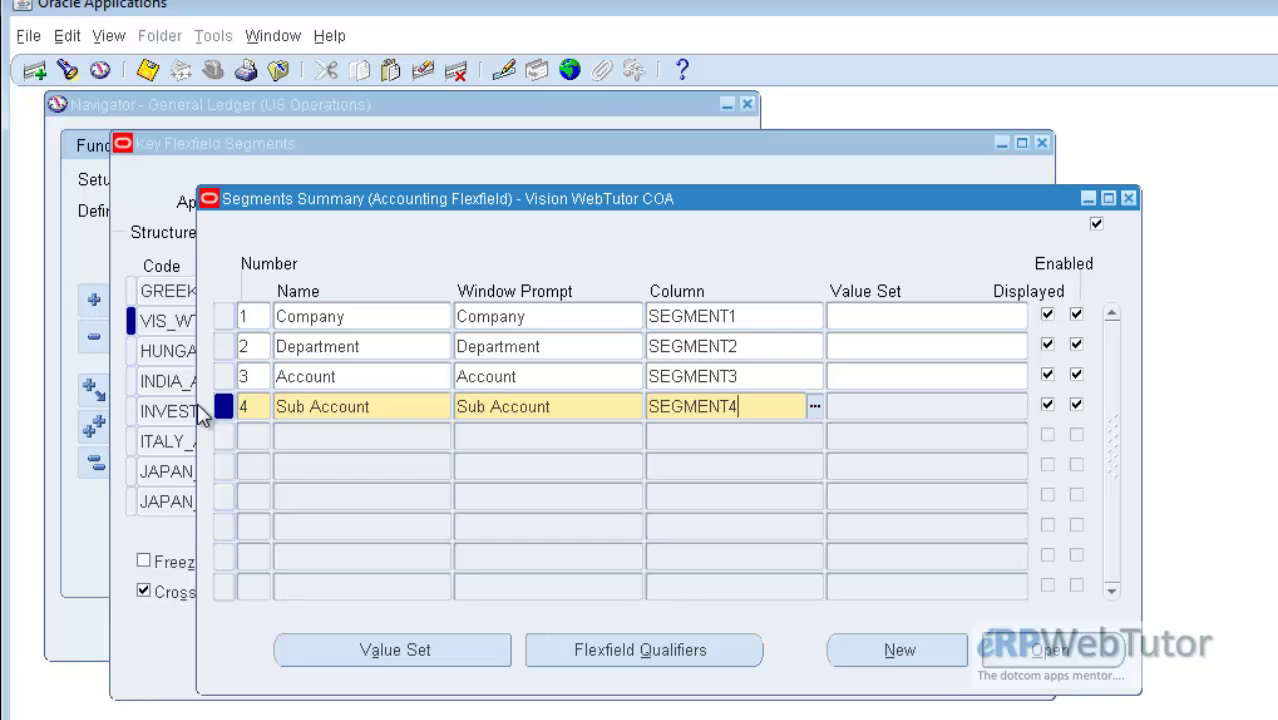
{"action": "key", "text": "Tab"}
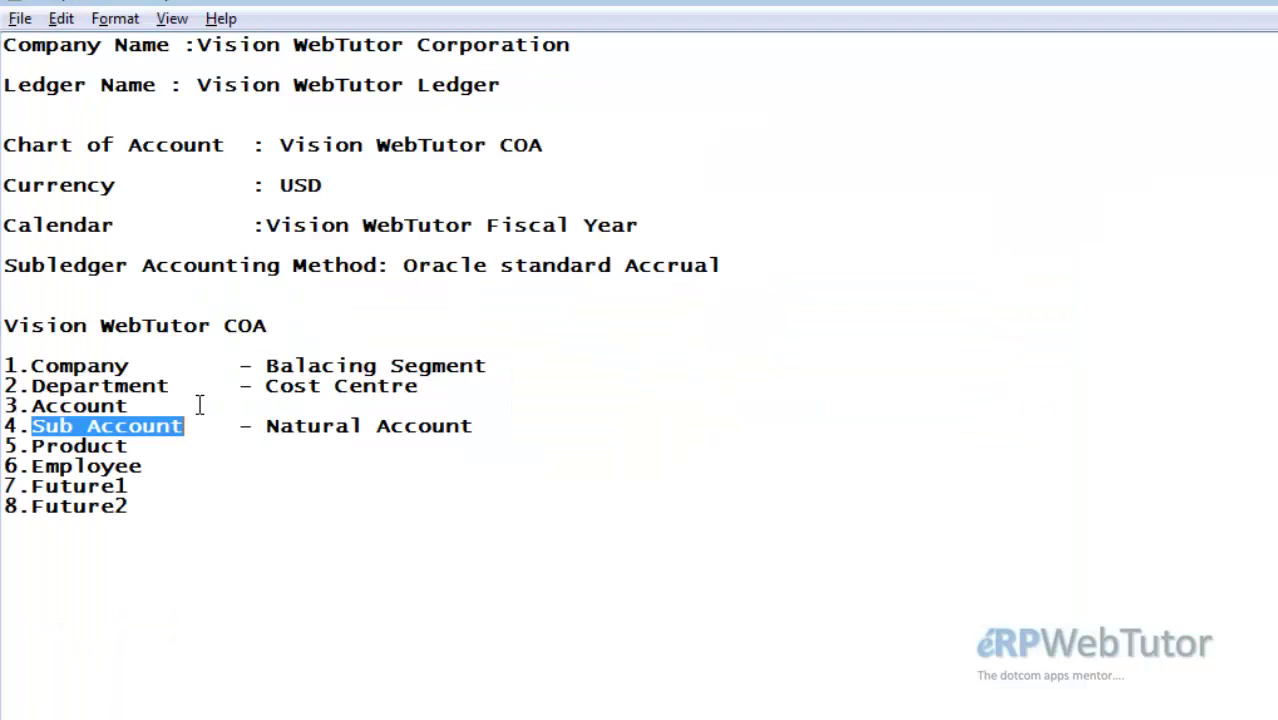
- Add segment number 5 with the name and window prompt Product, copying the name from the notes
{"action": "key", "text": "Down"}
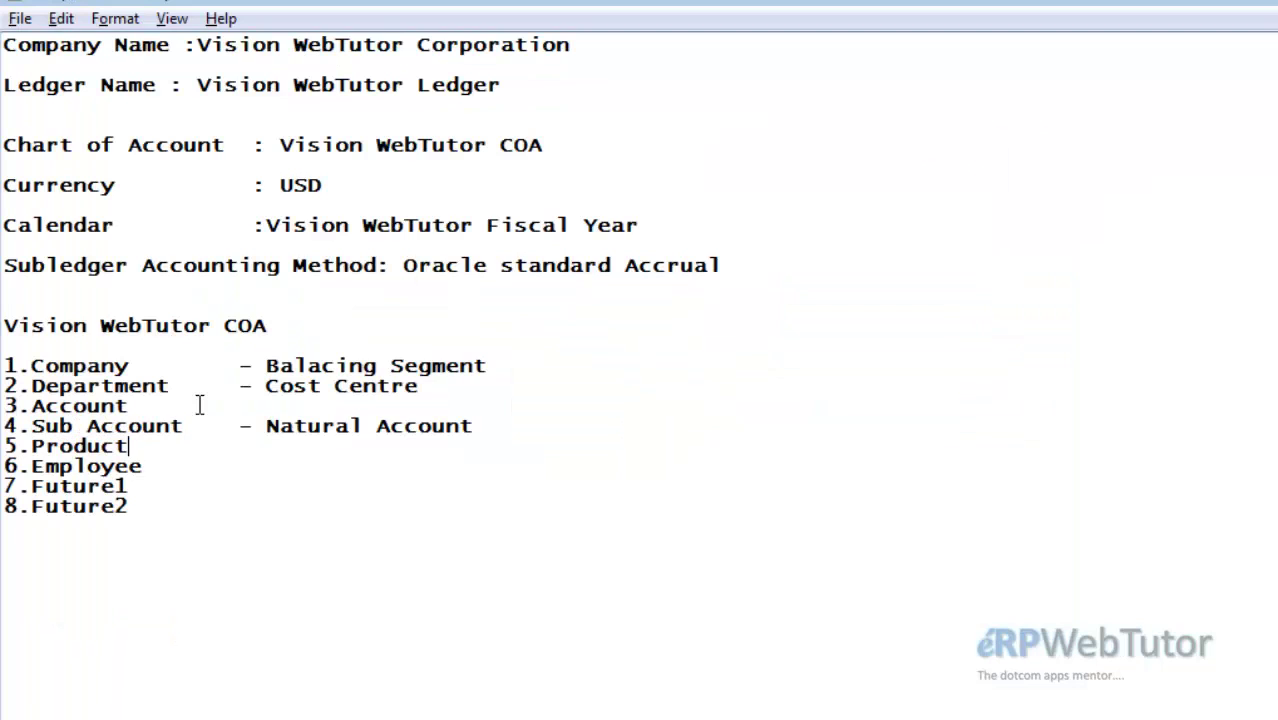
{"action": "key", "text": "shift+Home"}
{"action": "key", "text": "shift+Right"}
{"action": "key", "text": "shift+Right"}
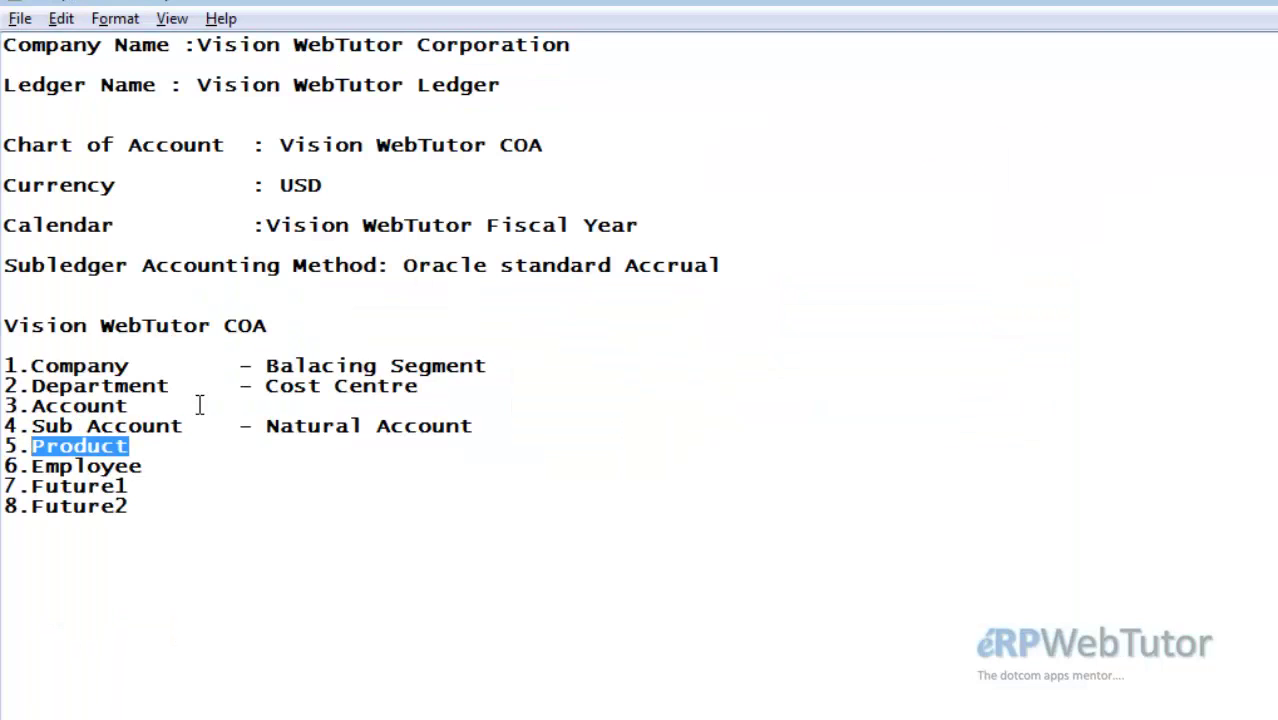
{"action": "key", "text": "ctrl+c"}
{"action": "key", "text": "alt+Tab"}
{"action": "key", "text": "ctrl+v"}
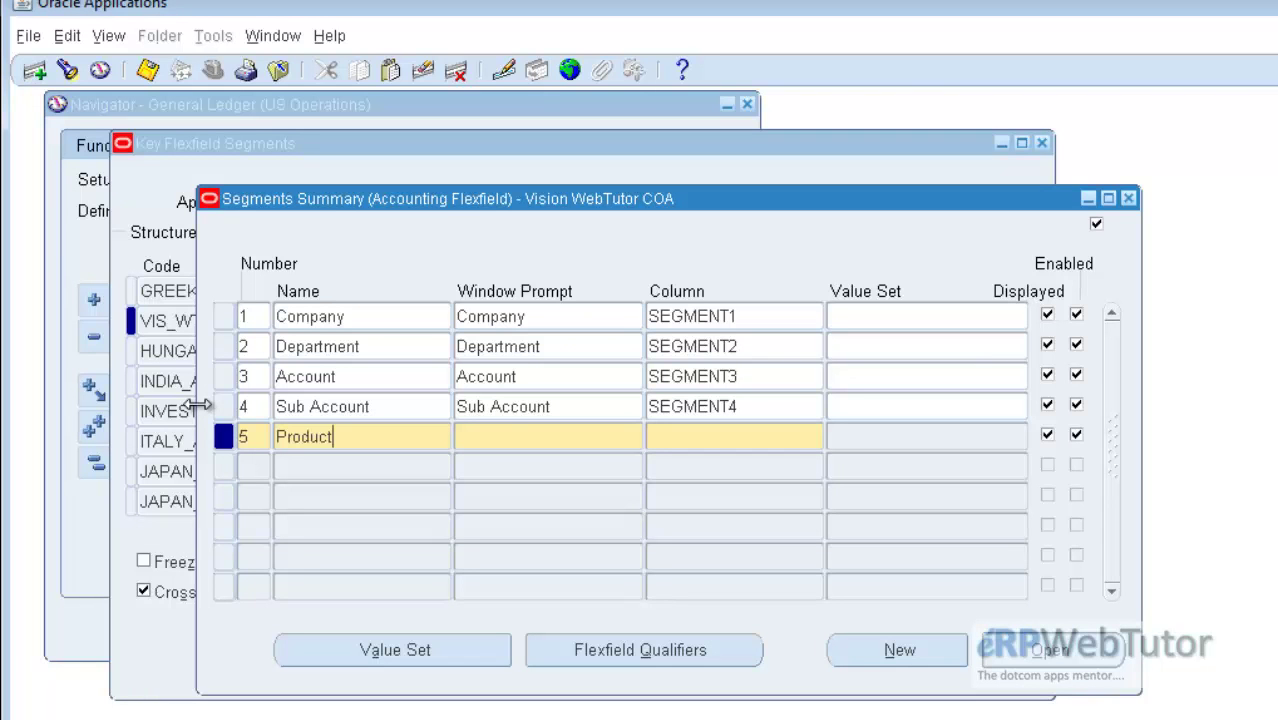
{"action": "key", "text": "Tab"}
- Assign column SEGMENT5 to the Product segment
{"action": "key", "text": "Tab"}
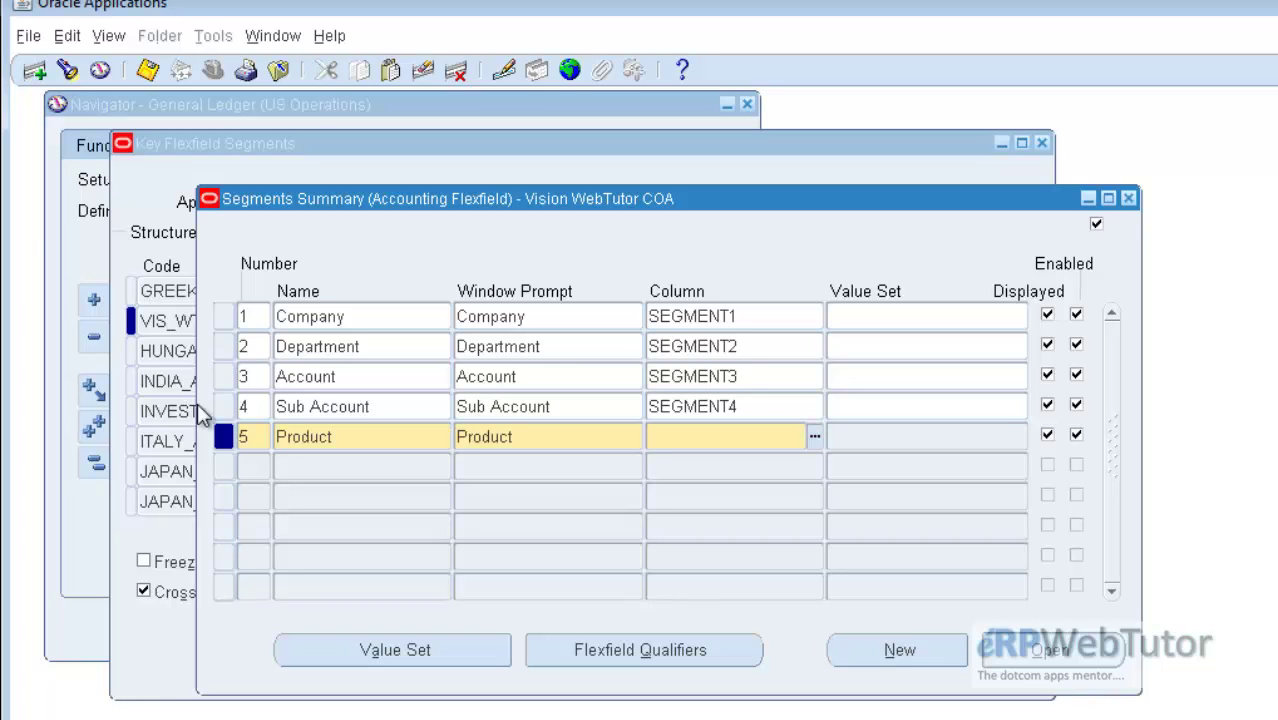
{"action": "key", "text": "shift+F5"}
{"action": "key", "text": "BackSpace"}
{"action": "type", "text": "5"}
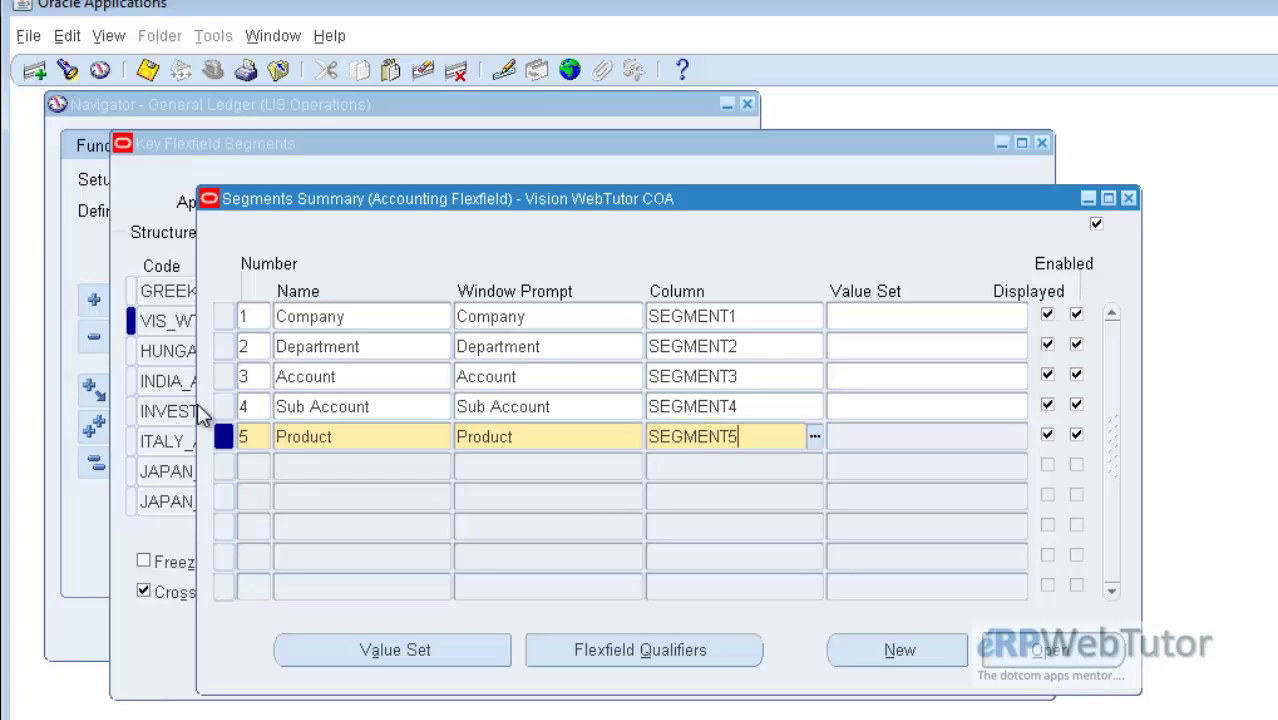
- Add segment number 6 with the name and window prompt Employee, copying the name from the notes
{"action": "key", "text": "Down"}
{"action": "type", "text": "6"}
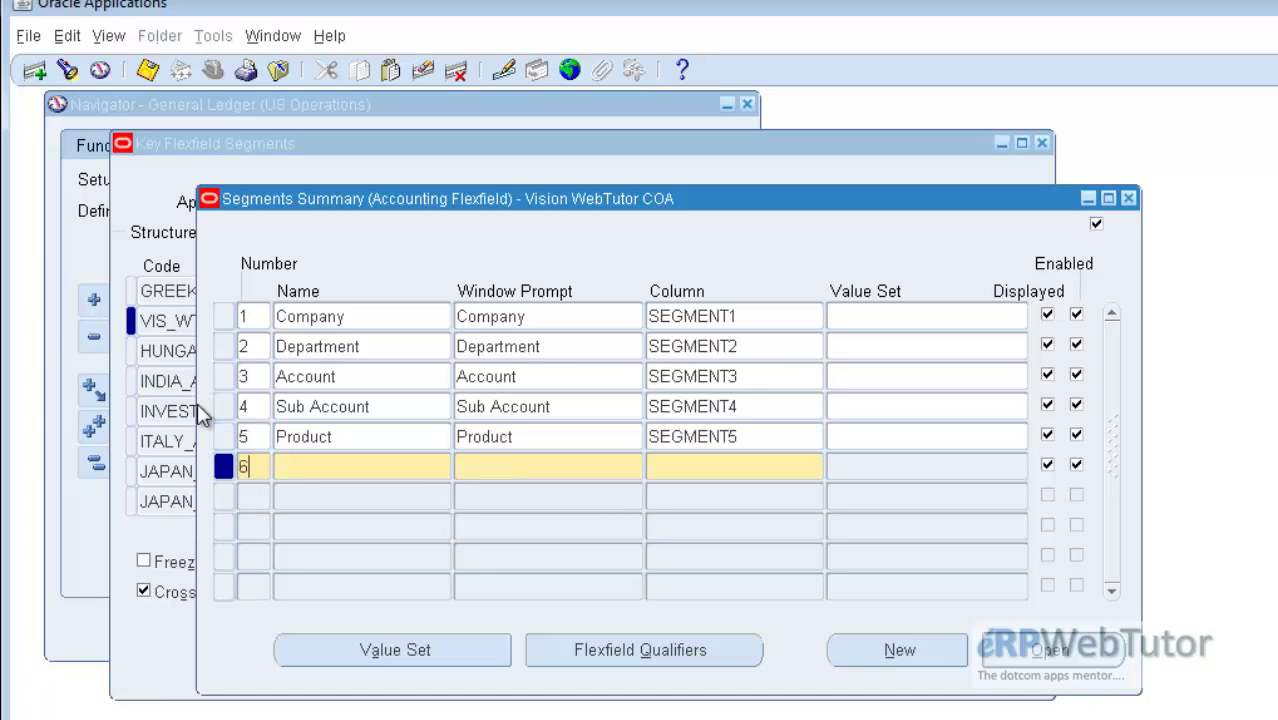
{"action": "key", "text": "alt+Tab"}
{"action": "key", "text": "Down"}
{"action": "key", "text": "End"}
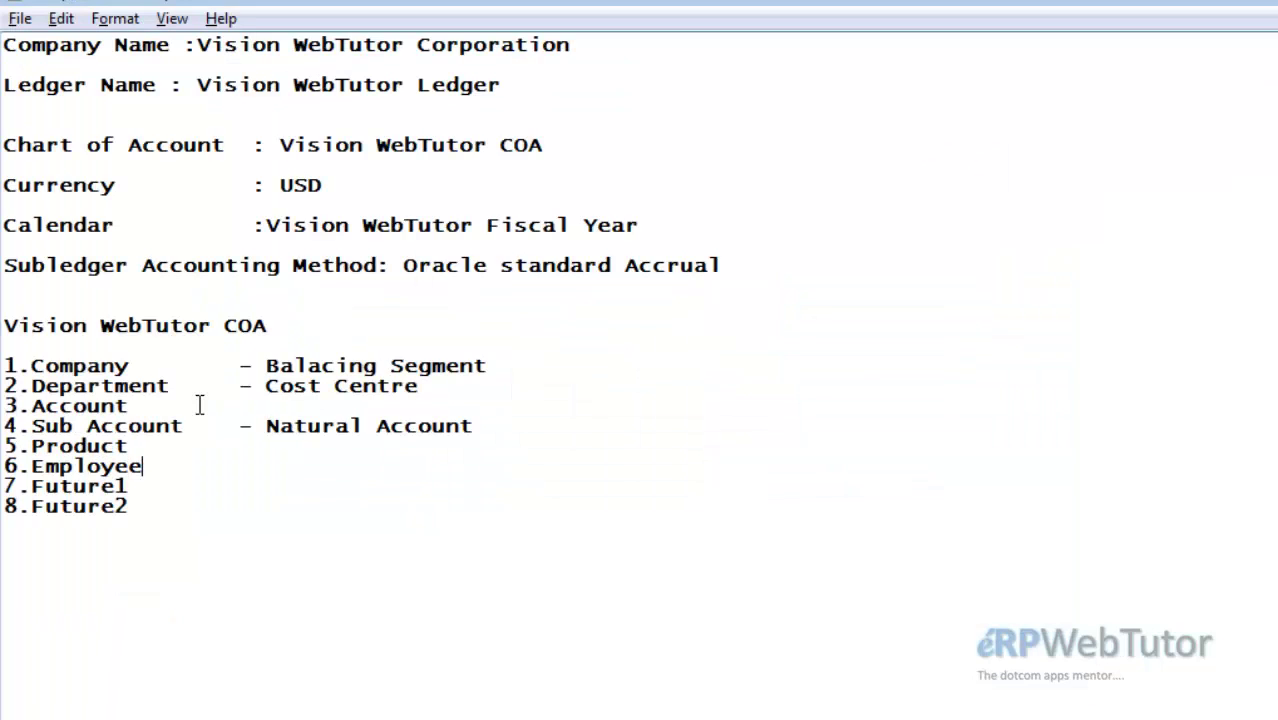
{"action": "key", "text": "shift+Left"}
{"action": "key", "text": "shift+Left"}
{"action": "key", "text": "shift+Left"}
{"action": "key", "text": "shift+Left"}
{"action": "key", "text": "shift+Left"}
{"action": "key", "text": "shift+Left"}
{"action": "key", "text": "shift+Left"}
{"action": "key", "text": "shift+Left"}
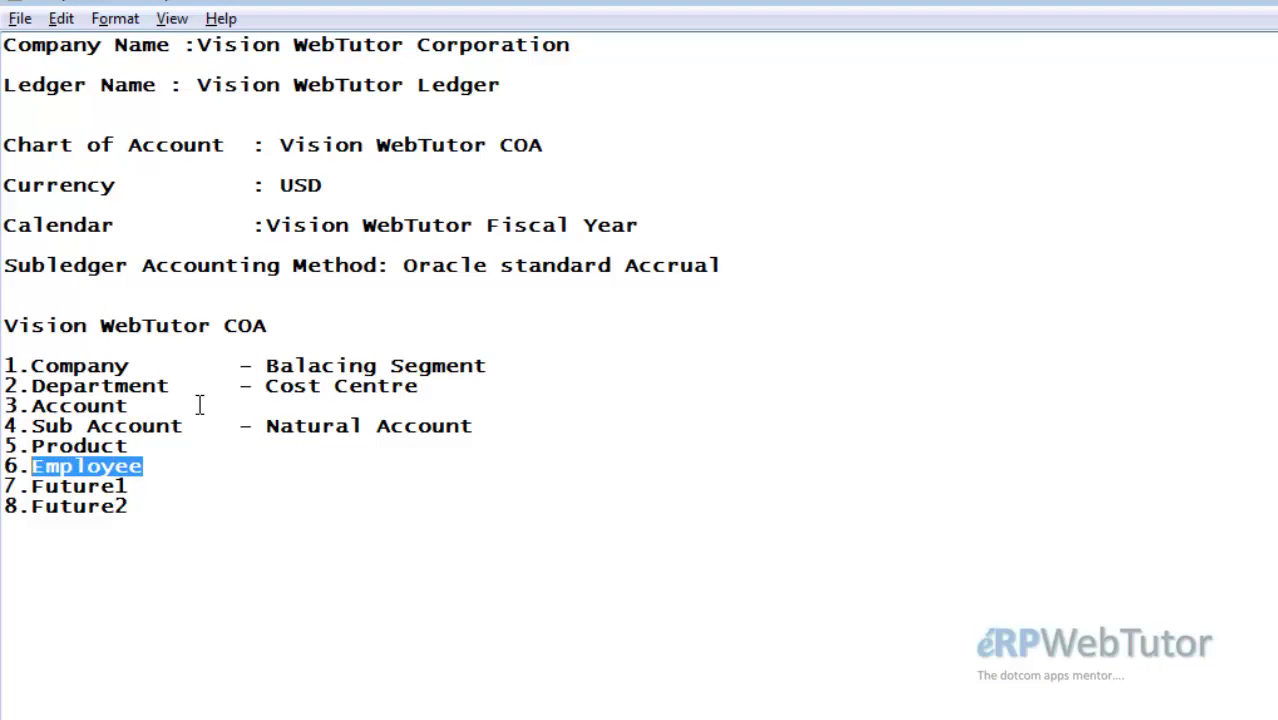
{"action": "key", "text": "ctrl+c"}
{"action": "key", "text": "alt+Tab"}
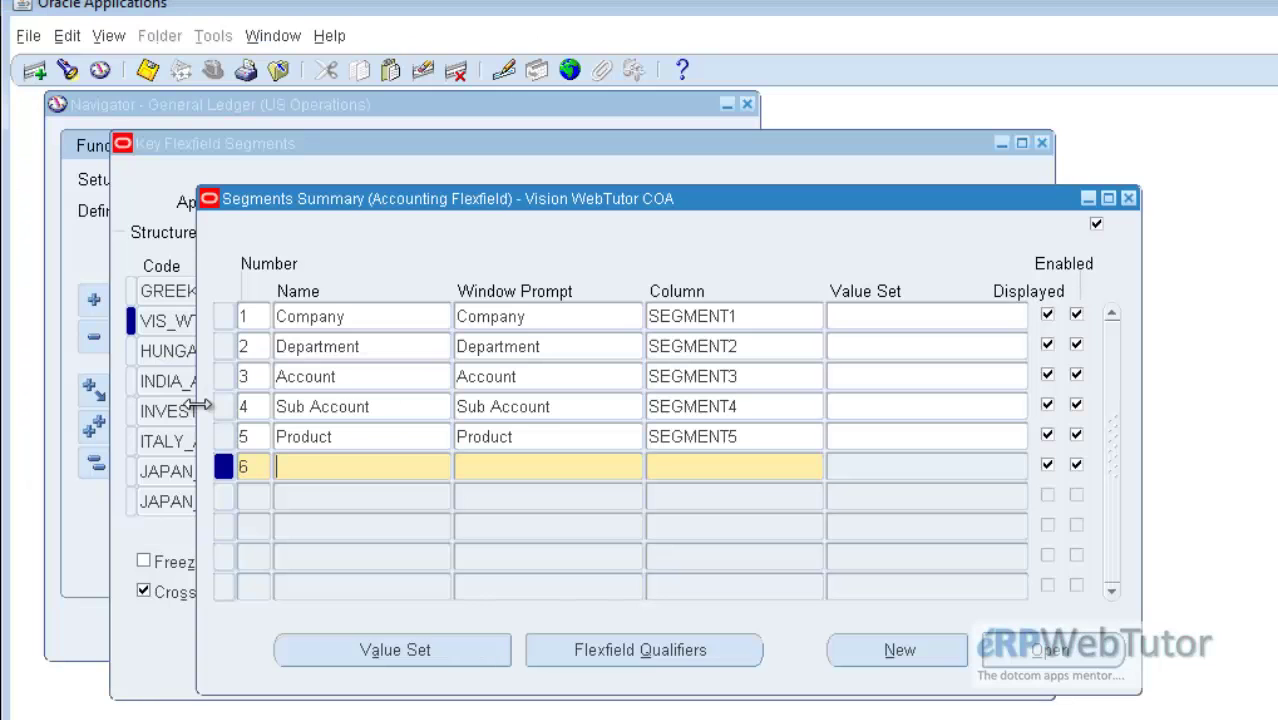
{"action": "key", "text": "ctrl+v"}
{"action": "key", "text": "Tab"}
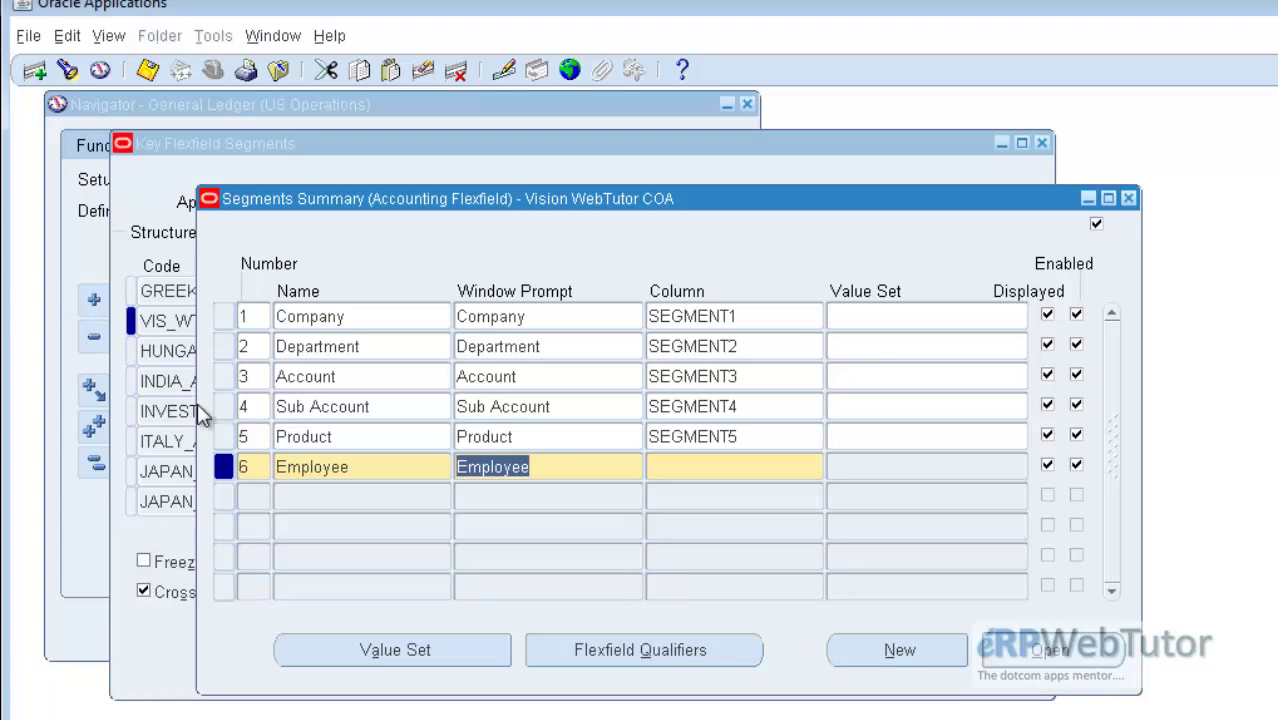
- Assign column SEGMENT6 to the Employee segment
{"action": "key", "text": "Tab"}
{"action": "key", "text": "shift+F5"}
{"action": "key", "text": "End"}
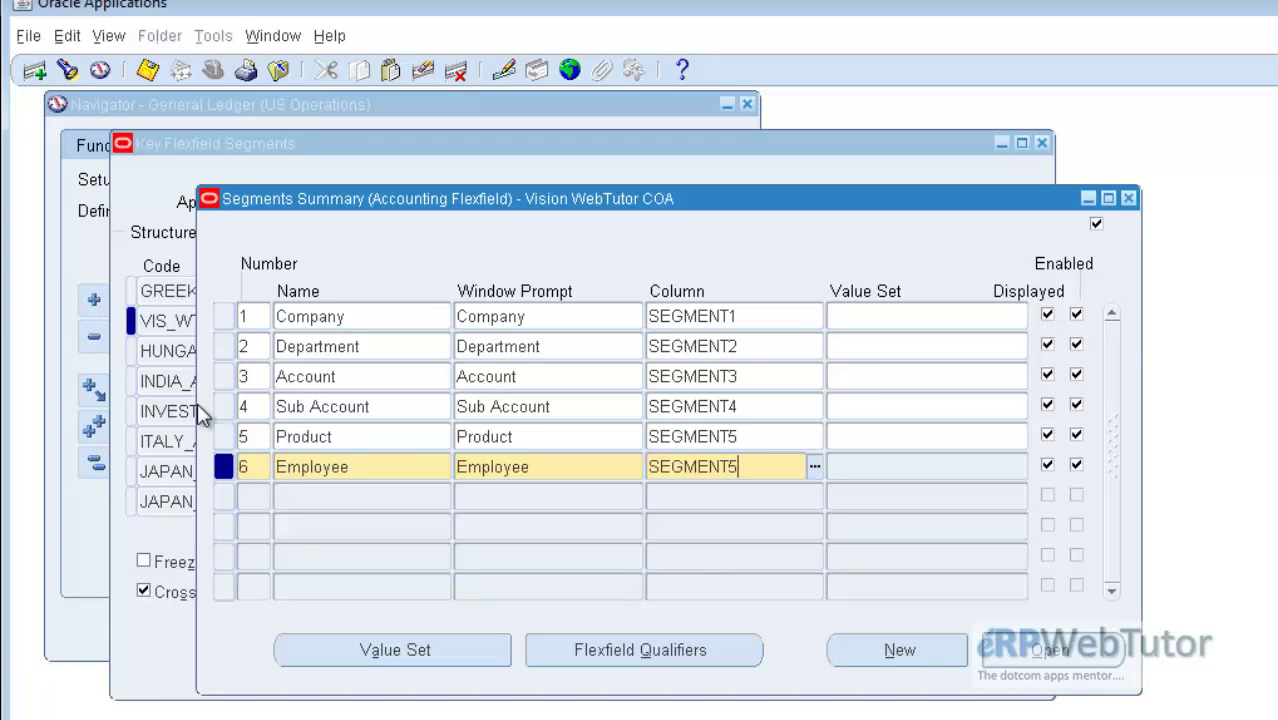
{"action": "key", "text": "BackSpace"}
{"action": "type", "text": "6"}
- Add segment number 7 with the name and window prompt Future1, copying the name from the notes
{"action": "key", "text": "Down"}
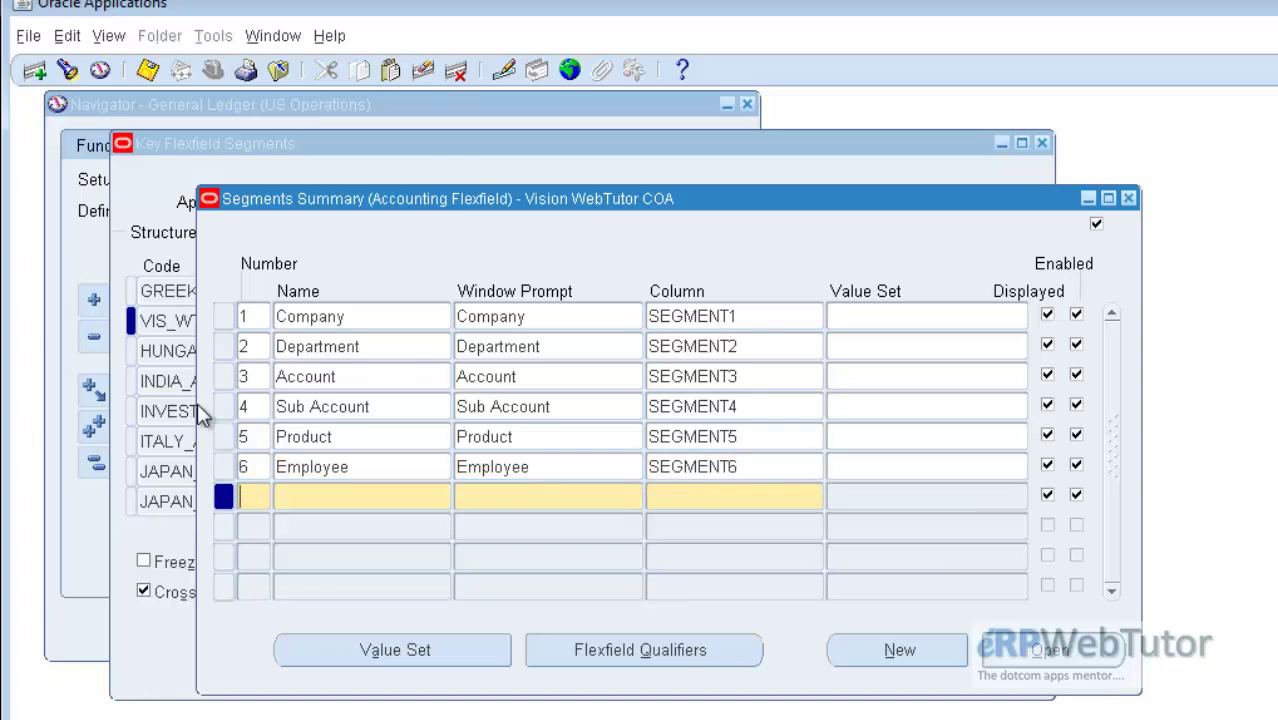
{"action": "key", "text": "alt+Tab"}
{"action": "key", "text": "Down"}
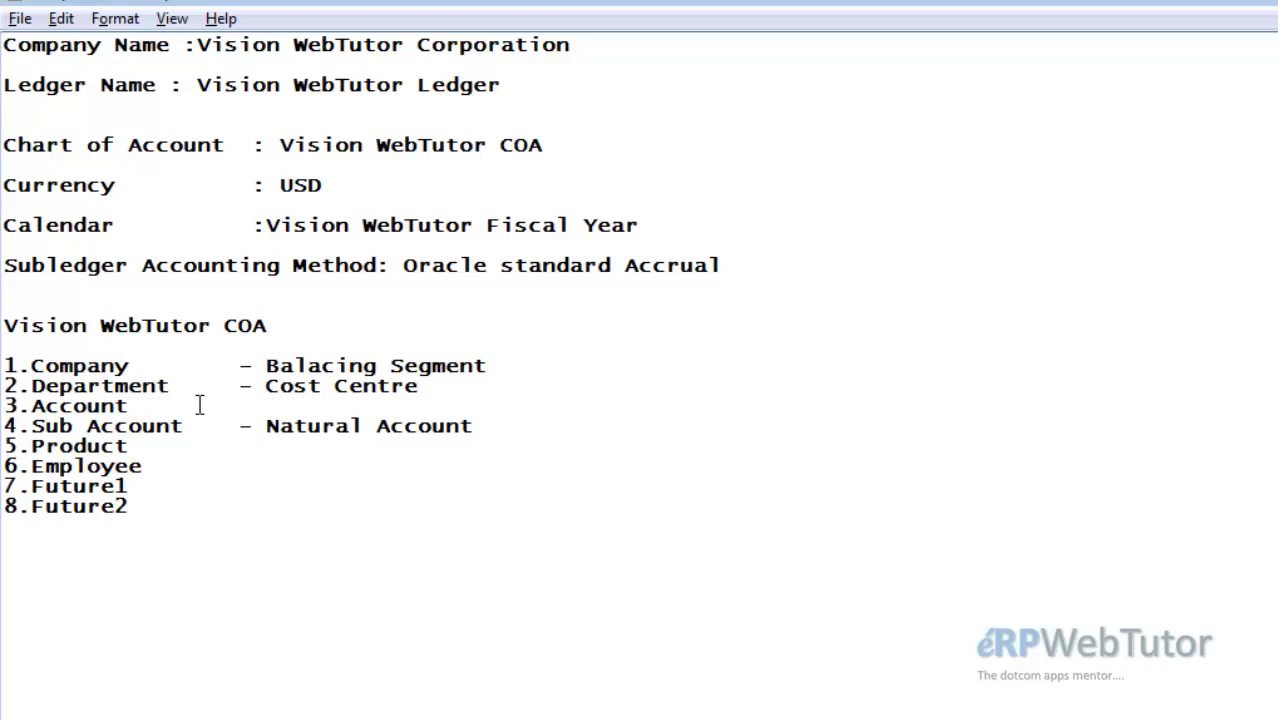
{"action": "key", "text": "shift+Left"}
{"action": "key", "text": "shift+Left"}
{"action": "key", "text": "shift+Left"}
{"action": "key", "text": "shift+Left"}
{"action": "key", "text": "shift+Left"}
{"action": "key", "text": "shift+Left"}
{"action": "key", "text": "shift+Left"}
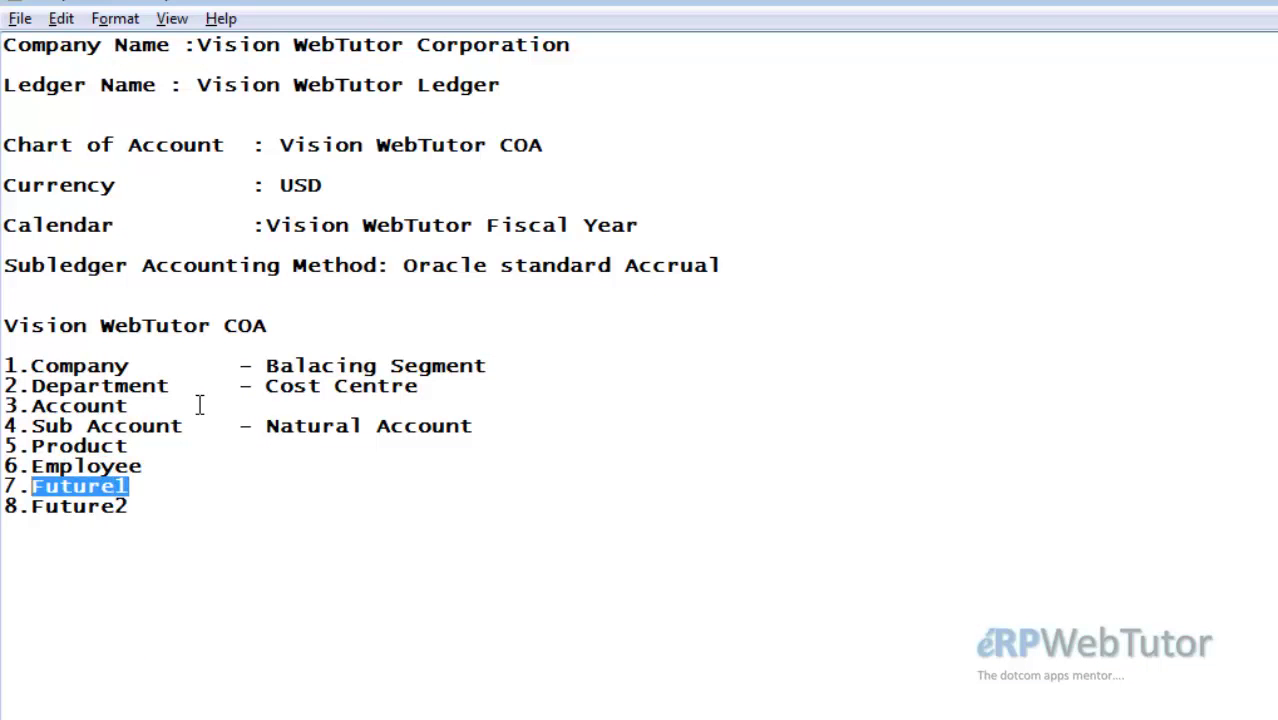
{"action": "key", "text": "alt+Tab"}
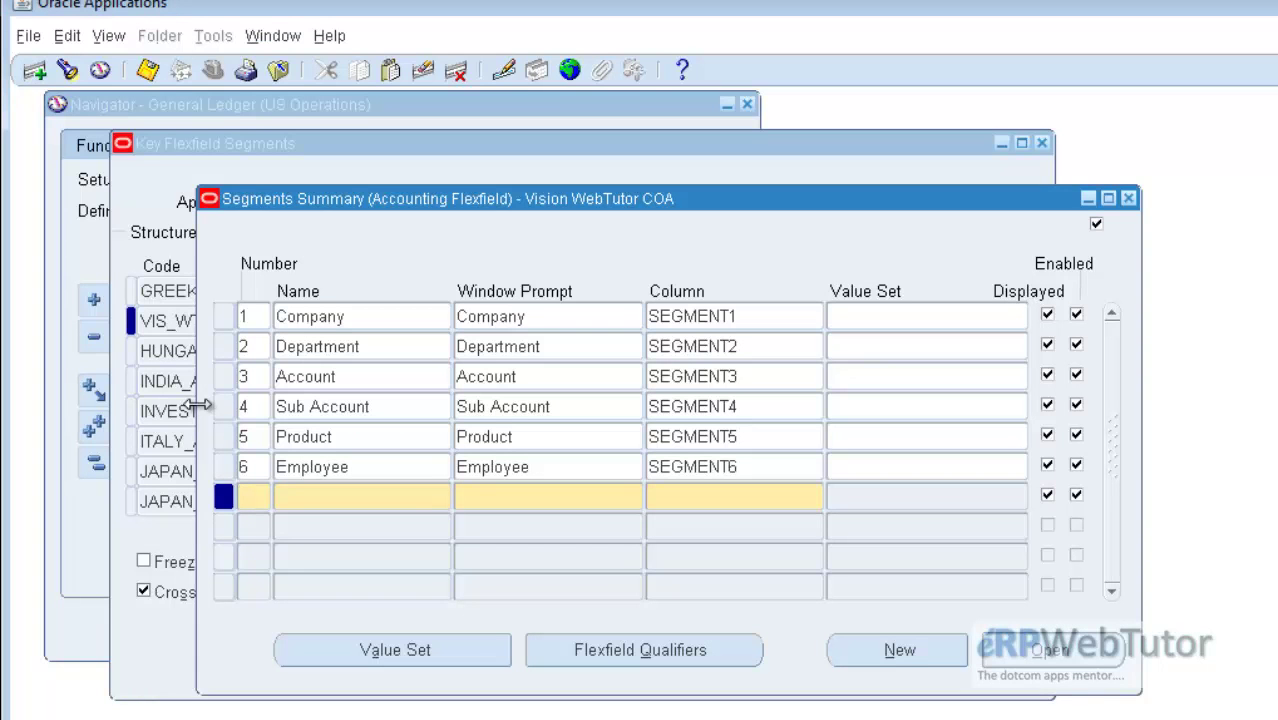
{"action": "type", "text": "7"}
{"action": "key", "text": "Tab"}
{"action": "key", "text": "ctrl+v"}
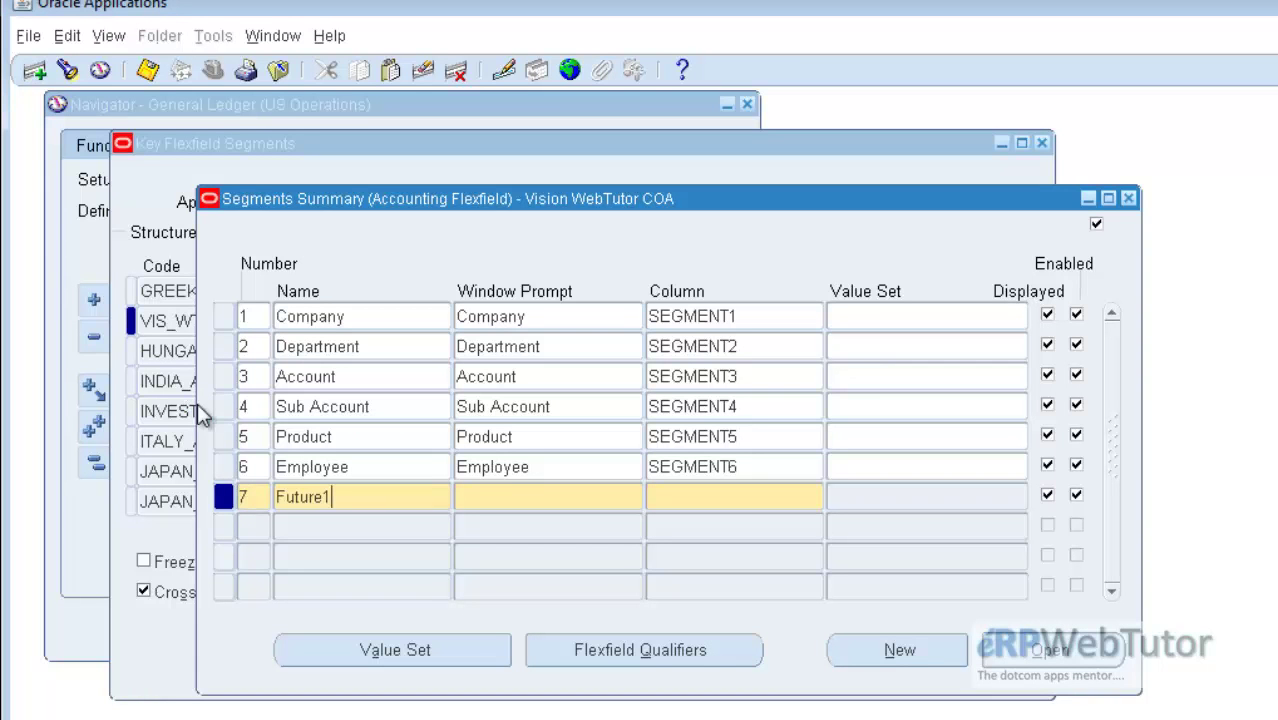
{"action": "key", "text": "Tab"}
{"action": "key", "text": "Tab"}
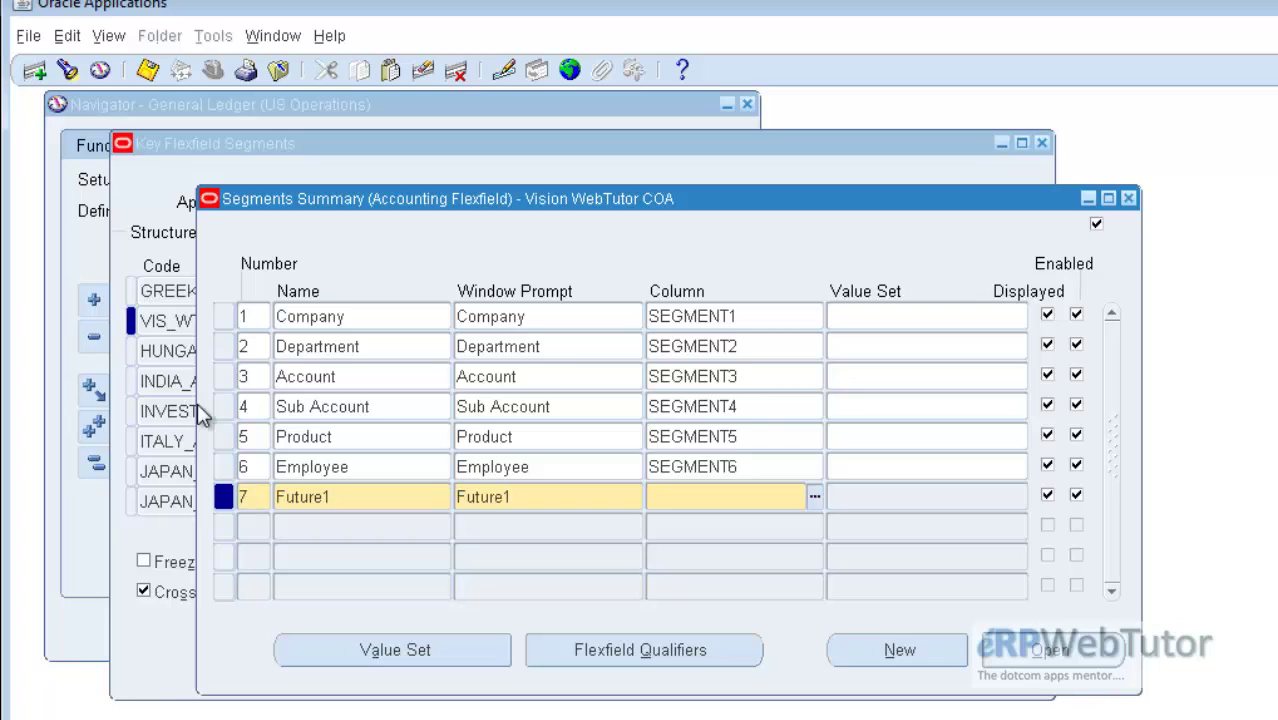
- Assign column SEGMENT7 to the Future1 segment
{"action": "key", "text": "shift+F5"}
{"action": "key", "text": "Right"}
{"action": "key", "text": "BackSpace"}
{"action": "type", "text": "7"}
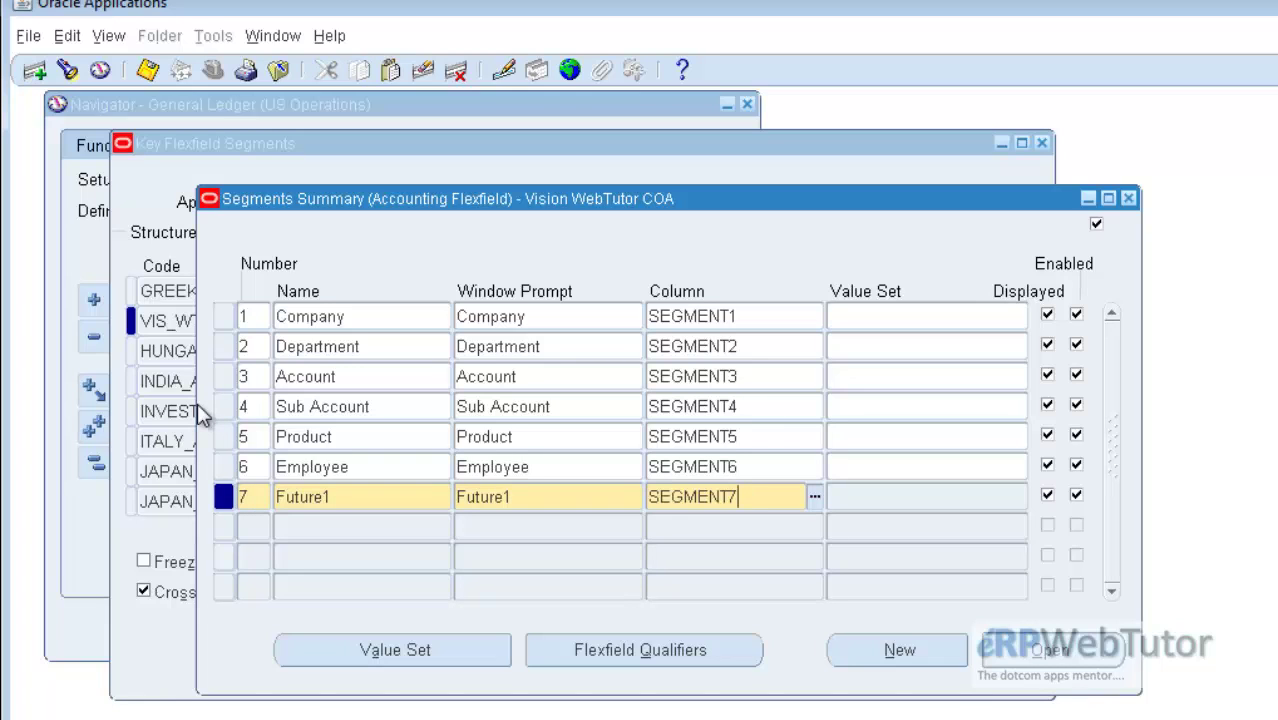
- Add segment number 8 with the name and window prompt Future2, reusing the name from the row above
{"action": "key", "text": "Down"}
{"action": "type", "text": "8"}
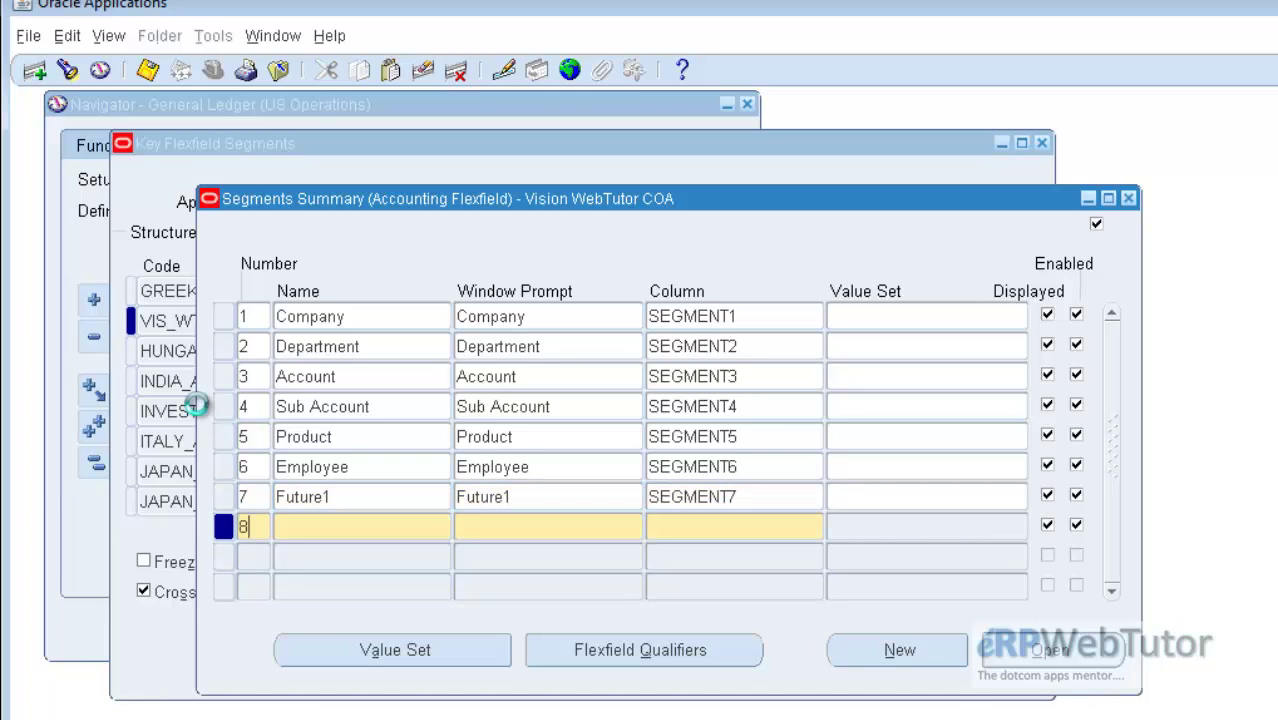
{"action": "key", "text": "Tab"}
{"action": "key", "text": "shift+F5"}
{"action": "key", "text": "Right"}
{"action": "key", "text": "BackSpace"}
{"action": "type", "text": "2"}
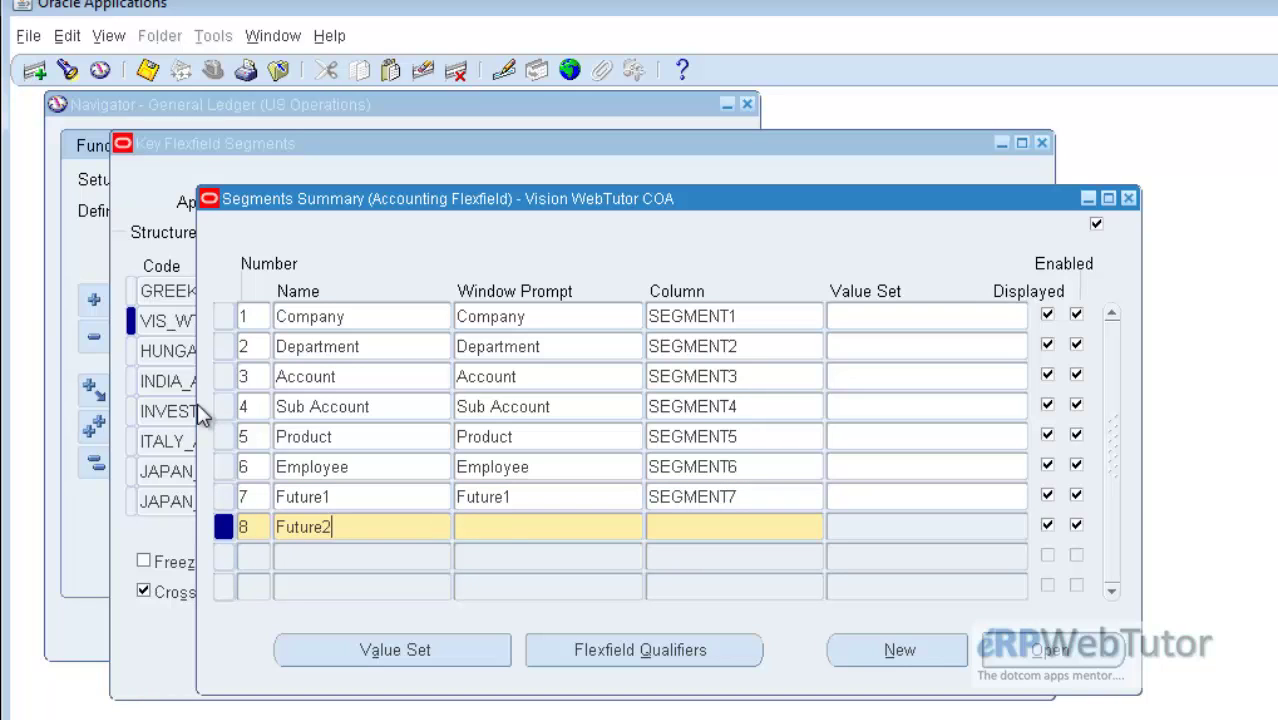
{"action": "key", "text": "Tab"}
{"action": "key", "text": "Tab"}
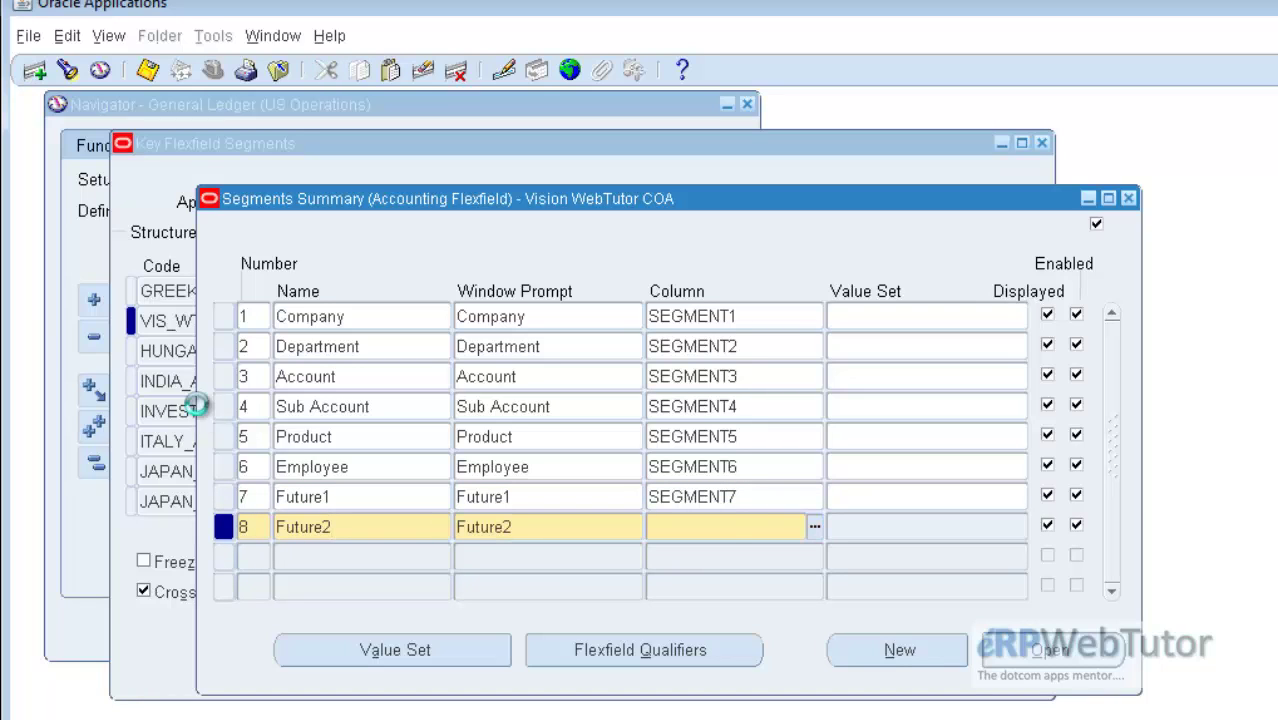
- Assign column SEGMENT8 to the Future2 segment
{"action": "key", "text": "shift+F5"}
{"action": "key", "text": "Right"}
{"action": "key", "text": "BackSpace"}
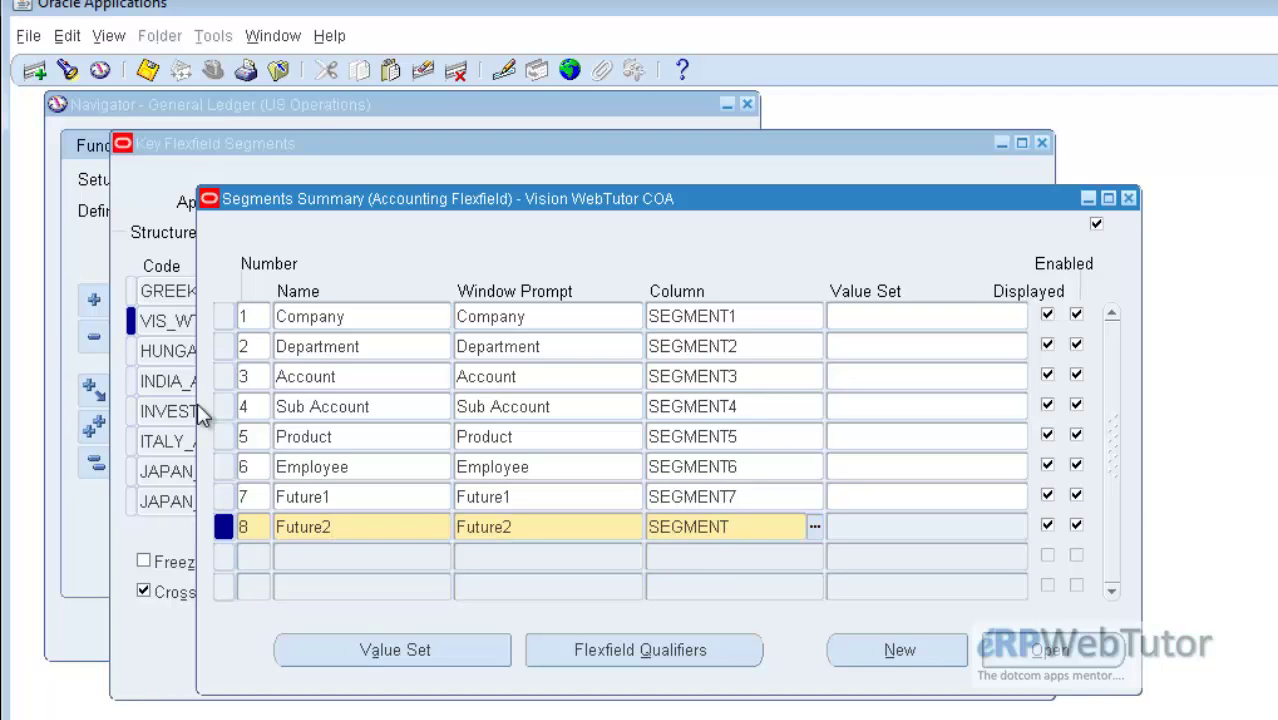
{"action": "type", "text": "8"}
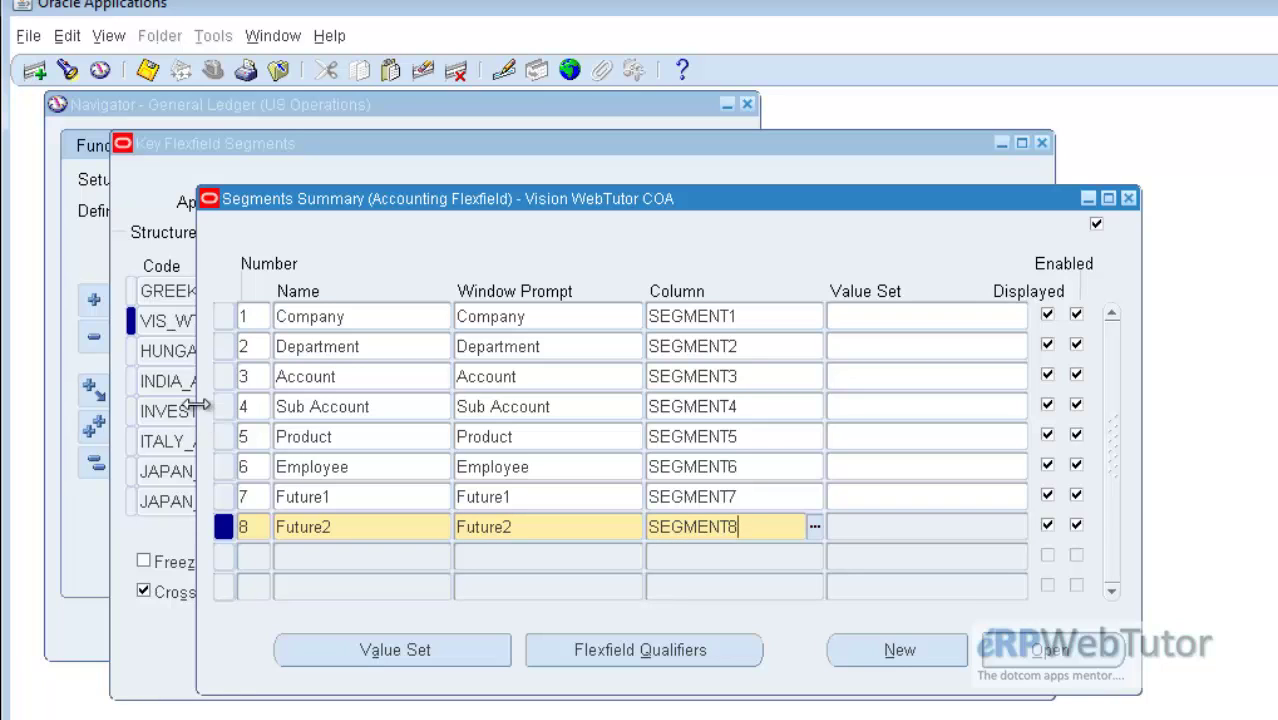
{"action": "left_click", "coordinate": [568, 313]}
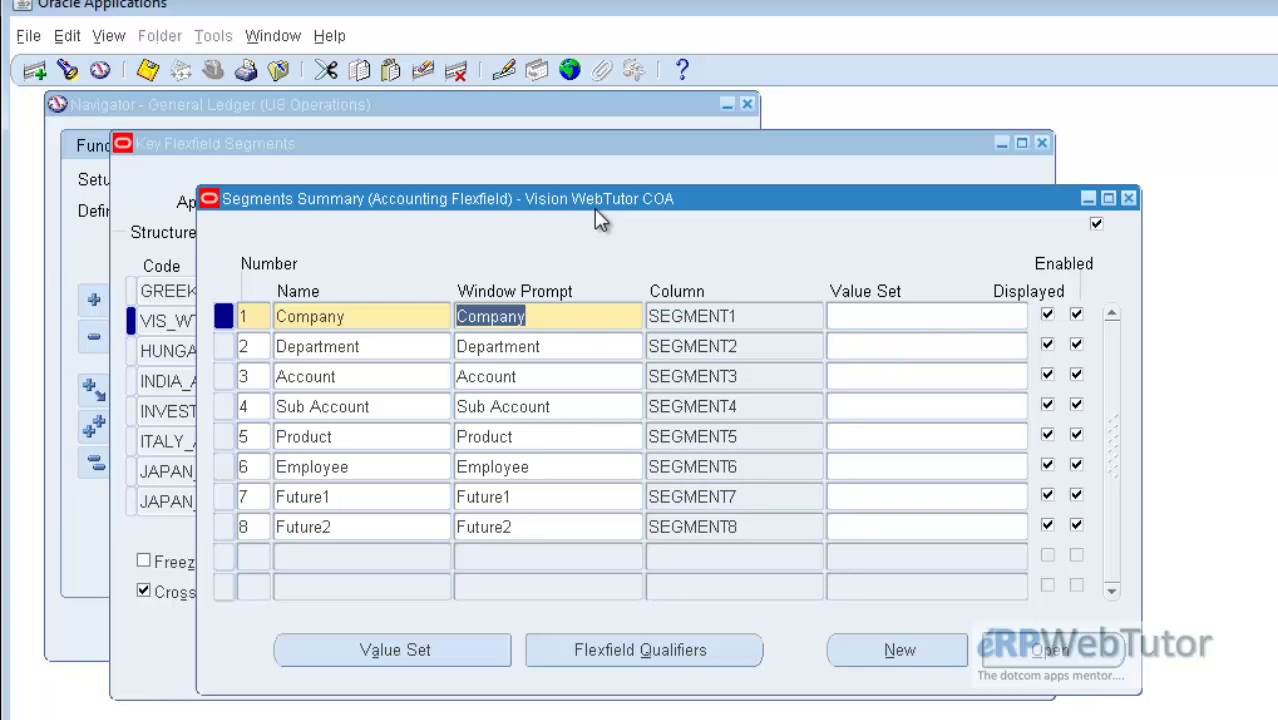
{"action": "left_click_drag", "start_coordinate": [595, 209], "coordinate": [946, 188]}
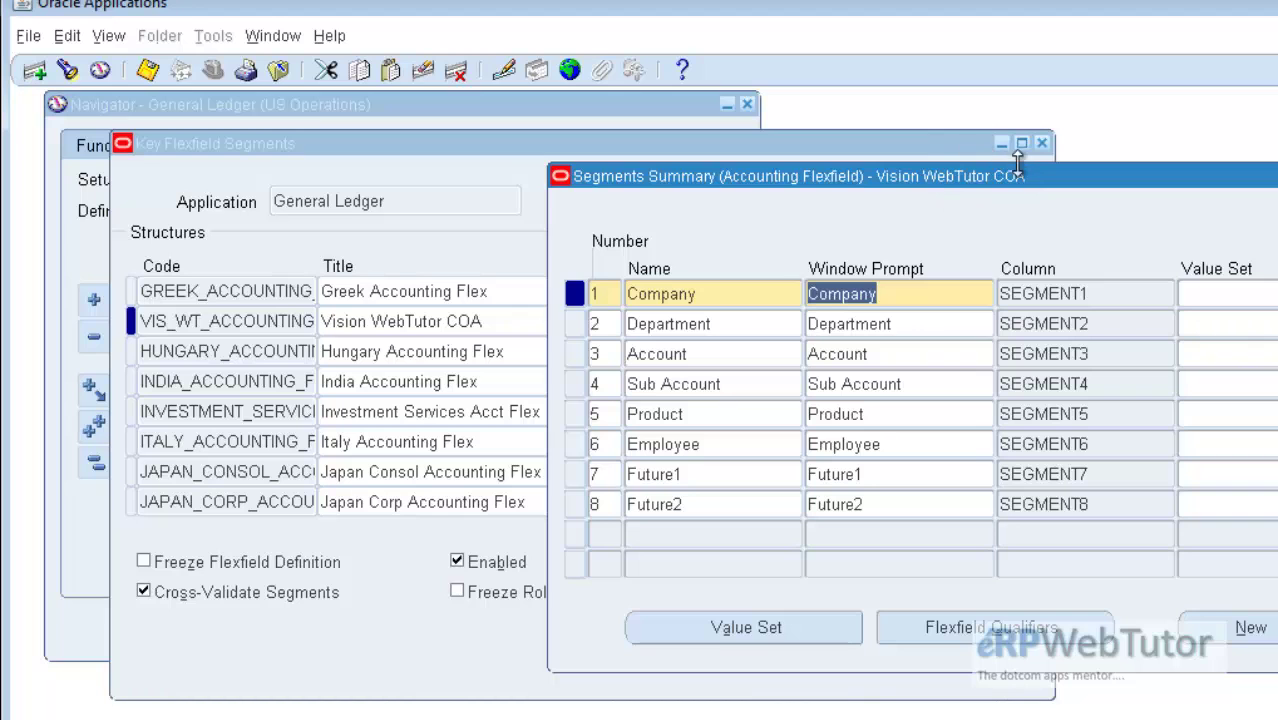
{"action": "left_click_drag", "start_coordinate": [1020, 178], "coordinate": [754, 153]}
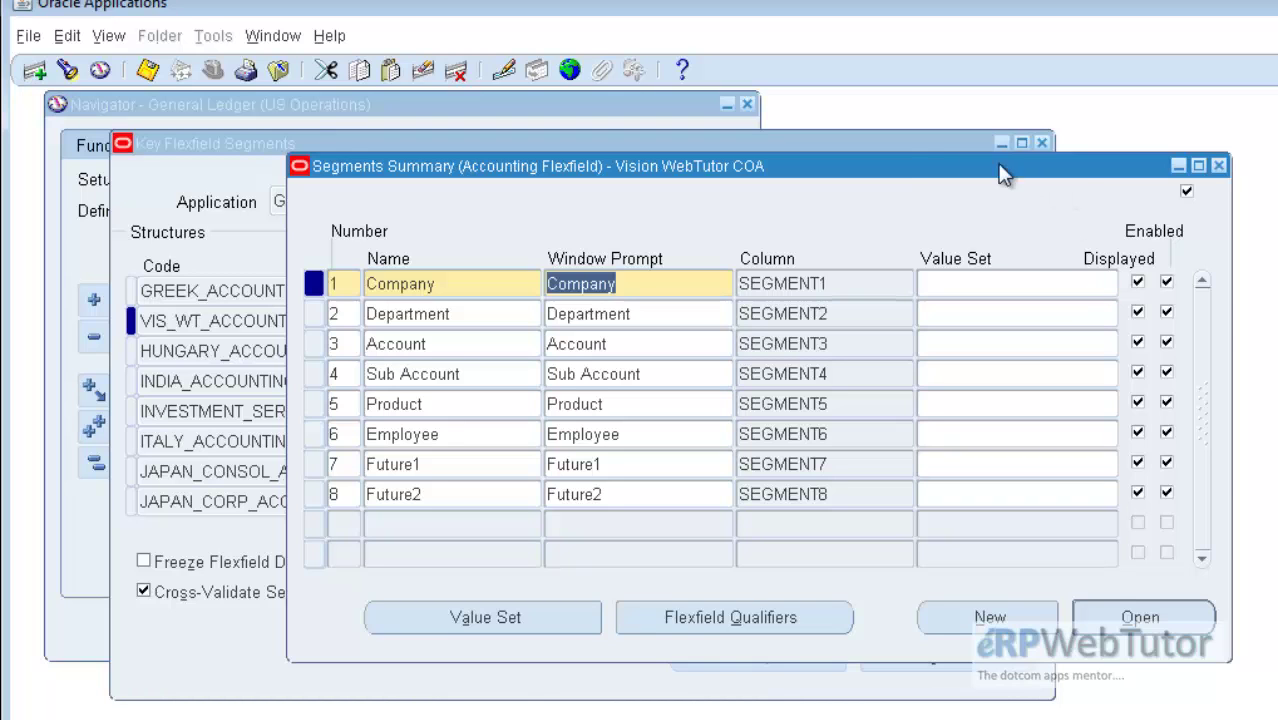
{"action": "left_click_drag", "start_coordinate": [901, 162], "coordinate": [877, 209]}
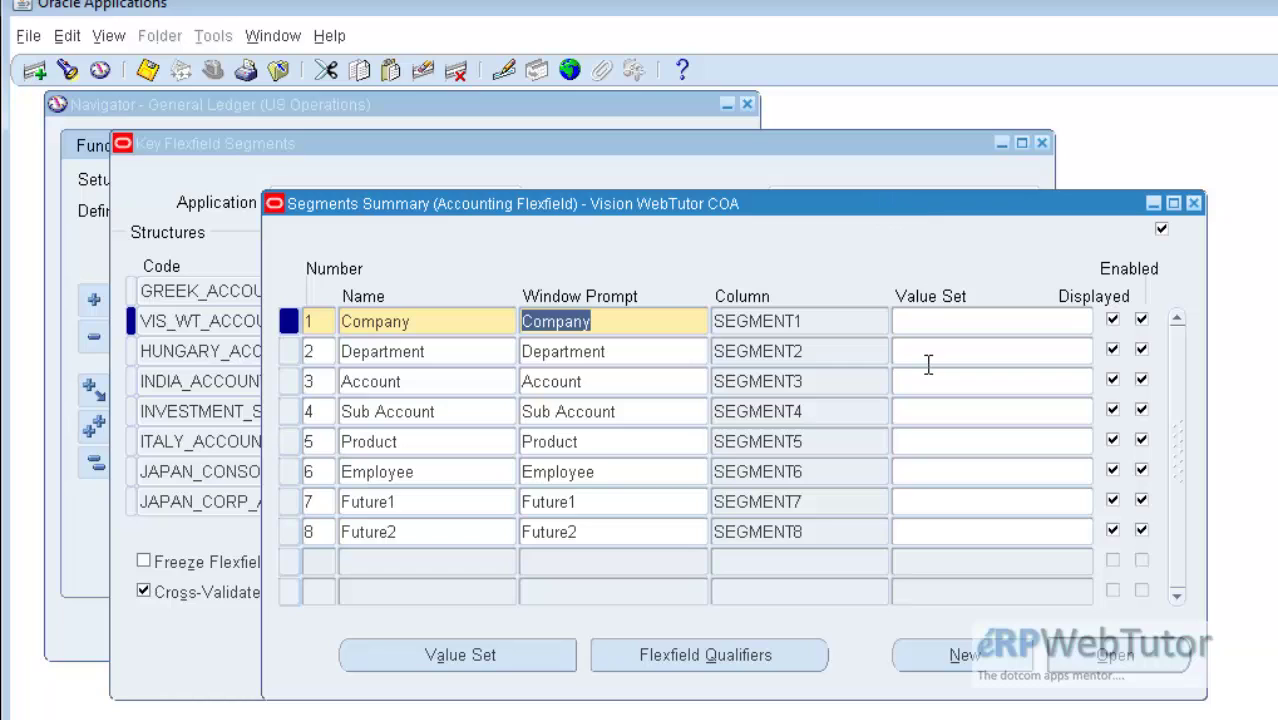
- Assign the Operations Company value set to the Company segment
{"action": "left_click", "coordinate": [1001, 323]}
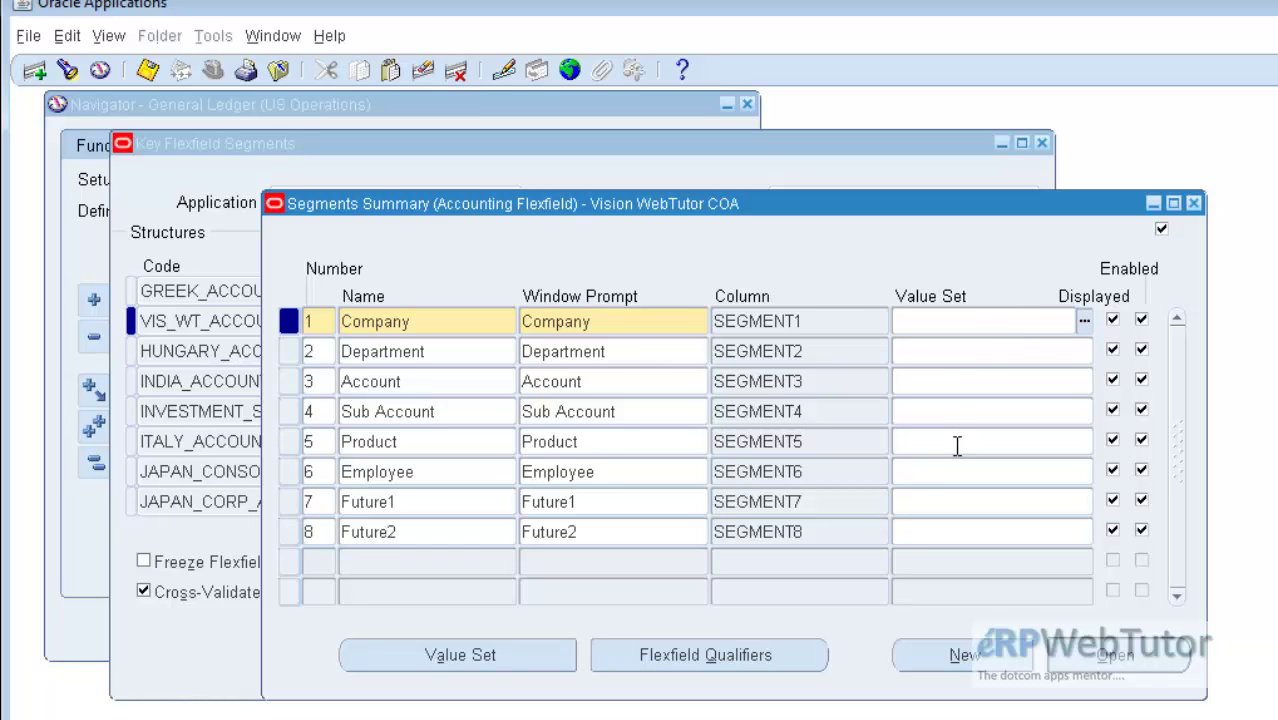
{"action": "type", "text": "oper"}
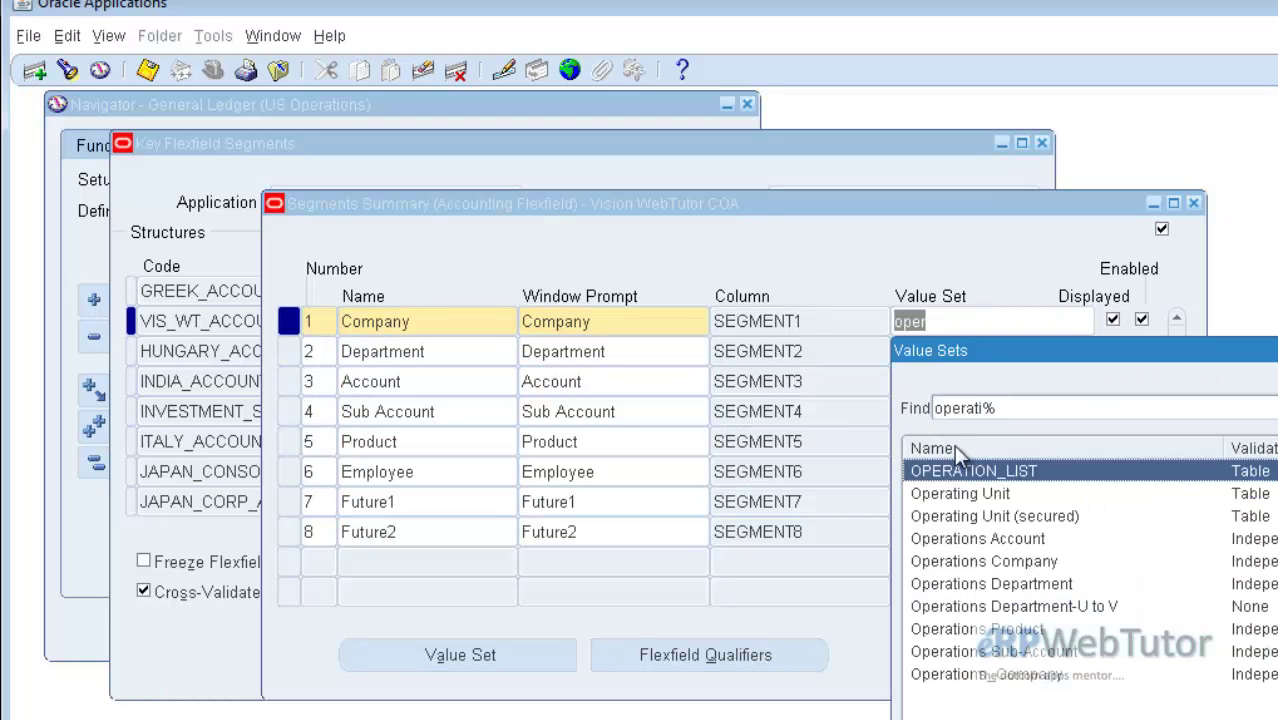
{"action": "key", "text": "Down"}
{"action": "key", "text": "Down"}
{"action": "key", "text": "Down"}
{"action": "key", "text": "Down"}
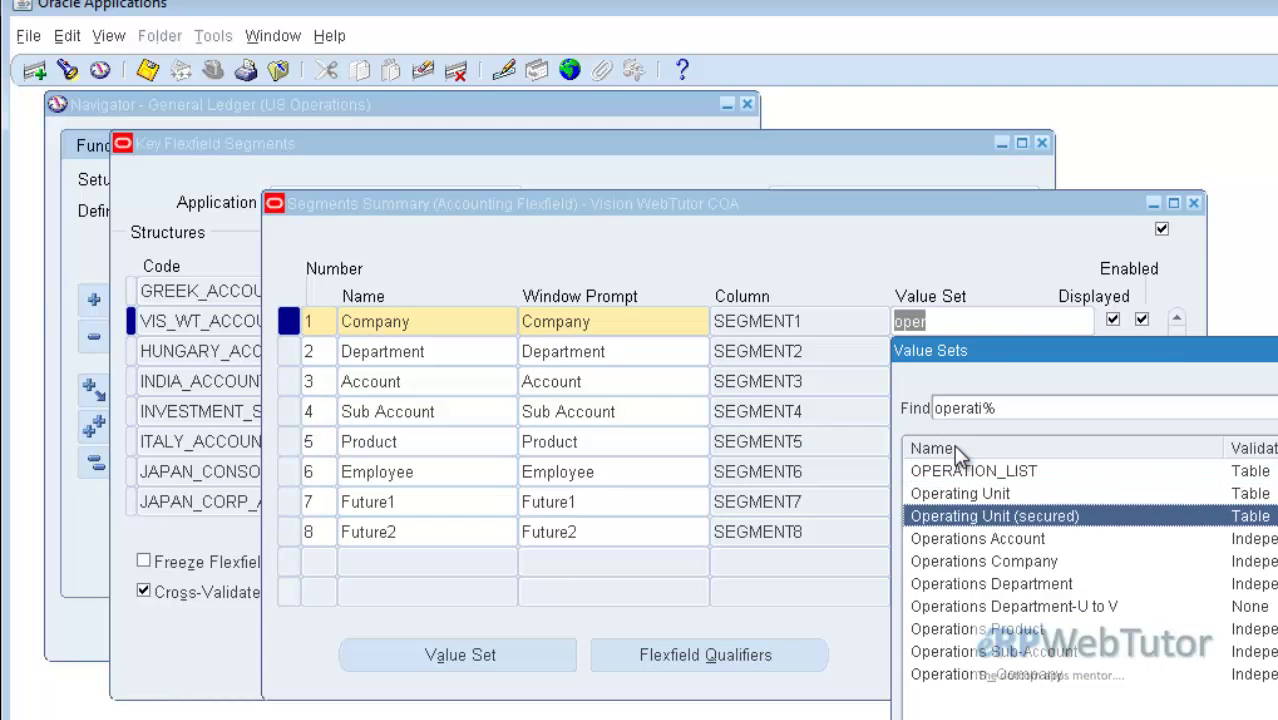
{"action": "key", "text": "Return"}
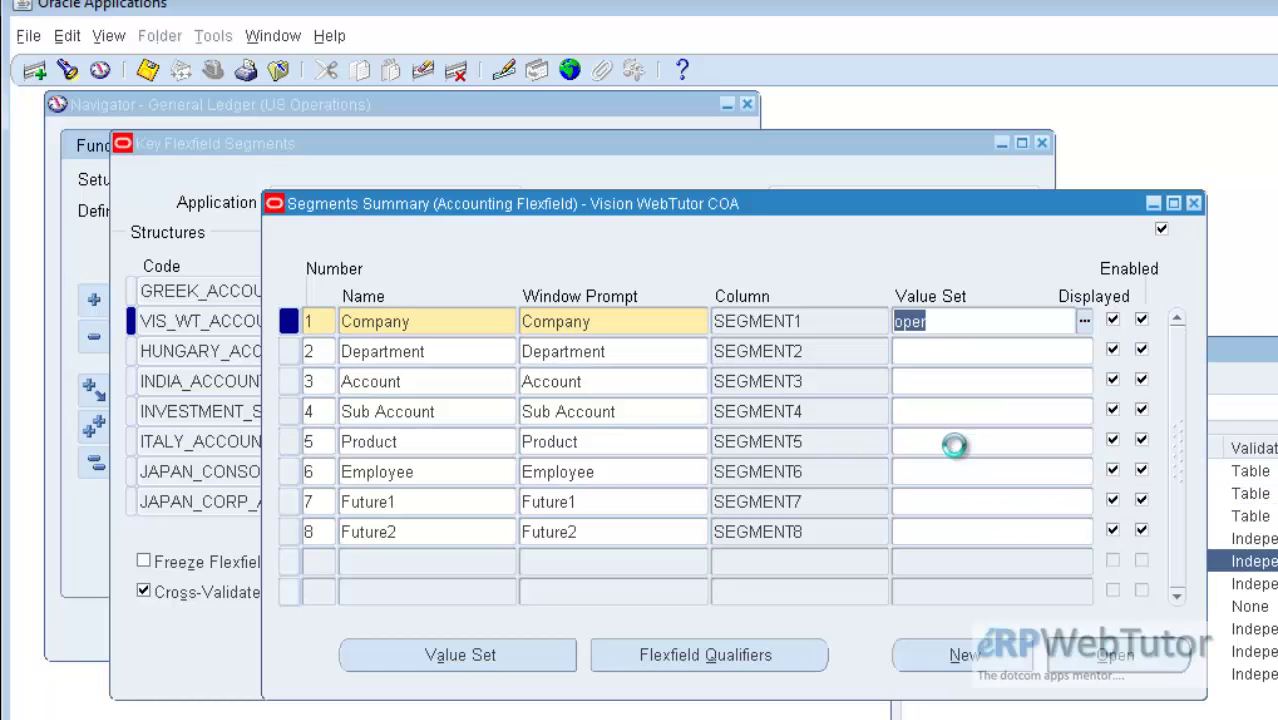
- Assign the Operations Department value set to the Department segment
{"action": "left_click", "coordinate": [939, 354]}
{"action": "type", "text": "ope"}
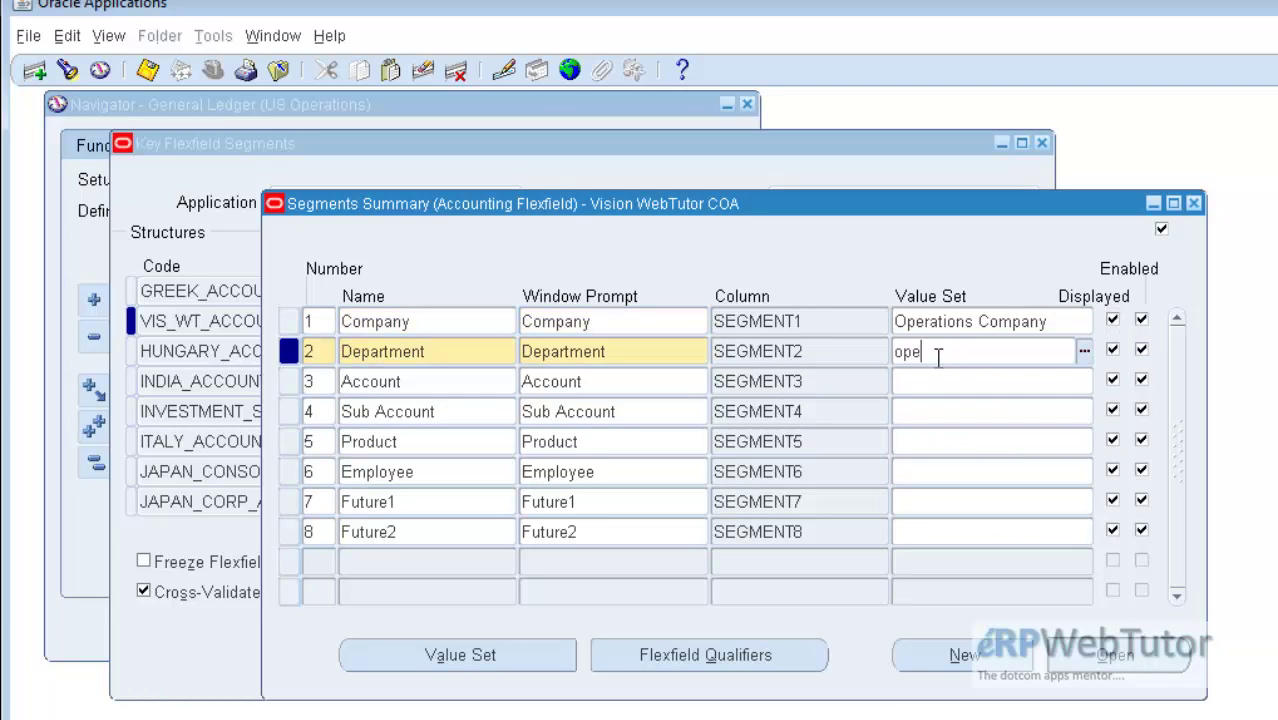
{"action": "key", "text": "Return"}
{"action": "key", "text": "Down"}
{"action": "key", "text": "Down"}
{"action": "key", "text": "Down"}
{"action": "key", "text": "Down"}
{"action": "key", "text": "Down"}
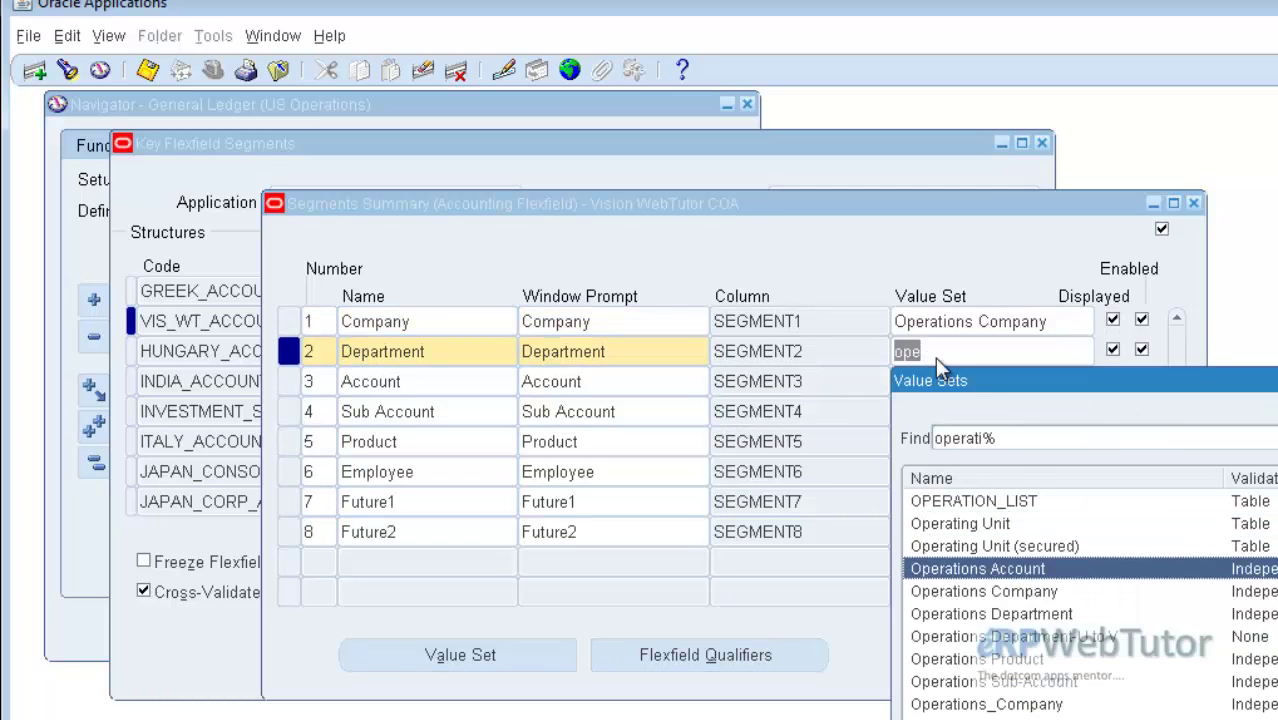
{"action": "key", "text": "Return"}
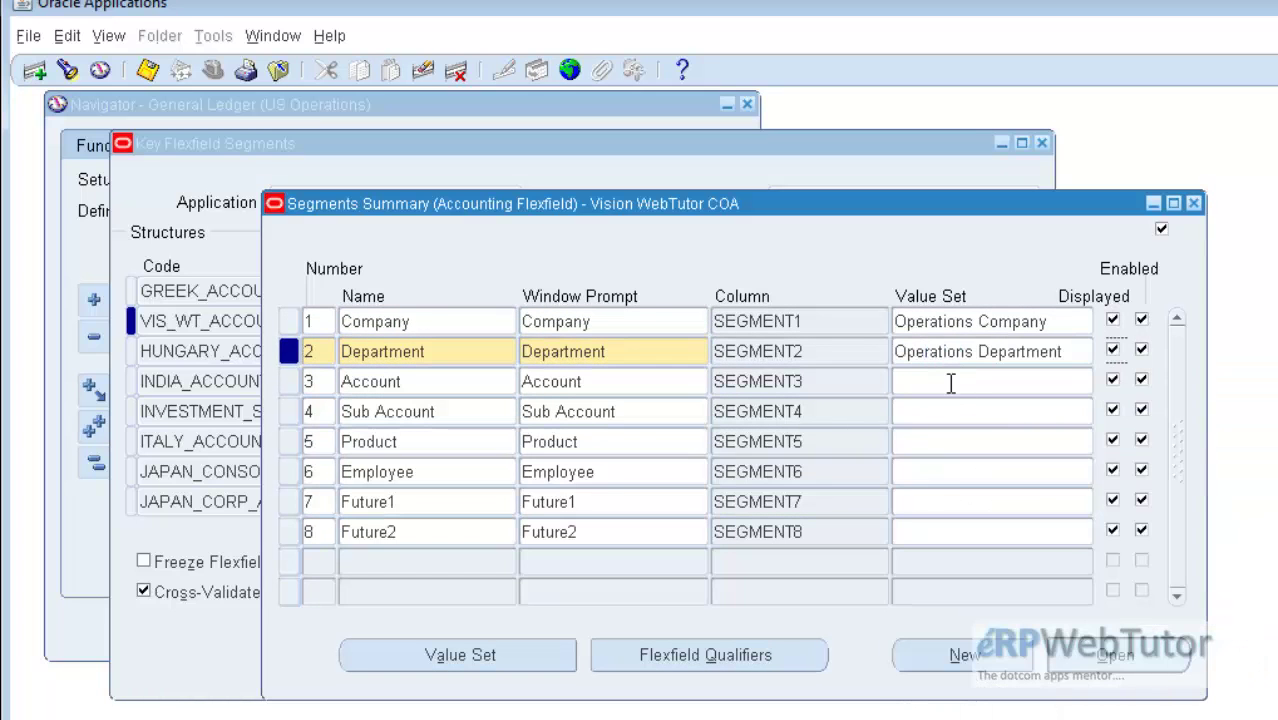
- Assign the Operations Account value set to the Account segment
{"action": "left_click", "coordinate": [942, 386]}
{"action": "type", "text": "ope"}
{"action": "key", "text": "Return"}
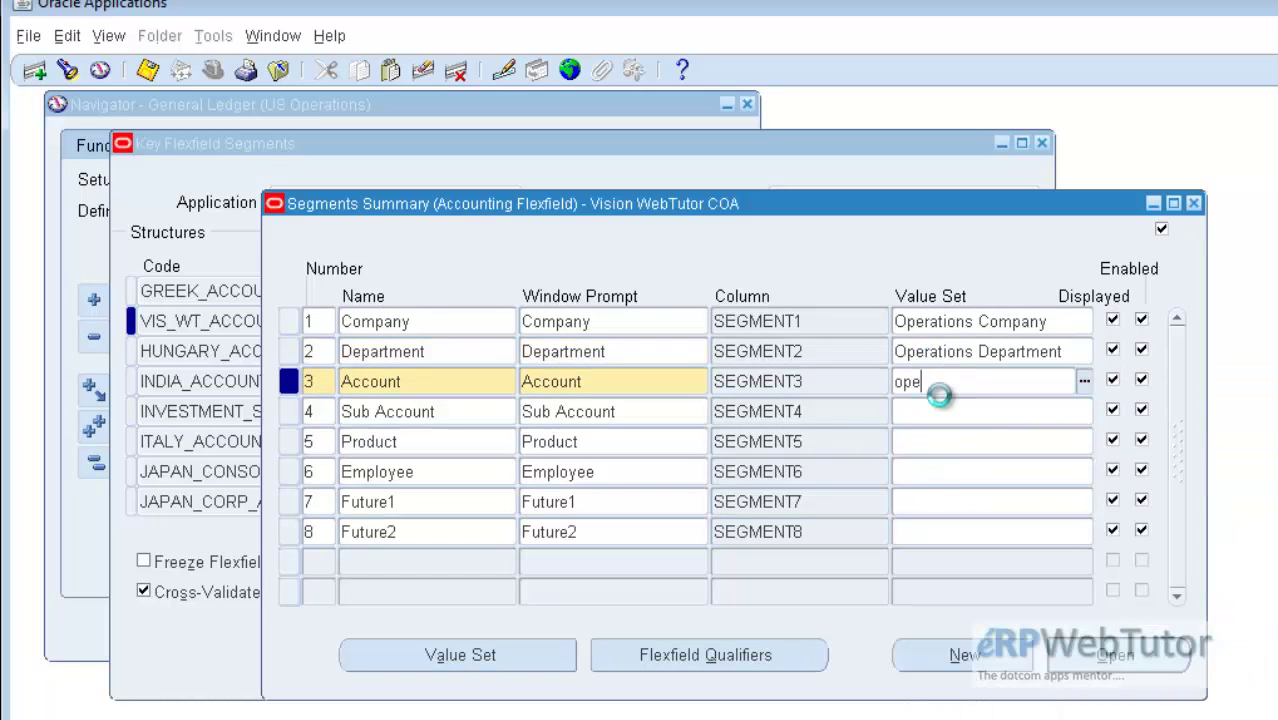
{"action": "key", "text": "Down"}
{"action": "key", "text": "Down"}
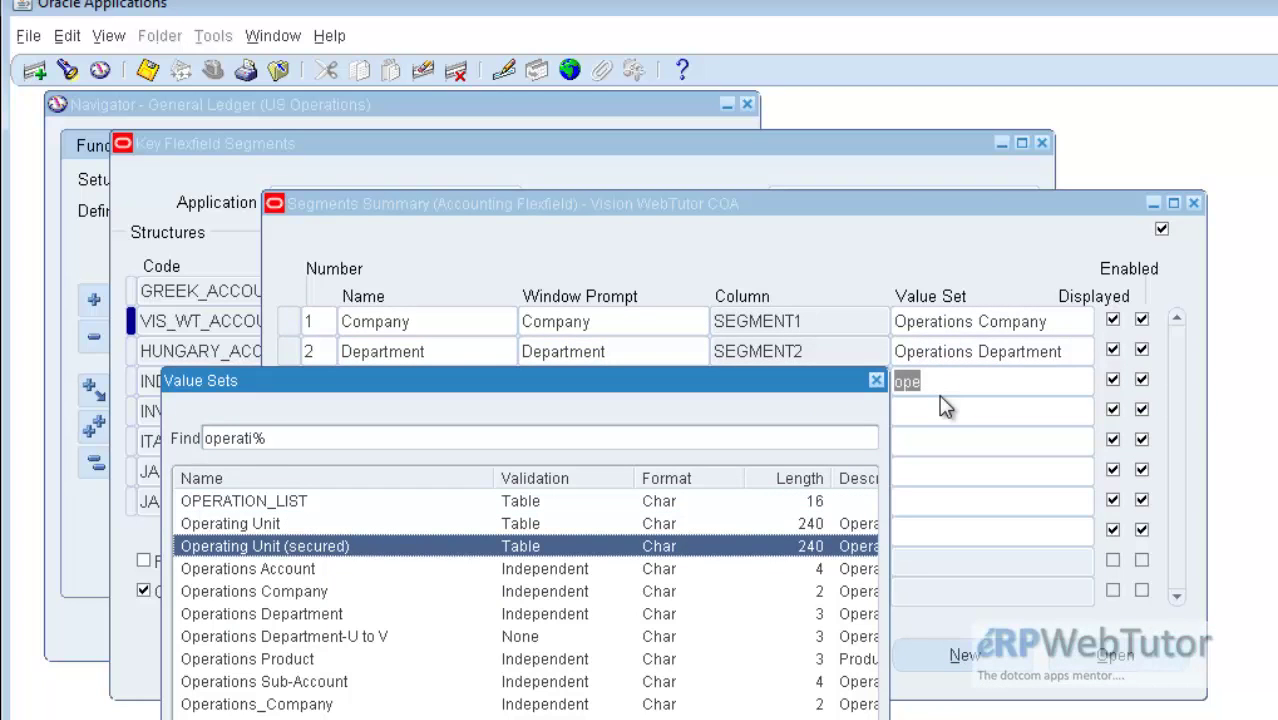
{"action": "key", "text": "Down"}
{"action": "key", "text": "Return"}
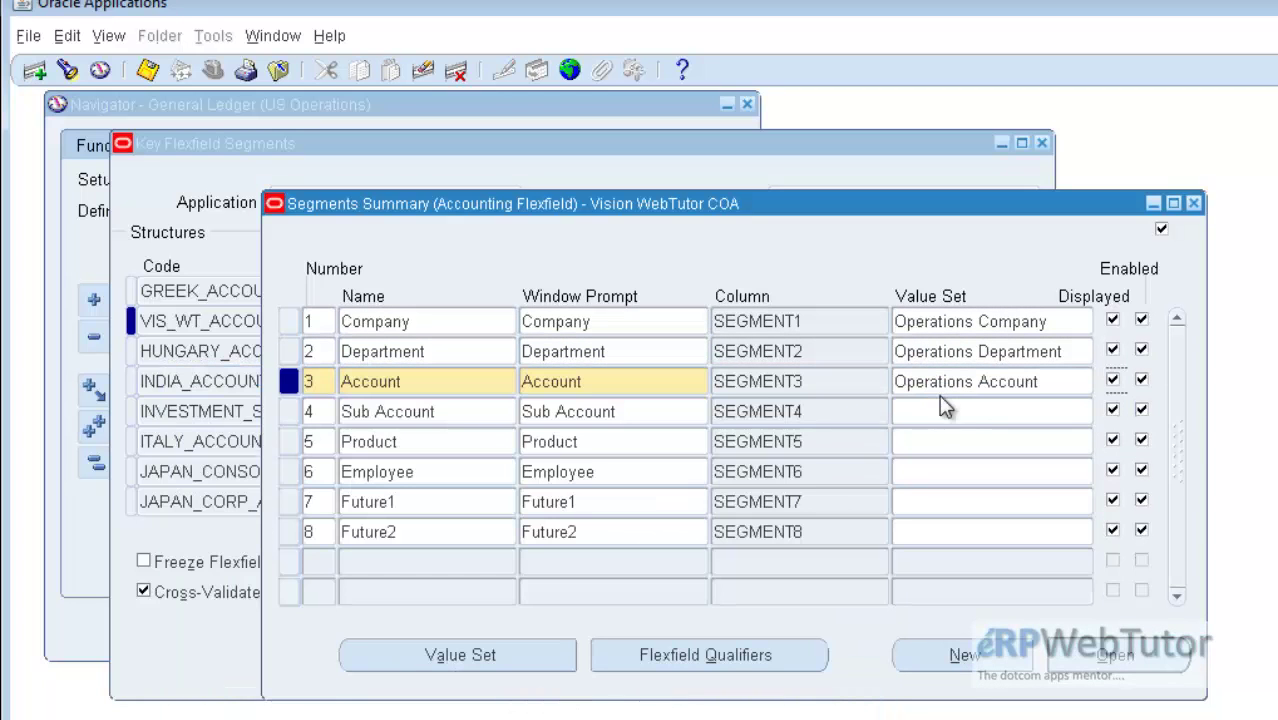
- Search the value sets for operati% and assign Operations Sub-Account to the Sub Account segment
{"action": "key", "text": "Down"}
{"action": "type", "text": "op"}
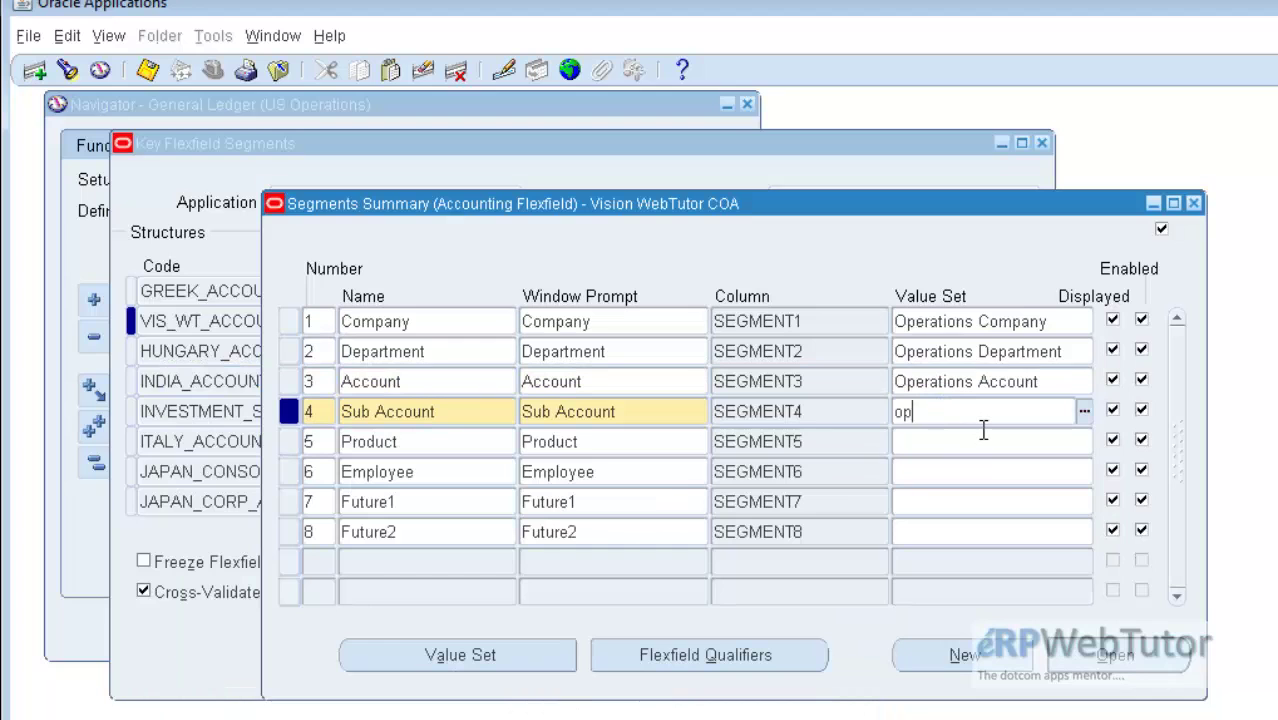
{"action": "key", "text": "Tab"}
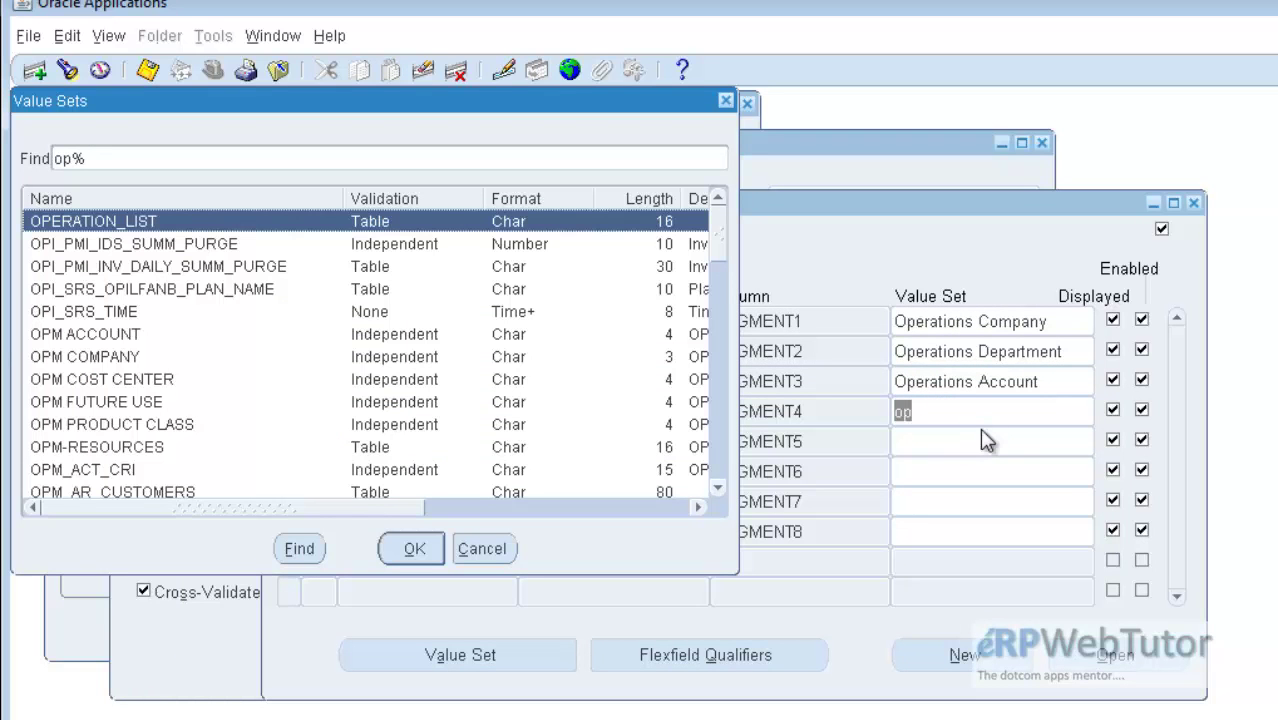
{"action": "type", "text": "erati"}
{"action": "key", "text": "Down"}
{"action": "key", "text": "Down"}
{"action": "key", "text": "Down"}
{"action": "key", "text": "Down"}
{"action": "key", "text": "Down"}
{"action": "key", "text": "Down"}
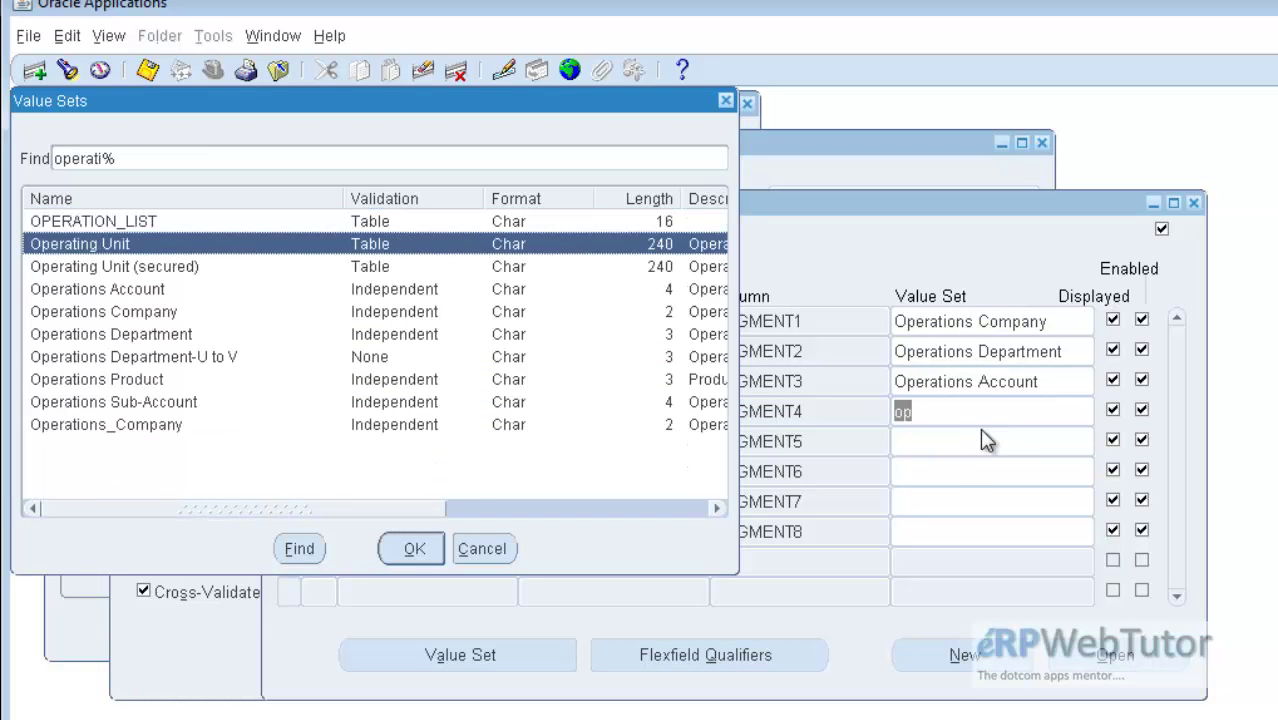
{"action": "key", "text": "Down"}
{"action": "key", "text": "Down"}
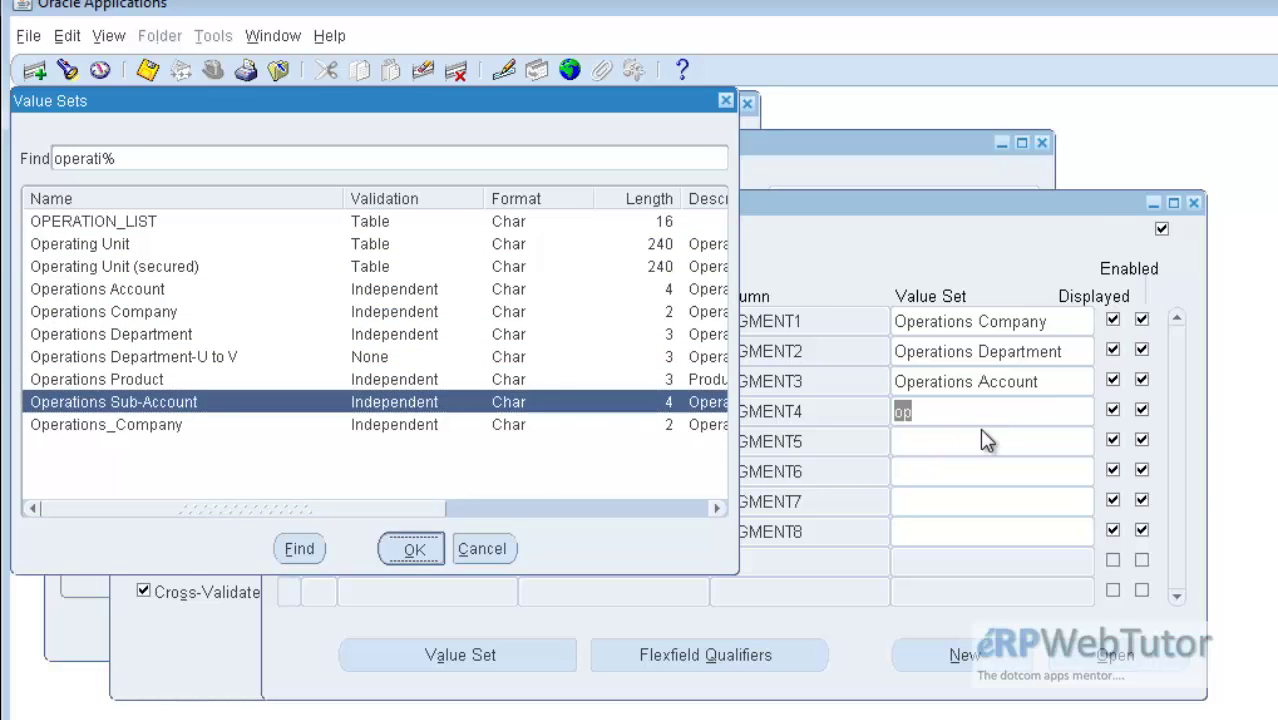
{"action": "key", "text": "Return"}
- Search the value sets for operati% and assign Operations Product to the Product segment
{"action": "left_click", "coordinate": [922, 443]}
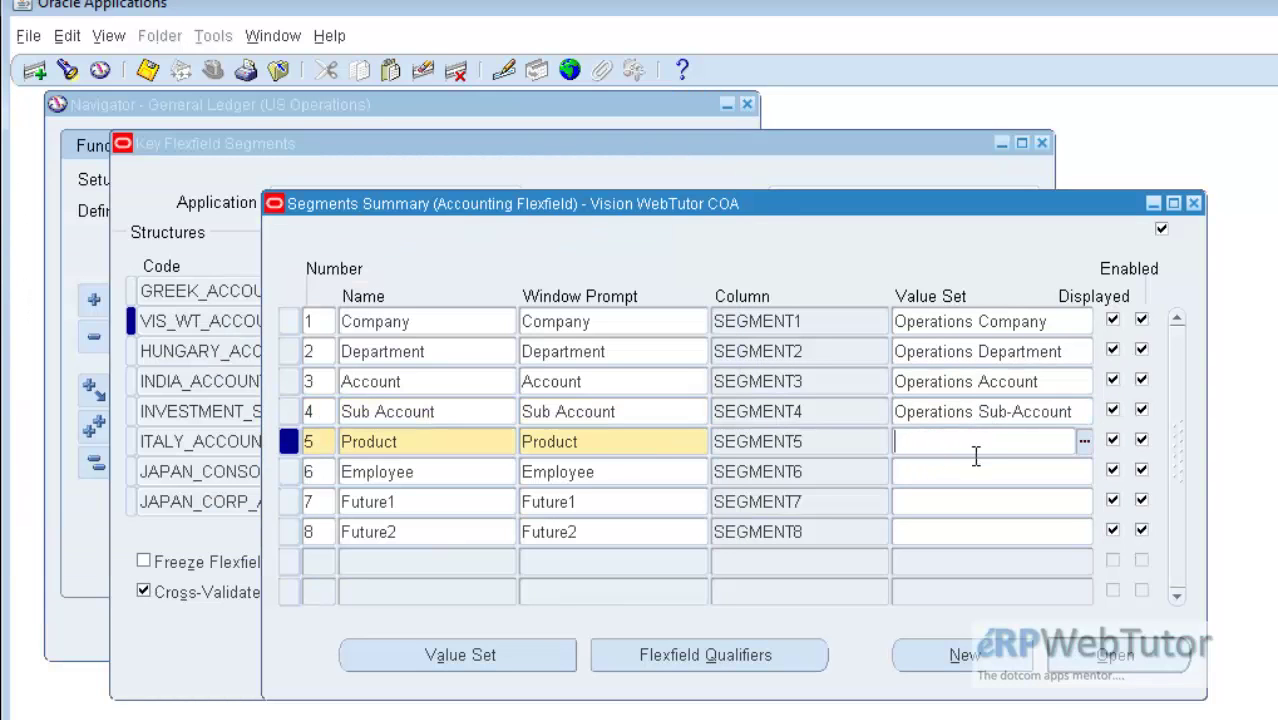
{"action": "type", "text": "op"}
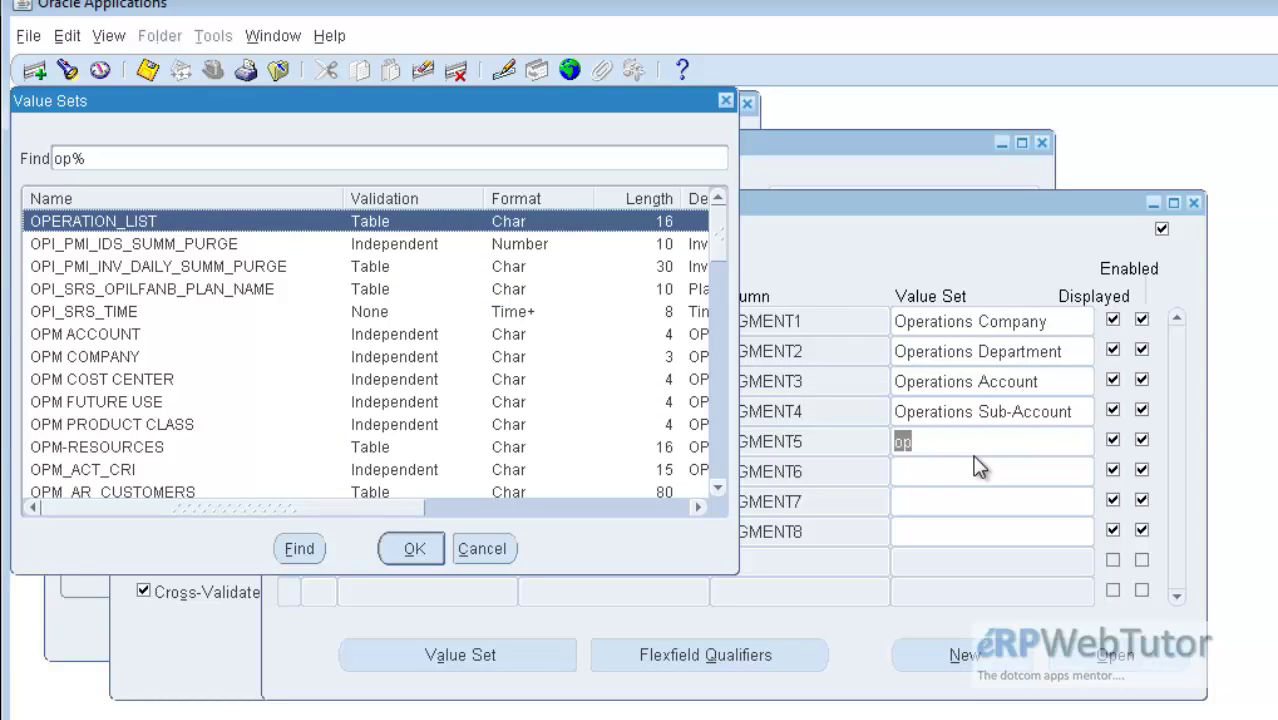
{"action": "left_click_drag", "start_coordinate": [432, 100], "coordinate": [1121, 153]}
{"action": "type", "text": "erati"}
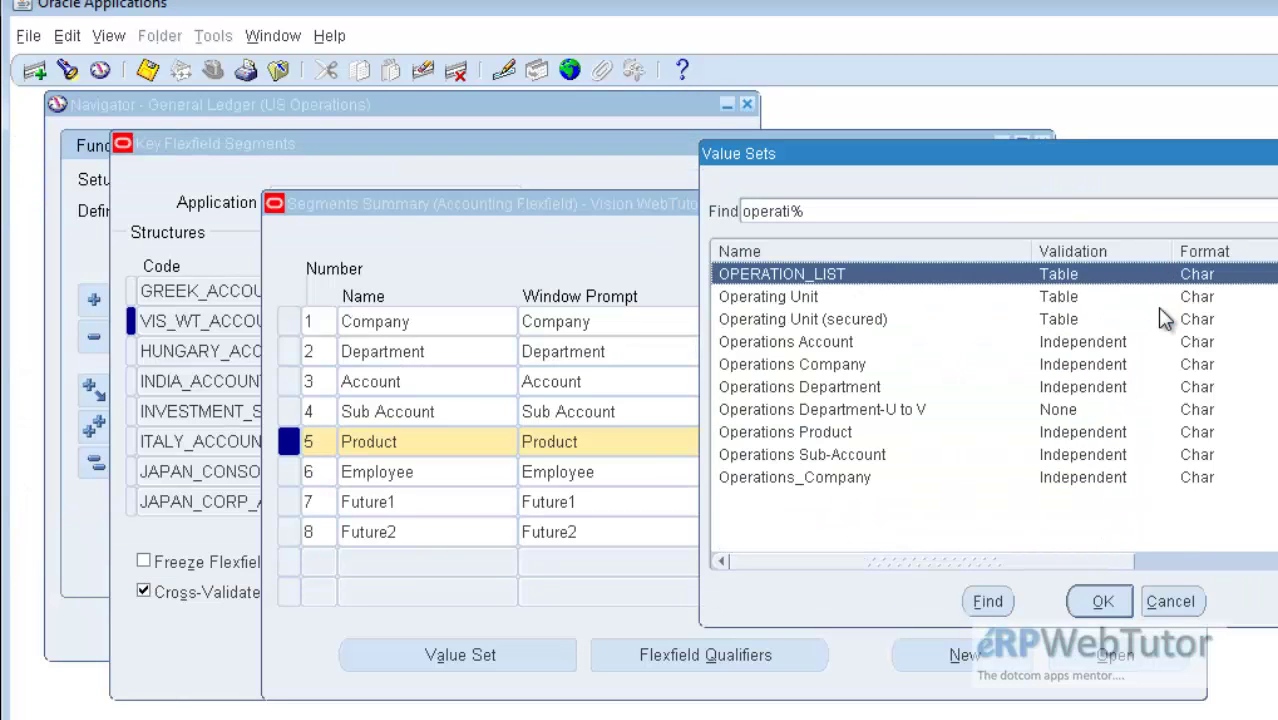
{"action": "key", "text": "Down"}
{"action": "key", "text": "Down"}
{"action": "key", "text": "Down"}
{"action": "key", "text": "Down"}
{"action": "key", "text": "Down"}
{"action": "key", "text": "Down"}
{"action": "key", "text": "Down"}
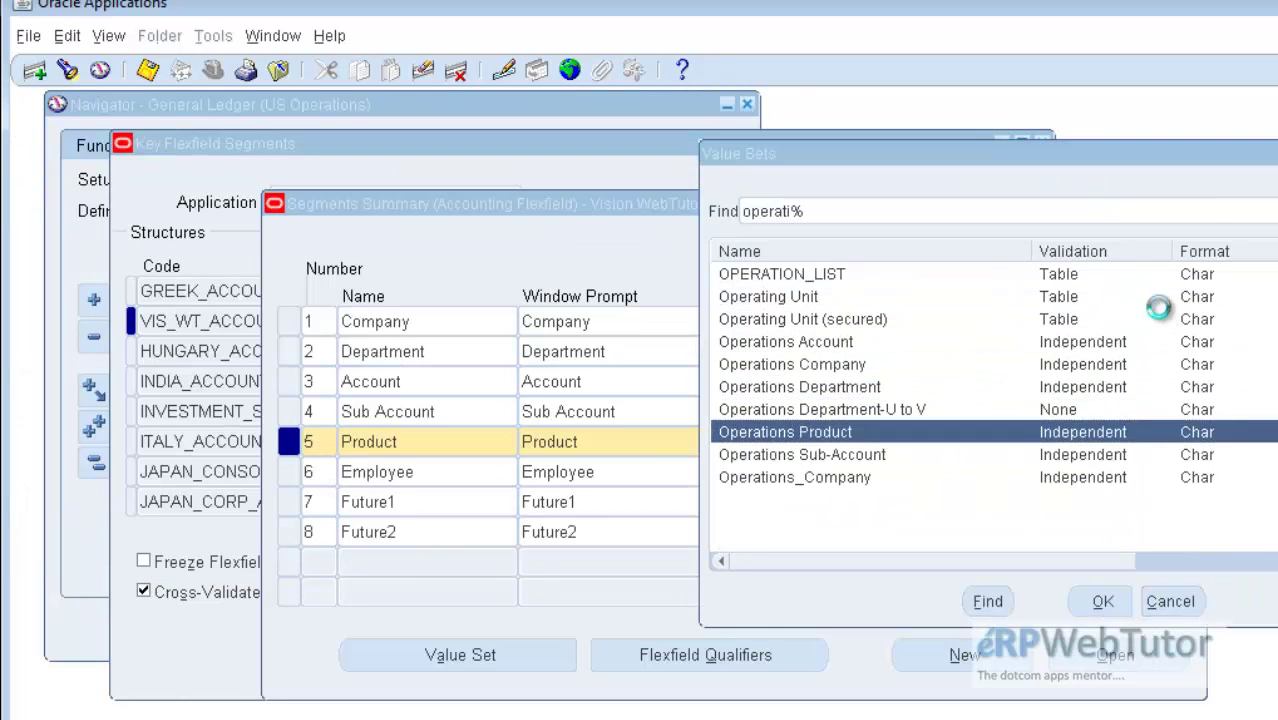
{"action": "key", "text": "Return"}
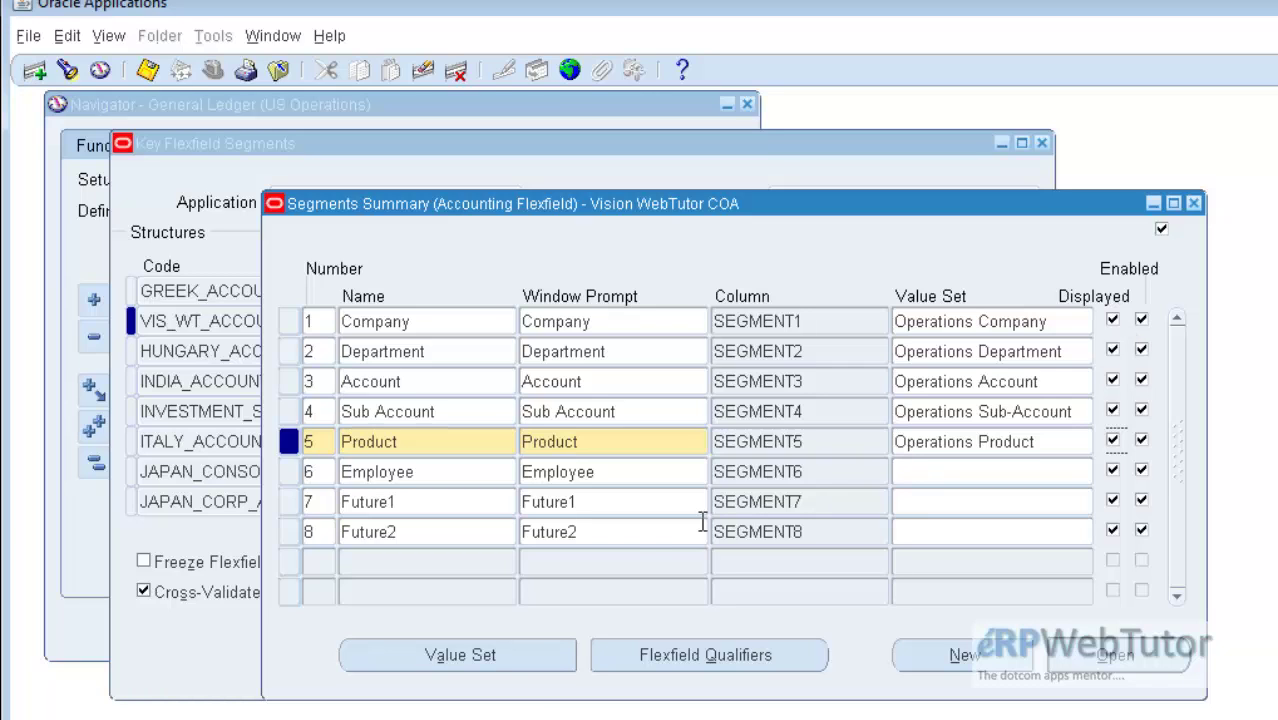
- Close the segments summary and the key flexfield structures window to return to the function list
{"action": "left_click", "coordinate": [641, 535]}
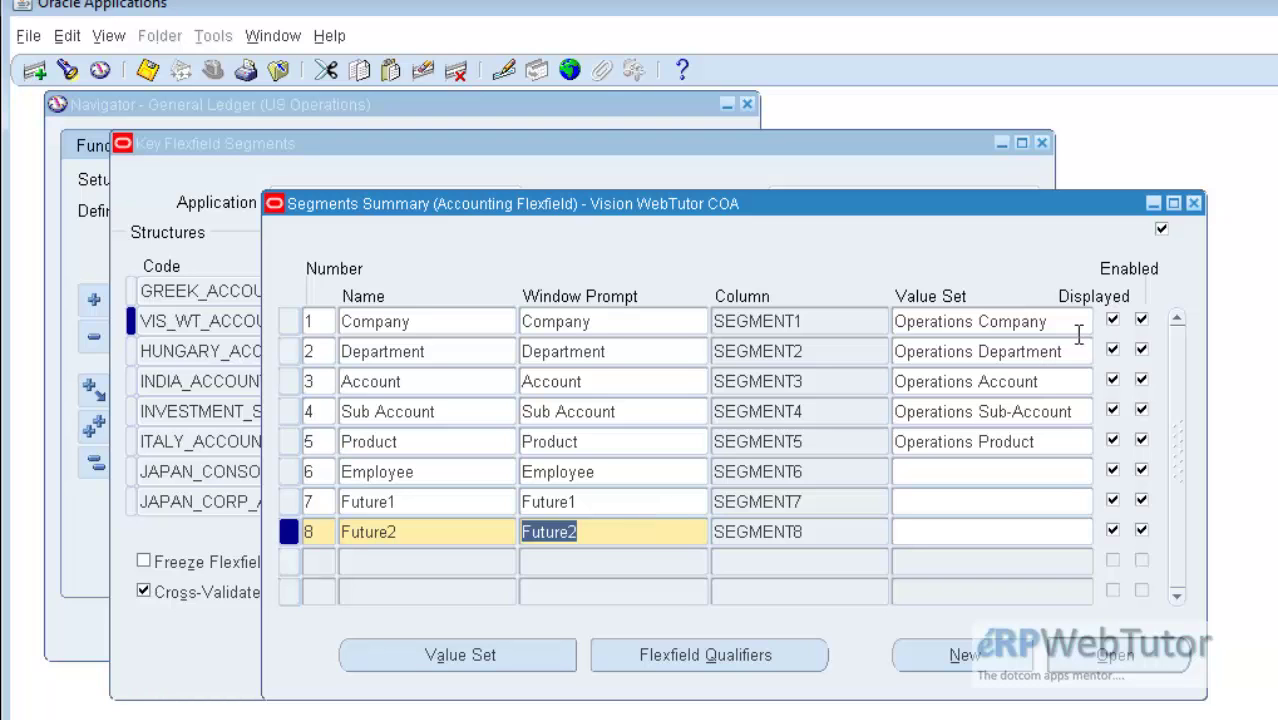
{"action": "left_click", "coordinate": [1194, 204]}
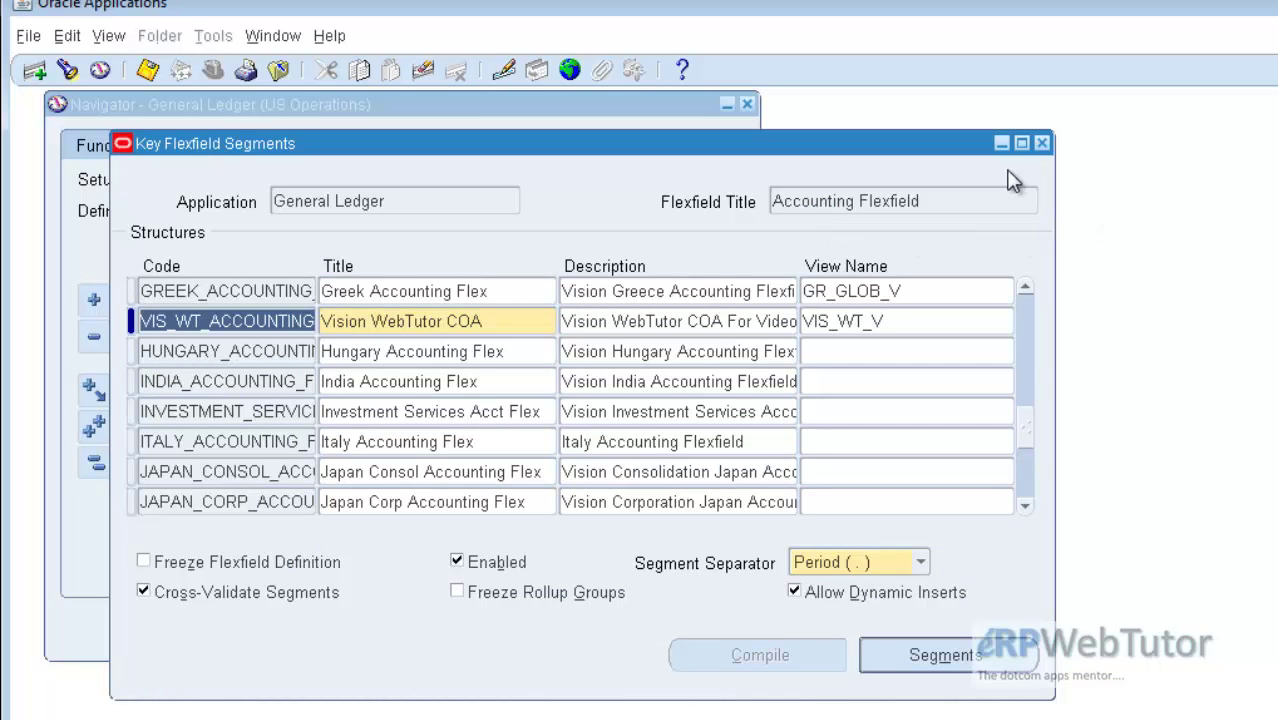
{"action": "left_click", "coordinate": [1042, 143]}
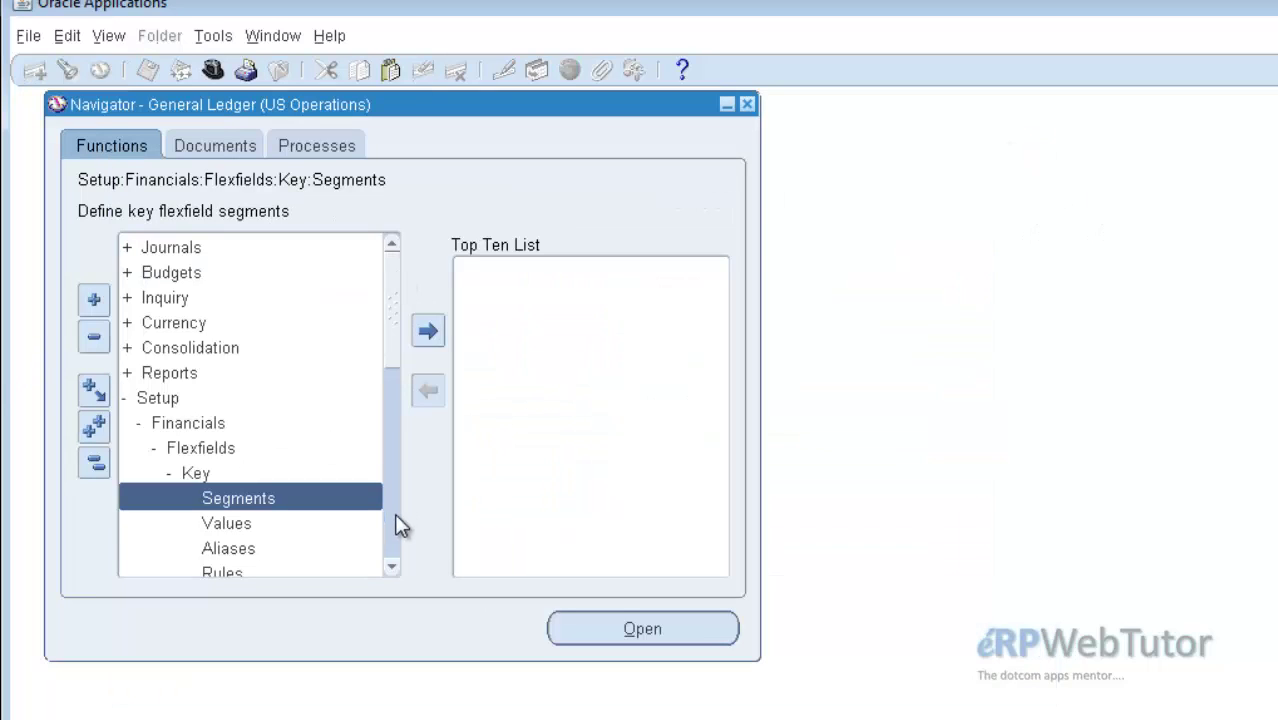
- Expand Validation under the financial flexfields setup and open the Sets function for defining value sets
{"action": "left_click", "coordinate": [391, 567]}
{"action": "left_click", "coordinate": [391, 567]}
{"action": "left_click", "coordinate": [391, 567]}
{"action": "left_click", "coordinate": [391, 567]}
{"action": "left_click", "coordinate": [391, 567]}
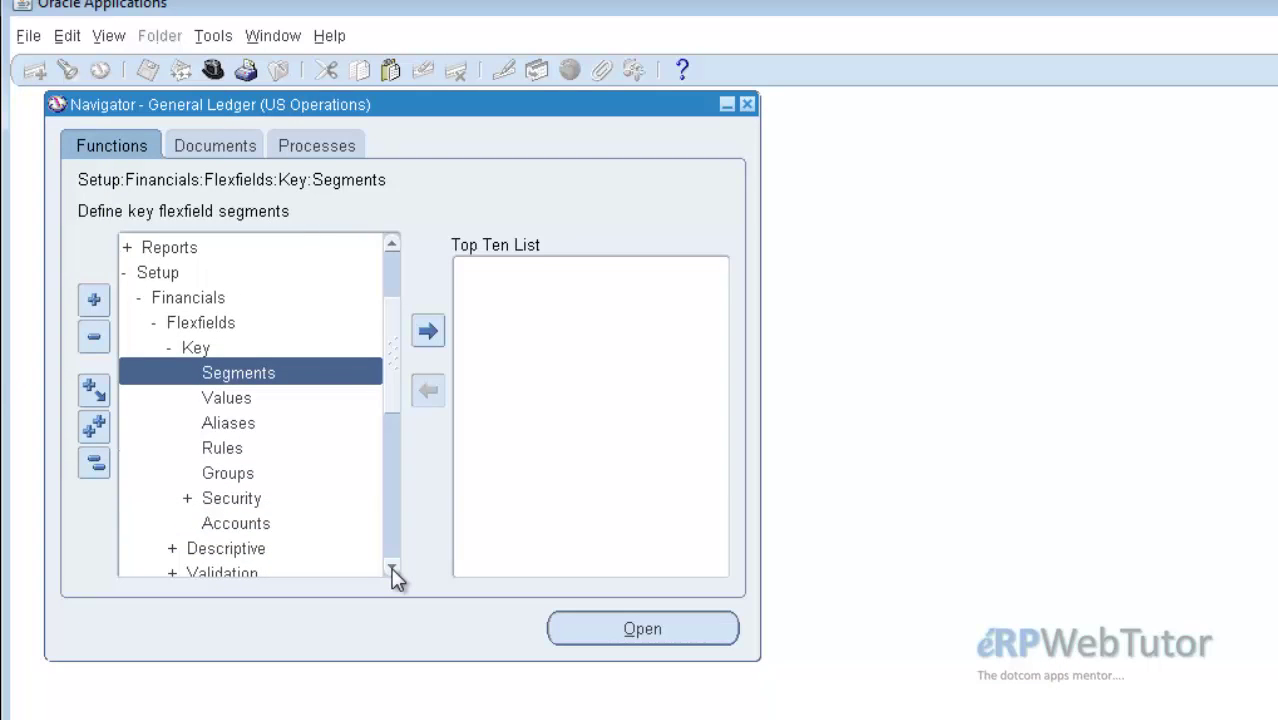
{"action": "left_click", "coordinate": [391, 567]}
{"action": "left_click", "coordinate": [391, 567]}
{"action": "left_click", "coordinate": [391, 567]}
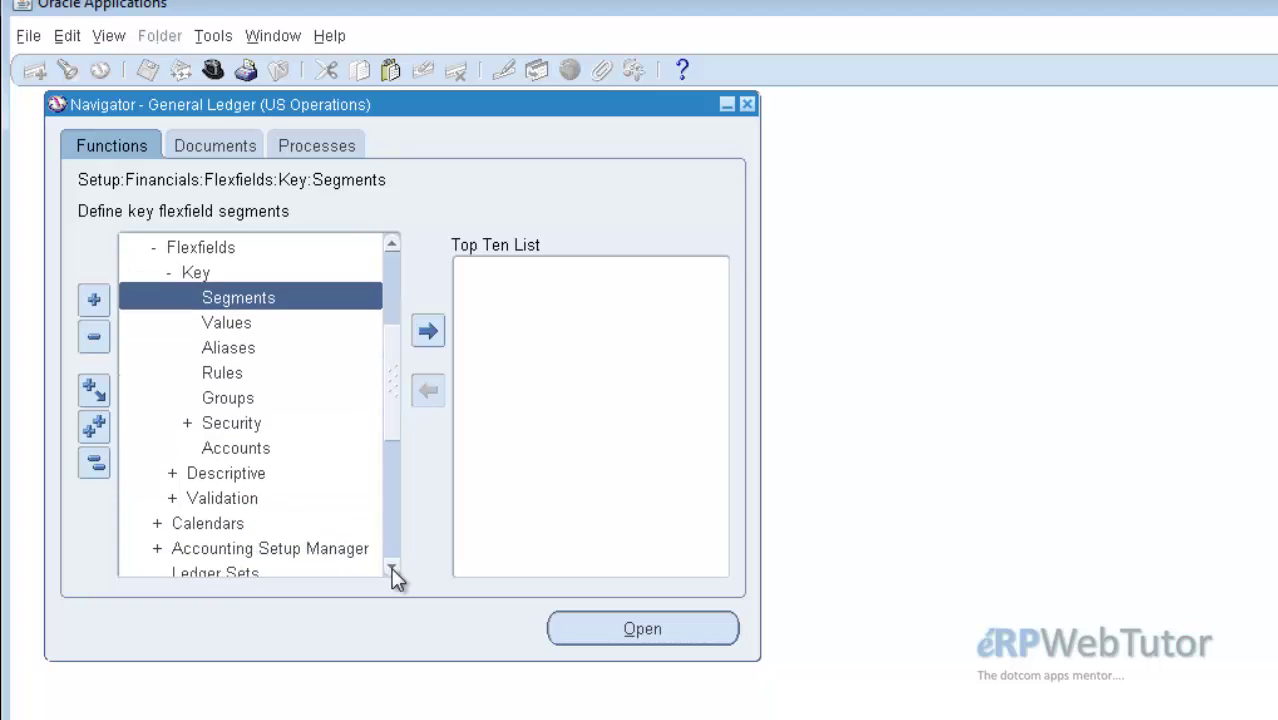
{"action": "double_click", "coordinate": [234, 496]}
{"action": "left_click", "coordinate": [378, 546]}
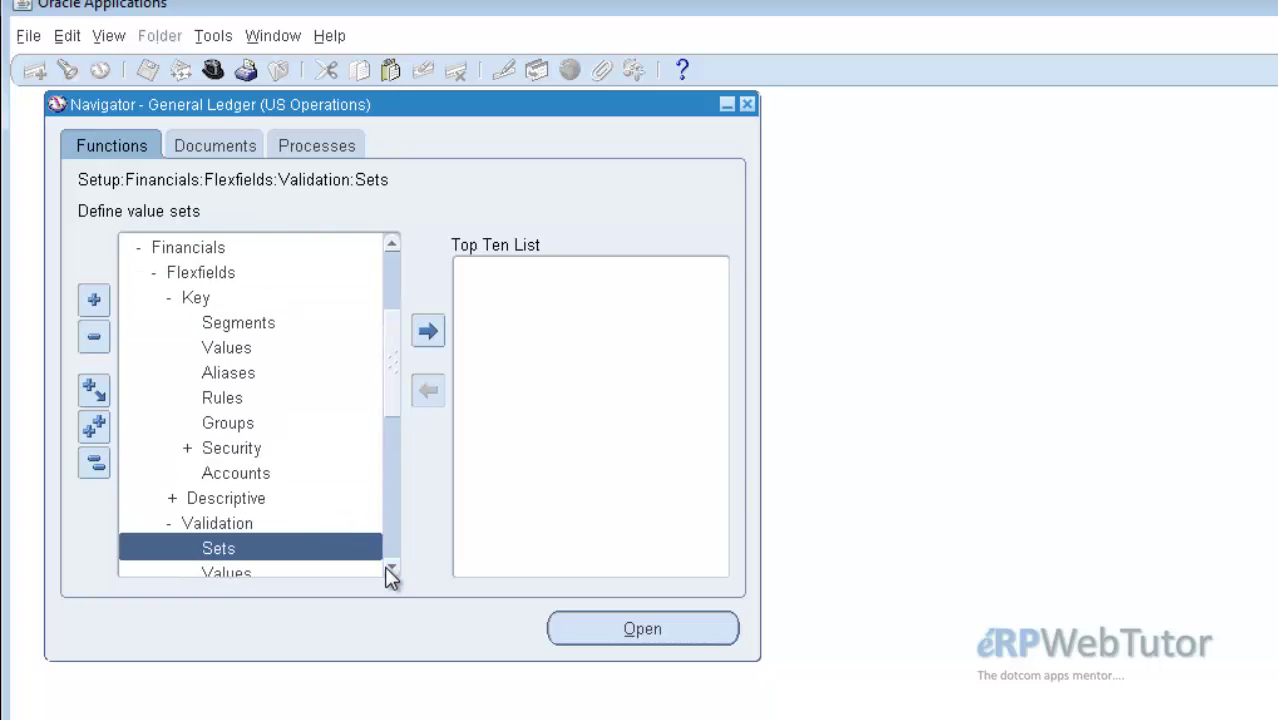
{"action": "left_click", "coordinate": [391, 567]}
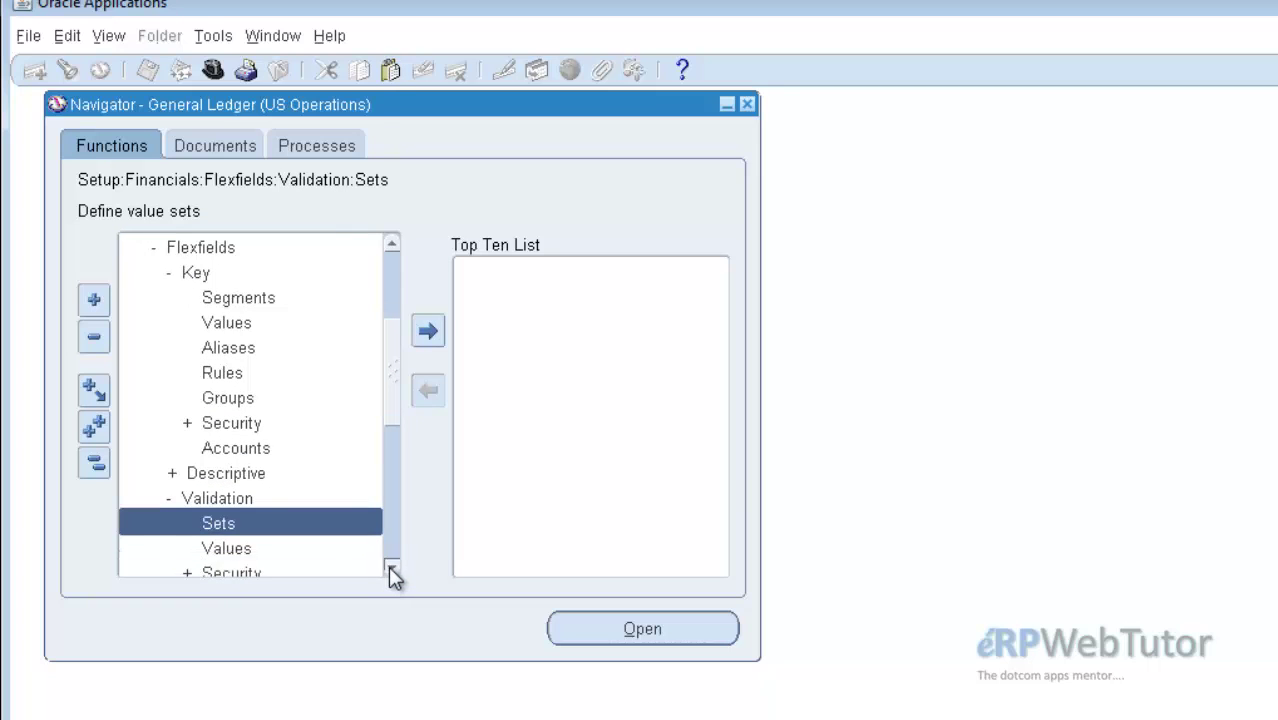
{"action": "left_click", "coordinate": [391, 567]}
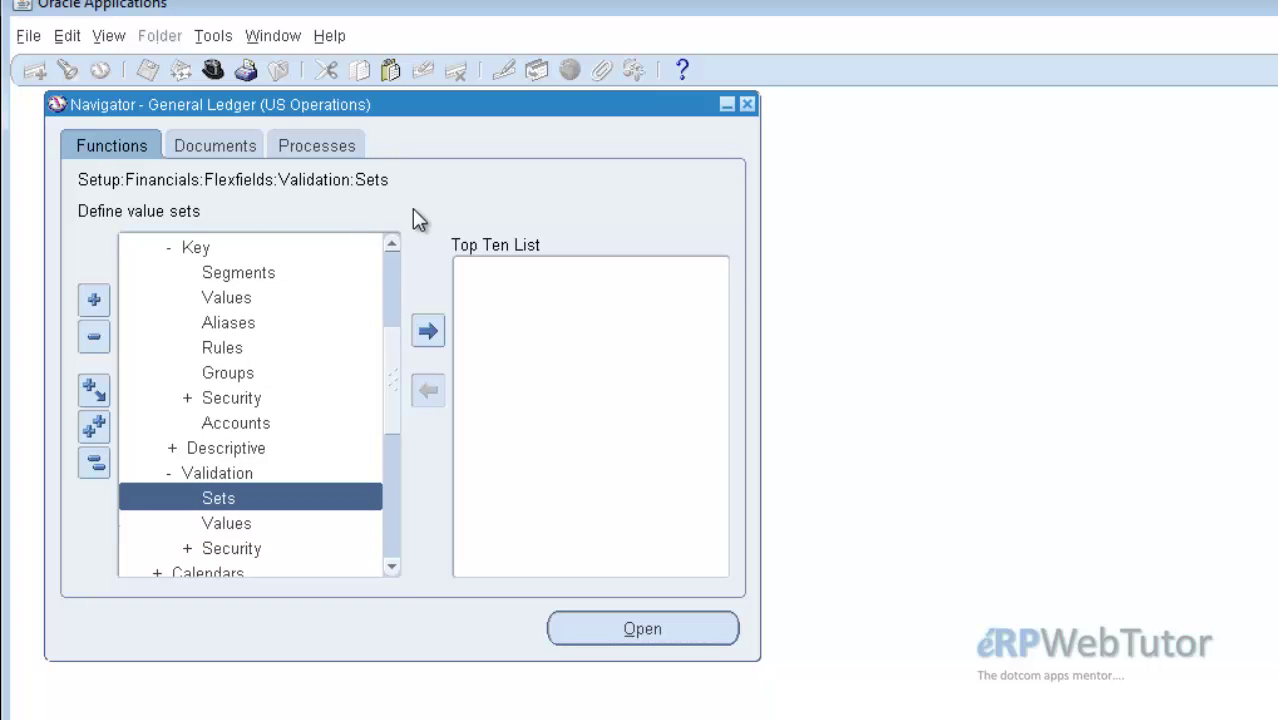
{"action": "double_click", "coordinate": [275, 494]}
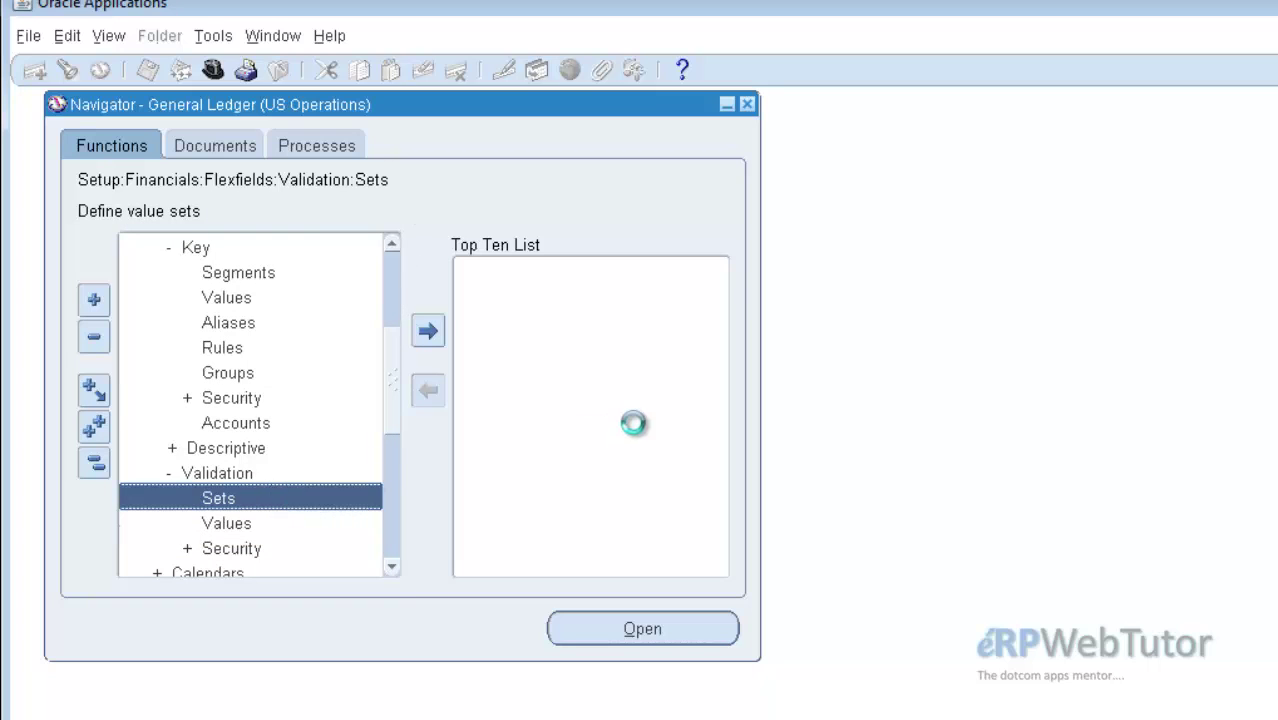
{"action": "left_click_drag", "start_coordinate": [487, 103], "coordinate": [812, 146]}
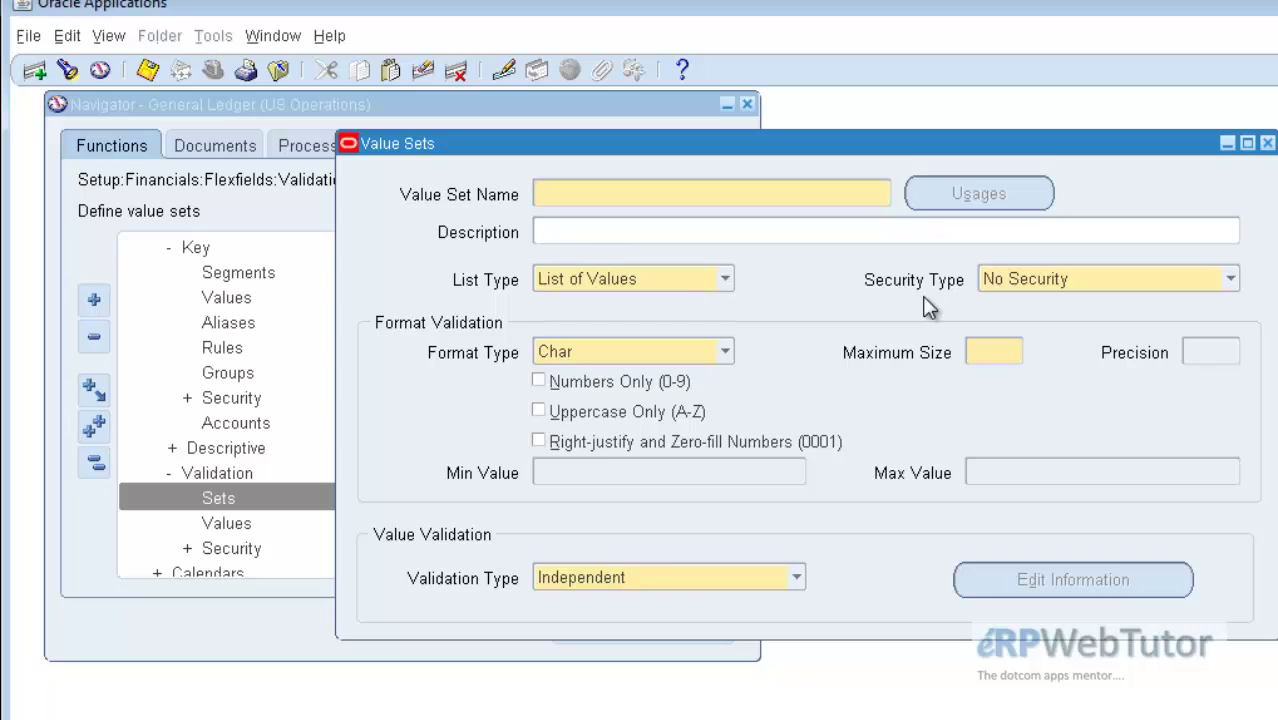
- Define a value set named Operation Employees with format type Number and a maximum size of 5
{"action": "type", "text": "Operation Employ"}
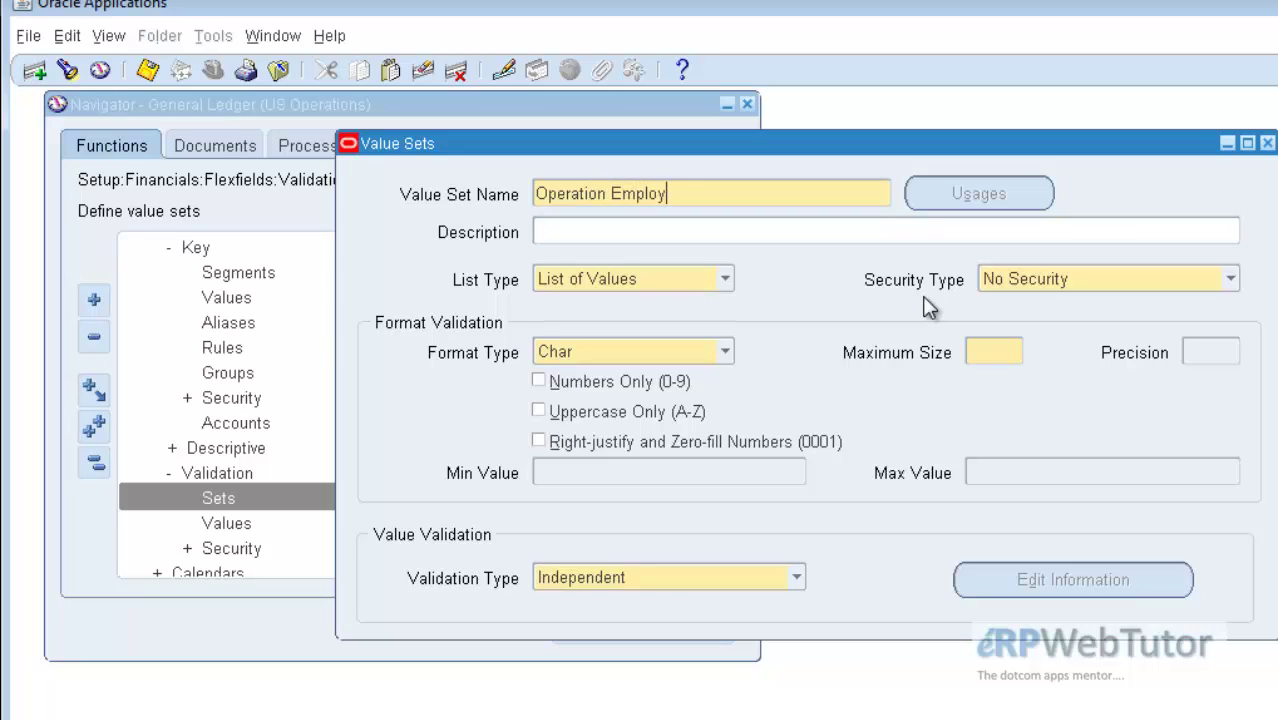
{"action": "type", "text": "ees"}
{"action": "key", "text": "Tab"}
{"action": "key", "text": "Tab"}
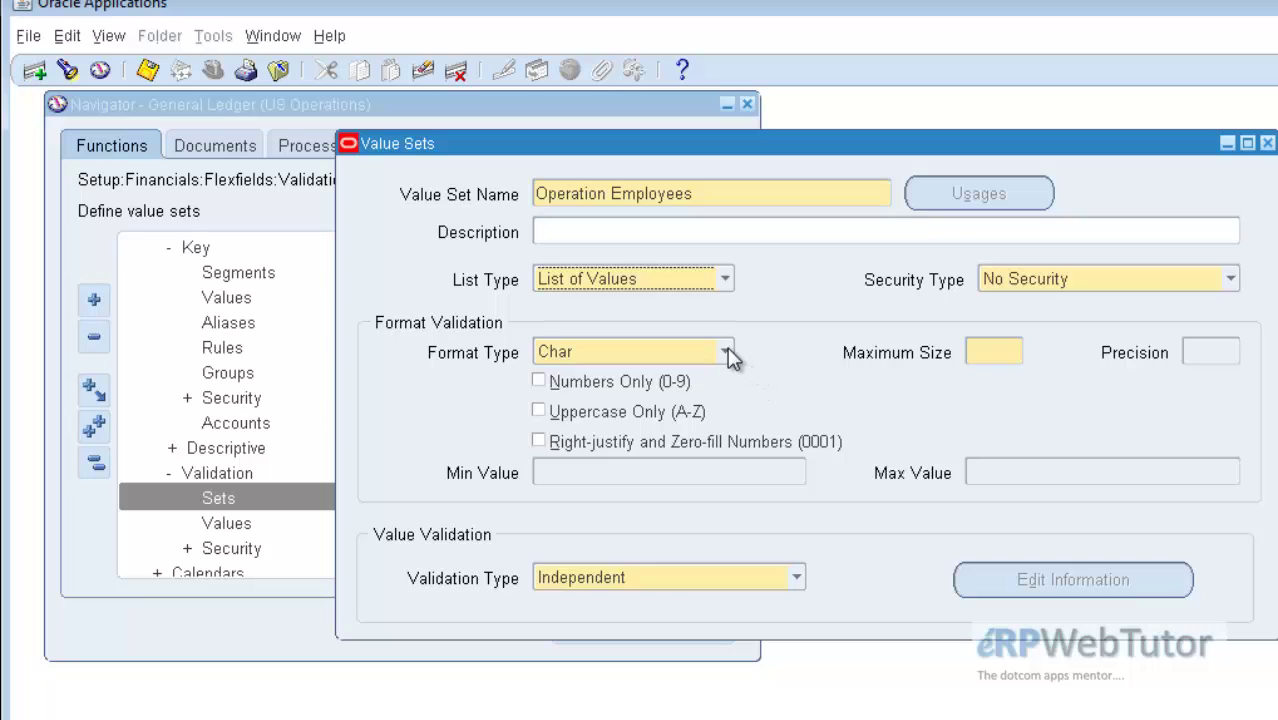
{"action": "left_click", "coordinate": [729, 356]}
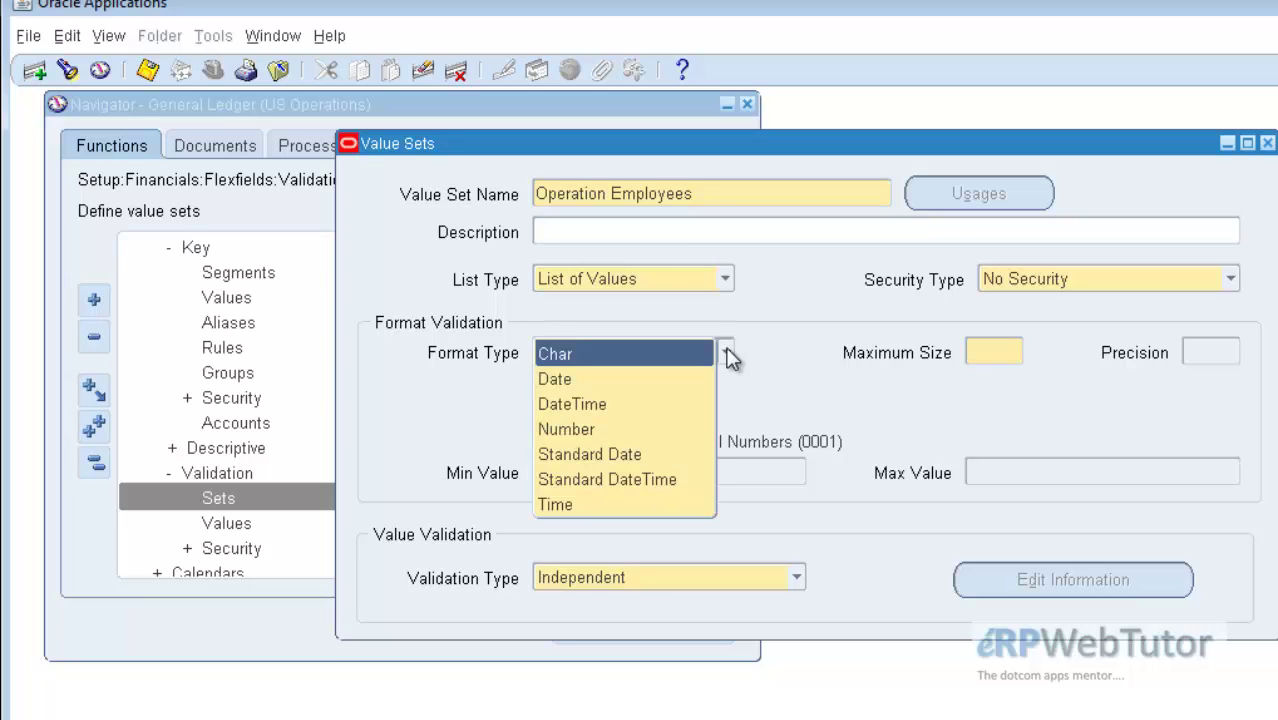
{"action": "left_click", "coordinate": [575, 425]}
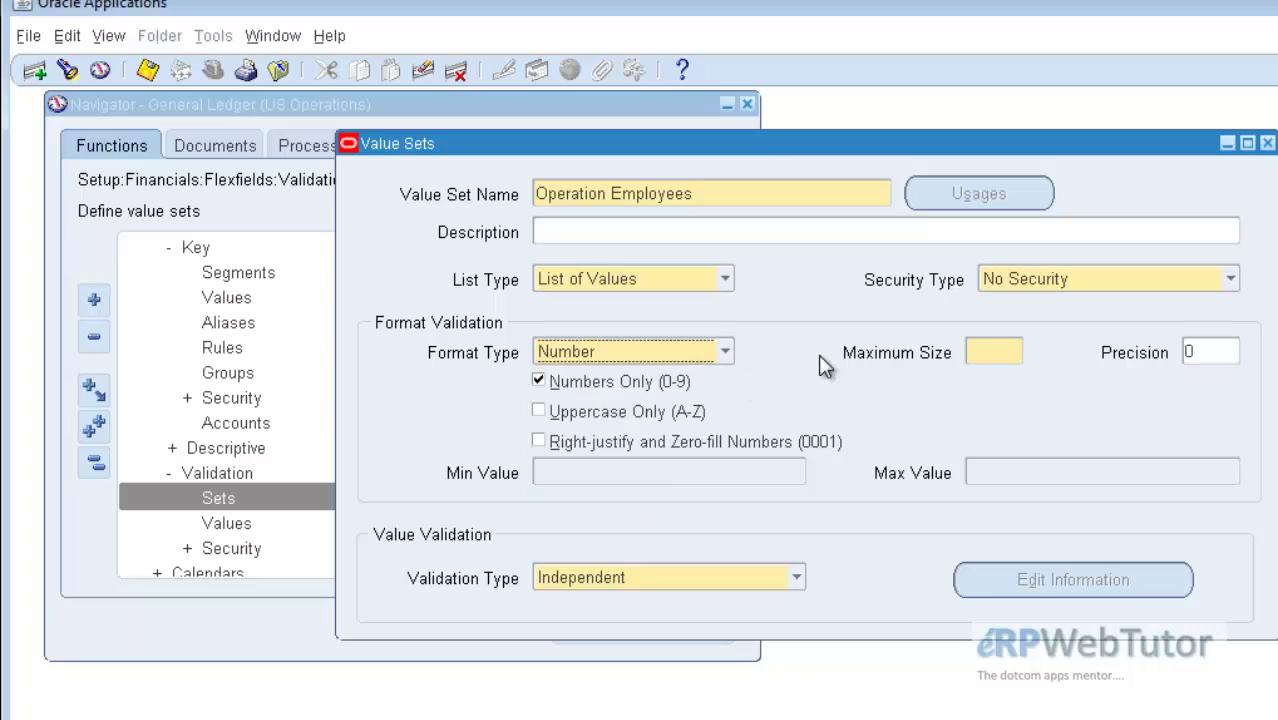
{"action": "left_click", "coordinate": [977, 352]}
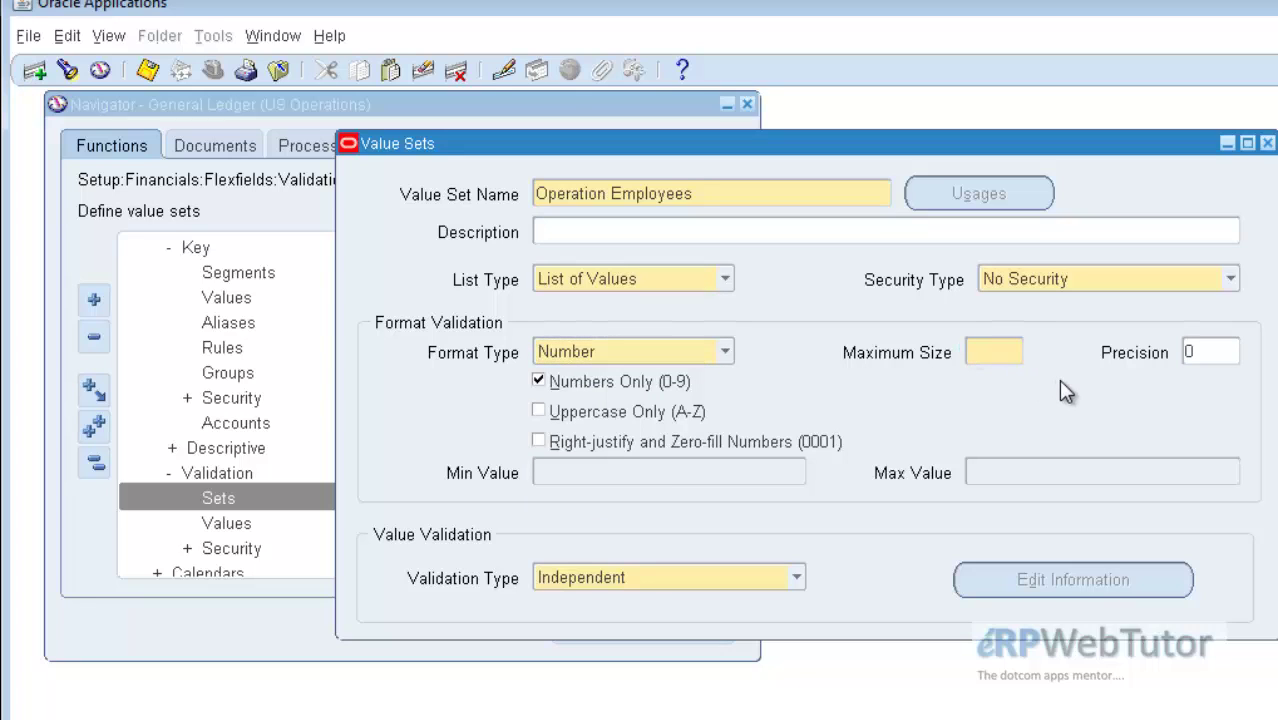
{"action": "type", "text": "5"}
{"action": "key", "text": "Tab"}
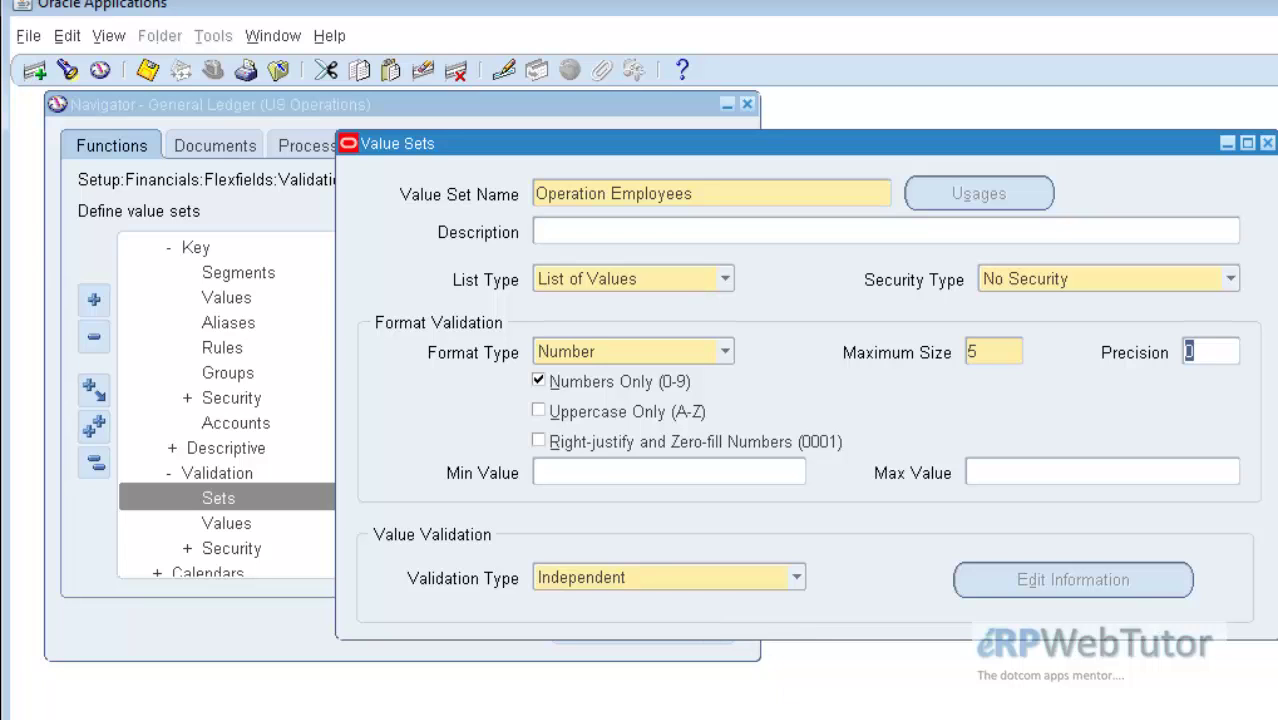
- Keep the validation type Independent and save the Operation Employees value set
{"action": "left_click", "coordinate": [797, 577]}
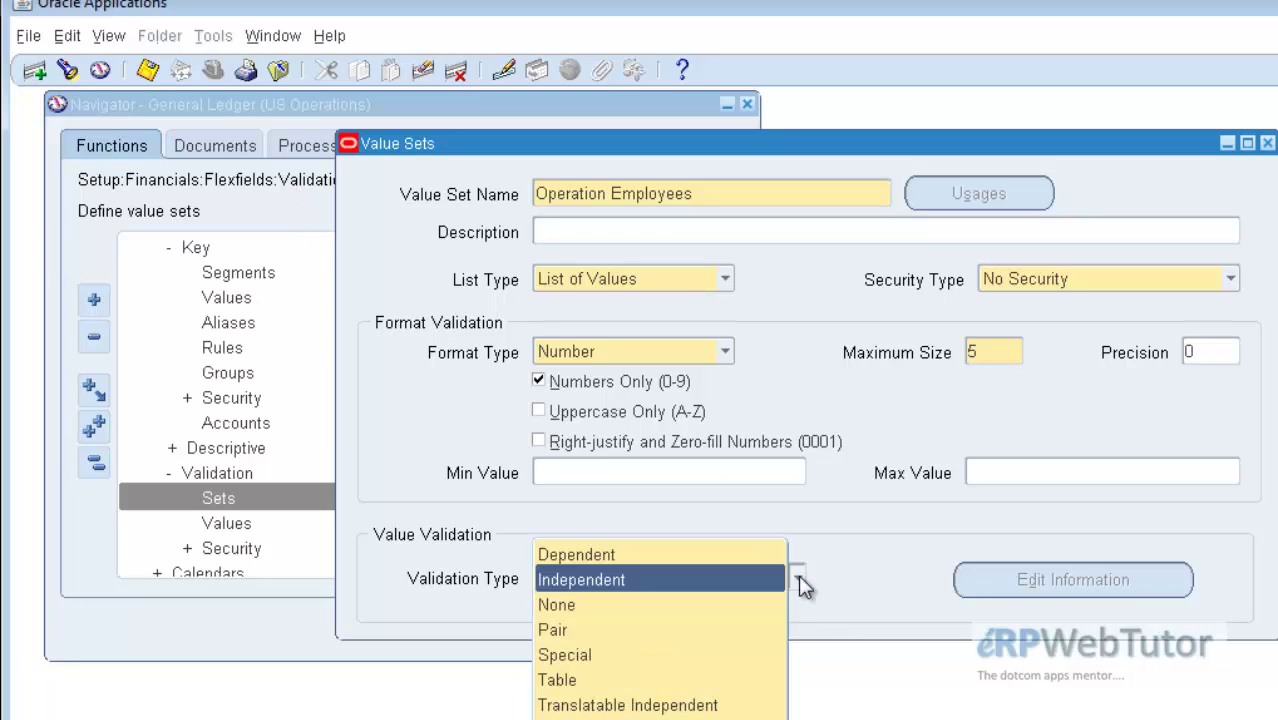
{"action": "left_click", "coordinate": [798, 577]}
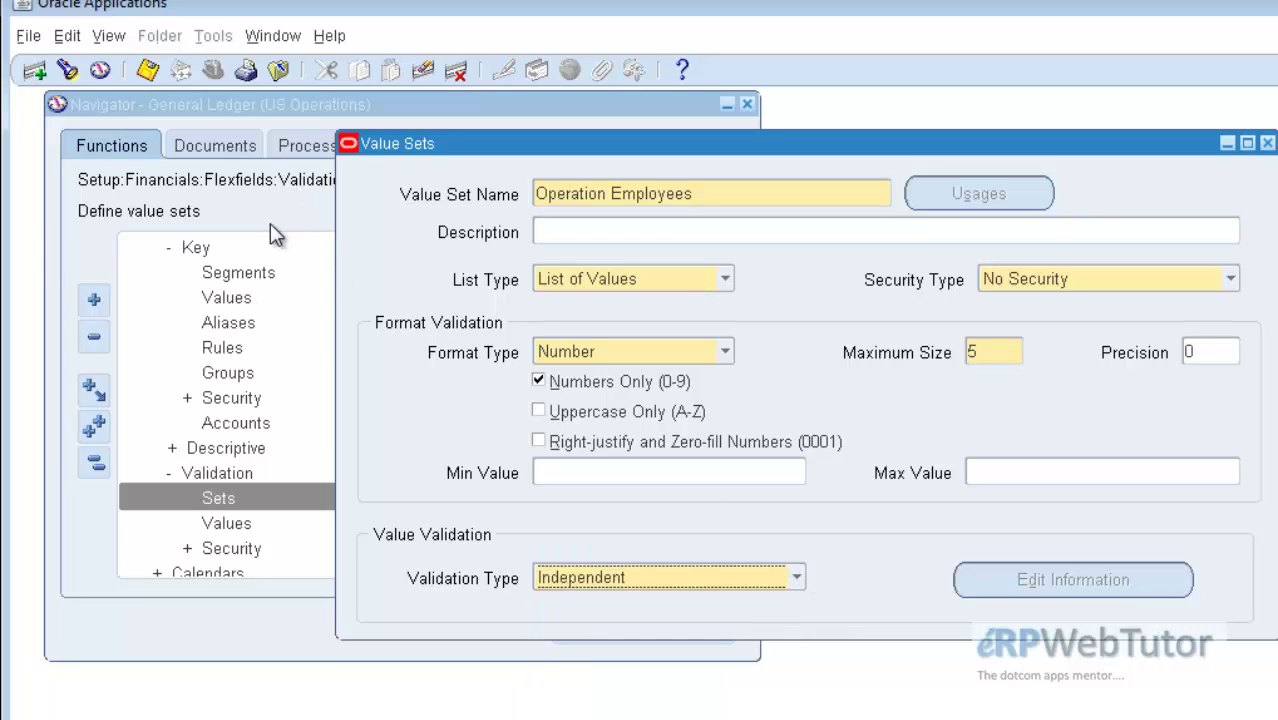
{"action": "left_click", "coordinate": [145, 70]}
{"action": "left_click", "coordinate": [707, 195]}
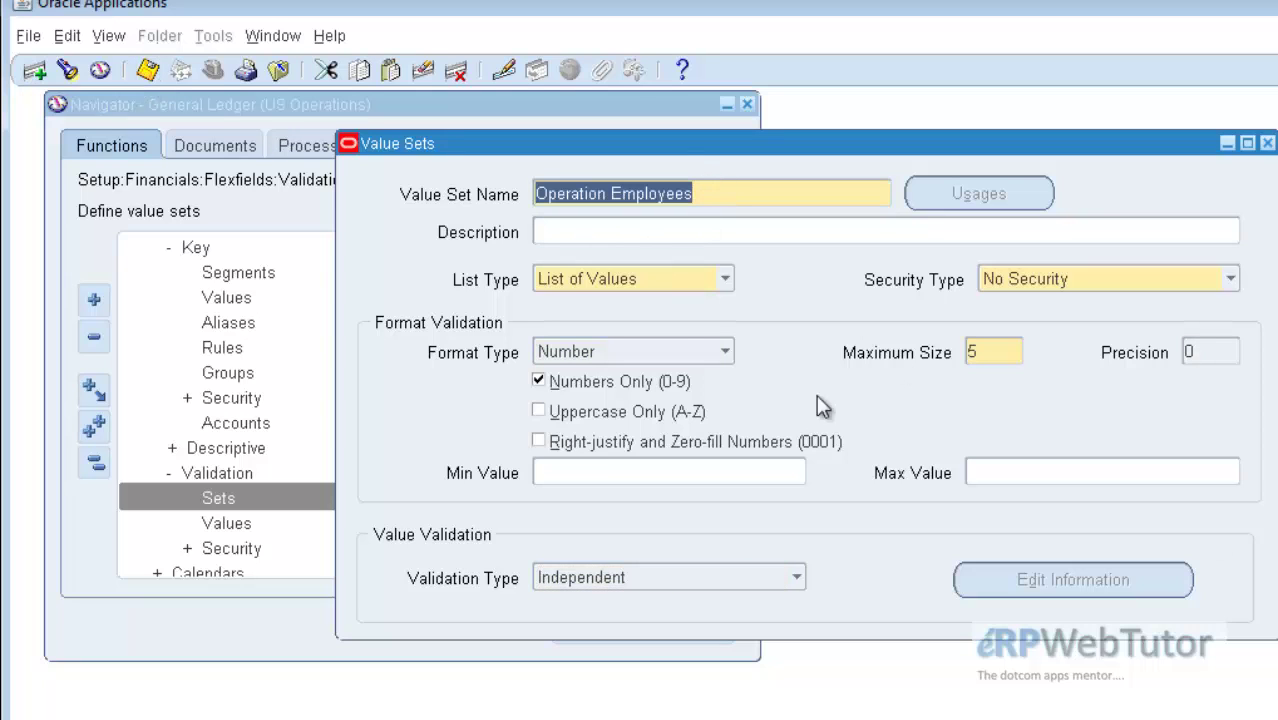
- Create a new value set record named Operation Future with format type Number
{"action": "left_click", "coordinate": [34, 72]}
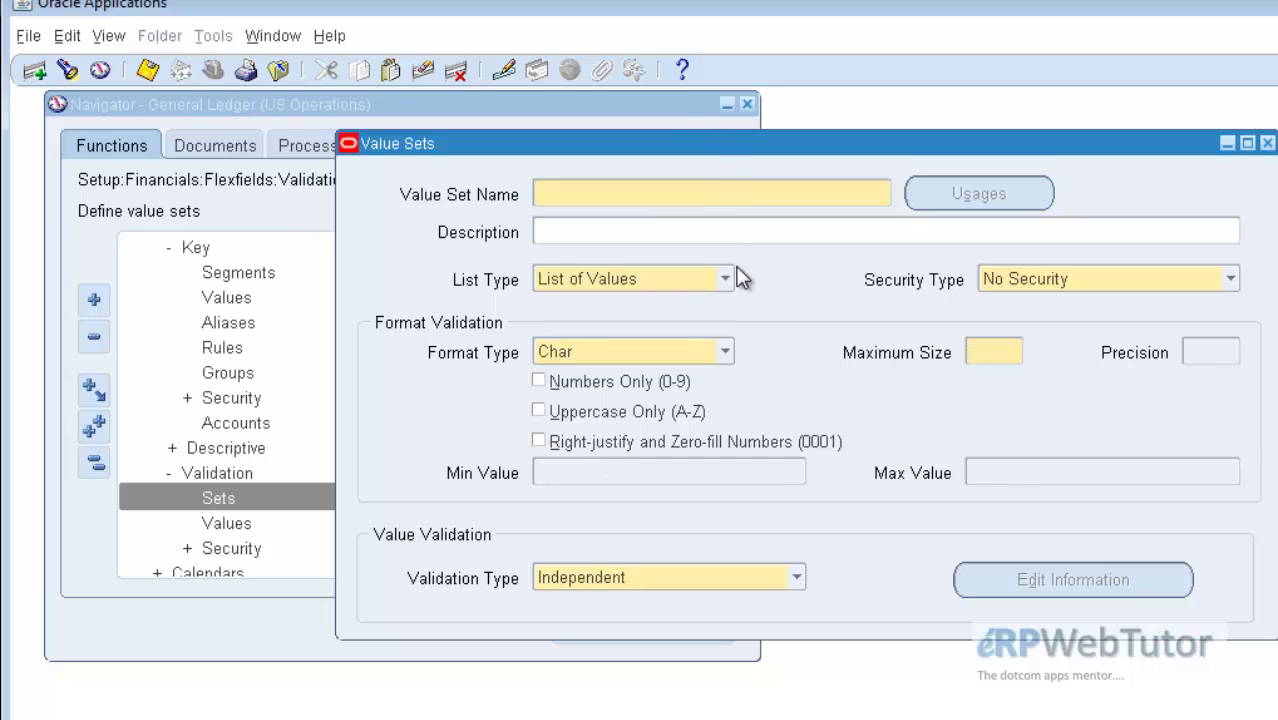
{"action": "type", "text": "Operation Future"}
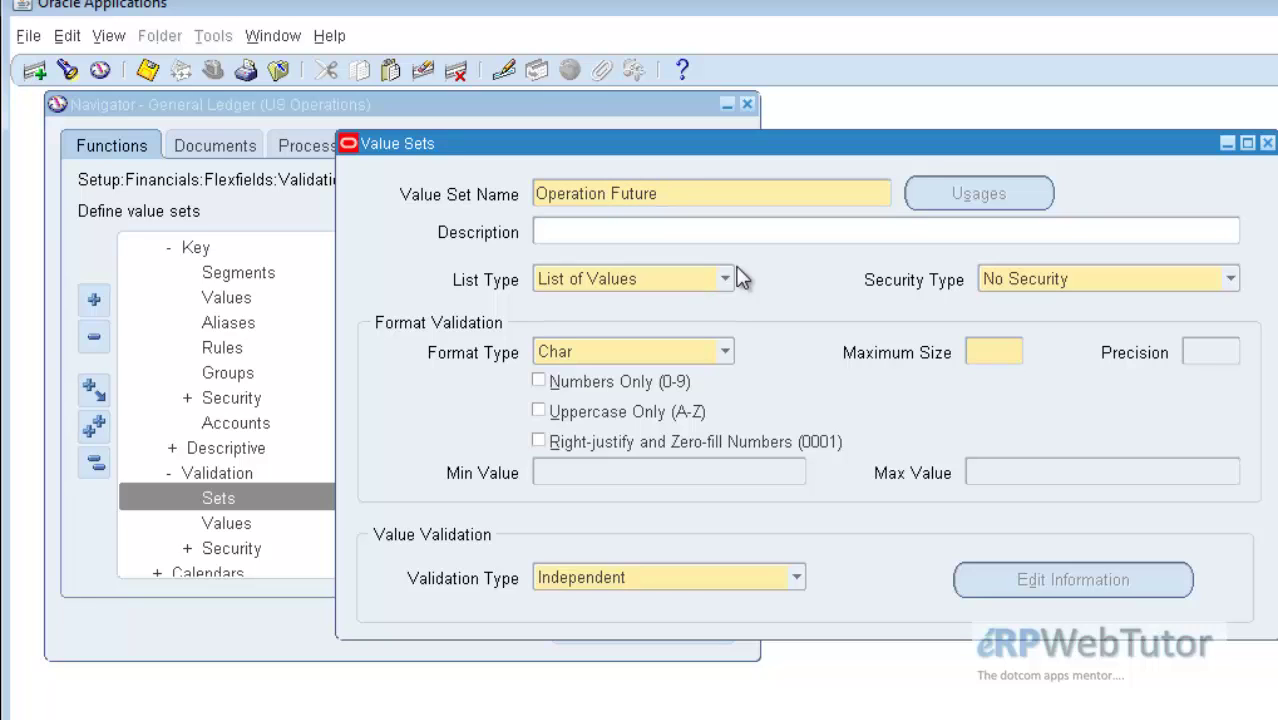
{"action": "key", "text": "Tab"}
{"action": "left_click", "coordinate": [726, 351]}
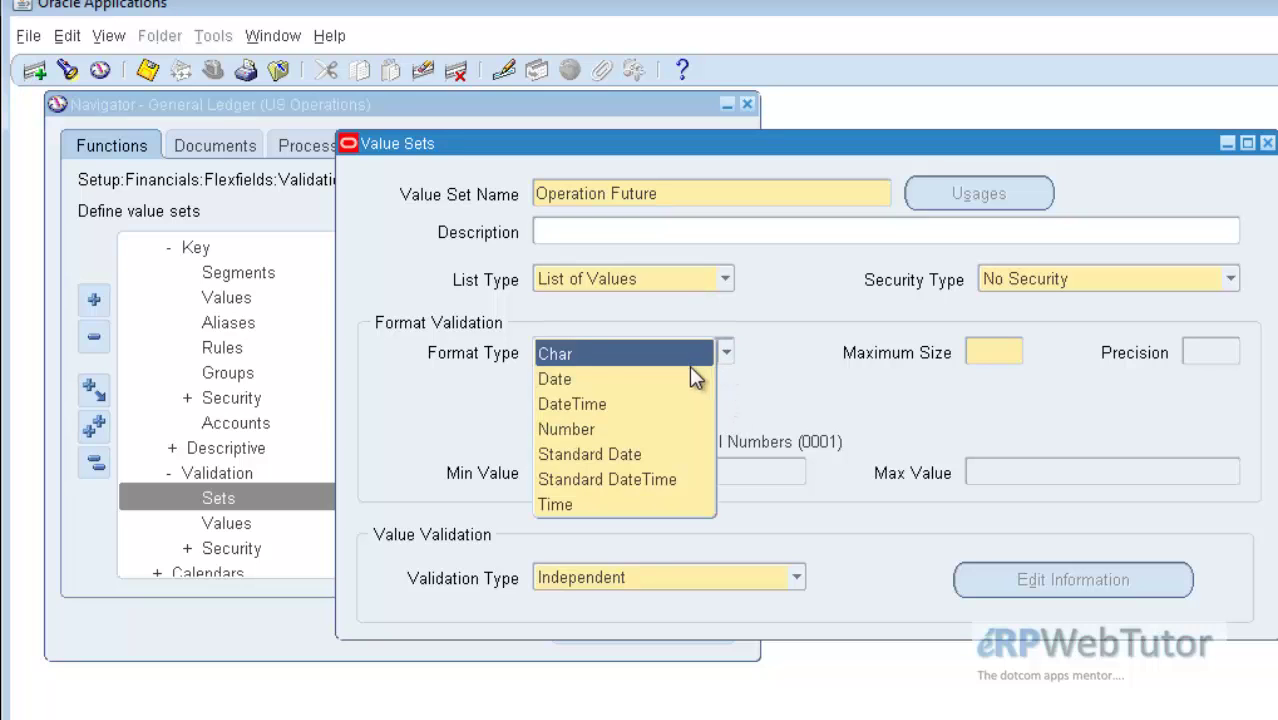
{"action": "left_click", "coordinate": [600, 428]}
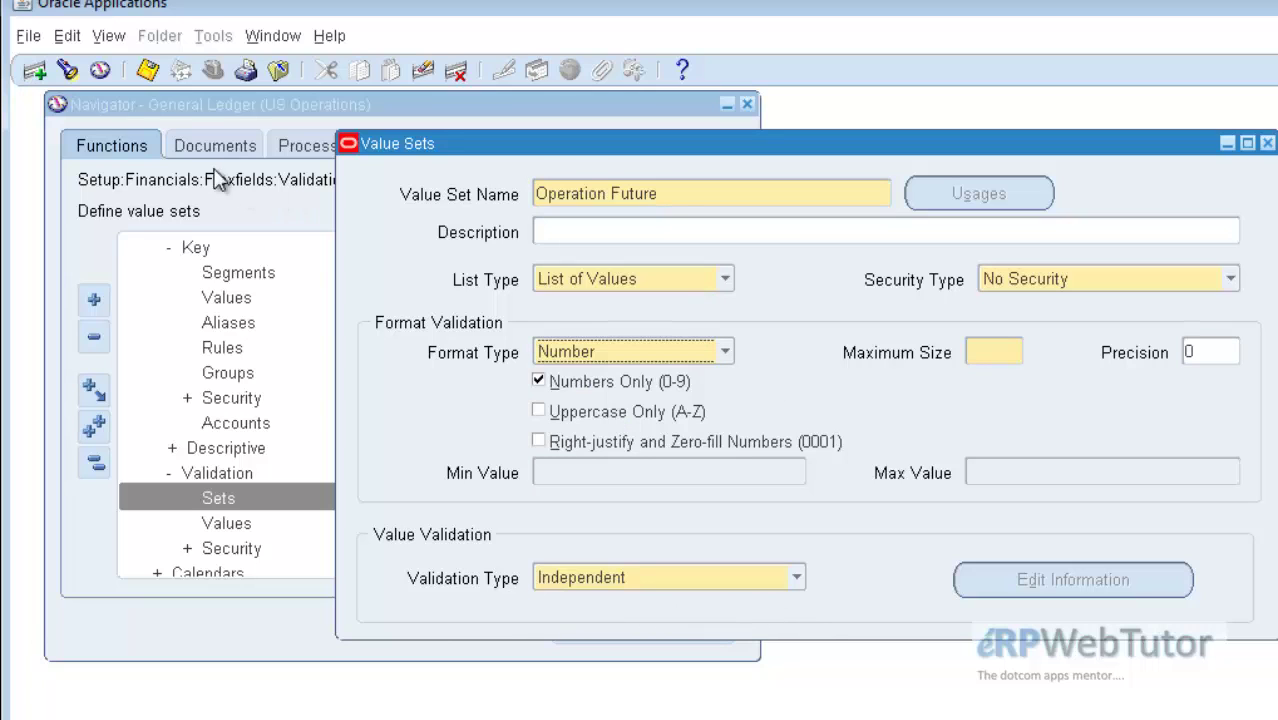
- Set the Operation Future maximum size to 3, save the value set and close its window
{"action": "left_click", "coordinate": [145, 72]}
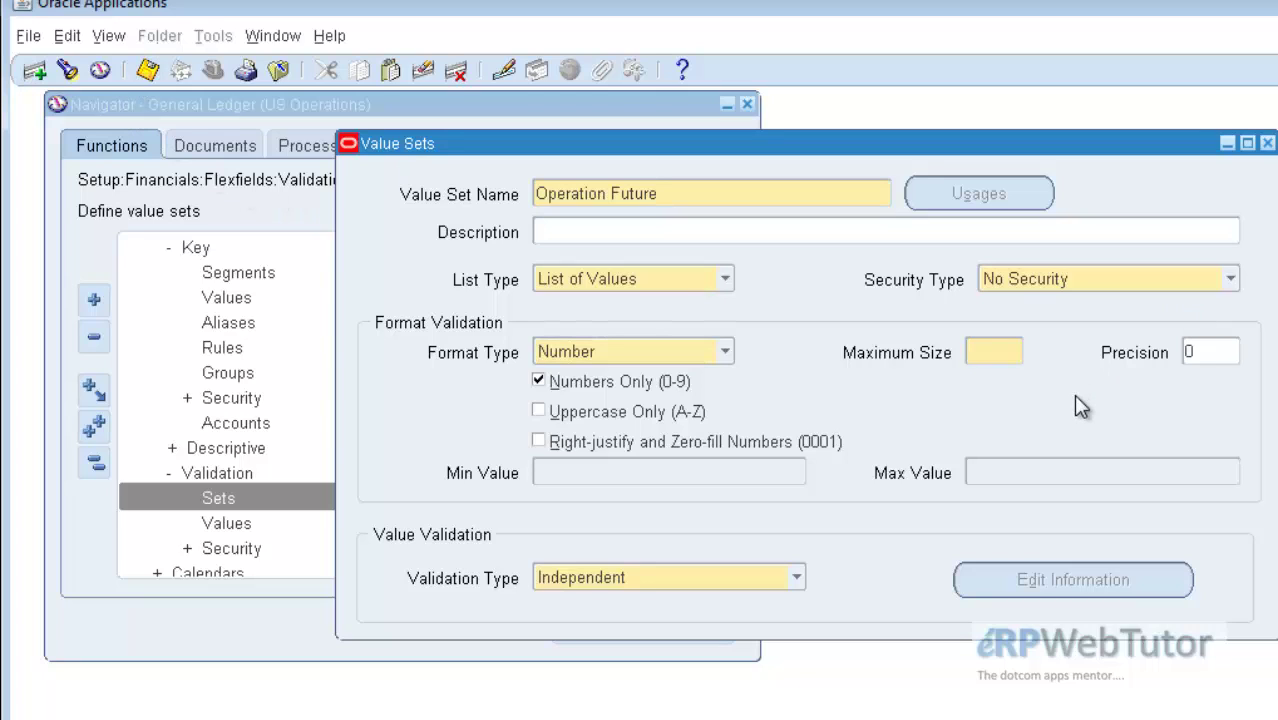
{"action": "type", "text": "3"}
{"action": "key", "text": "Tab"}
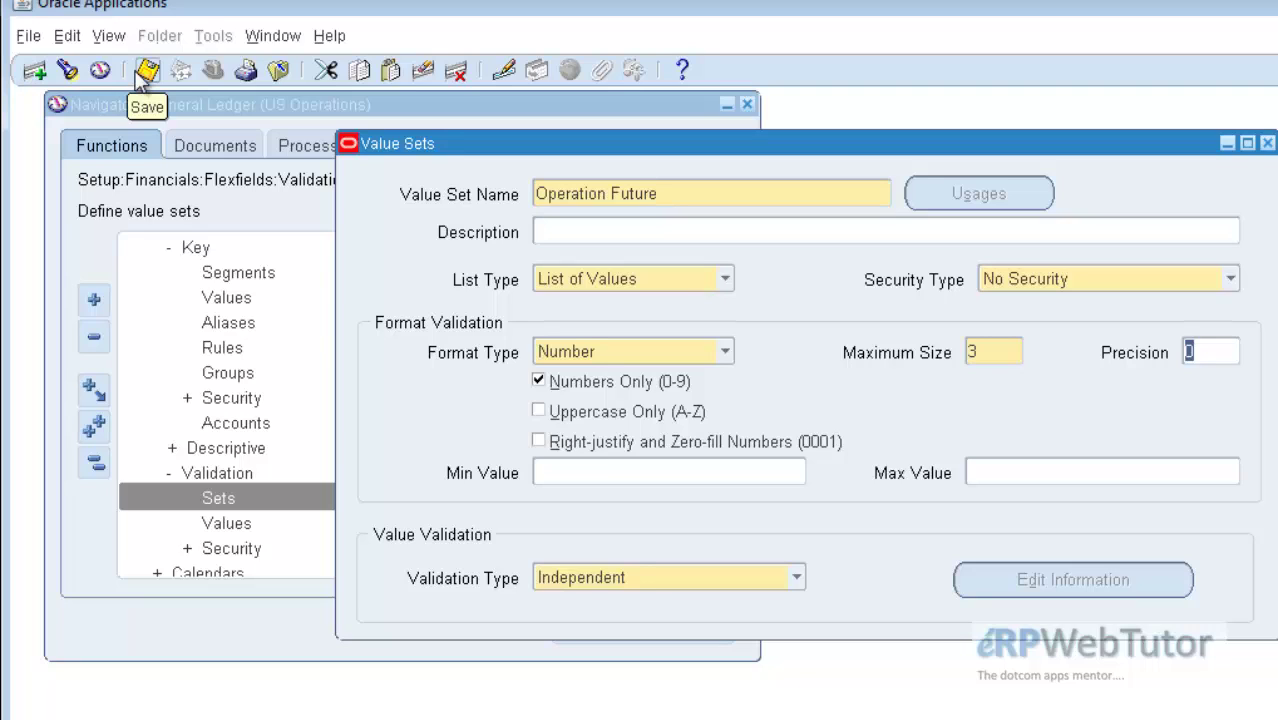
{"action": "left_click", "coordinate": [146, 72]}
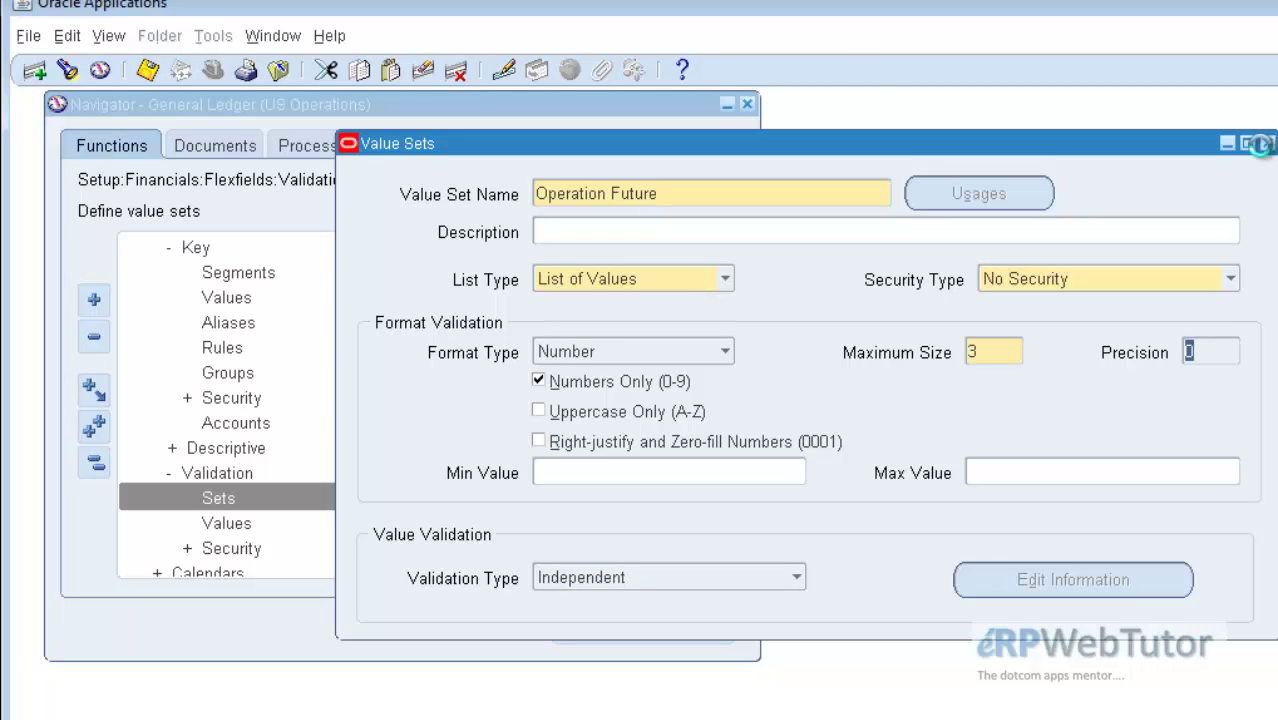
{"action": "left_click", "coordinate": [1264, 144]}
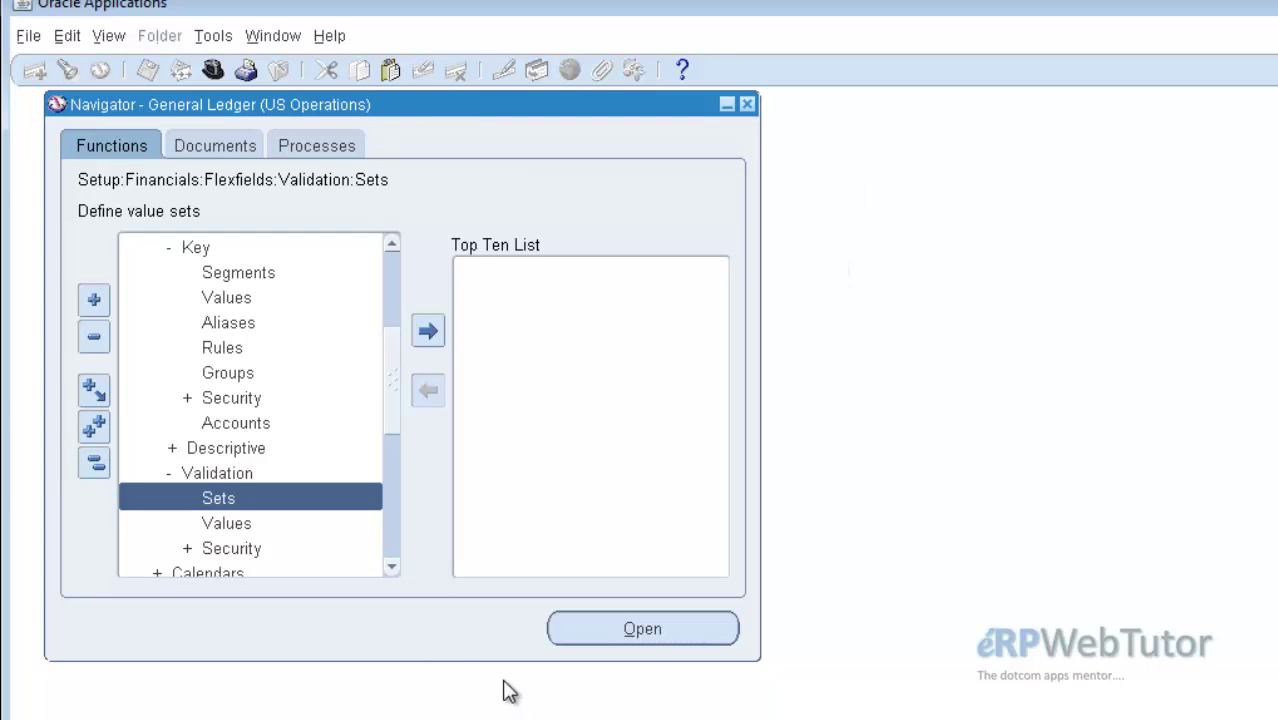
- Open the Values function under Validation and bring the value set search window to the front
{"action": "left_click", "coordinate": [393, 567]}
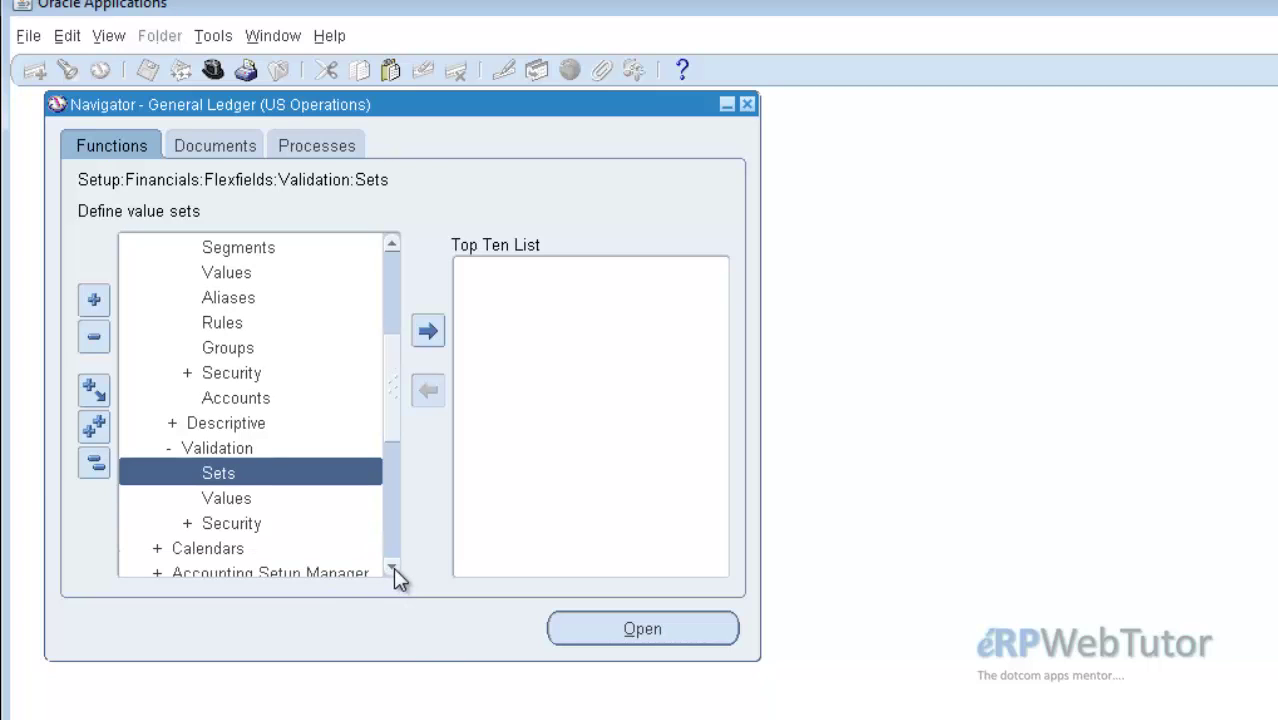
{"action": "double_click", "coordinate": [251, 499]}
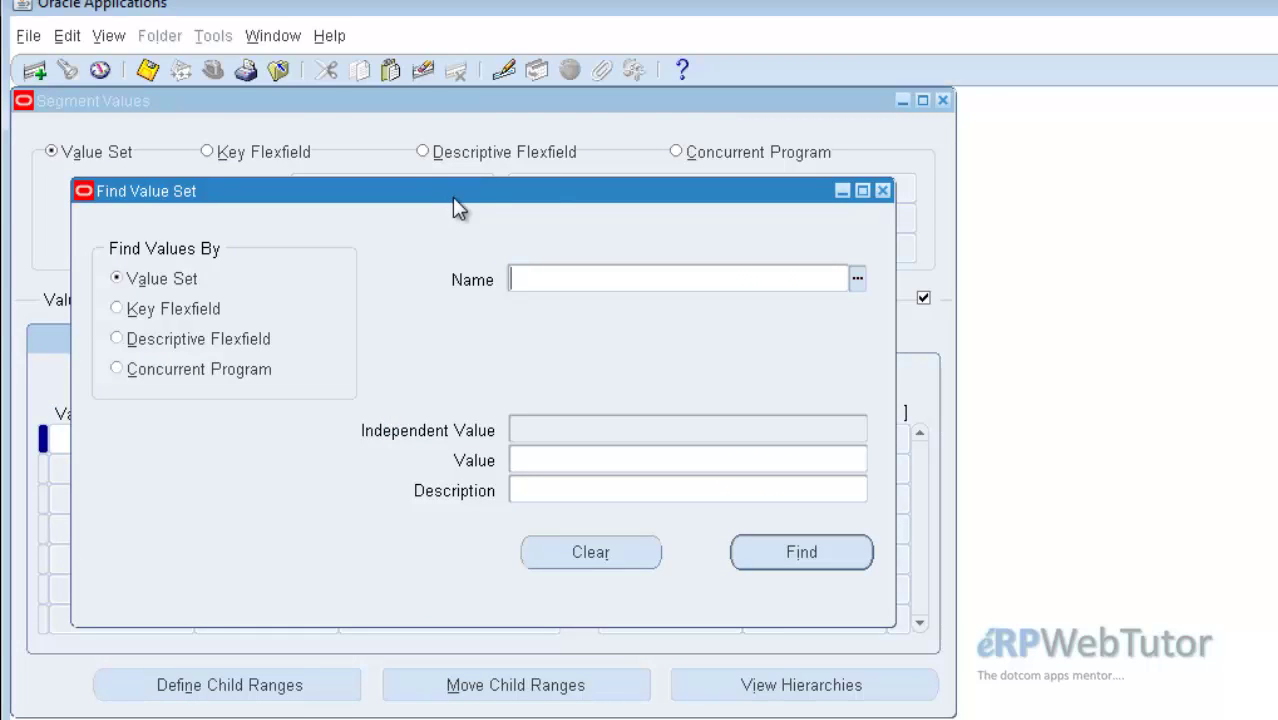
{"action": "left_click_drag", "start_coordinate": [456, 205], "coordinate": [964, 220]}
{"action": "left_click", "coordinate": [658, 103]}
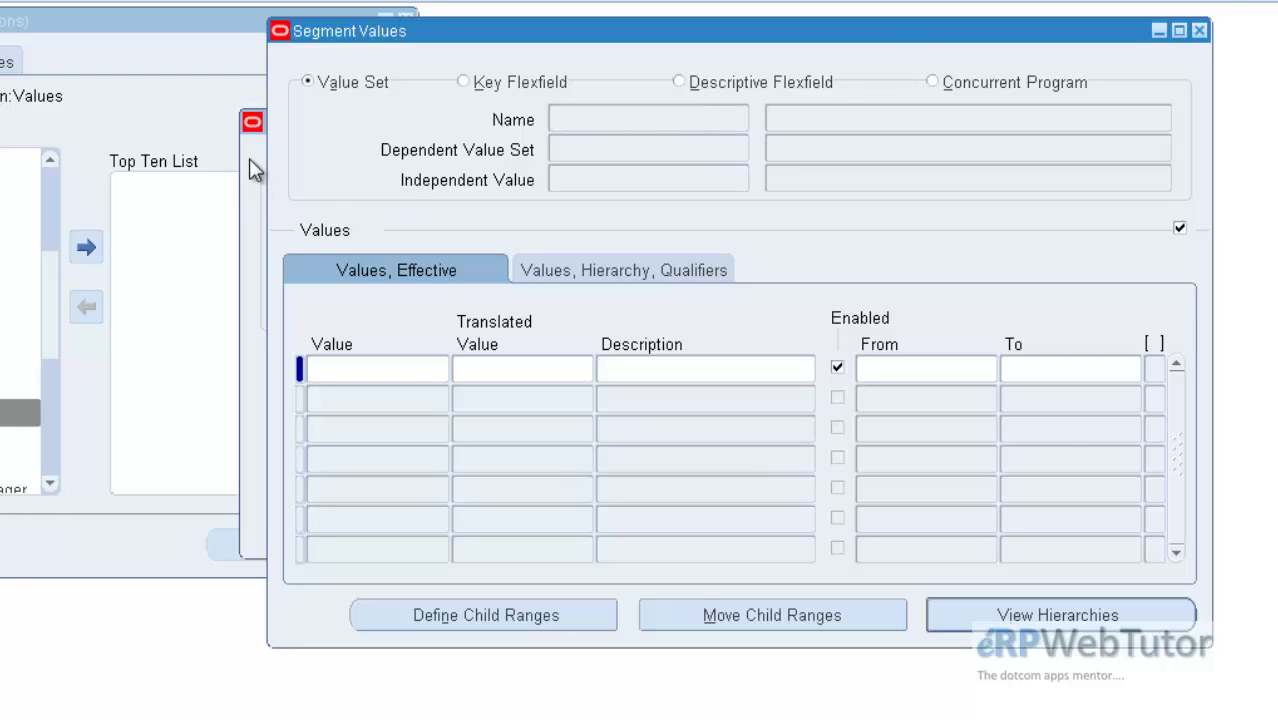
{"action": "left_click", "coordinate": [249, 158]}
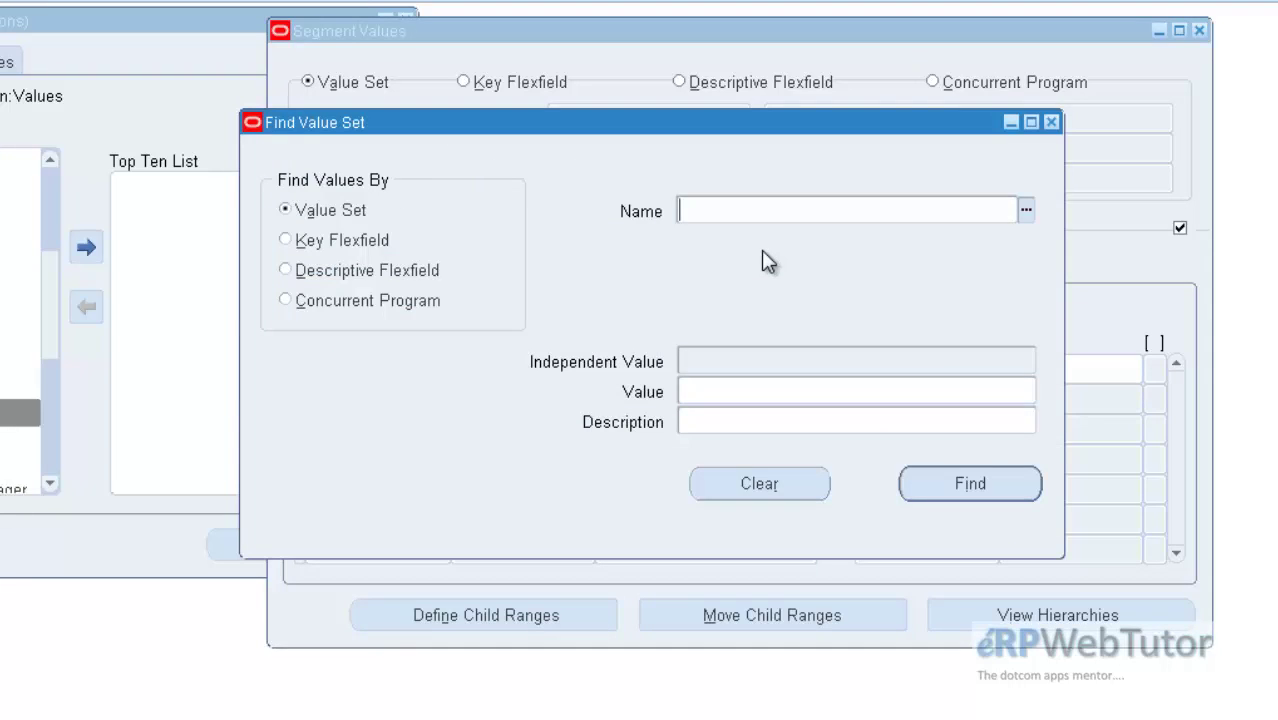
- Search the value sets for operation%, load Operation Employees and go to its first empty value row
{"action": "type", "text": "oper"}
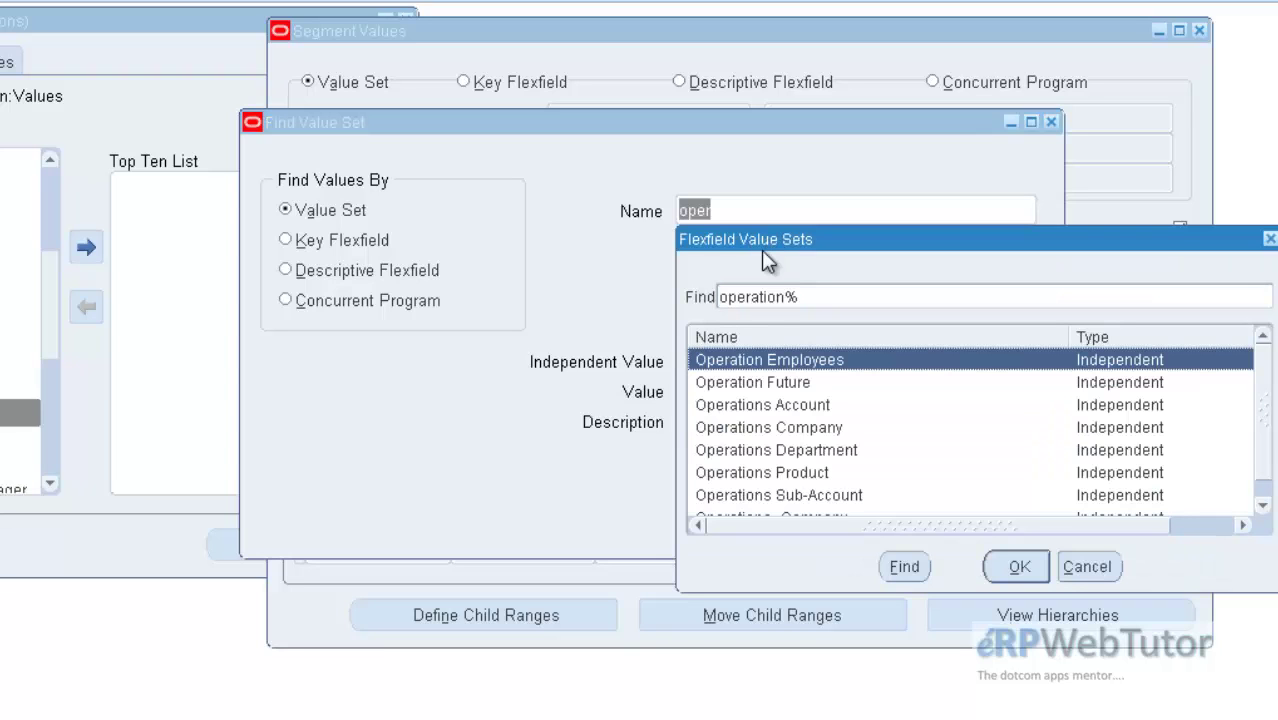
{"action": "key", "text": "Down"}
{"action": "key", "text": "Up"}
{"action": "key", "text": "Return"}
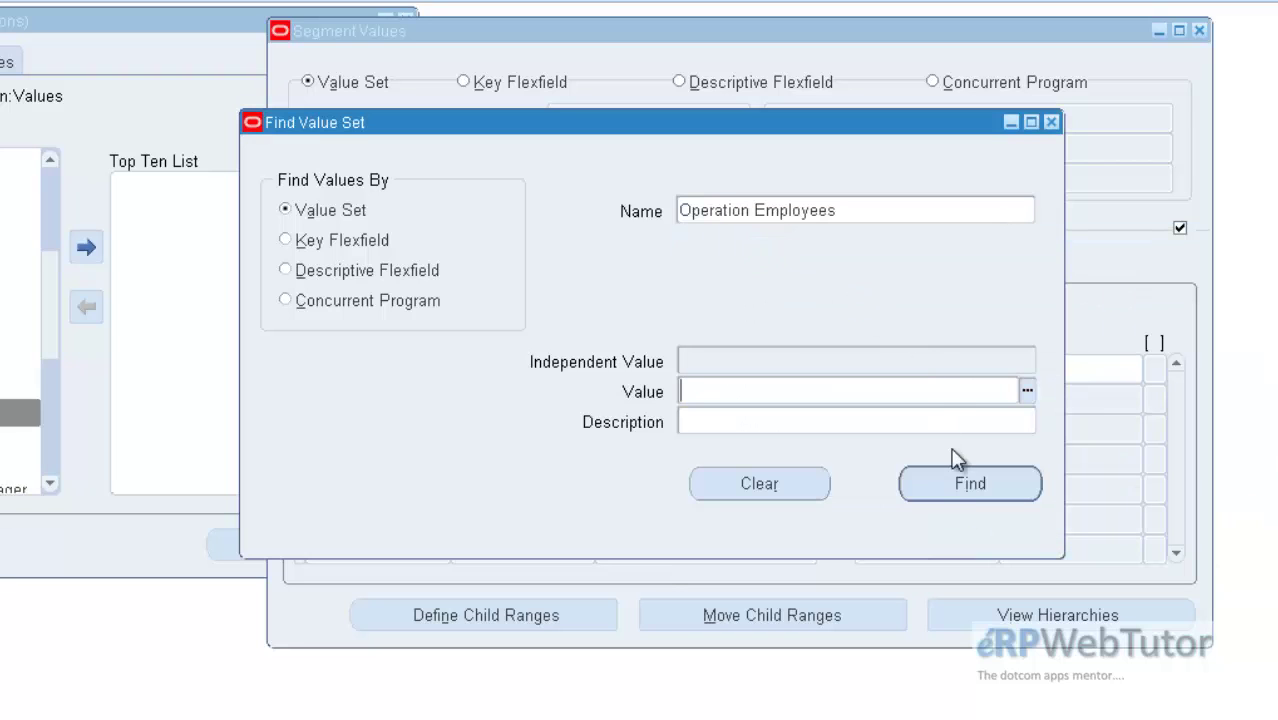
{"action": "left_click", "coordinate": [960, 480]}
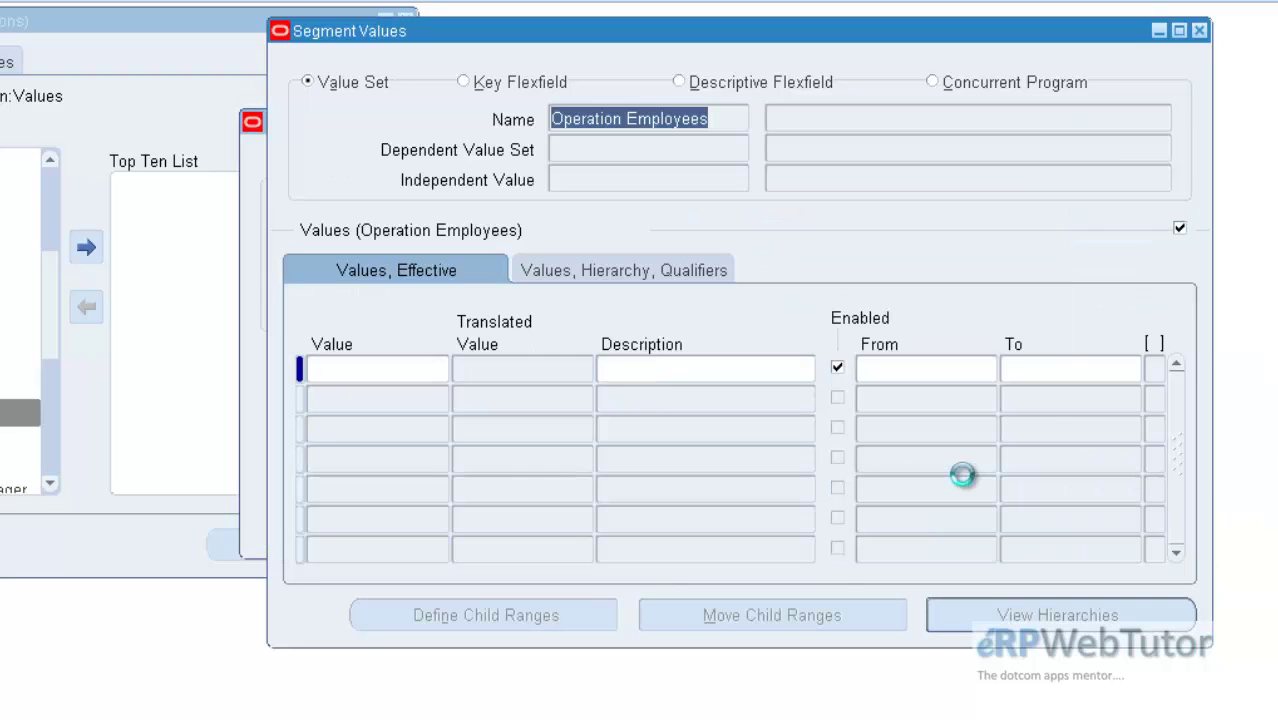
{"action": "left_click", "coordinate": [368, 374]}
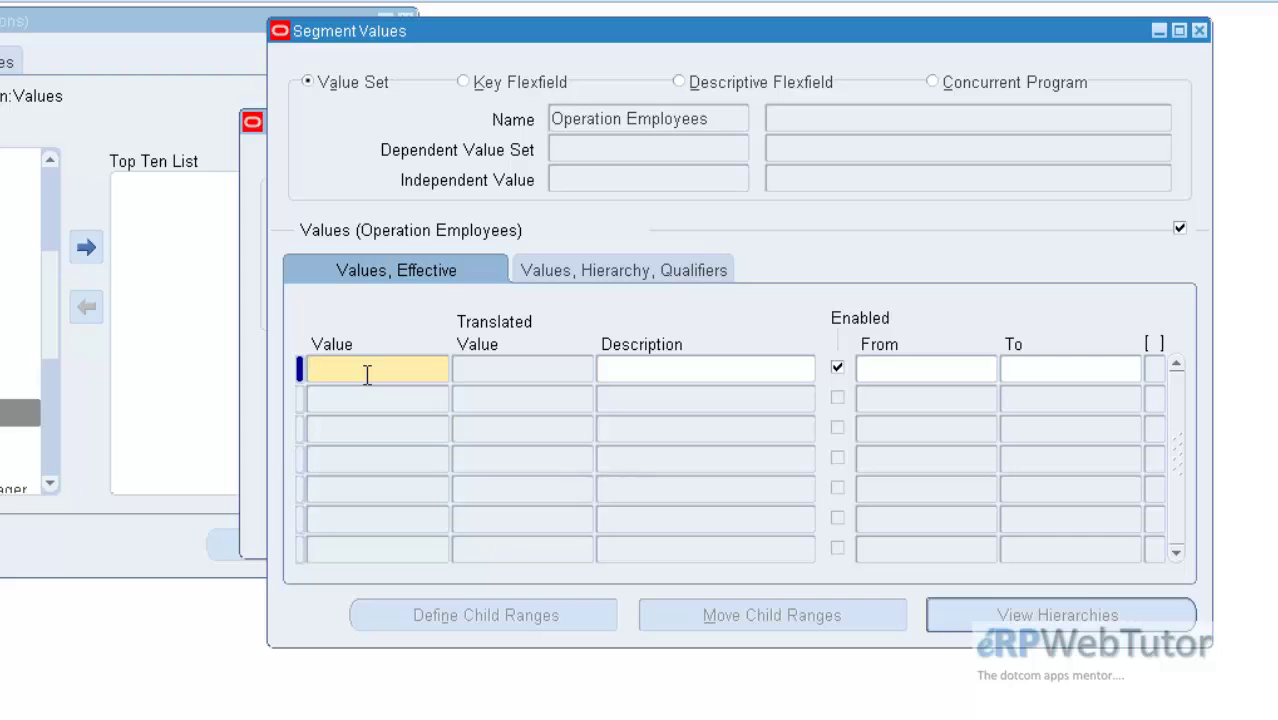
- Add the value 99999 with the description Dummy Employee to Operation Employees, save it and view its hierarchy and qualifiers
{"action": "type", "text": "99999"}
{"action": "left_click", "coordinate": [363, 372]}
{"action": "key", "text": "Tab"}
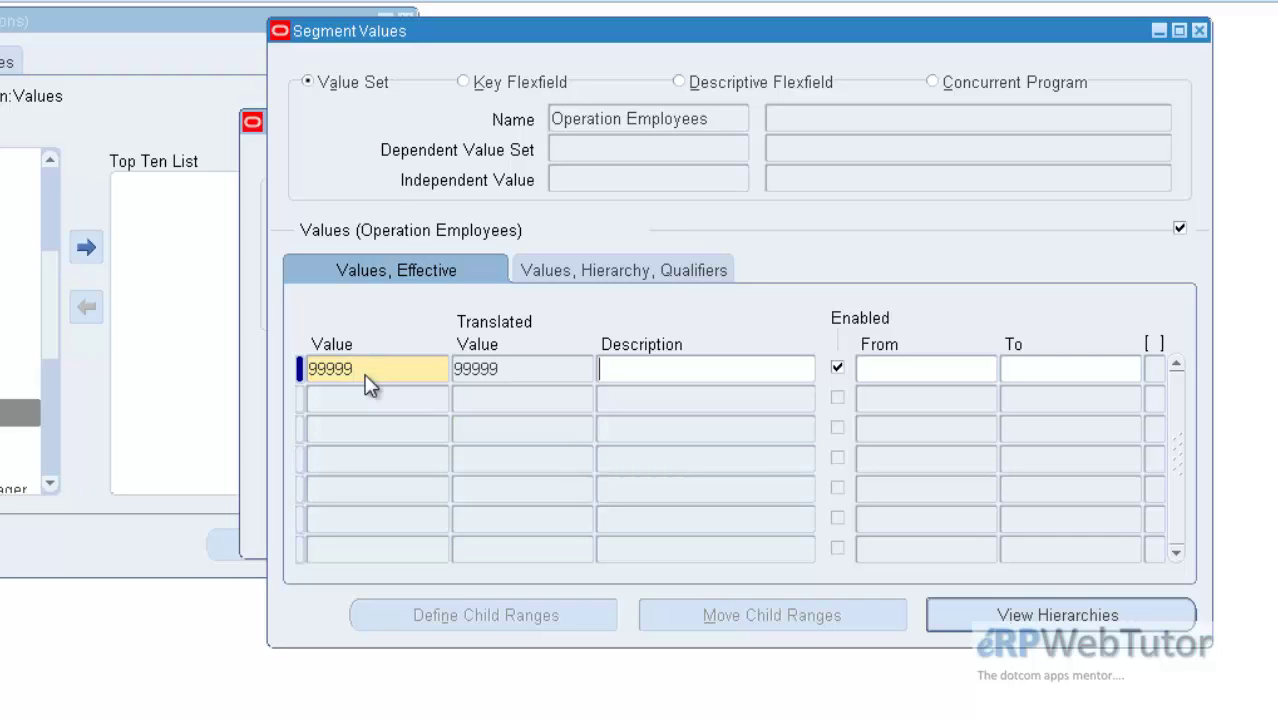
{"action": "type", "text": "Dummy Epl"}
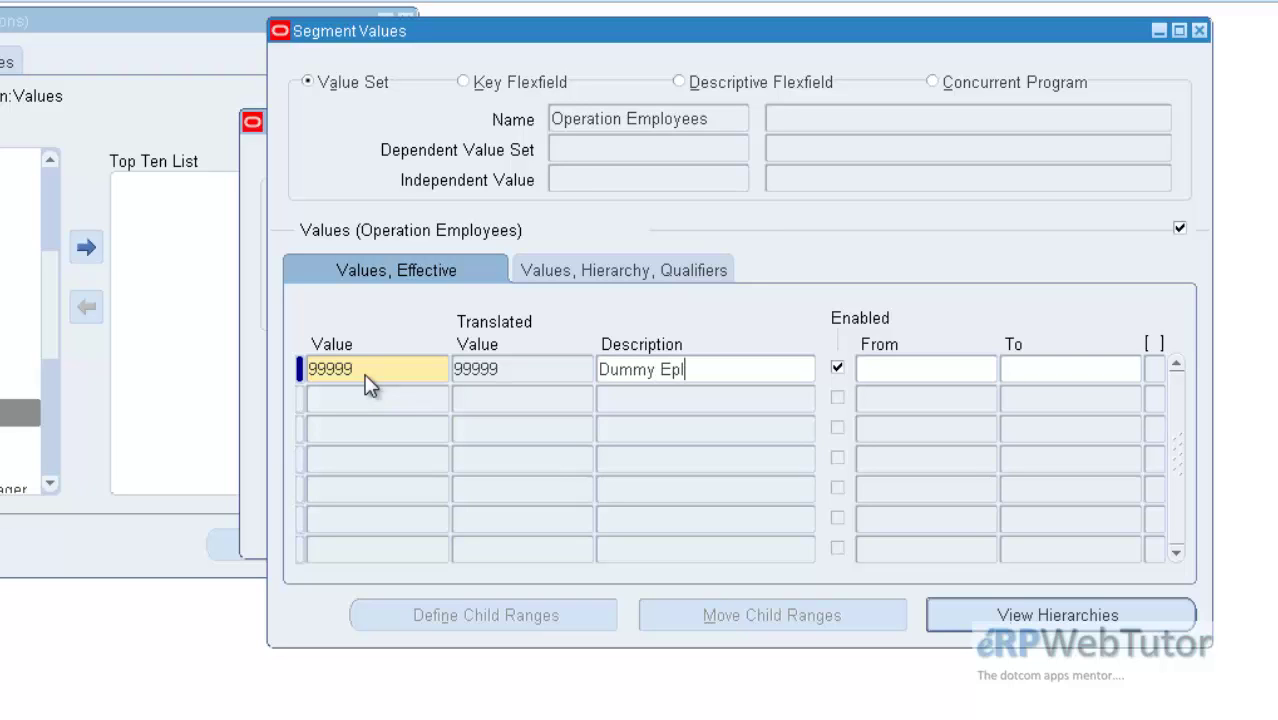
{"action": "type", "text": "oyee"}
{"action": "key", "text": "Left"}
{"action": "key", "text": "Left"}
{"action": "key", "text": "Left"}
{"action": "key", "text": "Left"}
{"action": "key", "text": "Left"}
{"action": "key", "text": "Left"}
{"action": "type", "text": "m"}
{"action": "left_click", "coordinate": [363, 372]}
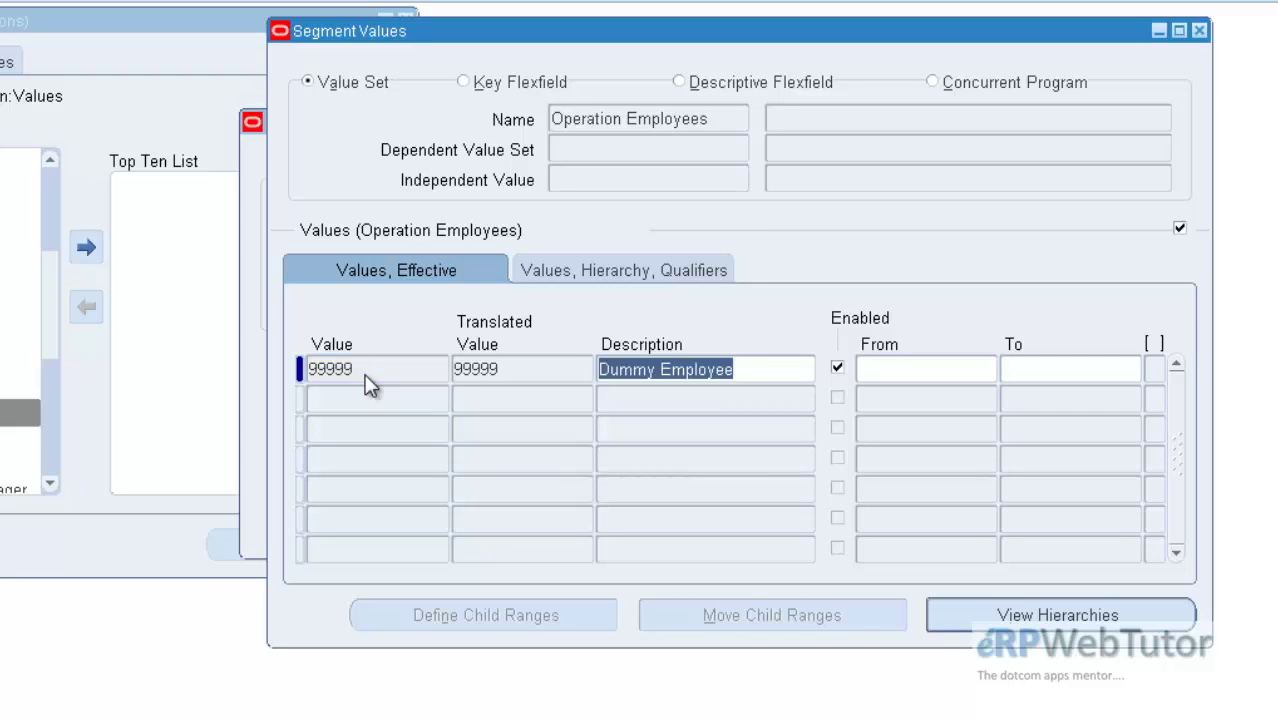
{"action": "left_click", "coordinate": [620, 268]}
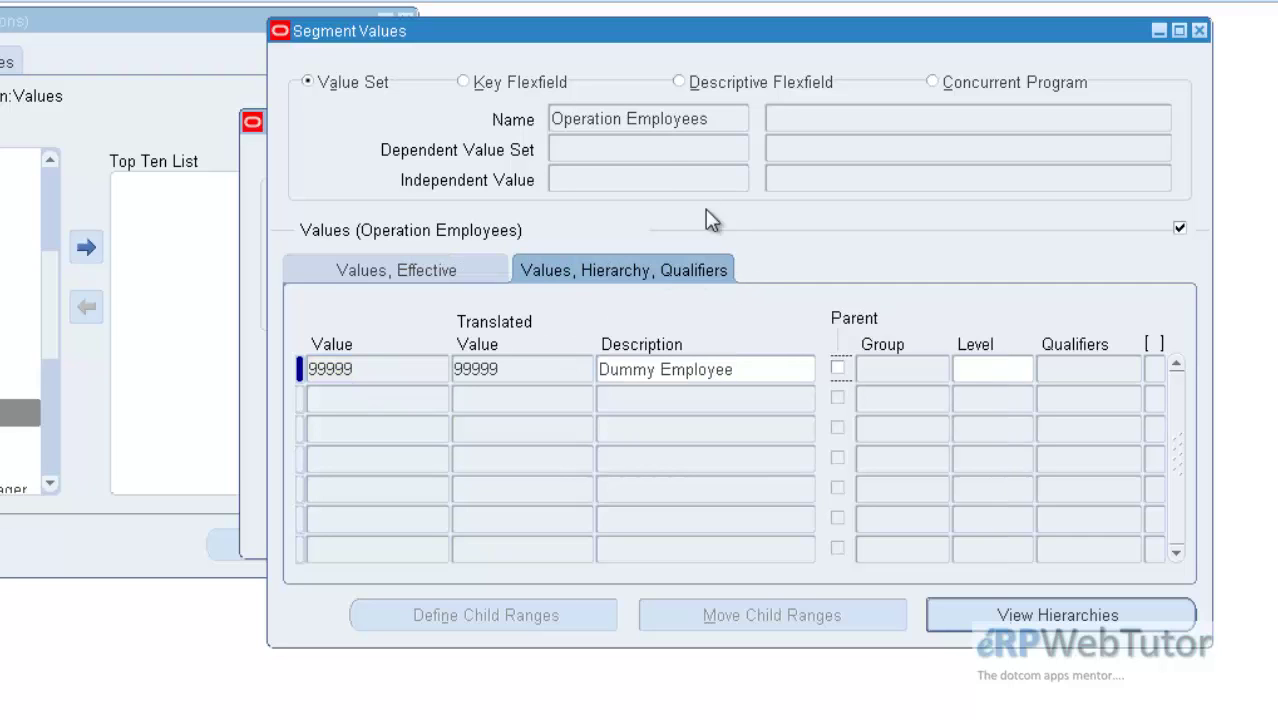
- Search the value sets for names starting with oper and load the values of Operation Future
{"action": "left_click", "coordinate": [648, 127]}
{"action": "left_click", "coordinate": [100, 2]}
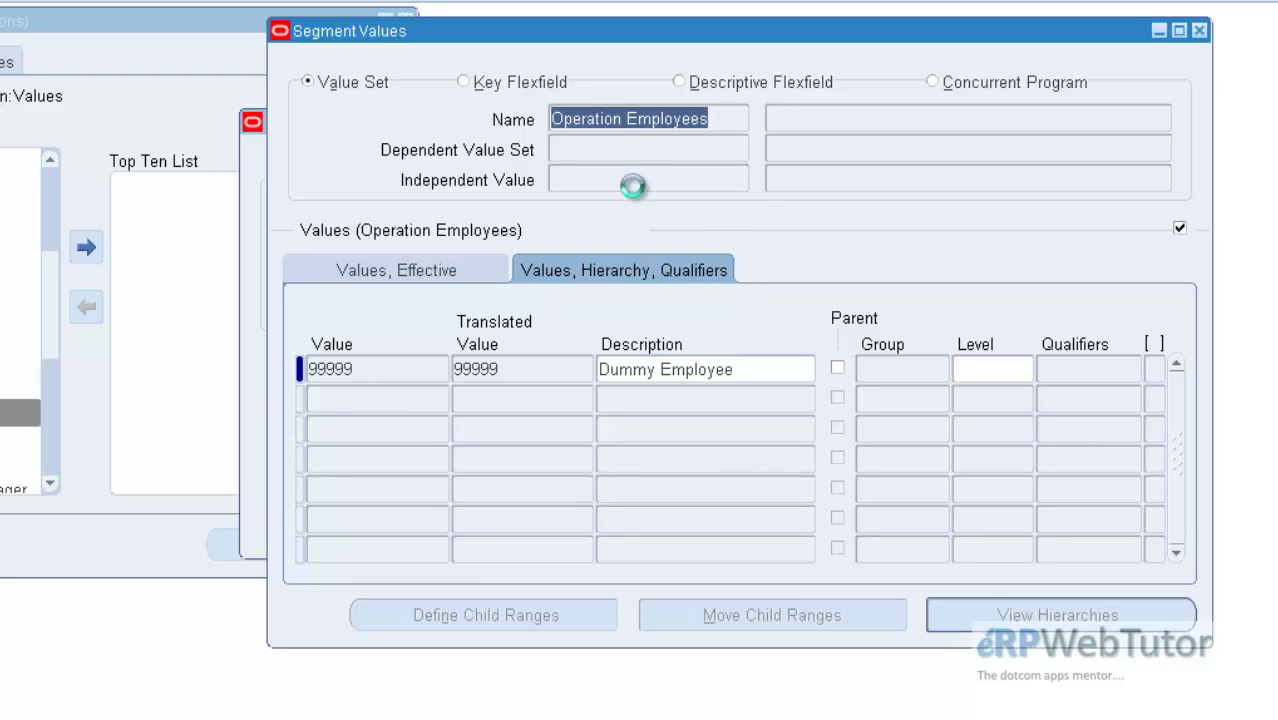
{"action": "type", "text": "oper"}
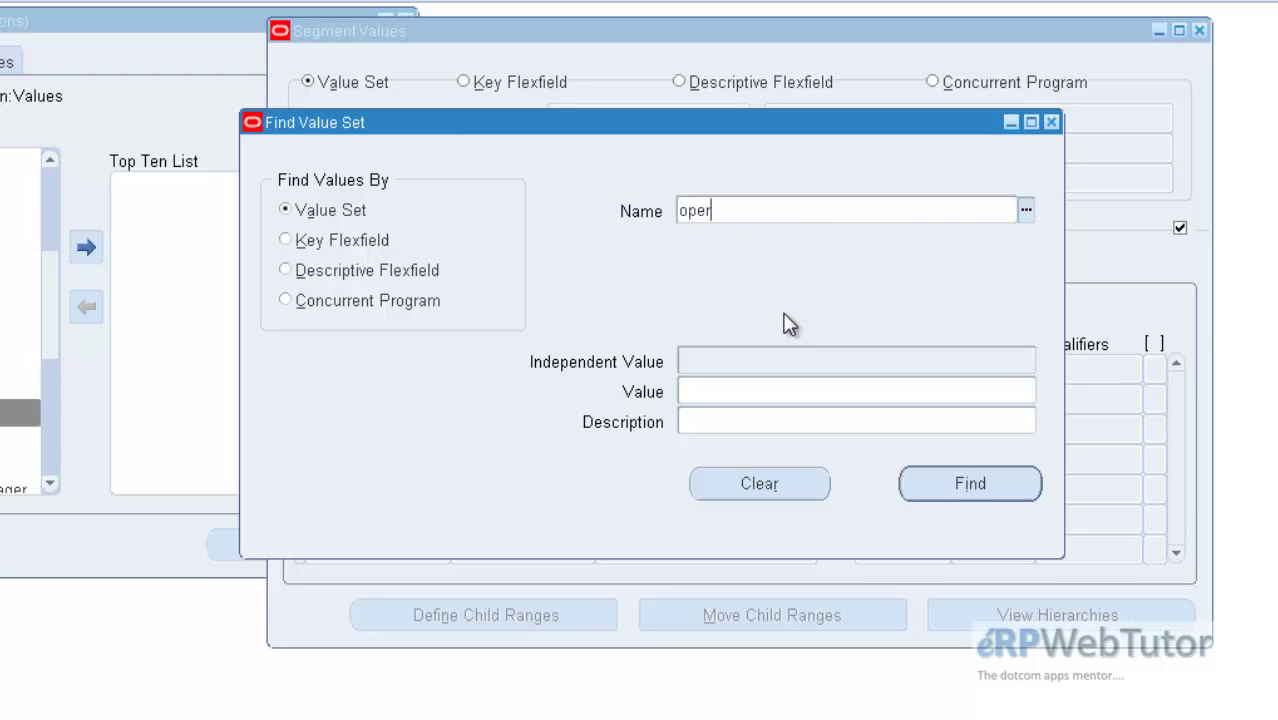
{"action": "key", "text": "Tab"}
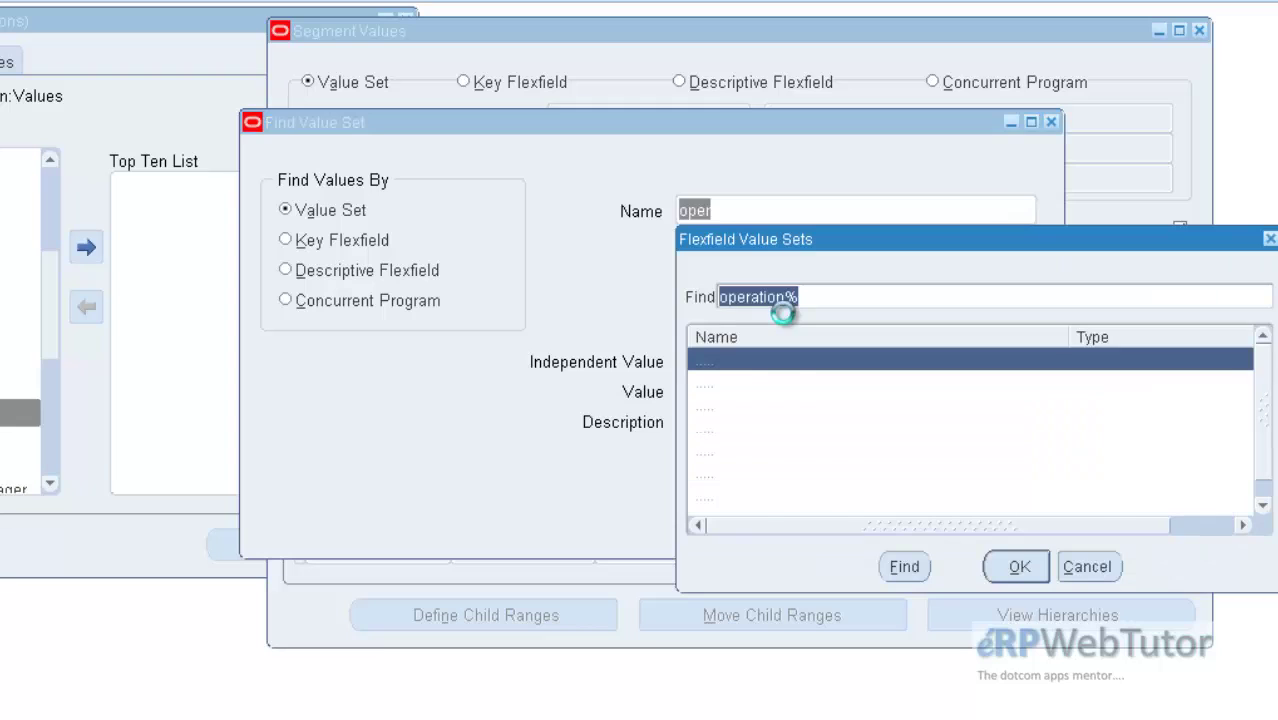
{"action": "key", "text": "Down"}
{"action": "key", "text": "Return"}
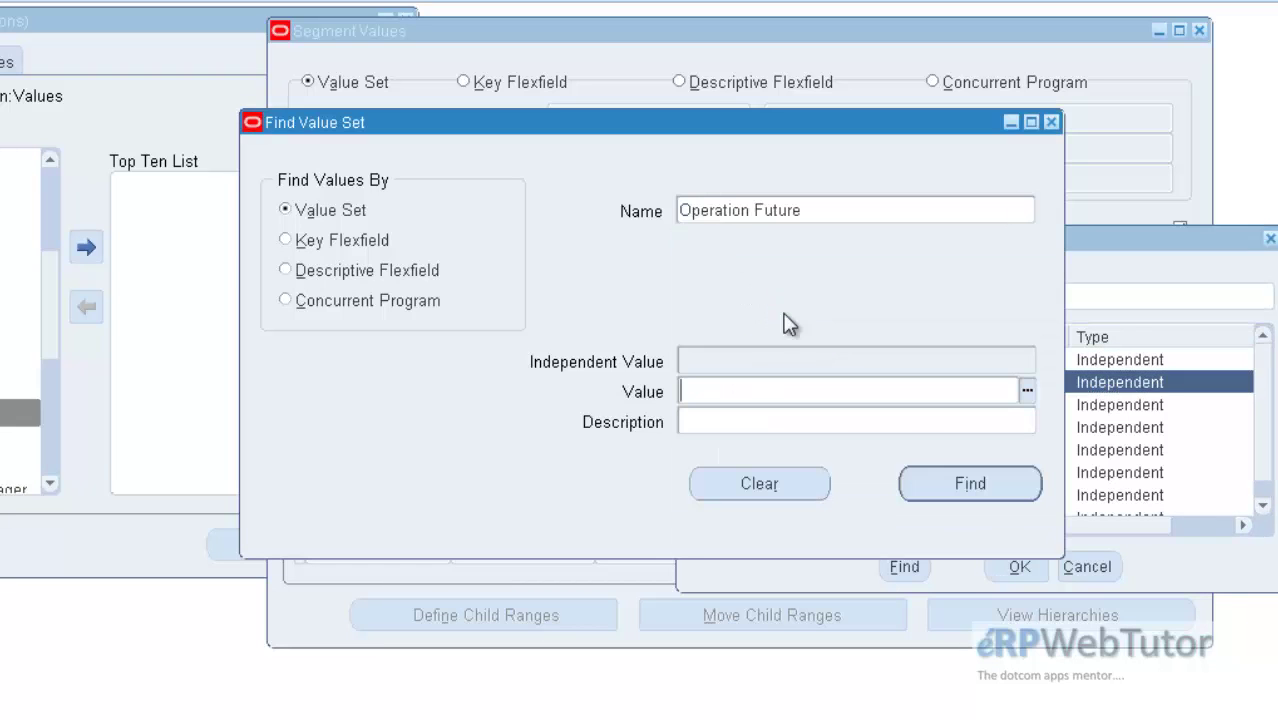
{"action": "left_click", "coordinate": [970, 480]}
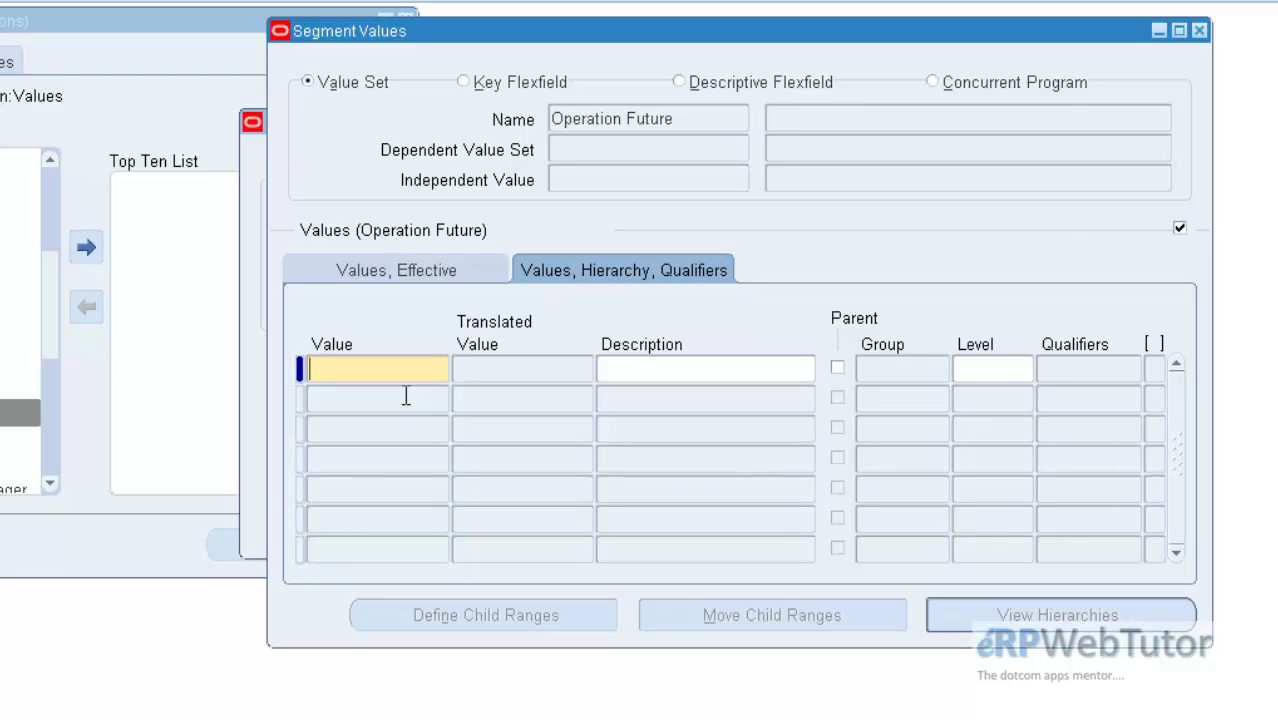
- Add the value 999 with the description Default to Operation Future and show its effective settings
{"action": "type", "text": "999"}
{"action": "key", "text": "Tab"}
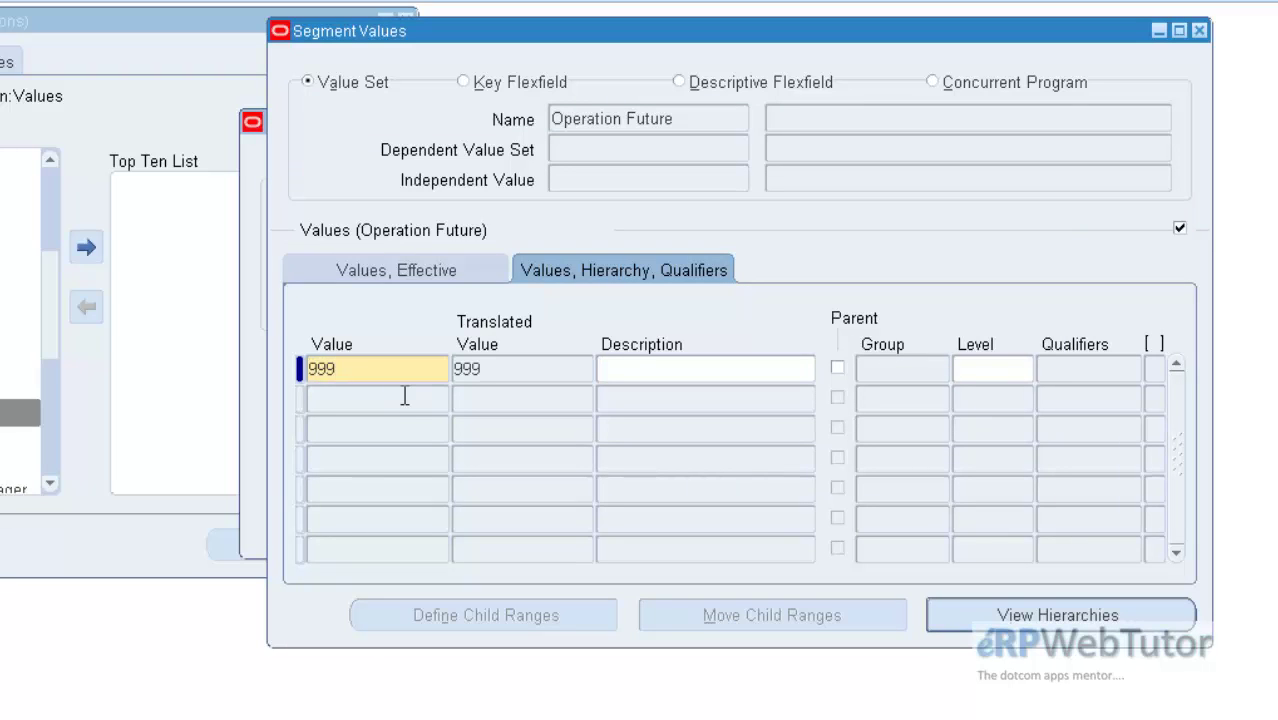
{"action": "type", "text": "Defualt"}
{"action": "key", "text": "Left"}
{"action": "key", "text": "Left"}
{"action": "key", "text": "Left"}
{"action": "key", "text": "BackSpace"}
{"action": "key", "text": "Right"}
{"action": "type", "text": "u"}
{"action": "key", "text": "ctrl+Page_Up"}
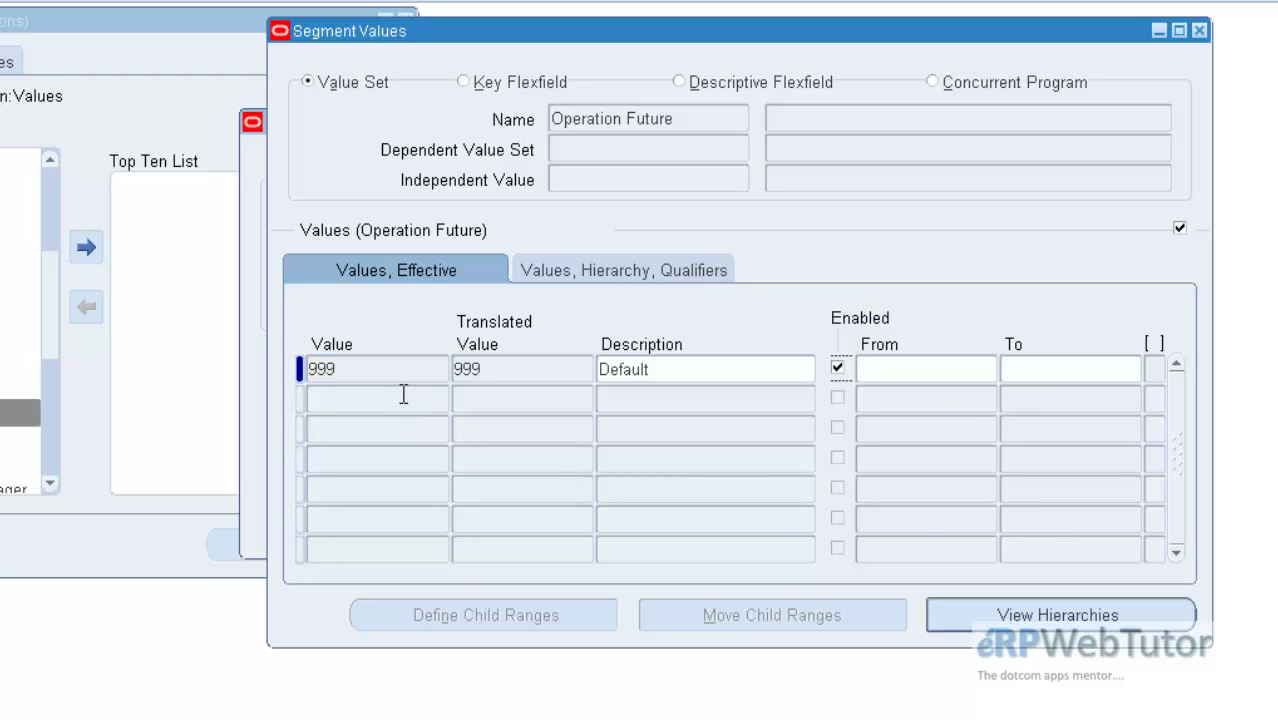
- Close the Segment Values window and acknowledge the note about the value set hierarchy requests
{"action": "left_click", "coordinate": [1200, 33]}
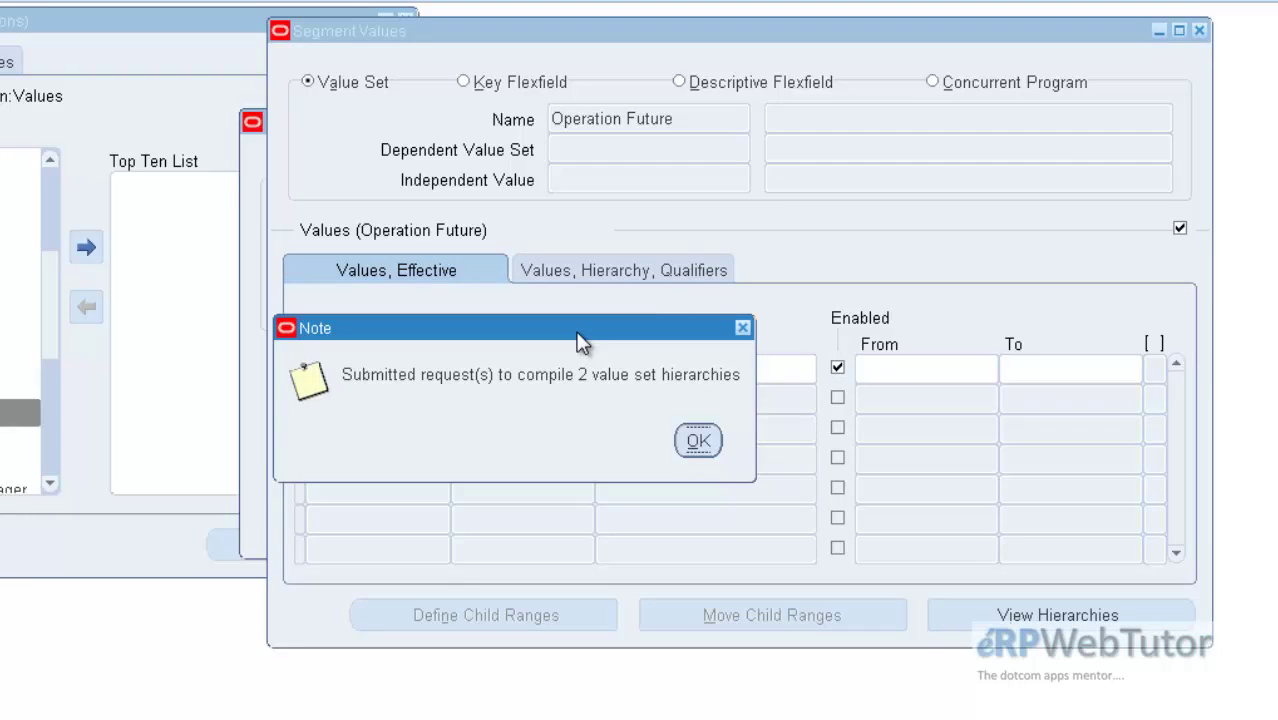
{"action": "left_click_drag", "start_coordinate": [584, 331], "coordinate": [605, 193]}
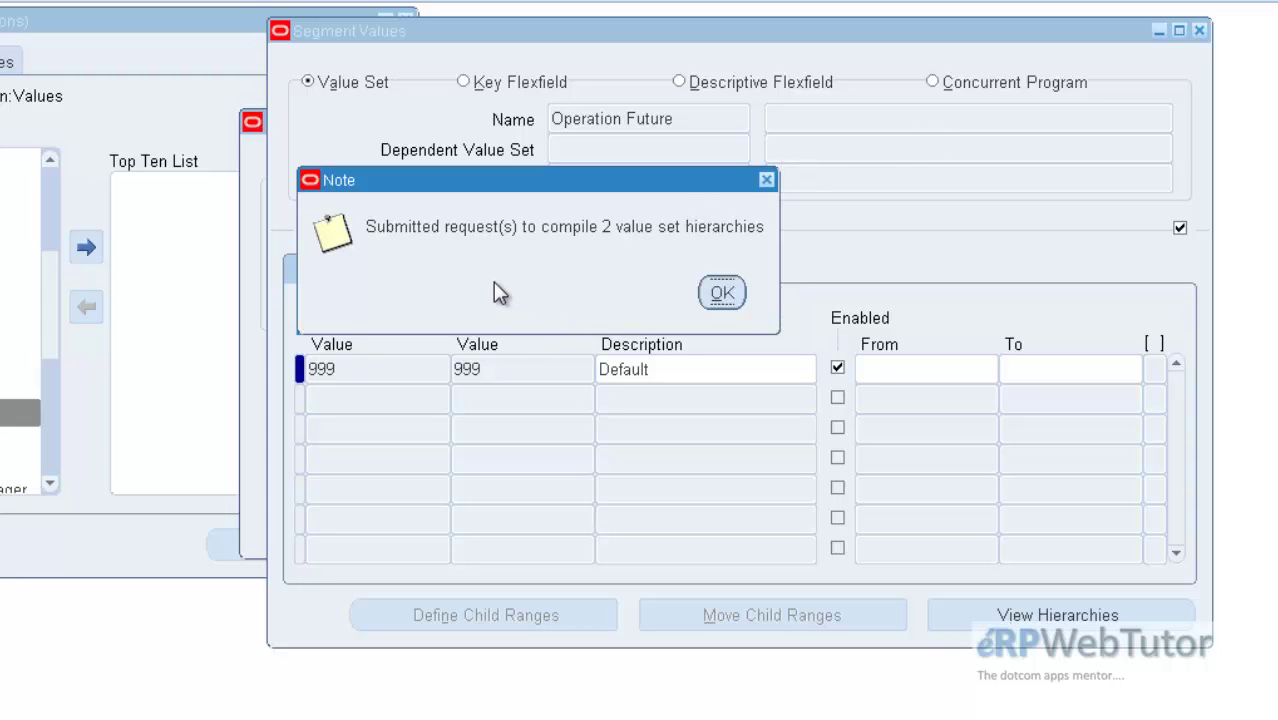
{"action": "left_click", "coordinate": [702, 294]}
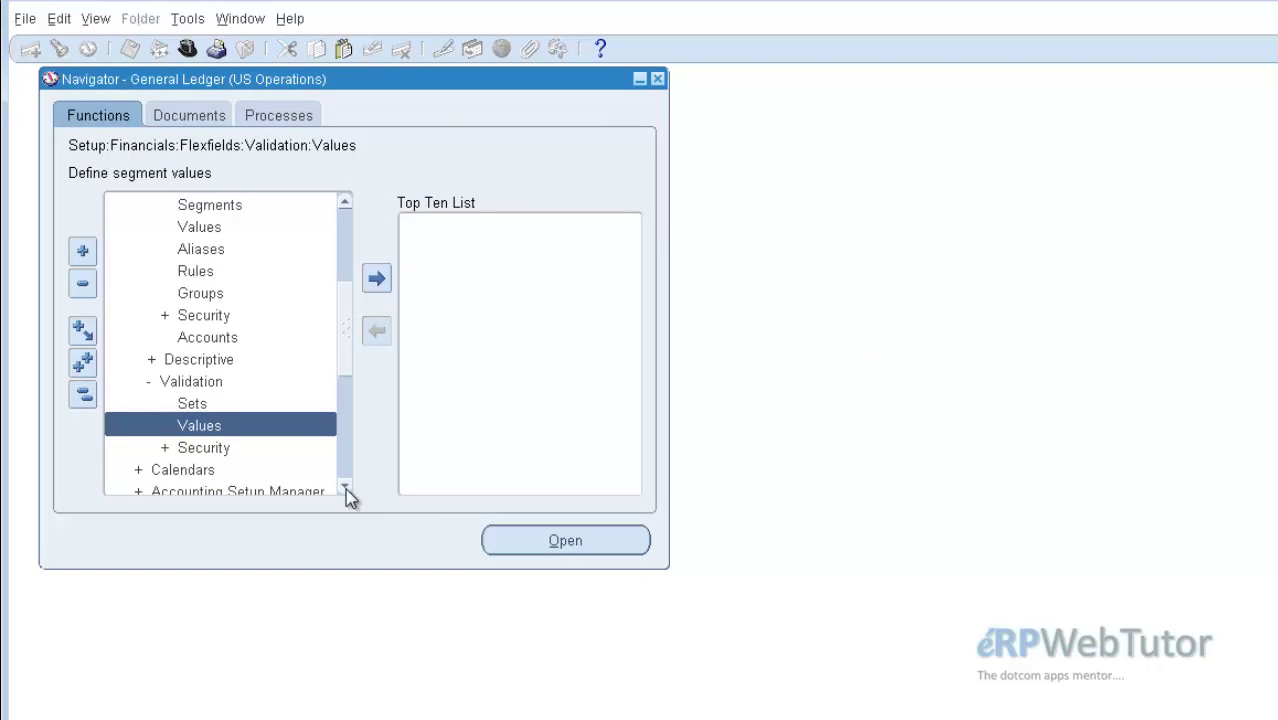
- Open the Key Flexfield Segments function and query application Gen% with flexfield title Acc%
{"action": "left_click", "coordinate": [345, 205]}
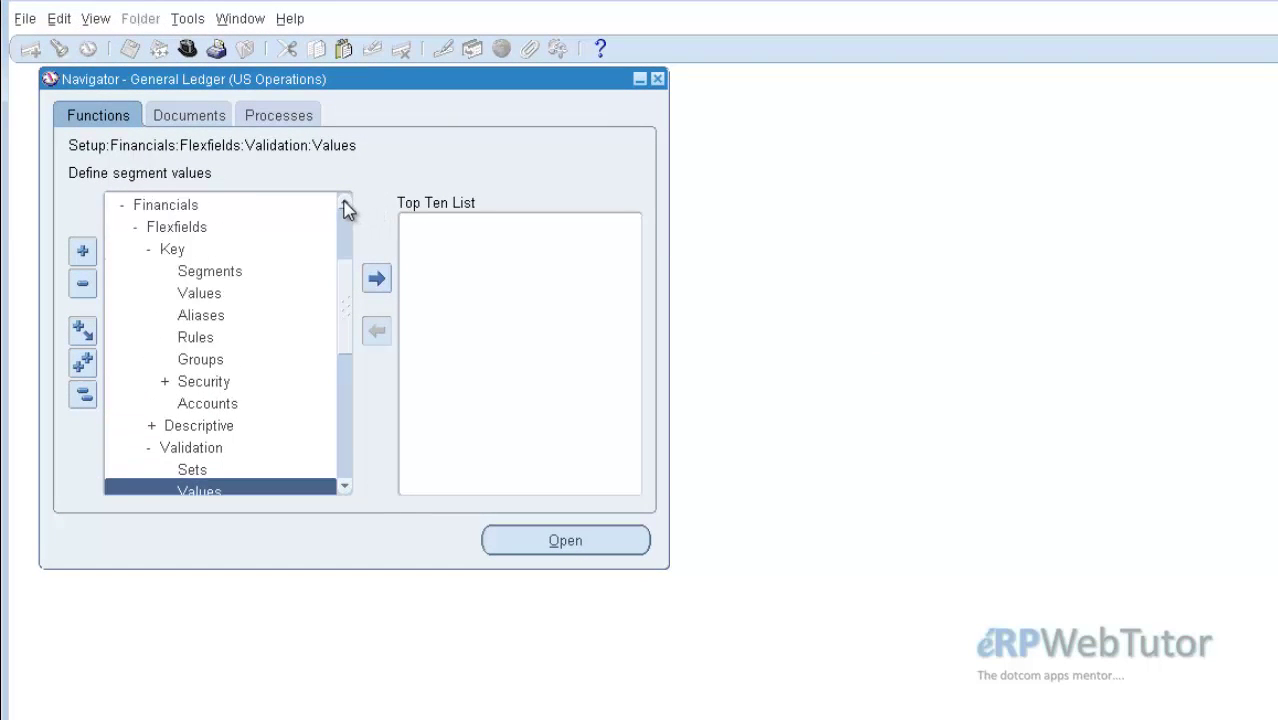
{"action": "left_click", "coordinate": [345, 205]}
{"action": "double_click", "coordinate": [209, 293]}
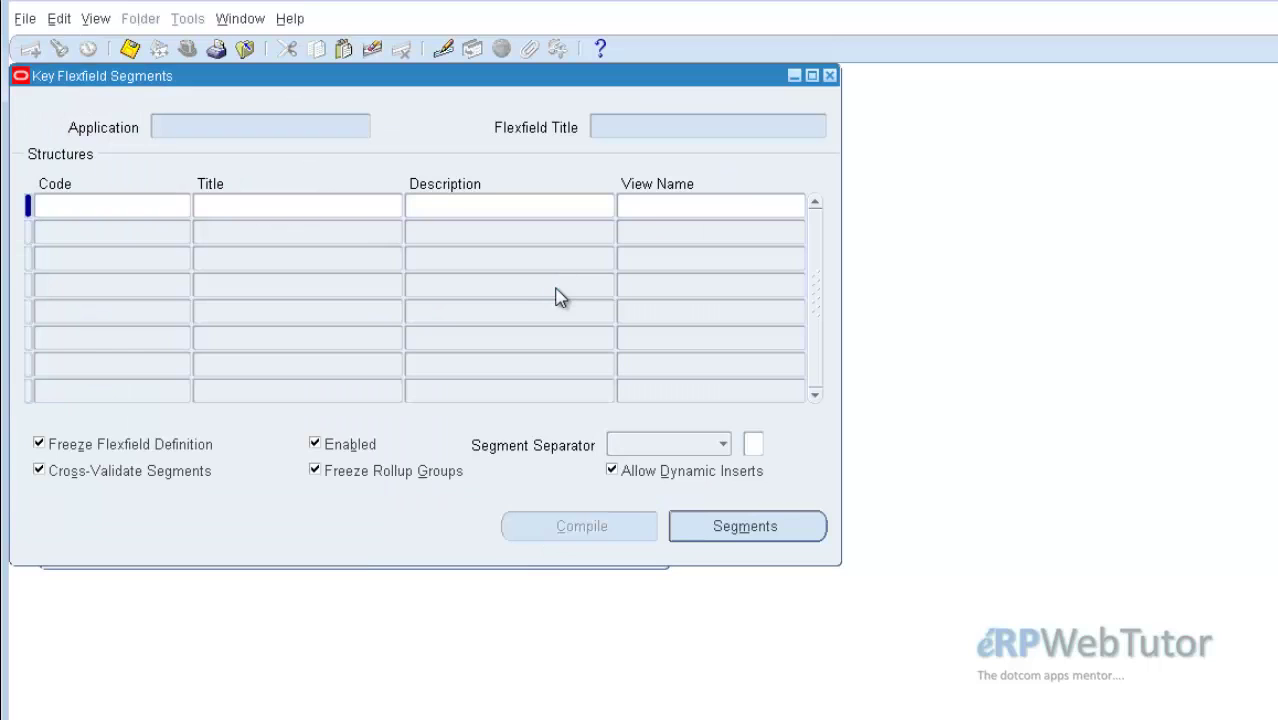
{"action": "type", "text": "Gen%"}
{"action": "key", "text": "Tab"}
{"action": "type", "text": "Acc%"}
{"action": "key", "text": "ctrl+F11"}
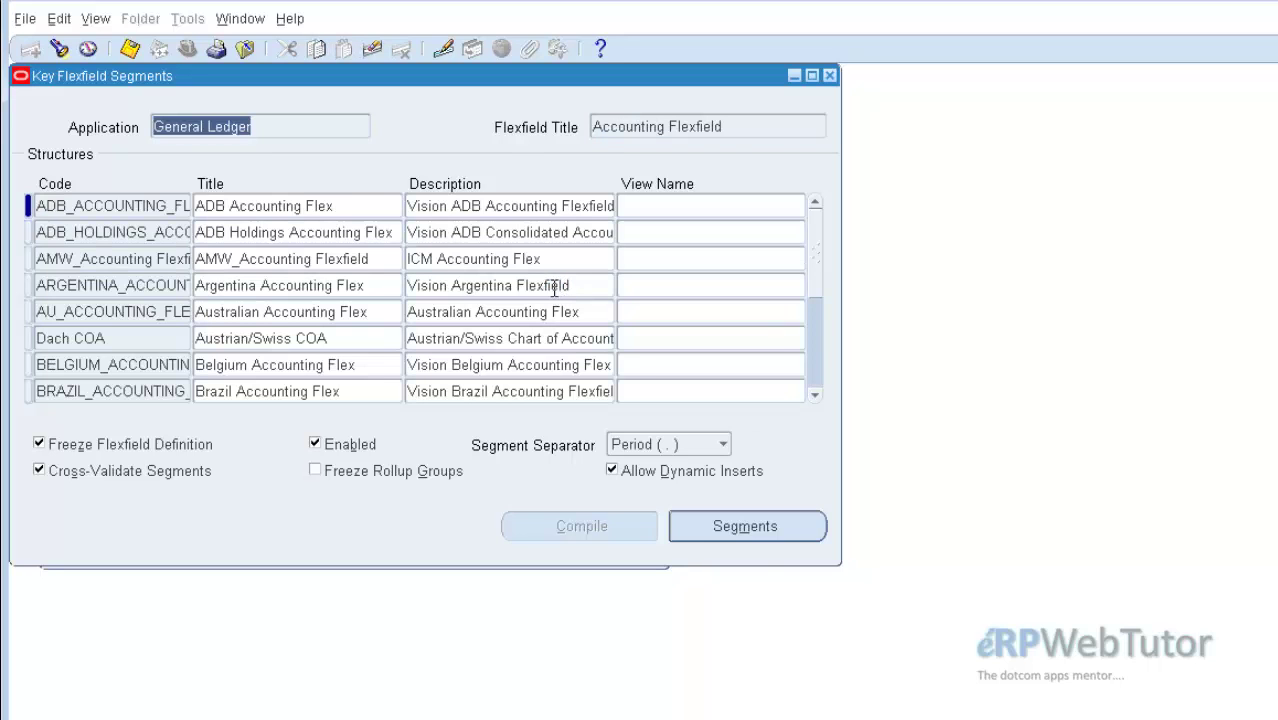
- Start a query on the Accounting Flexfield structures and go to the title criterion
{"action": "left_click", "coordinate": [90, 206]}
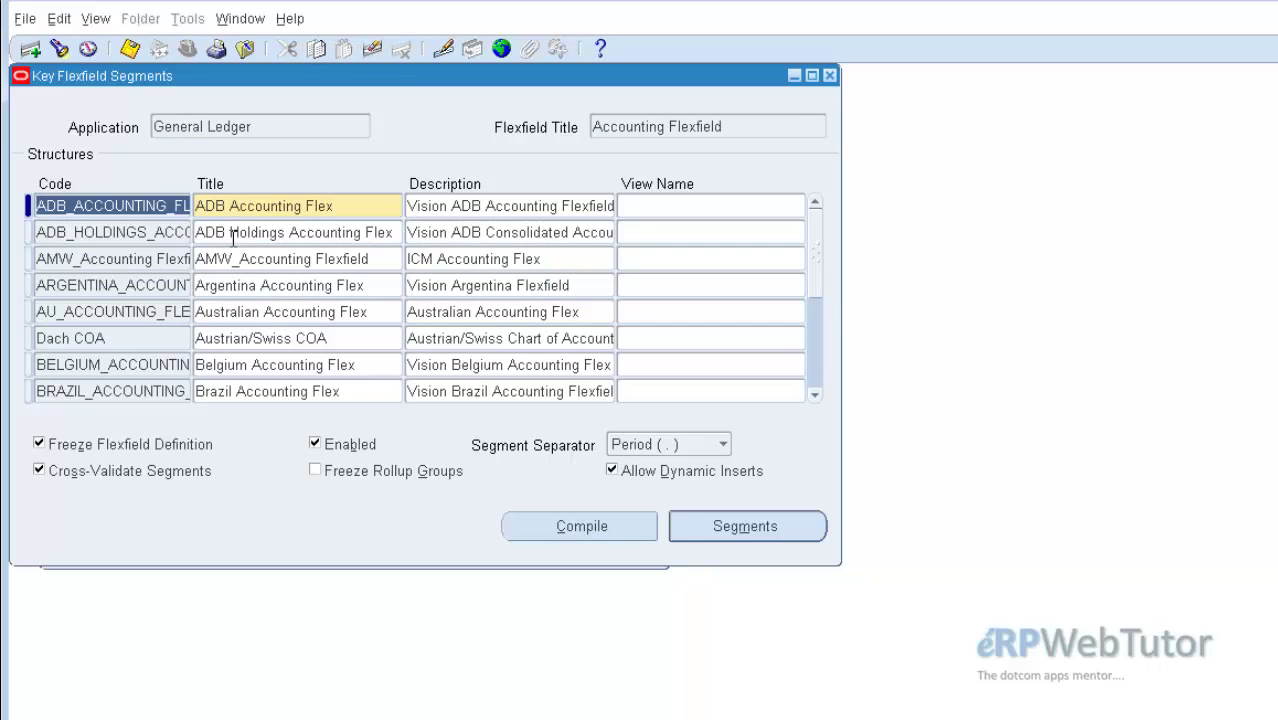
{"action": "key", "text": "F11"}
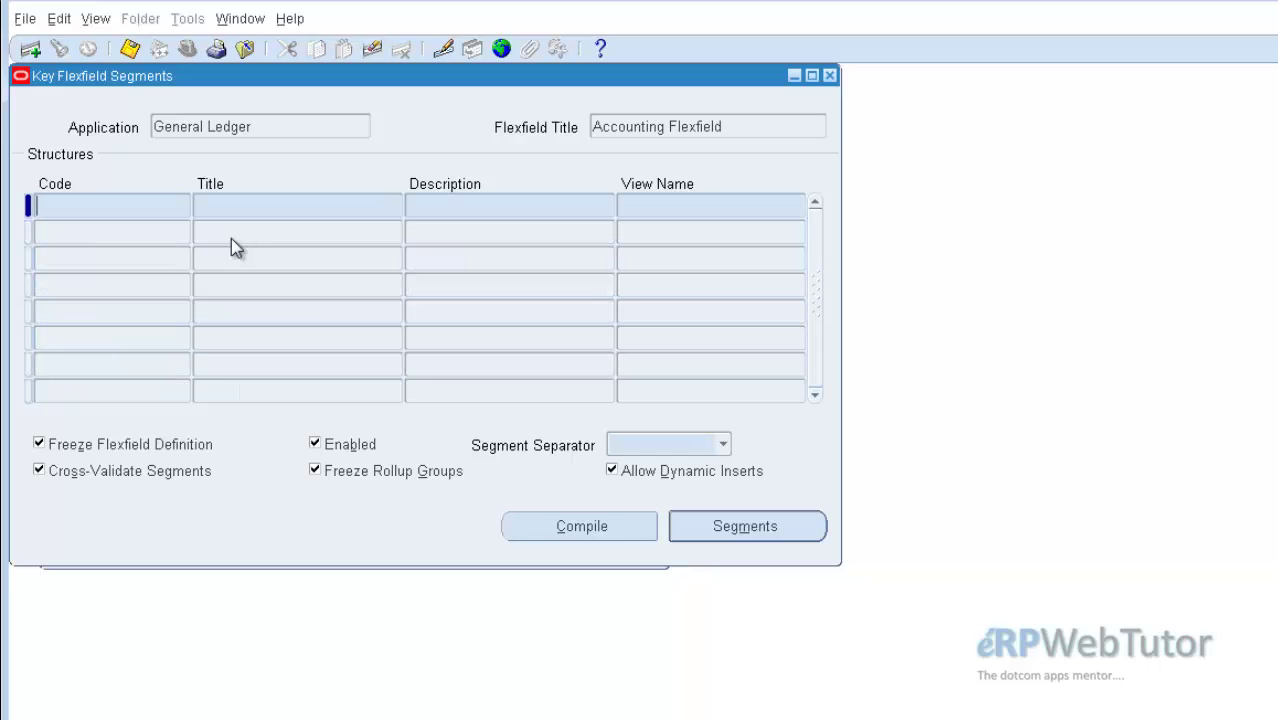
{"action": "key", "text": "Tab"}
- Switch to the text editor notes and copy the chart of account name Vision WebTutor COA
{"action": "key", "text": "alt+Tab"}
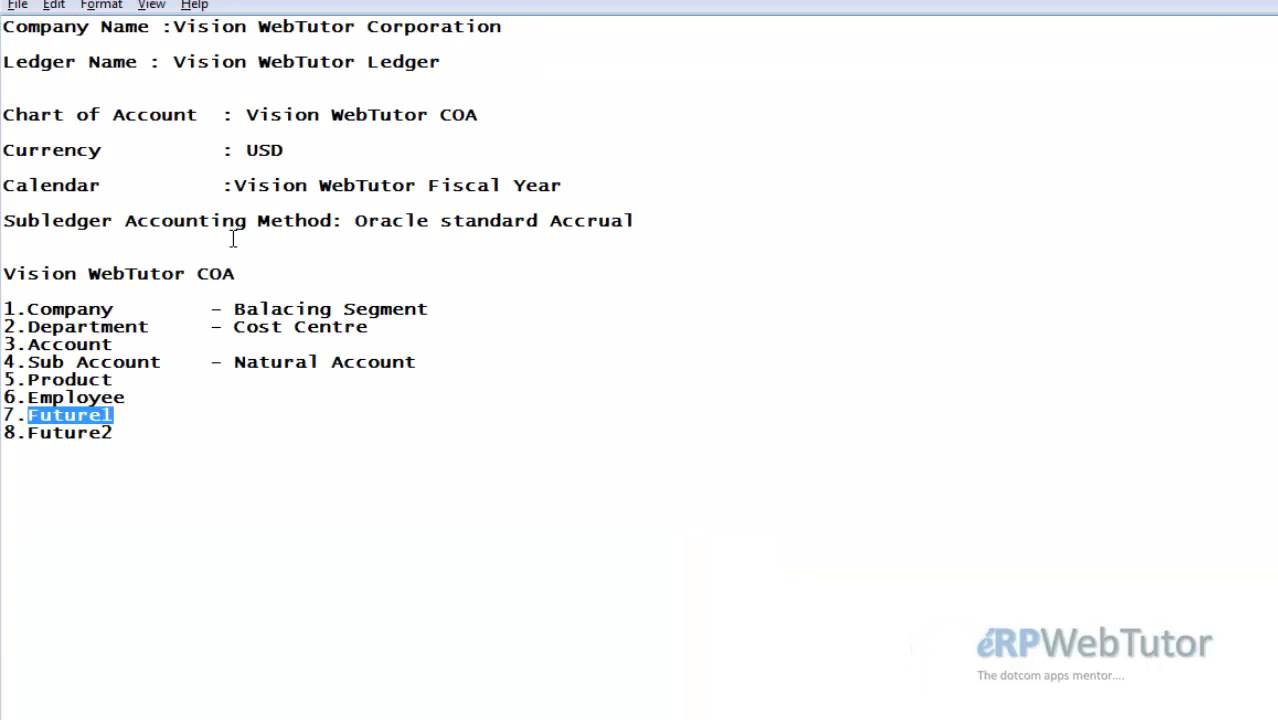
{"action": "key", "text": "Up"}
{"action": "key", "text": "Up"}
{"action": "key", "text": "Up"}
{"action": "key", "text": "Up"}
{"action": "key", "text": "Up"}
{"action": "key", "text": "Up"}
{"action": "key", "text": "Up"}
{"action": "key", "text": "Up"}
{"action": "key", "text": "Up"}
{"action": "key", "text": "Up"}
{"action": "key", "text": "Up"}
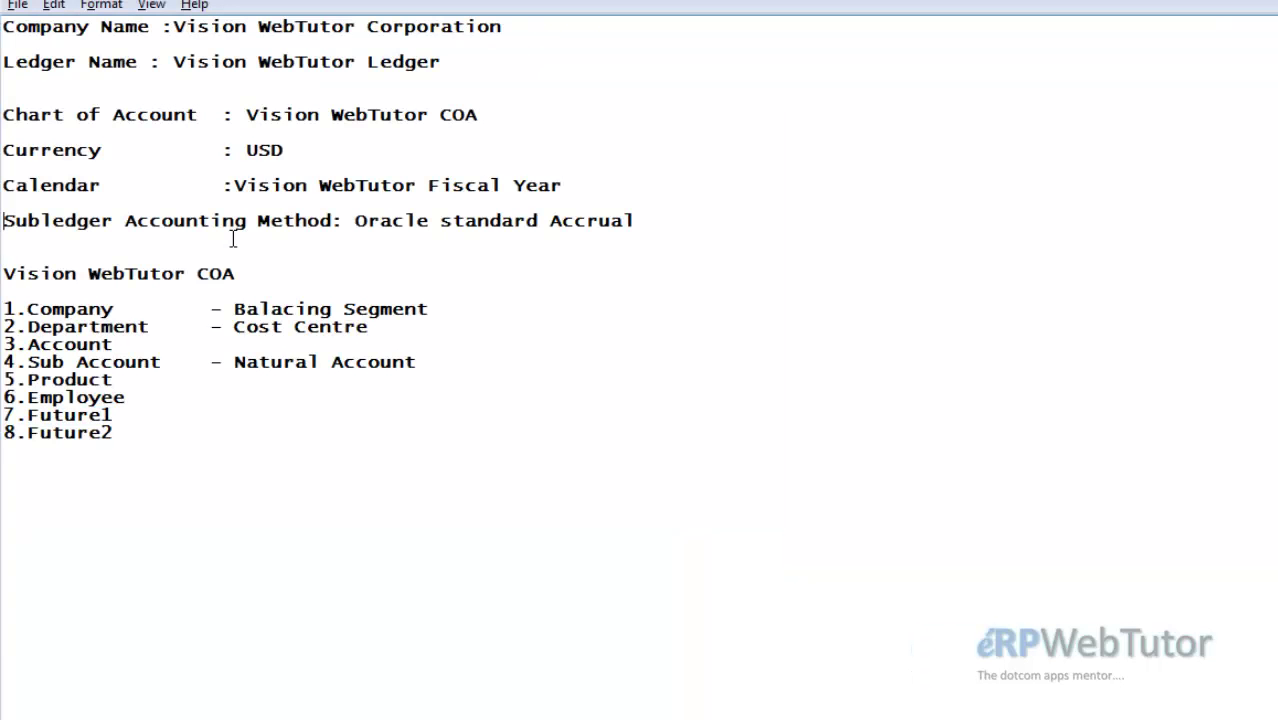
{"action": "key", "text": "Up"}
{"action": "key", "text": "Up"}
{"action": "key", "text": "Up"}
{"action": "key", "text": "Up"}
{"action": "key", "text": "Up"}
{"action": "key", "text": "Up"}
{"action": "key", "text": "End"}
{"action": "key", "text": "ctrl+shift+Left"}
{"action": "key", "text": "ctrl+shift+Left"}
{"action": "key", "text": "ctrl+shift+Left"}
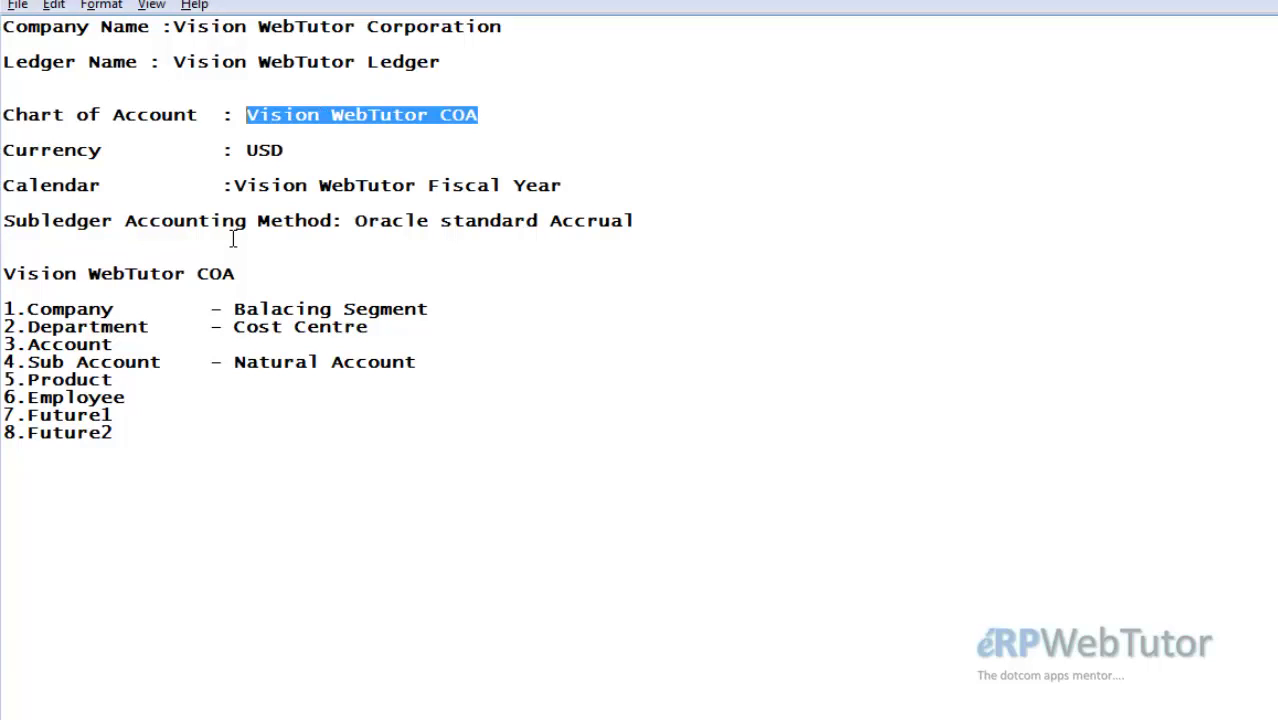
{"action": "key", "text": "ctrl+c"}
- Switch back to the Oracle forms, query the structure titled Vision WebTutor COA and open its segments
{"action": "key", "text": "alt+Tab"}
{"action": "key", "text": "ctrl+v"}
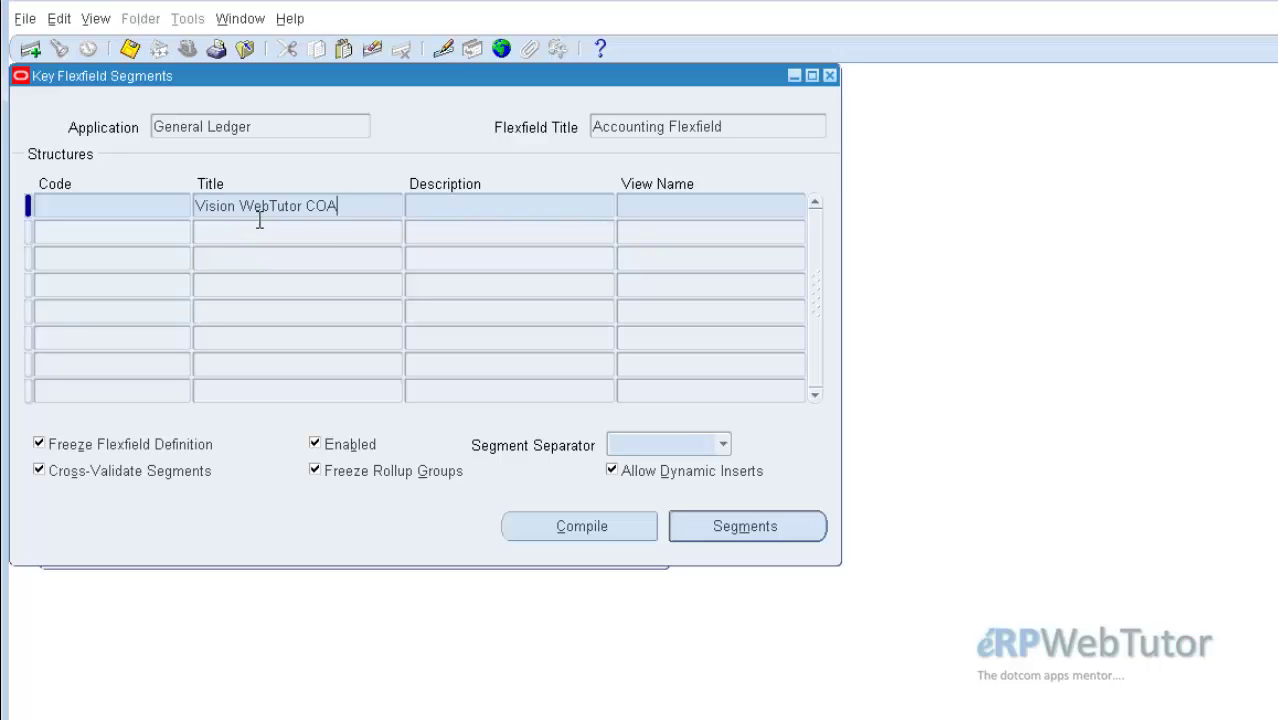
{"action": "key", "text": "ctrl+F11"}
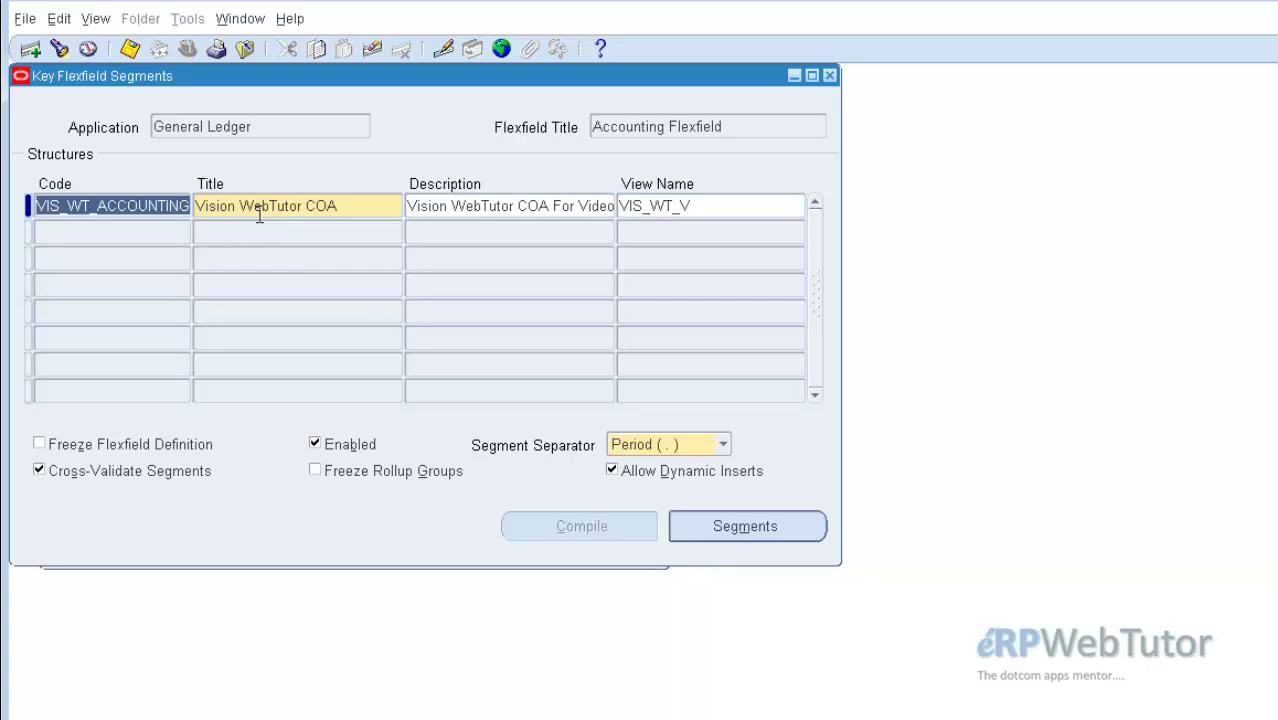
{"action": "left_click", "coordinate": [710, 524]}
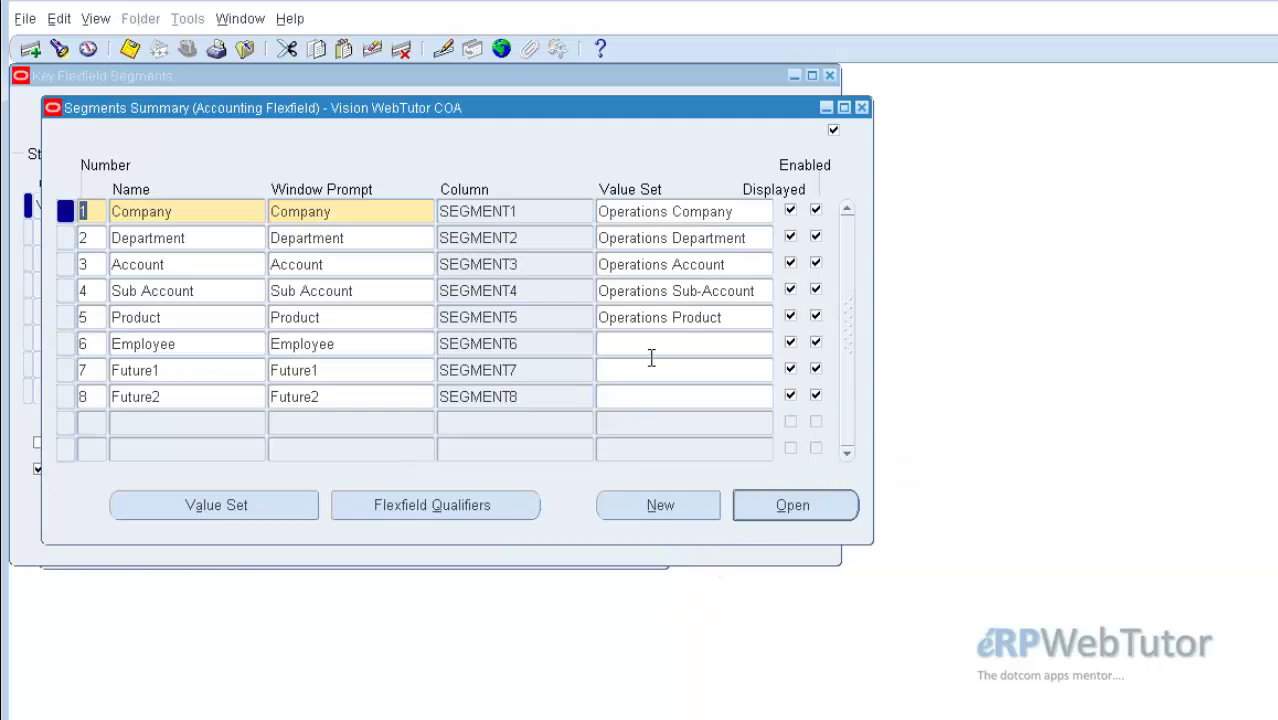
- Assign the Operation Employees value set to the Employee segment, looking it up with operati%
{"action": "left_click", "coordinate": [648, 345]}
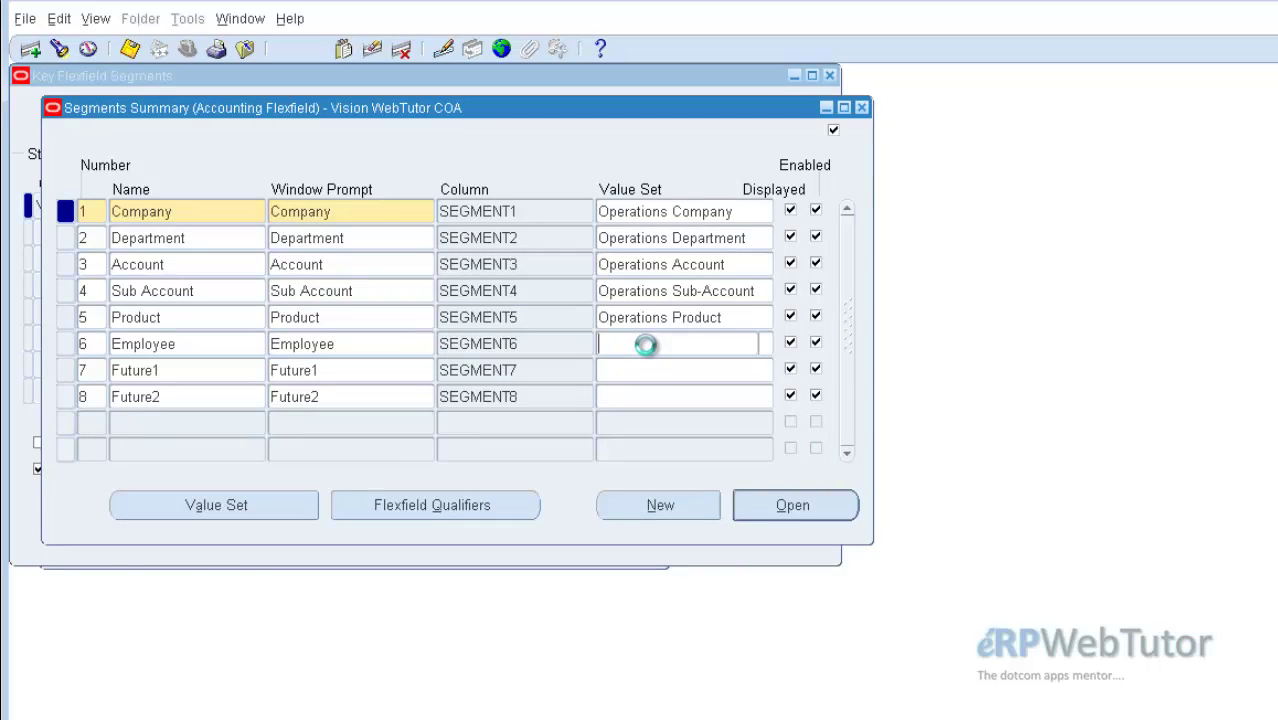
{"action": "type", "text": "ope"}
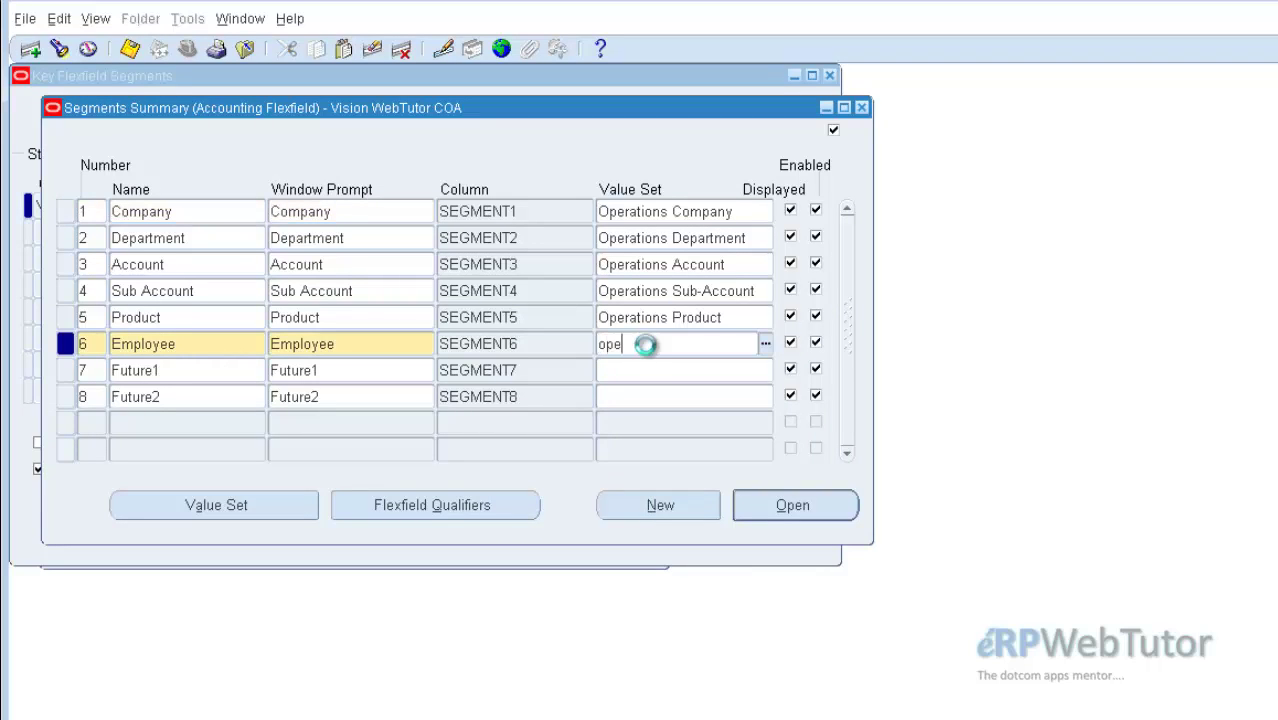
{"action": "type", "text": "rati"}
{"action": "key", "text": "Tab"}
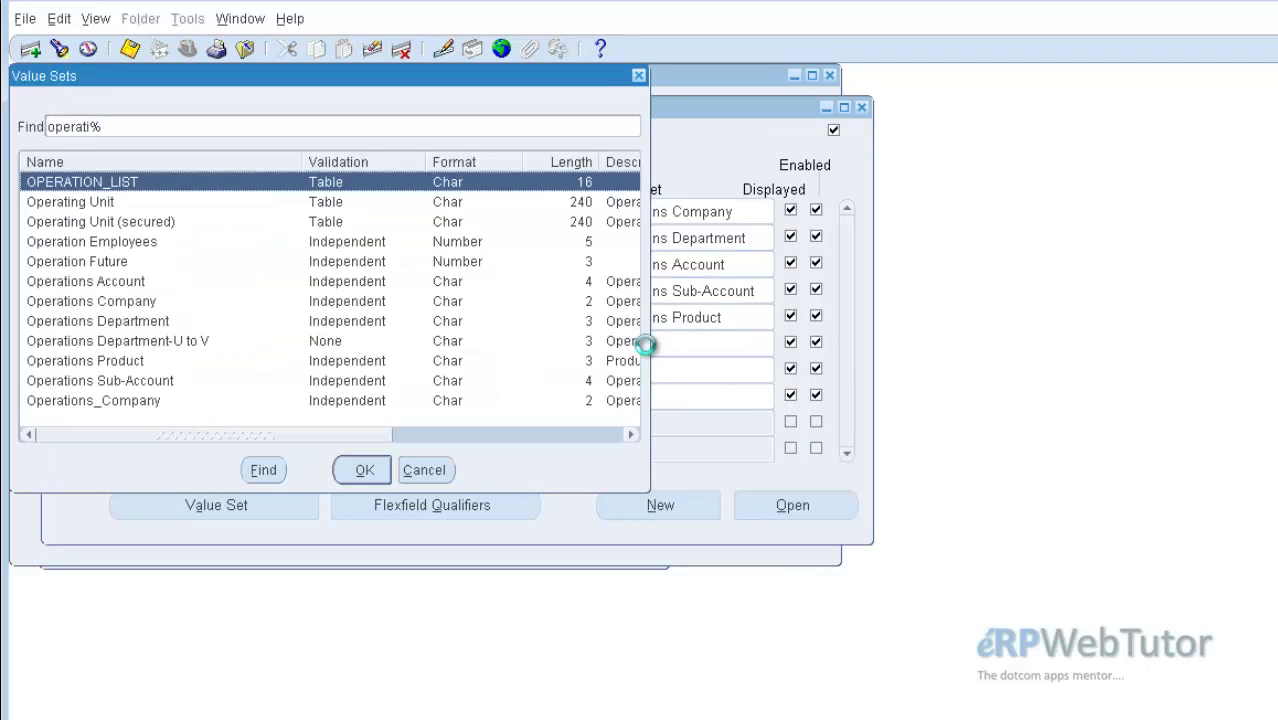
{"action": "key", "text": "Down"}
{"action": "key", "text": "Down"}
{"action": "key", "text": "Down"}
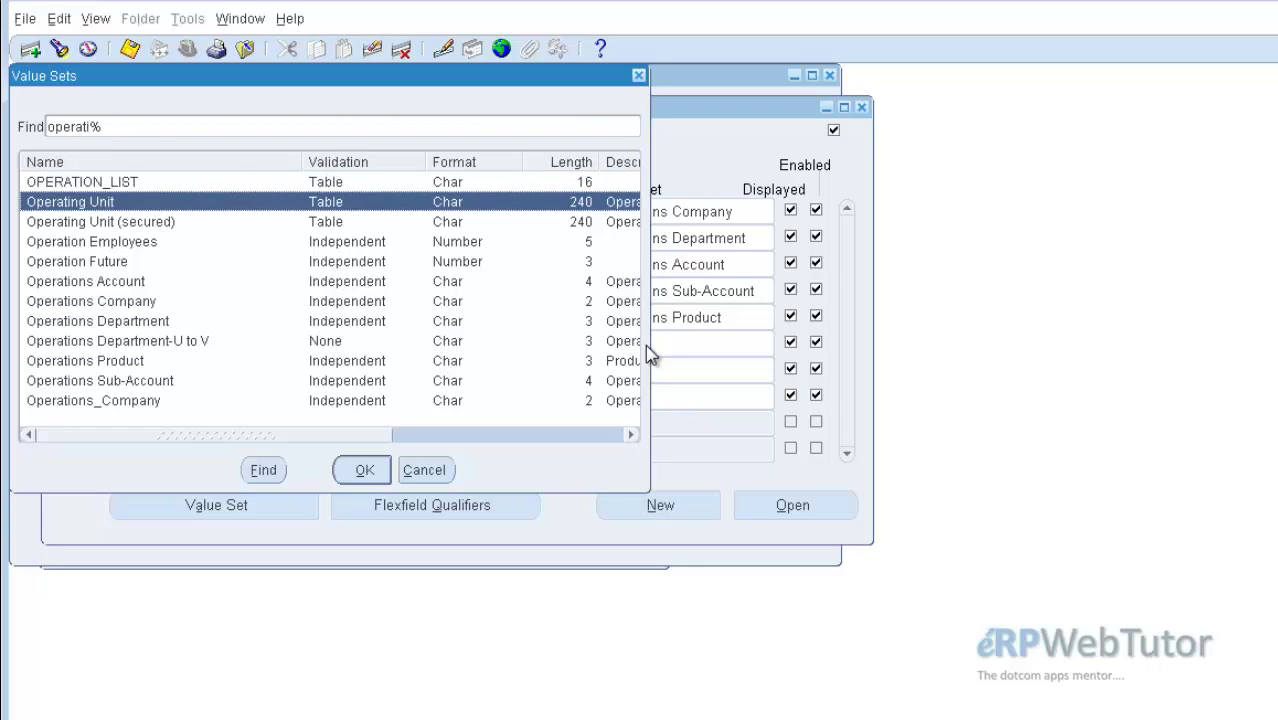
{"action": "key", "text": "Return"}
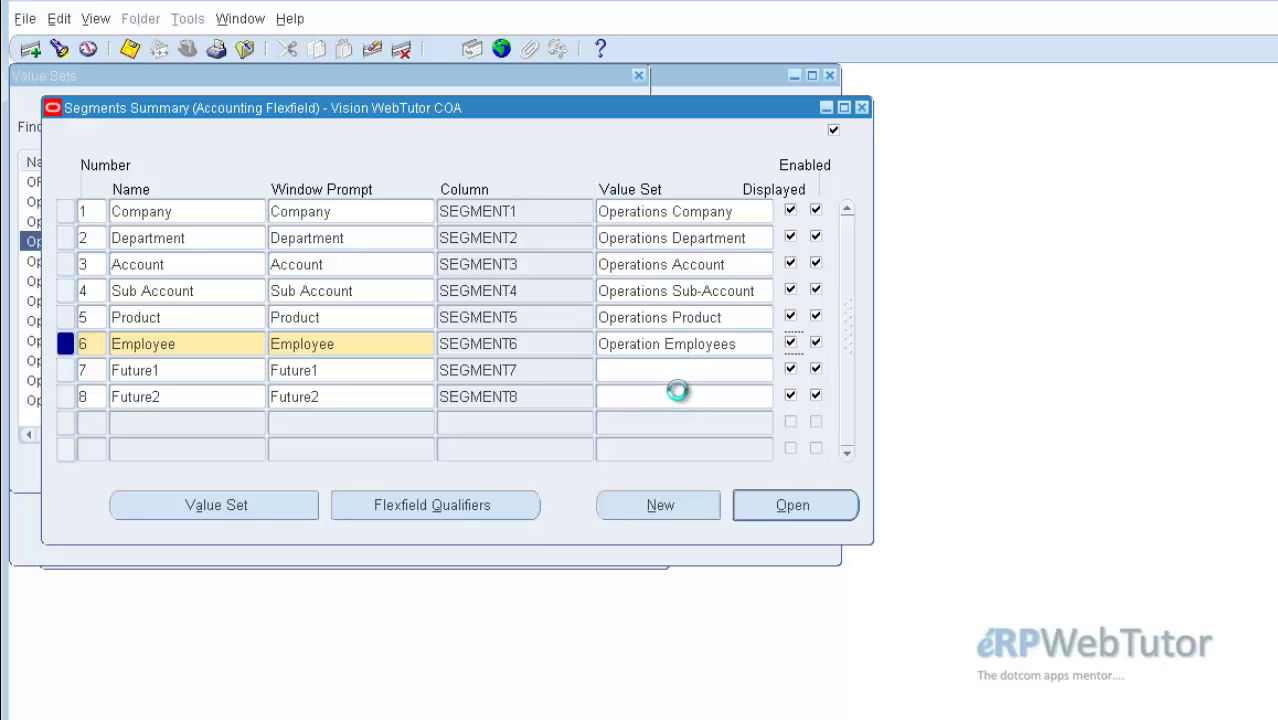
- Assign the Operation Future value set to both the Future1 and Future2 segments
{"action": "left_click", "coordinate": [663, 368]}
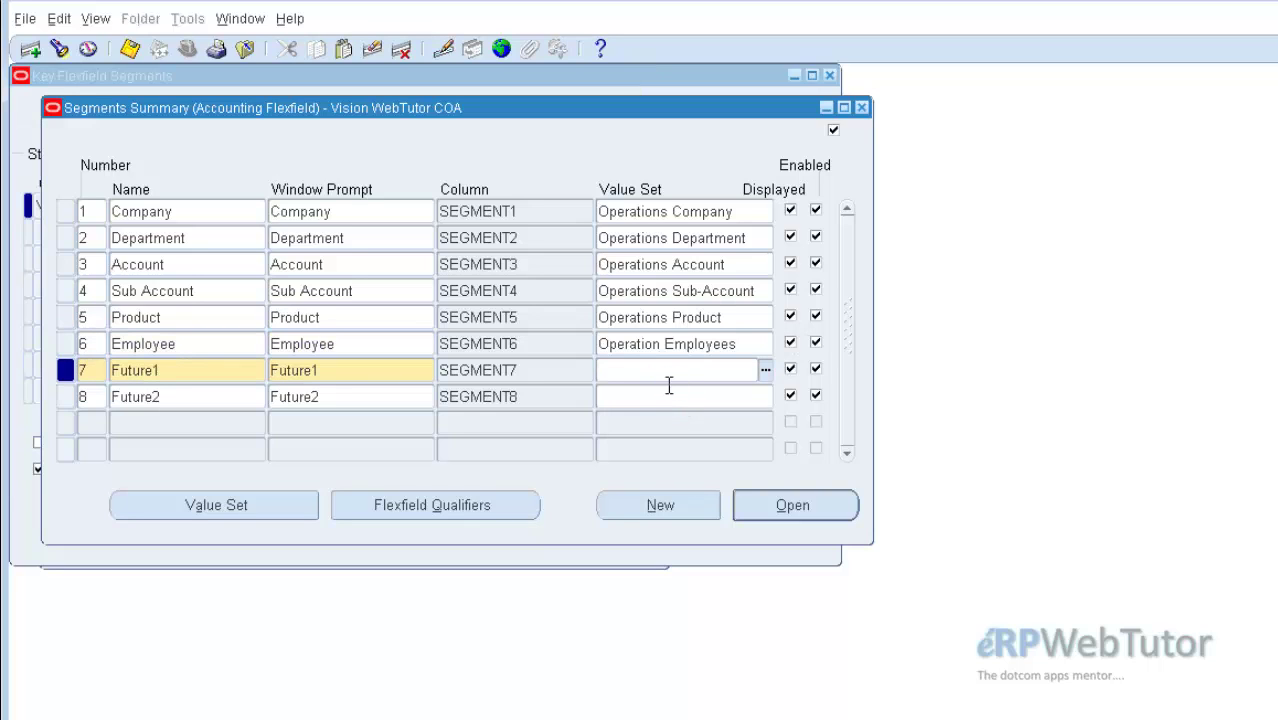
{"action": "type", "text": "operati"}
{"action": "key", "text": "Tab"}
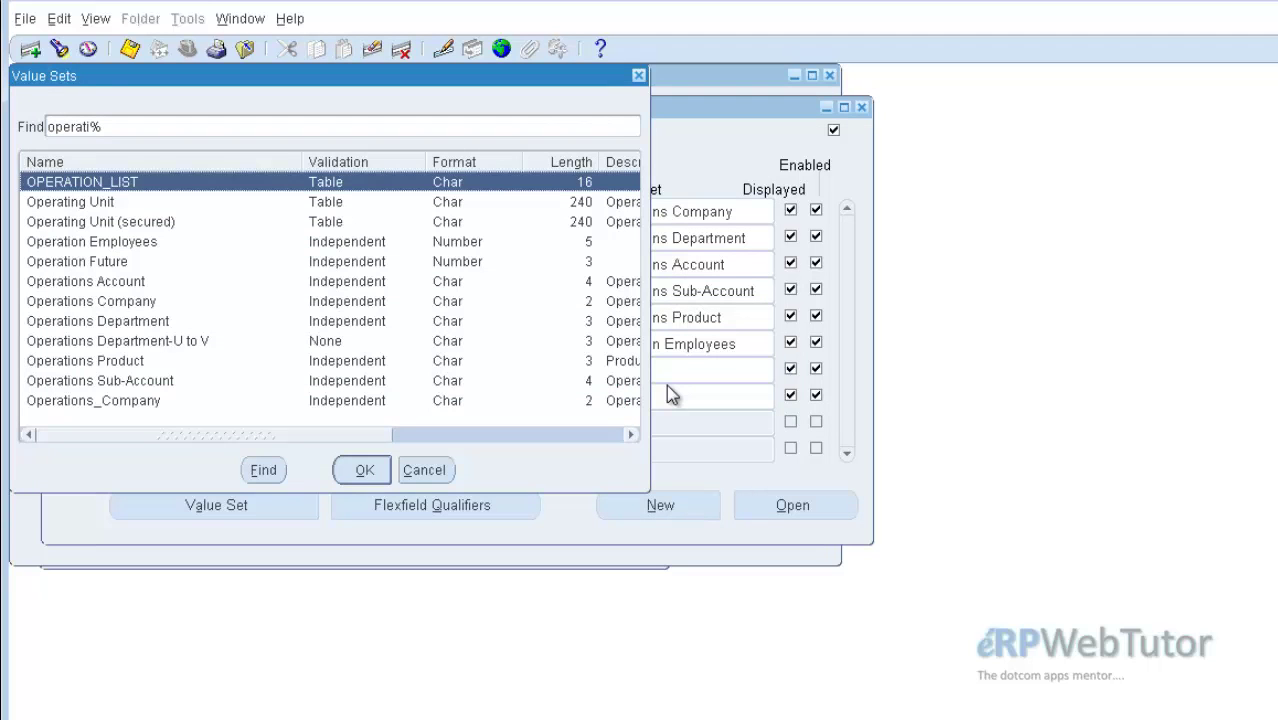
{"action": "key", "text": "Down"}
{"action": "key", "text": "Down"}
{"action": "key", "text": "Down"}
{"action": "key", "text": "Down"}
{"action": "key", "text": "Return"}
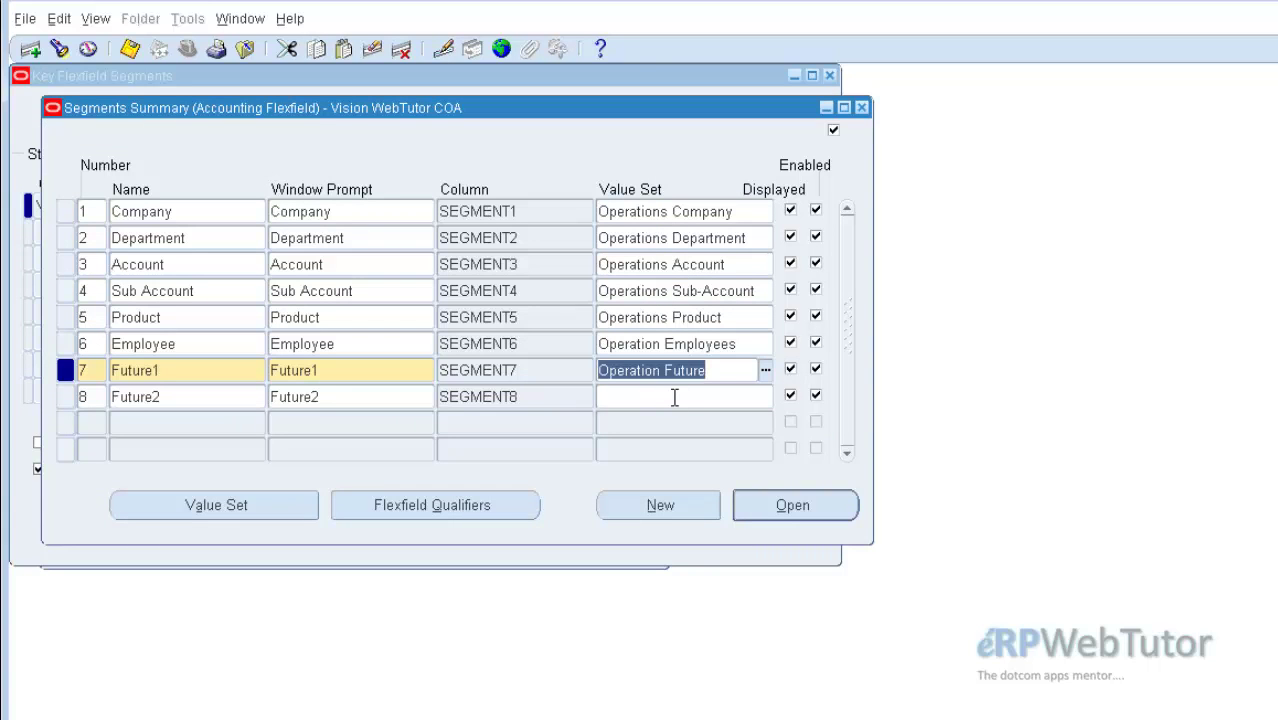
{"action": "left_click", "coordinate": [636, 397]}
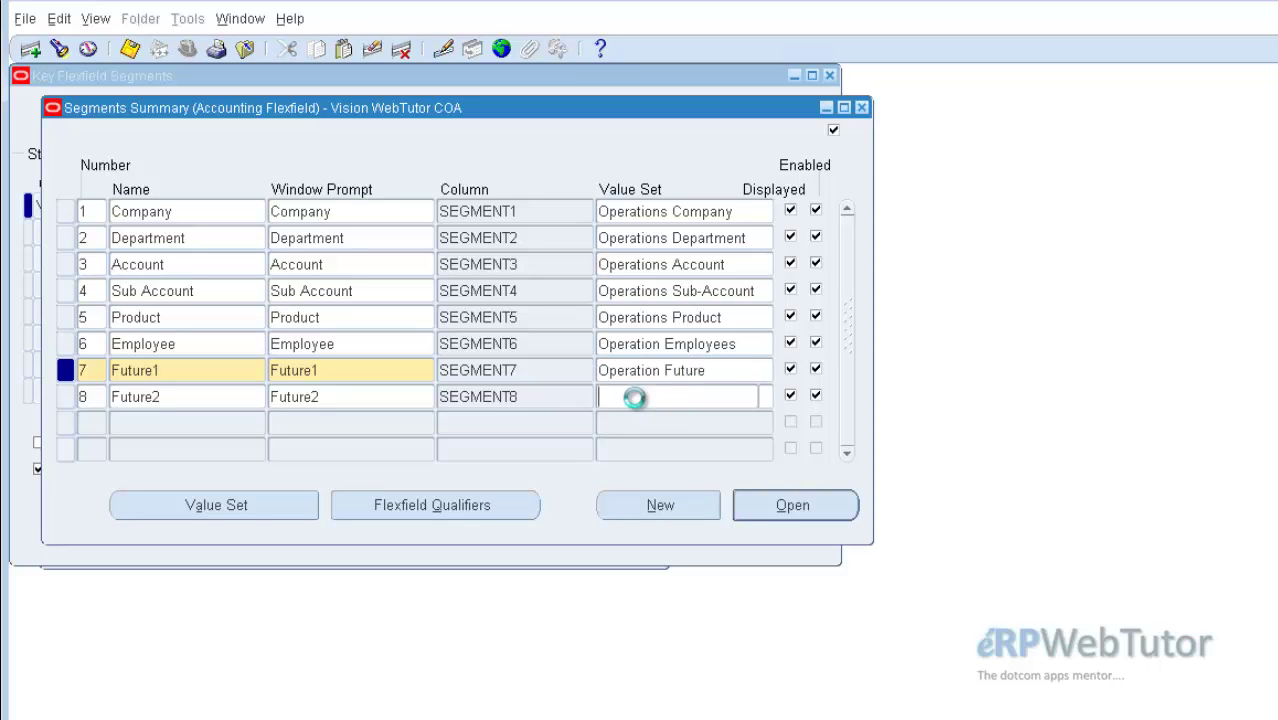
{"action": "key", "text": "ctrl+v"}
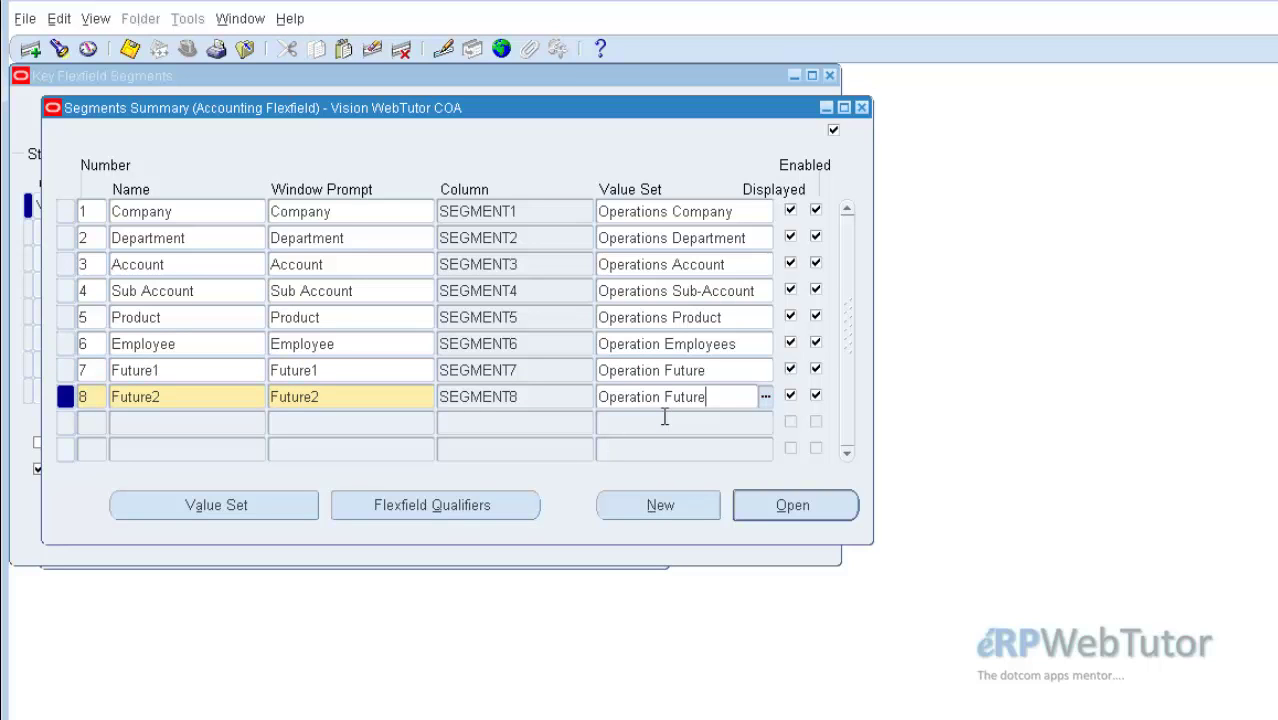
- Check the segment roles in the text editor notes, switch back to the Oracle forms and enable the Balancing Segment qualifier for the Company segment
{"action": "key", "text": "Tab"}
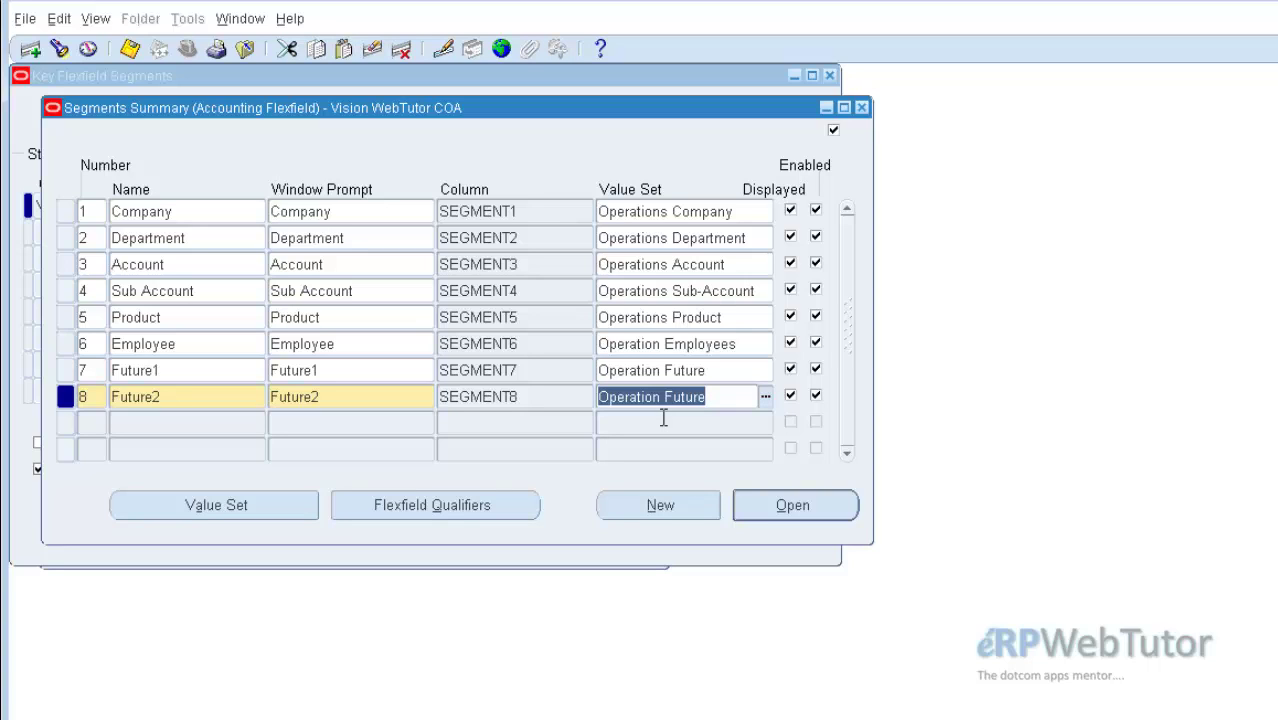
{"action": "left_click", "coordinate": [716, 216]}
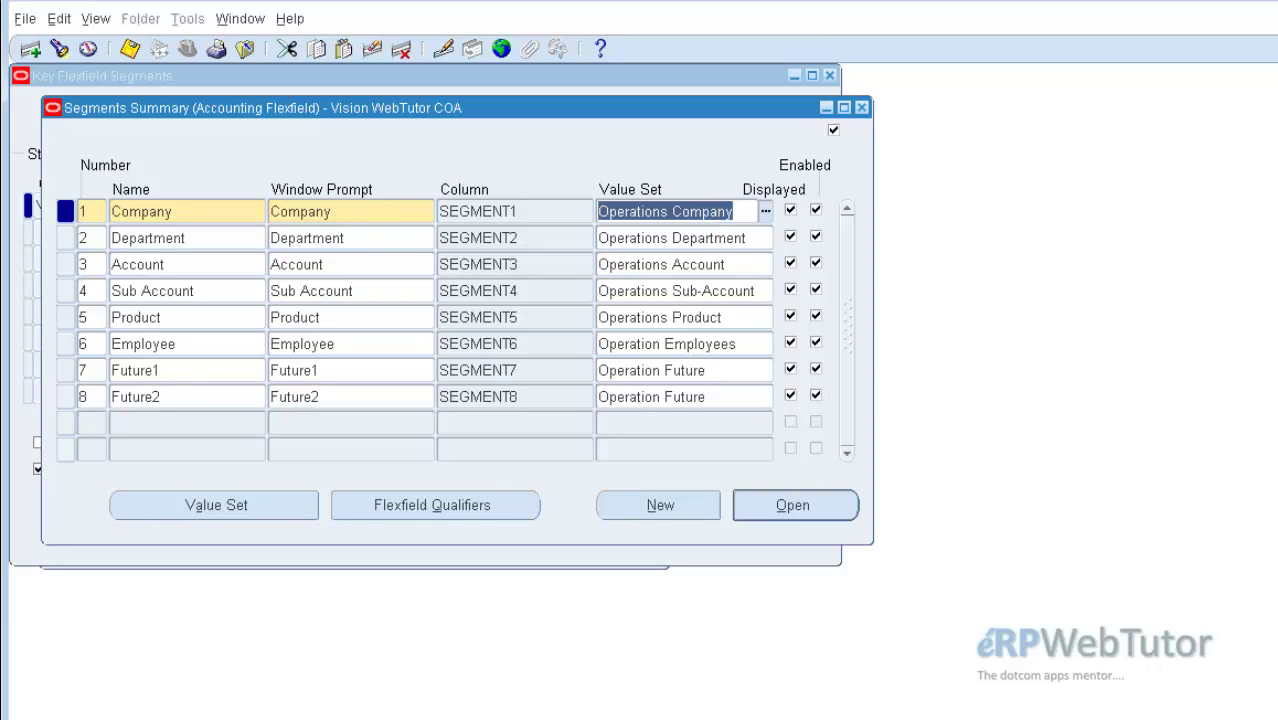
{"action": "key", "text": "alt+Tab"}
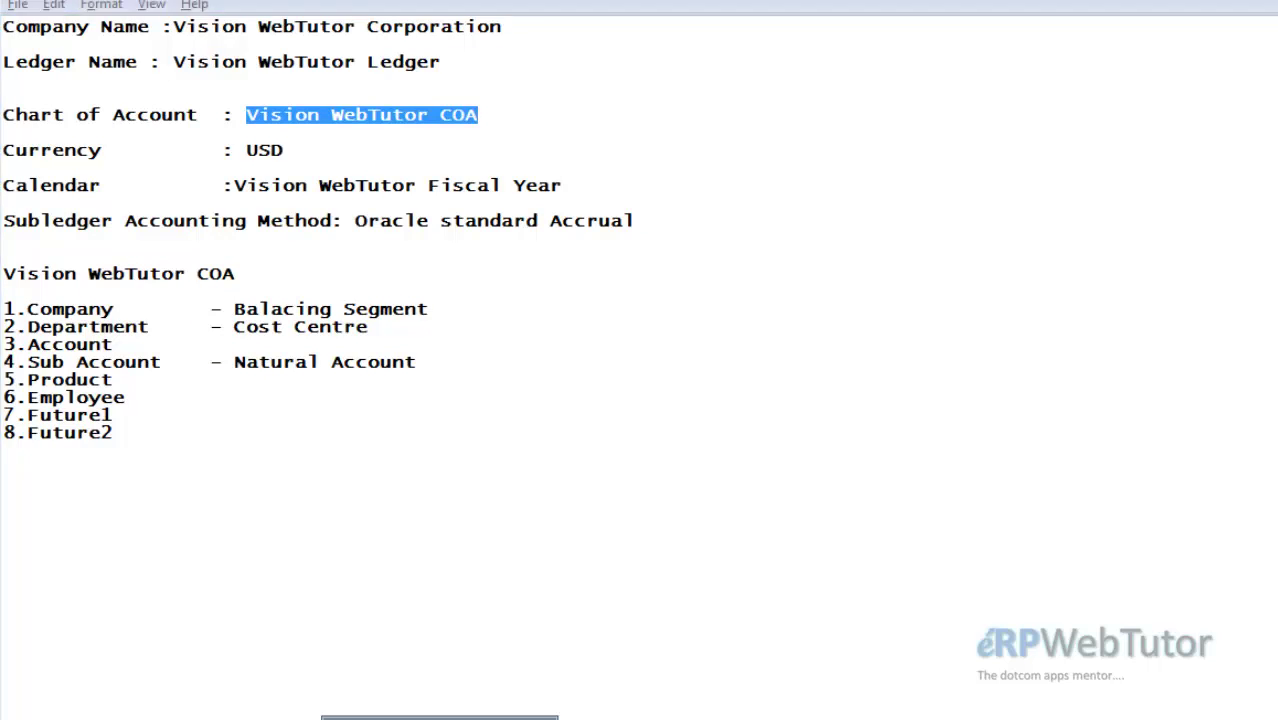
{"action": "key", "text": "alt+Tab"}
{"action": "key", "text": "alt+Tab"}
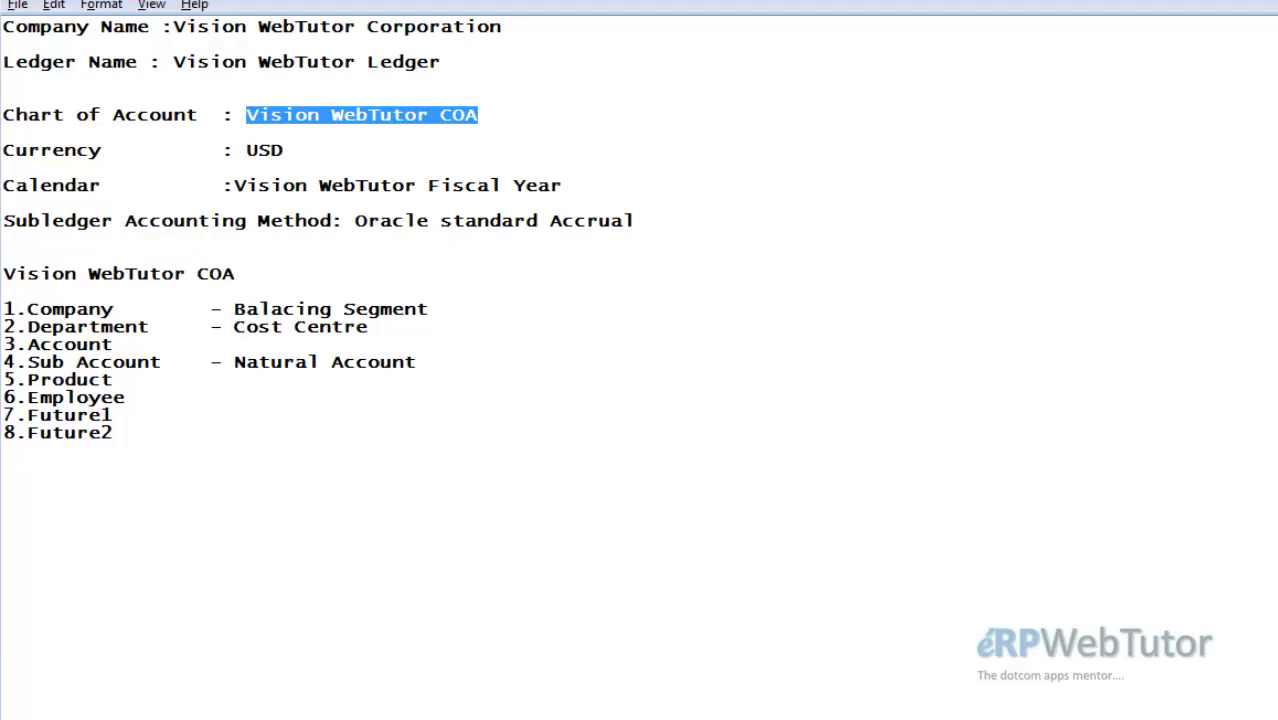
{"action": "key", "text": "alt+Tab"}
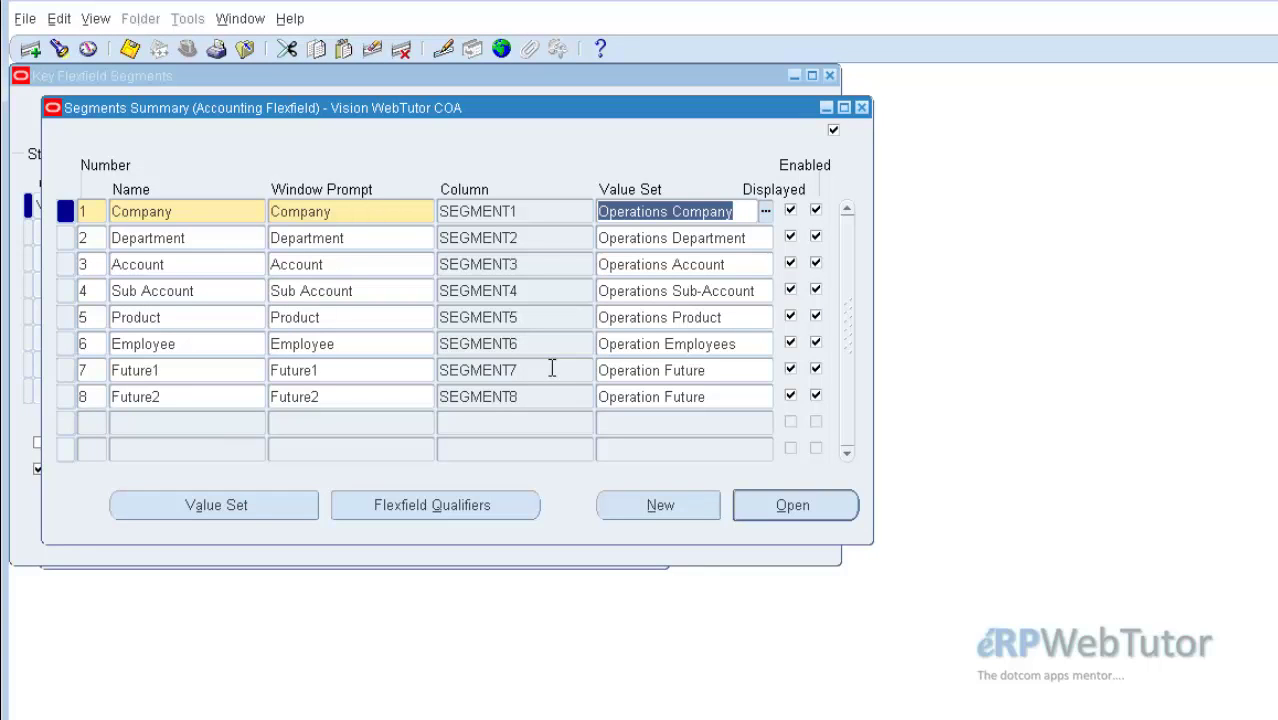
{"action": "left_click", "coordinate": [502, 512]}
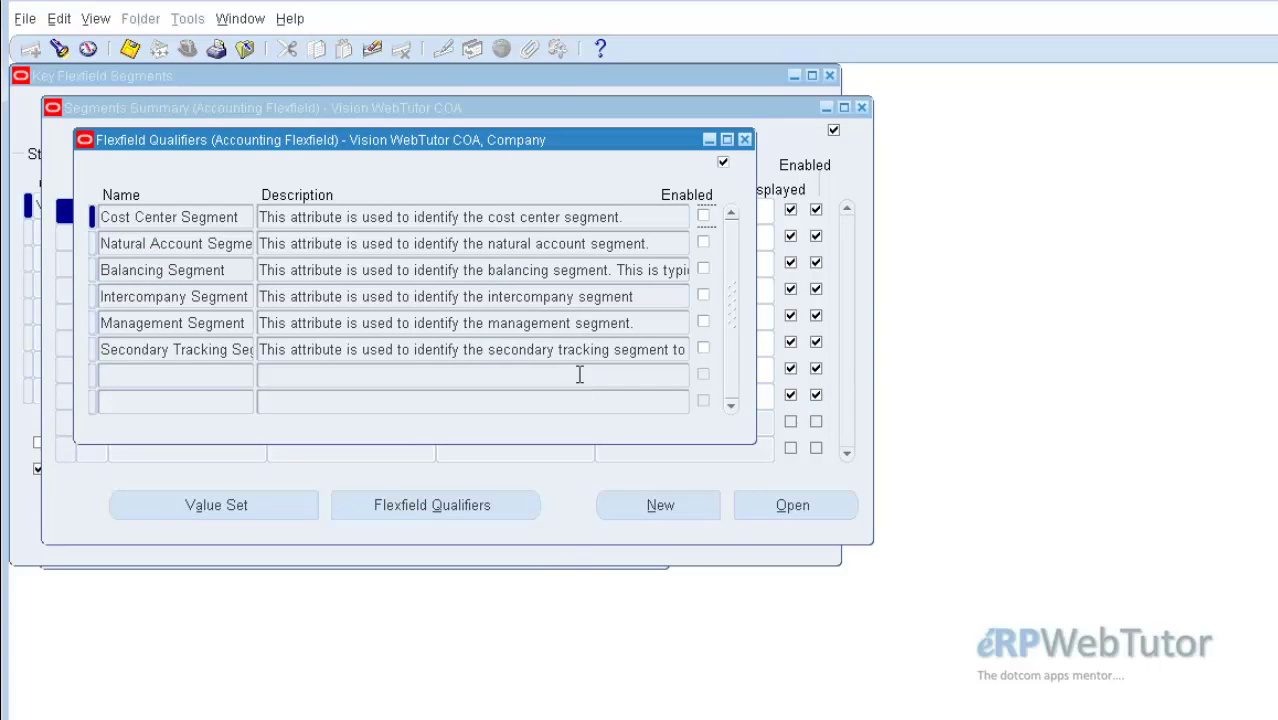
{"action": "left_click", "coordinate": [704, 268]}
{"action": "left_click", "coordinate": [130, 48]}
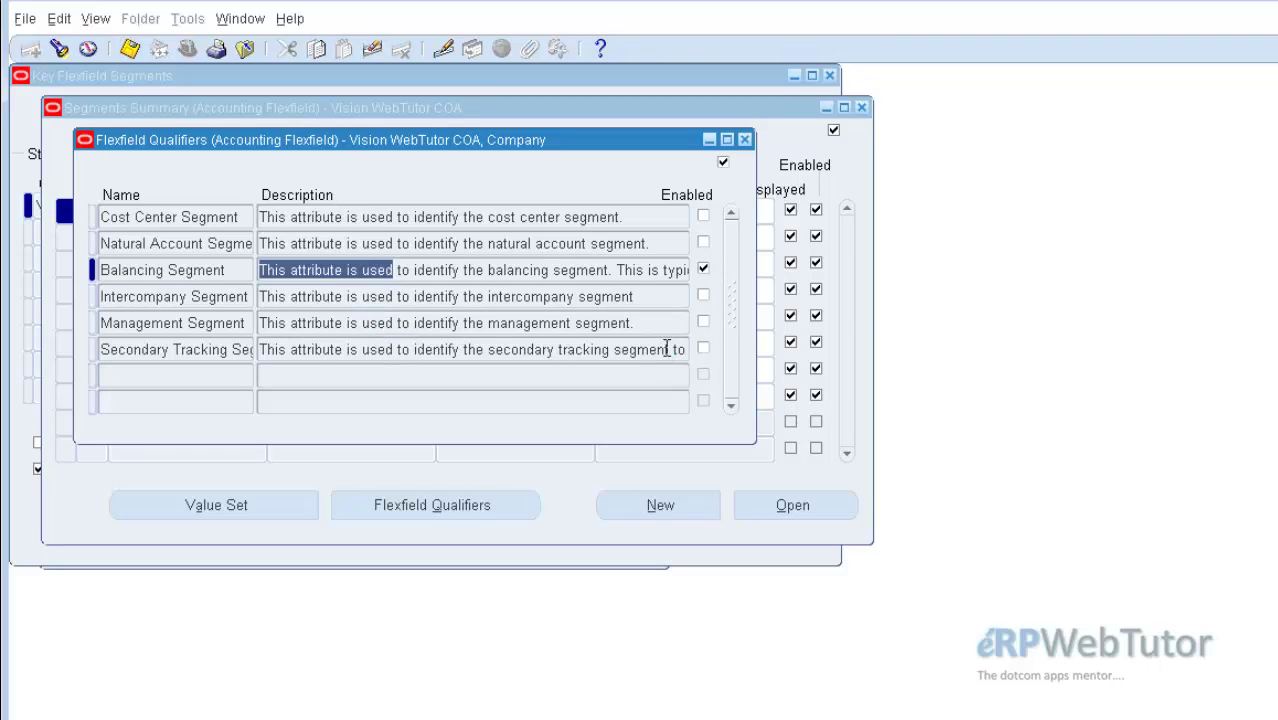
- Read the Balancing Segment qualifier's description through to its end and close the Company segment's qualifiers
{"action": "key", "text": "Home"}
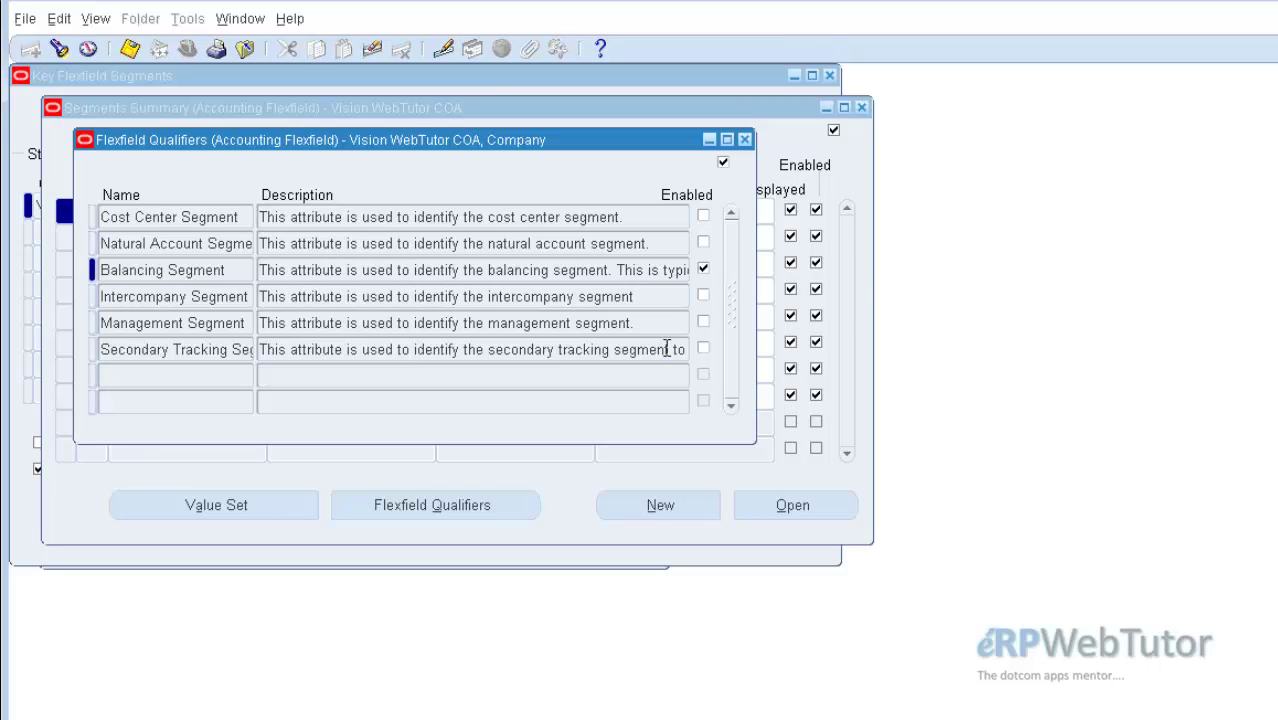
{"action": "key", "text": "Right"}
{"action": "key", "text": "Right"}
{"action": "key", "text": "Right"}
{"action": "key", "text": "Right"}
{"action": "key", "text": "Right"}
{"action": "key", "text": "Right"}
{"action": "key", "text": "Right"}
{"action": "key", "text": "Right"}
{"action": "key", "text": "Right"}
{"action": "key", "text": "Right"}
{"action": "key", "text": "Right"}
{"action": "key", "text": "Right"}
{"action": "key", "text": "Right"}
{"action": "key", "text": "Right"}
{"action": "key", "text": "Right"}
{"action": "key", "text": "Right"}
{"action": "key", "text": "Right"}
{"action": "key", "text": "Right"}
{"action": "key", "text": "Right"}
{"action": "key", "text": "Right"}
{"action": "key", "text": "Right"}
{"action": "key", "text": "Right"}
{"action": "key", "text": "Right"}
{"action": "key", "text": "Right"}
{"action": "key", "text": "Right"}
{"action": "key", "text": "Right"}
{"action": "key", "text": "Right"}
{"action": "key", "text": "Right"}
{"action": "key", "text": "Right"}
{"action": "key", "text": "Right"}
{"action": "key", "text": "Right"}
{"action": "key", "text": "Right"}
{"action": "key", "text": "Right"}
{"action": "key", "text": "Right"}
{"action": "key", "text": "Right"}
{"action": "key", "text": "Right"}
{"action": "key", "text": "Right"}
{"action": "key", "text": "Right"}
{"action": "key", "text": "Right"}
{"action": "key", "text": "Right"}
{"action": "key", "text": "Right"}
{"action": "key", "text": "Right"}
{"action": "key", "text": "Right"}
{"action": "key", "text": "Right"}
{"action": "key", "text": "Right"}
{"action": "key", "text": "Right"}
{"action": "key", "text": "Right"}
{"action": "key", "text": "Right"}
{"action": "key", "text": "Right"}
{"action": "key", "text": "Right"}
{"action": "key", "text": "Right"}
{"action": "key", "text": "Right"}
{"action": "key", "text": "Right"}
{"action": "key", "text": "Right"}
{"action": "key", "text": "Right"}
{"action": "key", "text": "Right"}
{"action": "key", "text": "Right"}
{"action": "key", "text": "Right"}
{"action": "key", "text": "Right"}
{"action": "key", "text": "Right"}
{"action": "key", "text": "Right"}
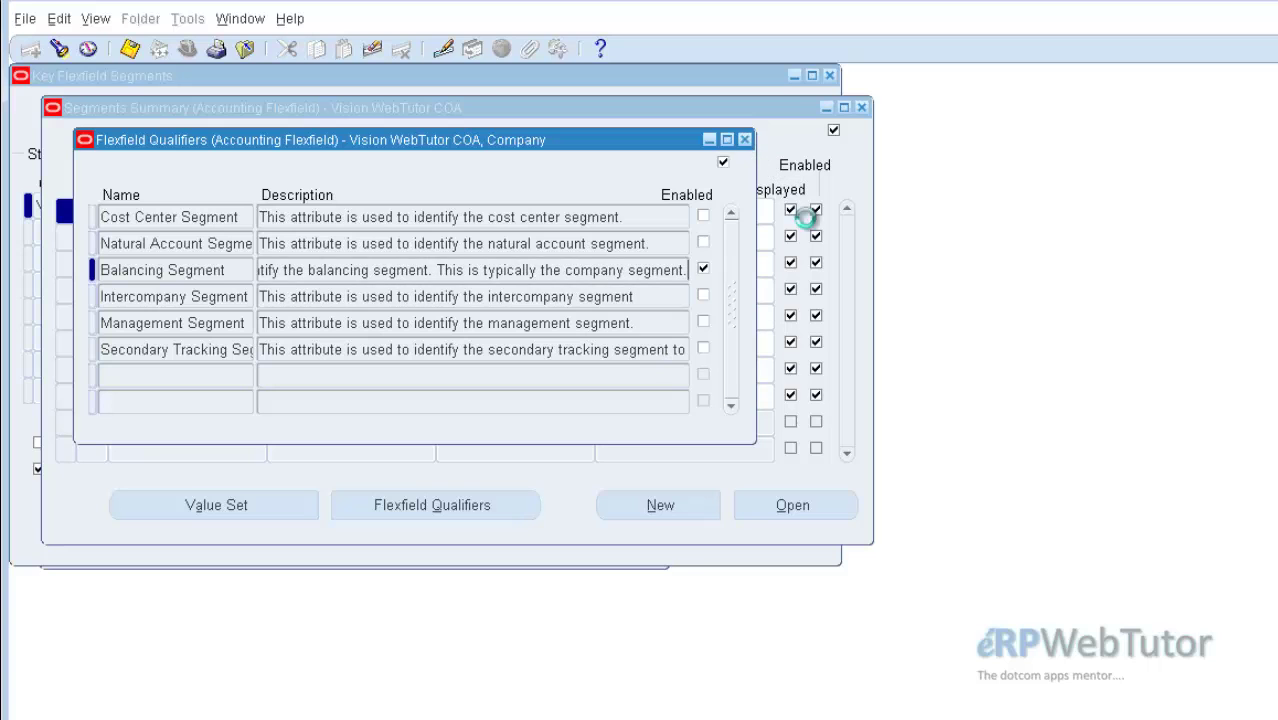
{"action": "left_click", "coordinate": [813, 232]}
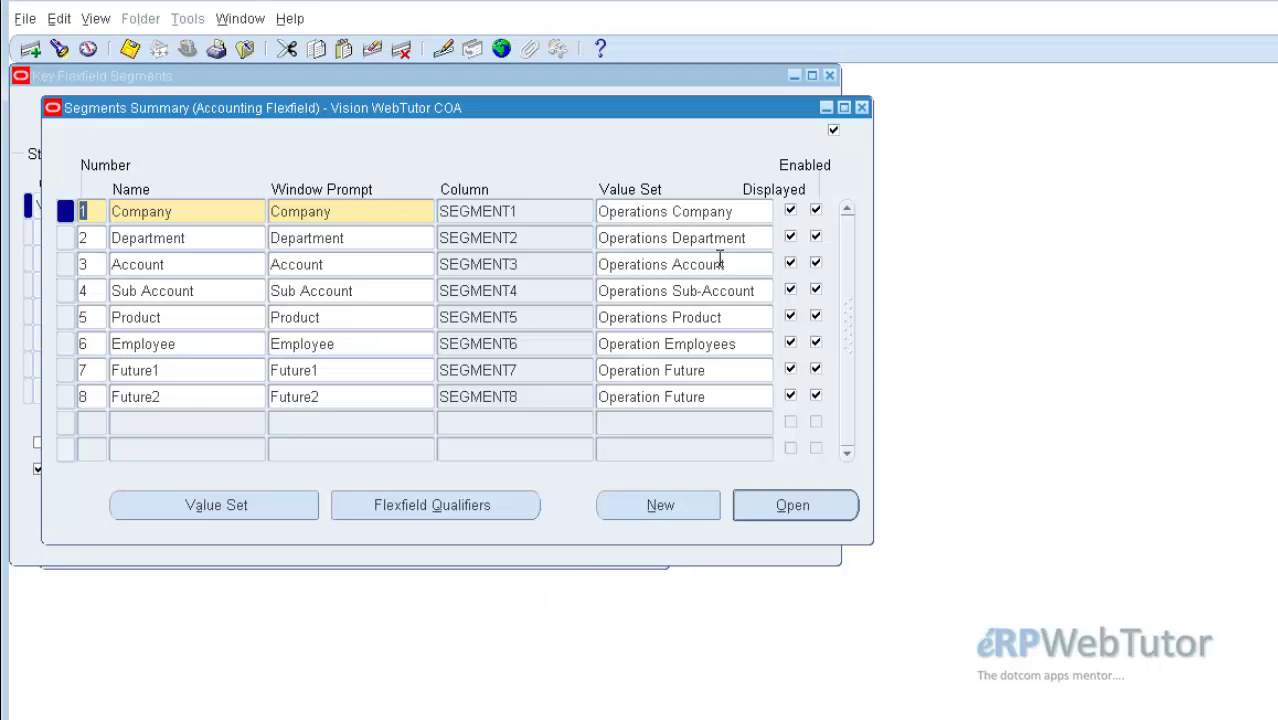
- Enable the Cost Center Segment qualifier for the Department segment and return to the segments summary
{"action": "left_click", "coordinate": [707, 238]}
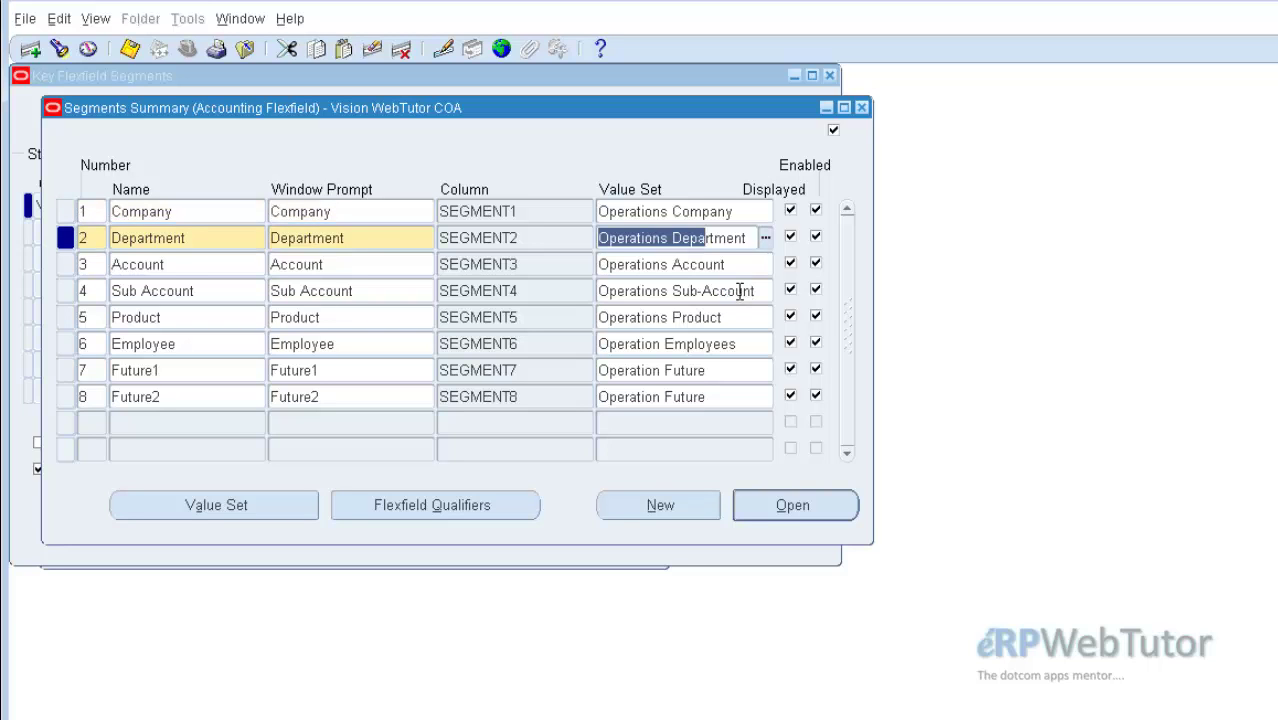
{"action": "left_click", "coordinate": [404, 507]}
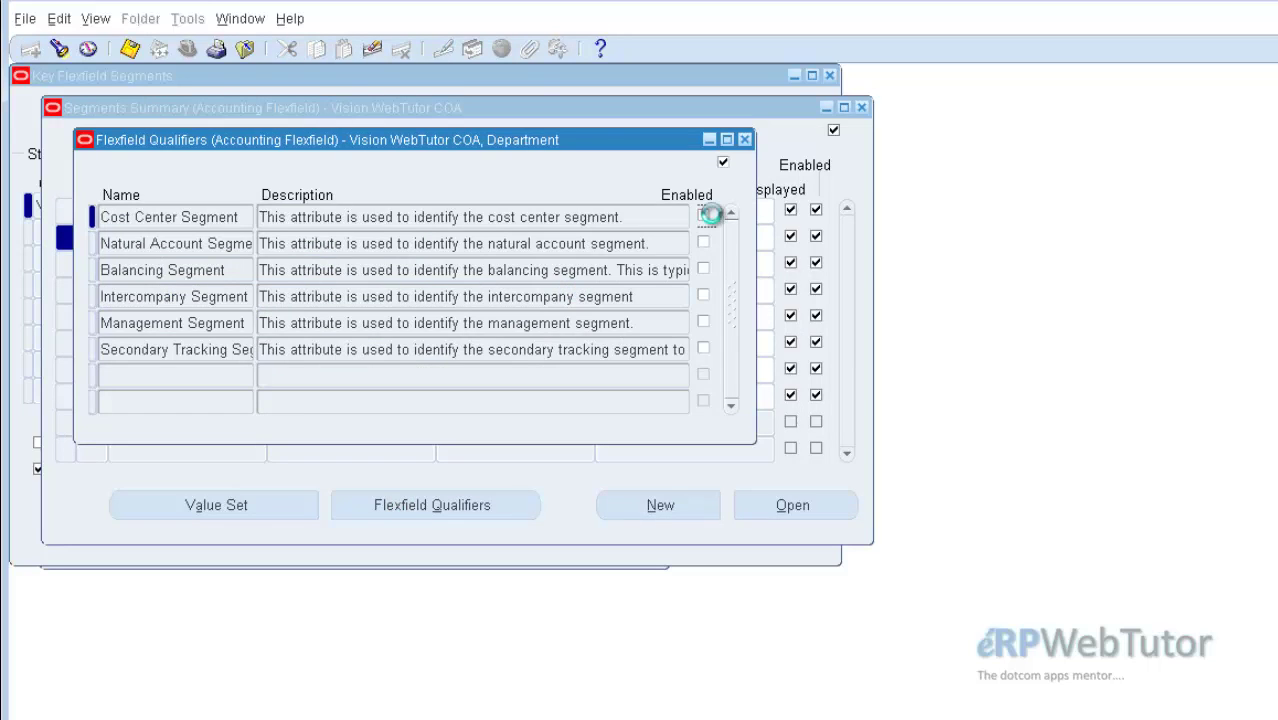
{"action": "left_click", "coordinate": [706, 214]}
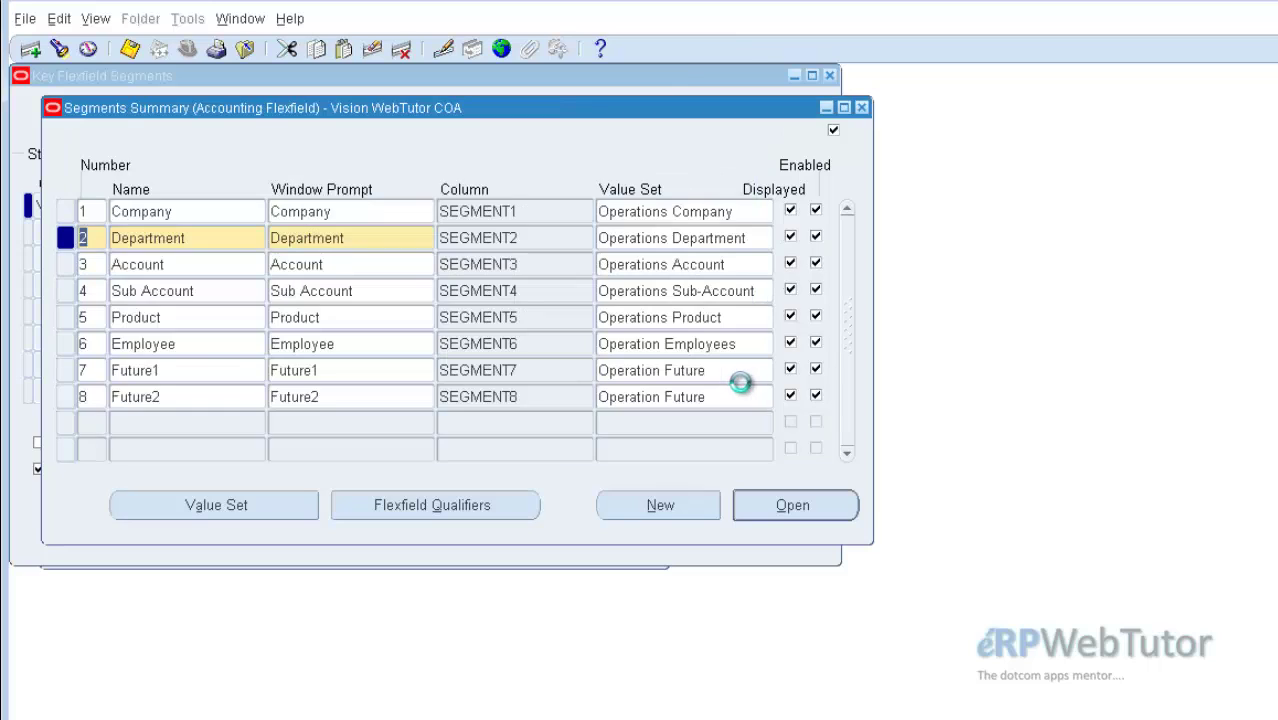
- Enable the Natural Account Segment qualifier for the Sub Account segment and return to the segments summary
{"action": "left_click", "coordinate": [632, 289]}
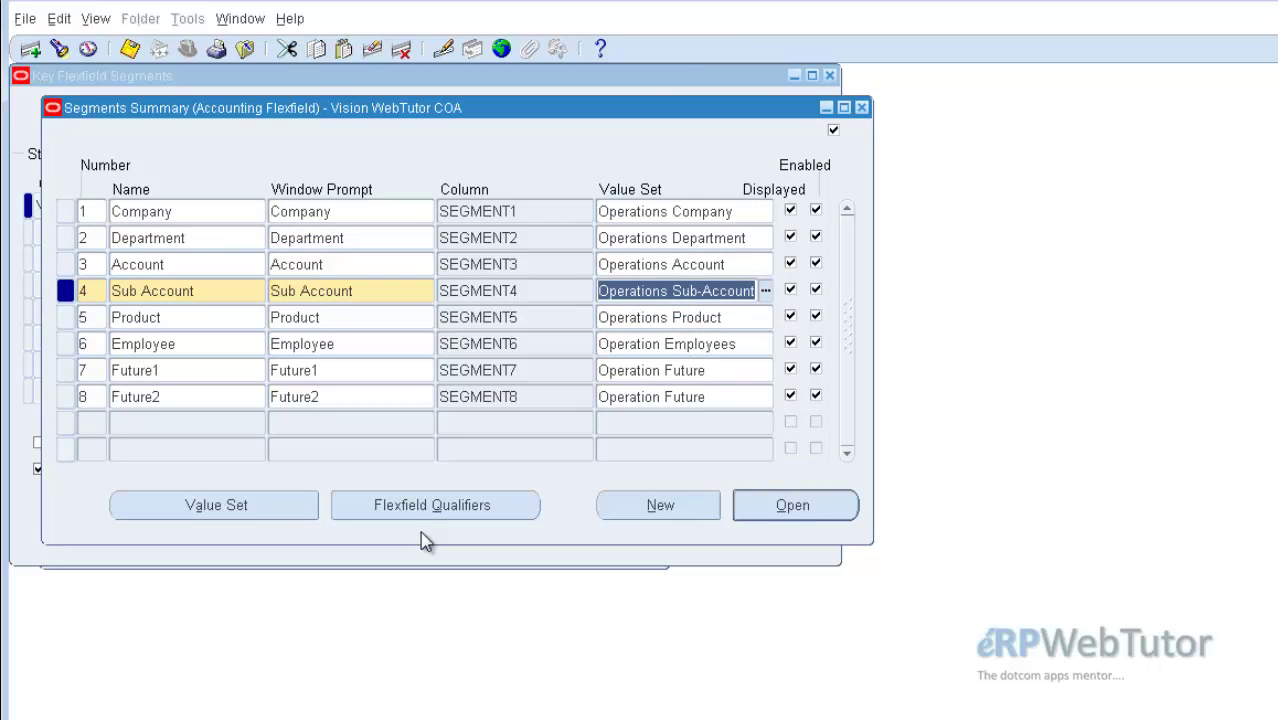
{"action": "left_click", "coordinate": [420, 506]}
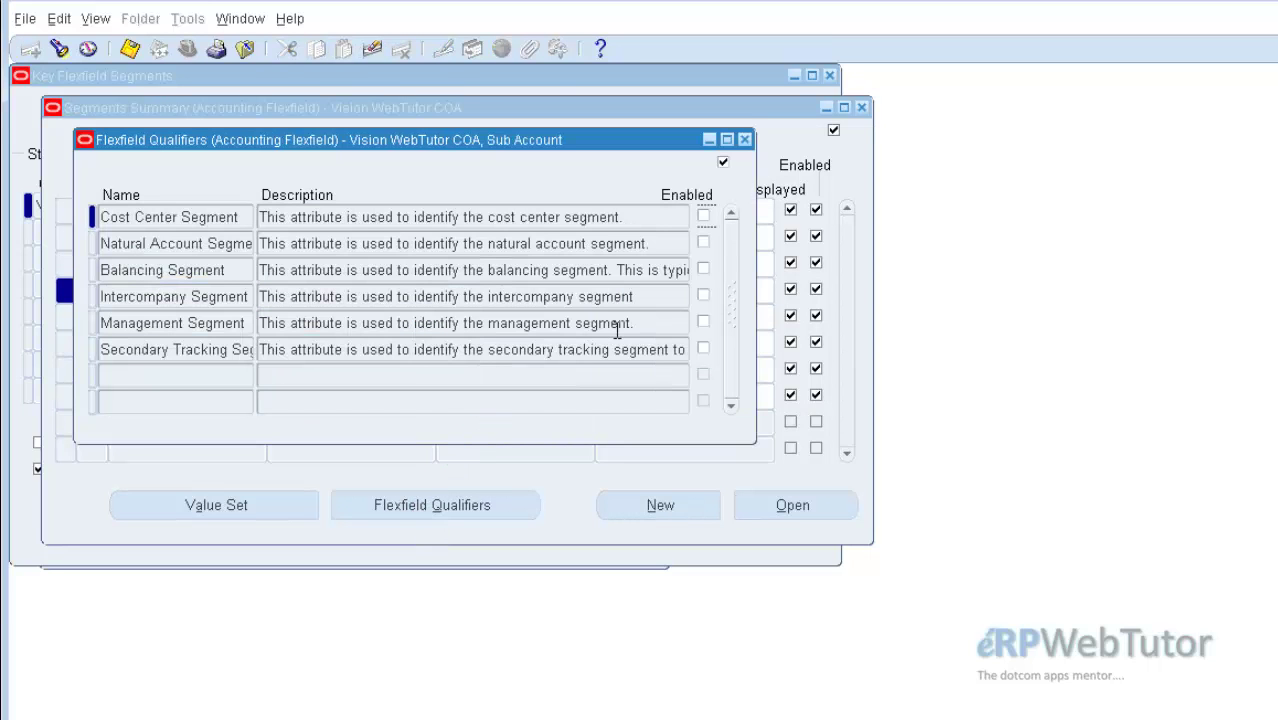
{"action": "left_click", "coordinate": [703, 241]}
{"action": "left_click_drag", "start_coordinate": [810, 190], "coordinate": [812, 192]}
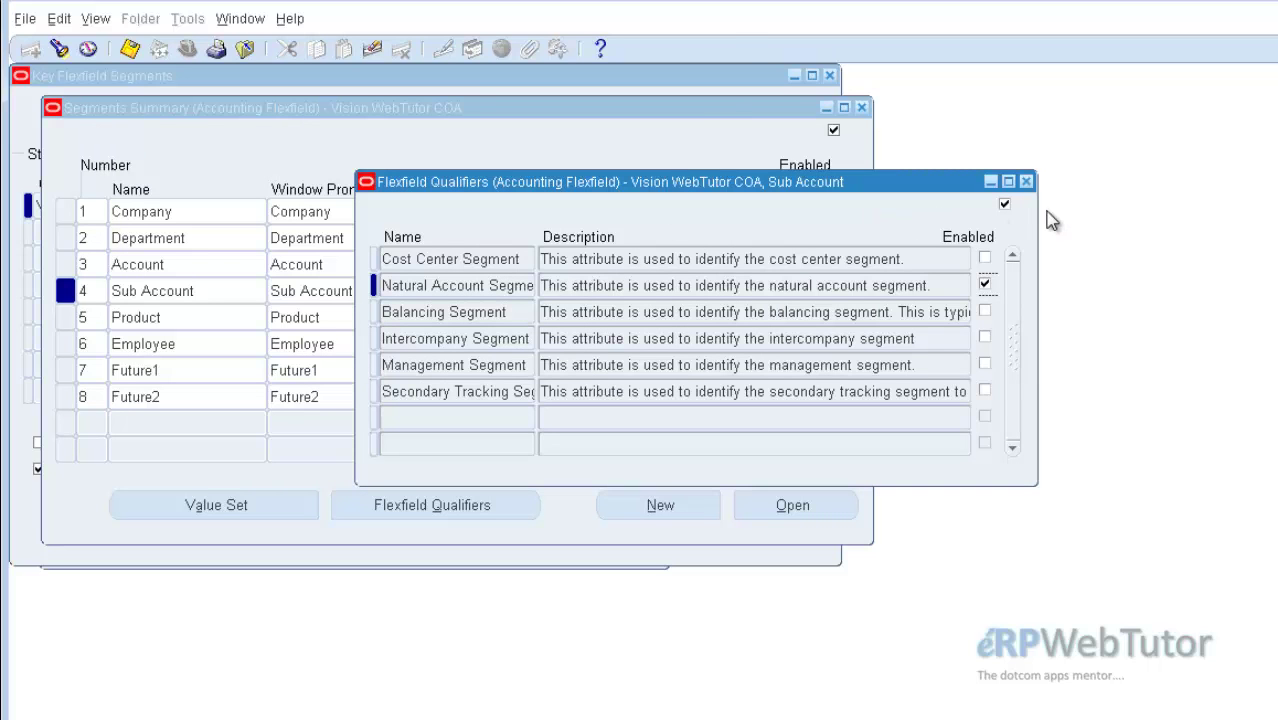
{"action": "left_click", "coordinate": [1026, 184]}
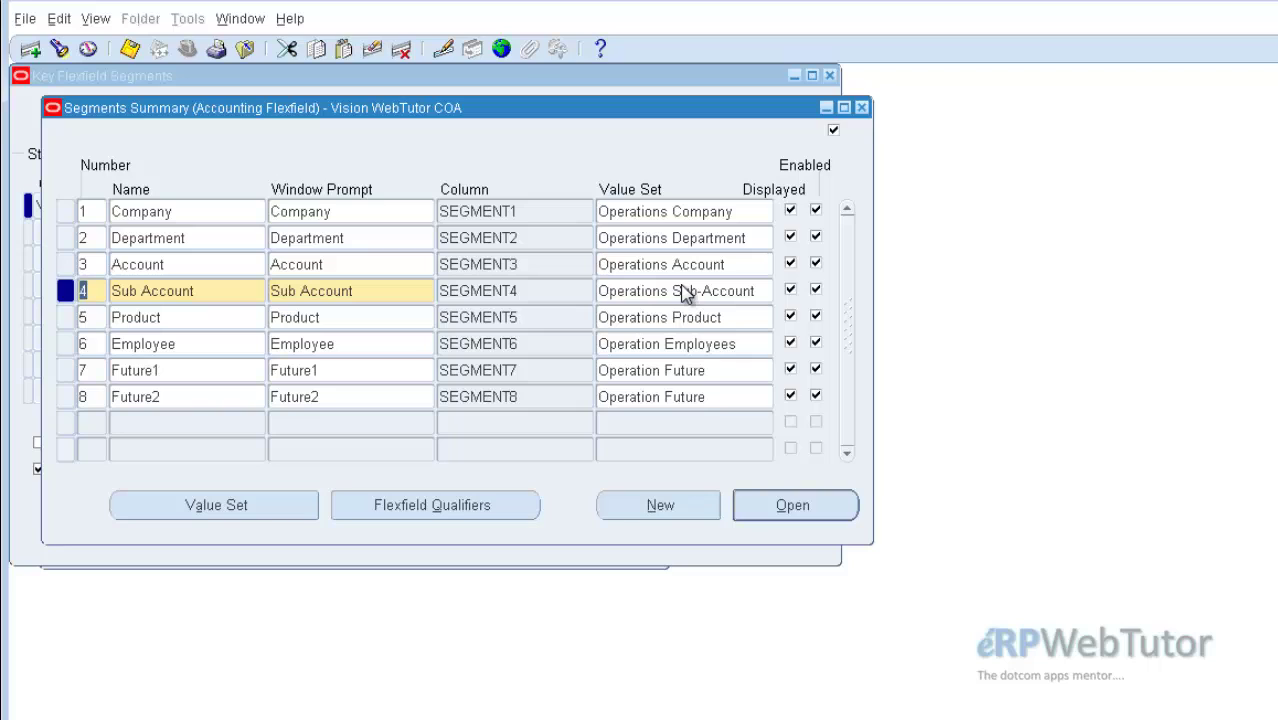
- Close the segments summary and freeze the flexfield definition of the Vision WebTutor COA structure, accepting the caution
{"action": "left_click", "coordinate": [861, 108]}
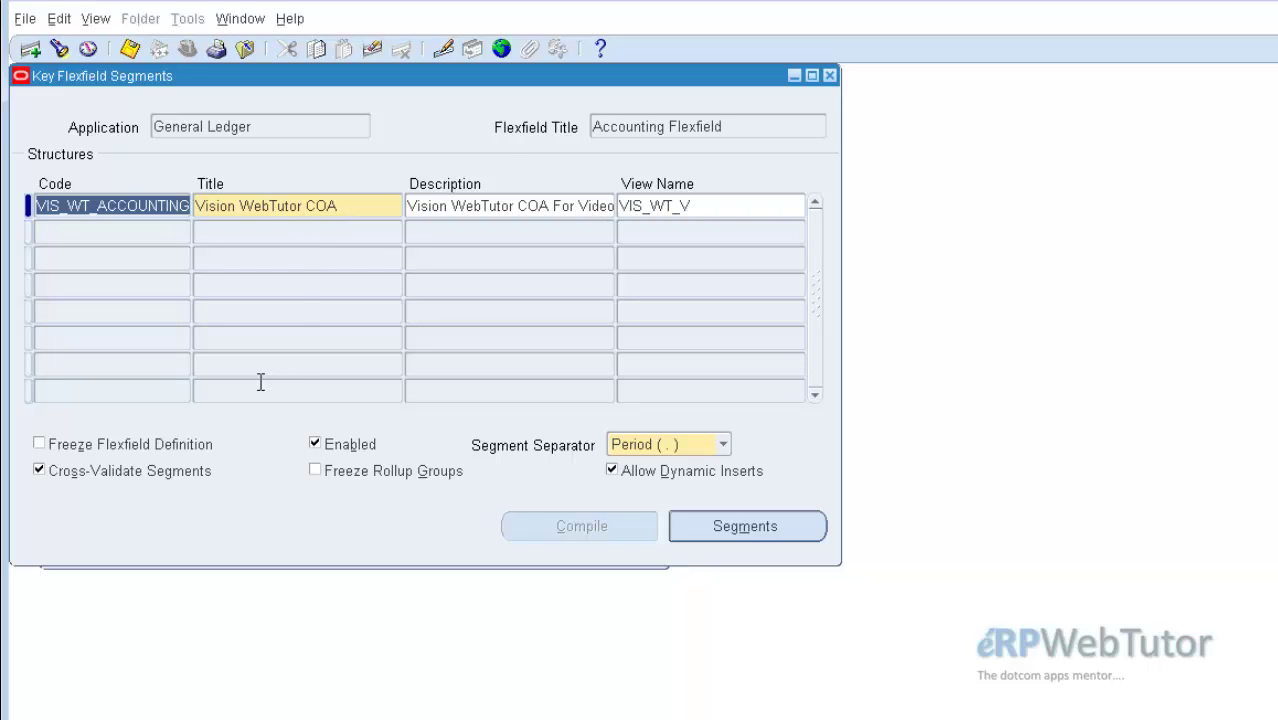
{"action": "left_click", "coordinate": [97, 452]}
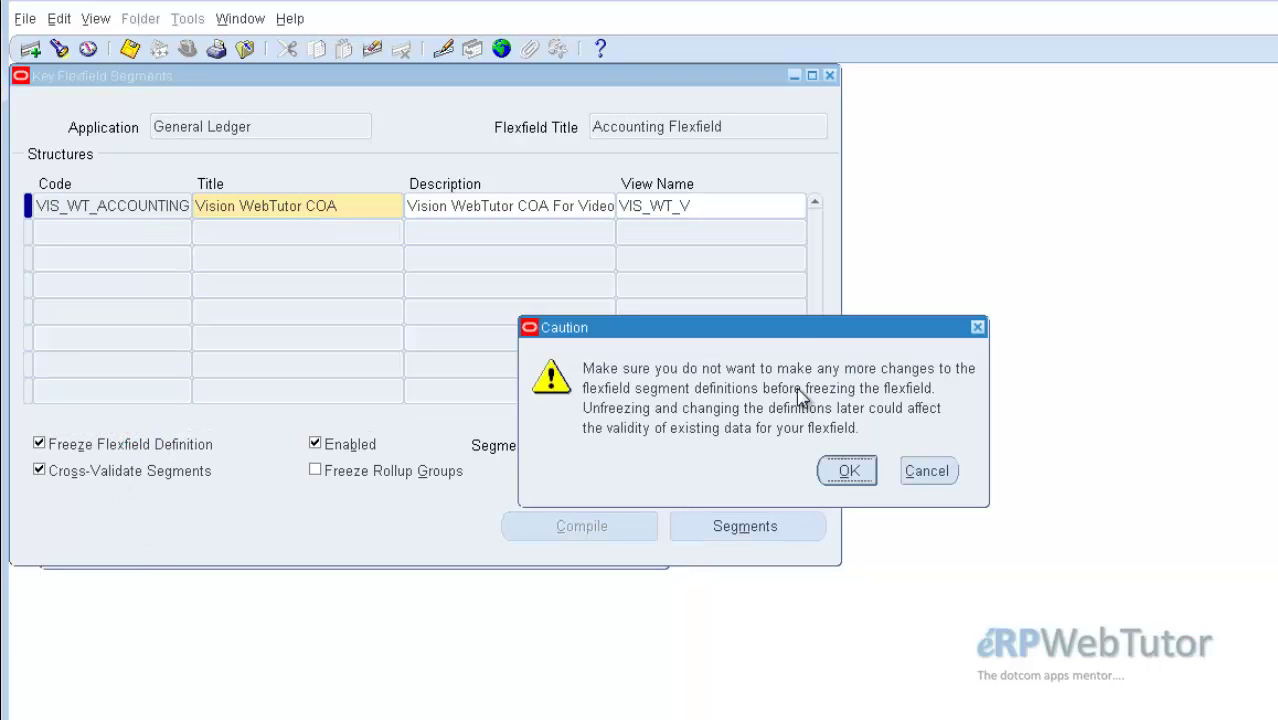
{"action": "left_click_drag", "start_coordinate": [783, 323], "coordinate": [787, 222]}
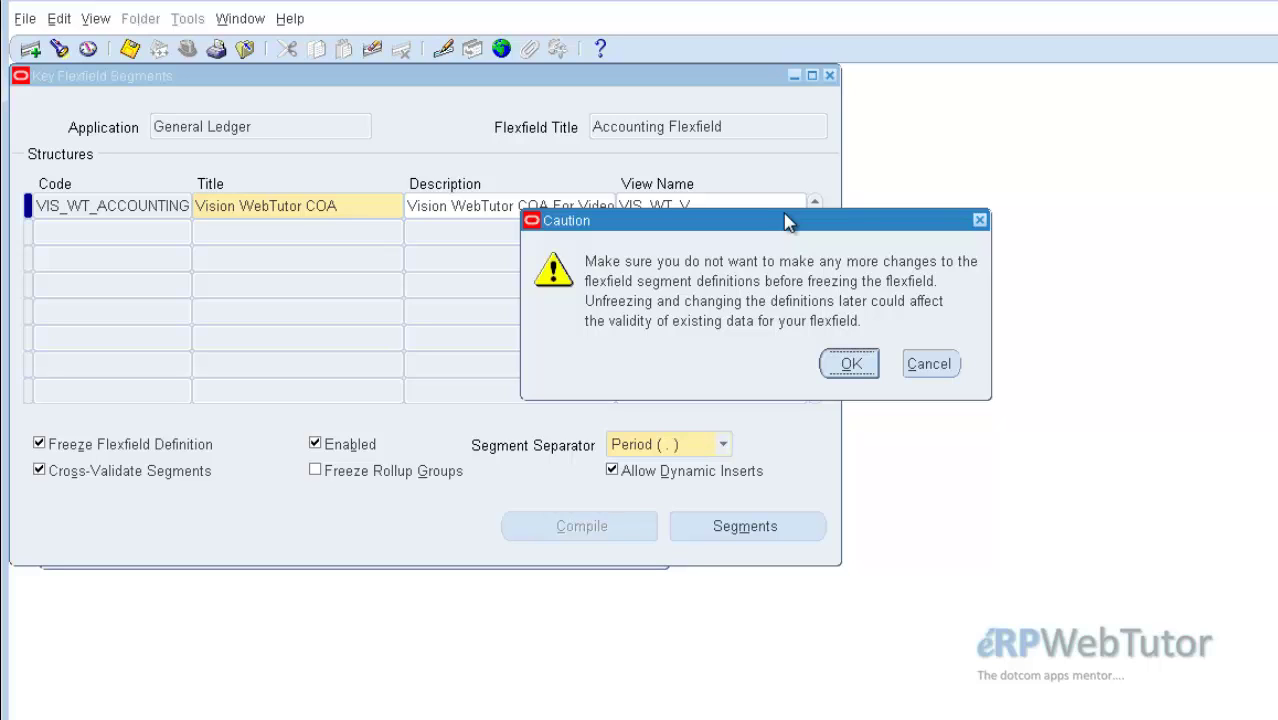
{"action": "left_click_drag", "start_coordinate": [786, 220], "coordinate": [790, 221]}
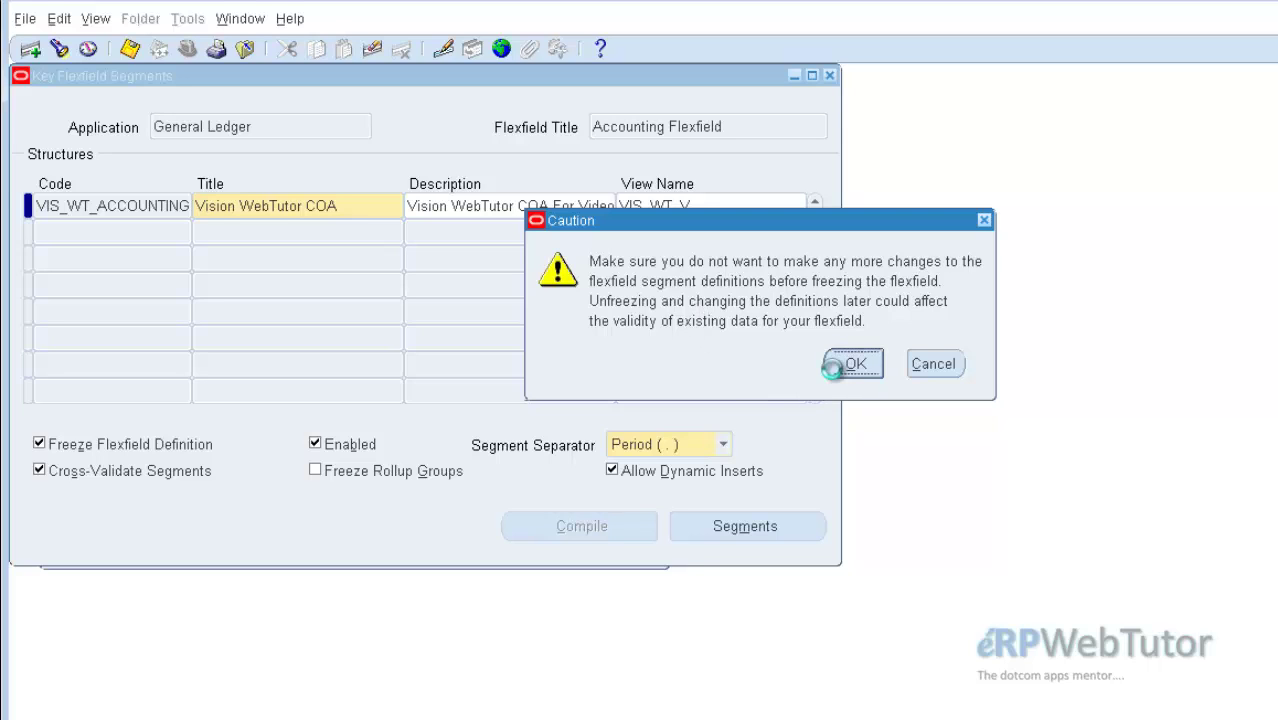
{"action": "left_click", "coordinate": [828, 364]}
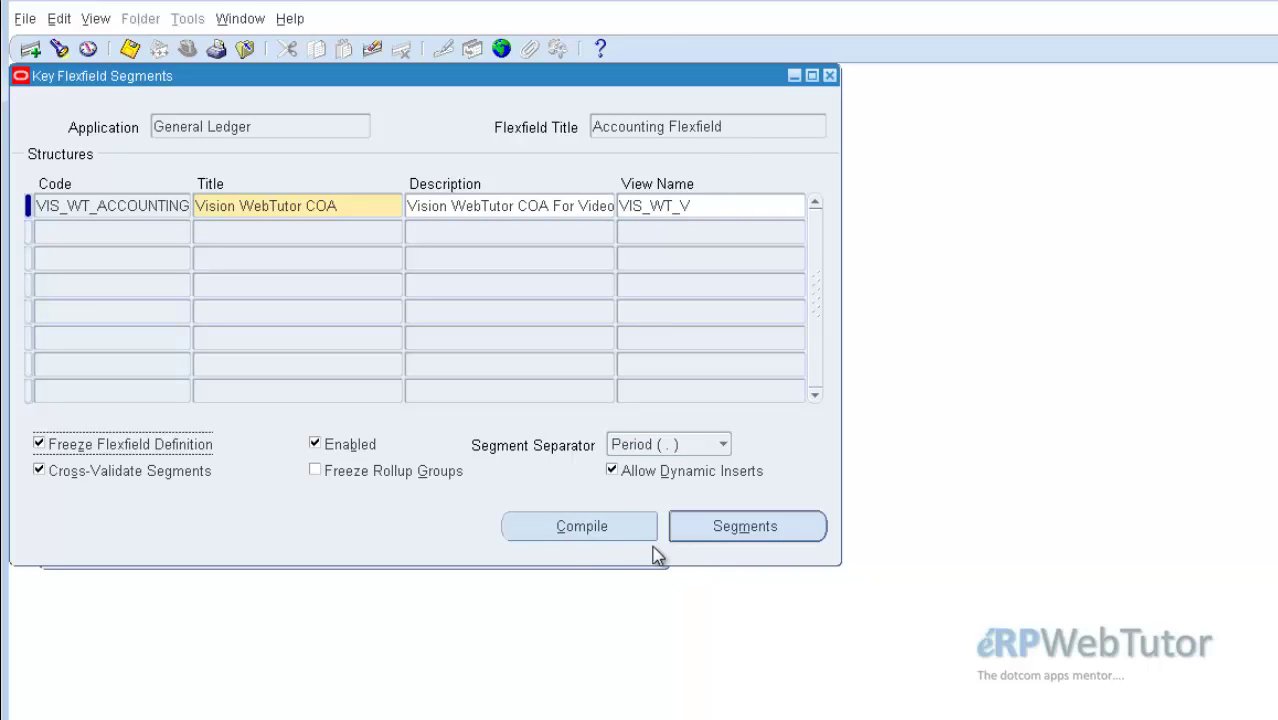
- Compile the frozen Vision WebTutor COA accounting flexfield and acknowledge both flexfield view generation notes
{"action": "left_click", "coordinate": [582, 528]}
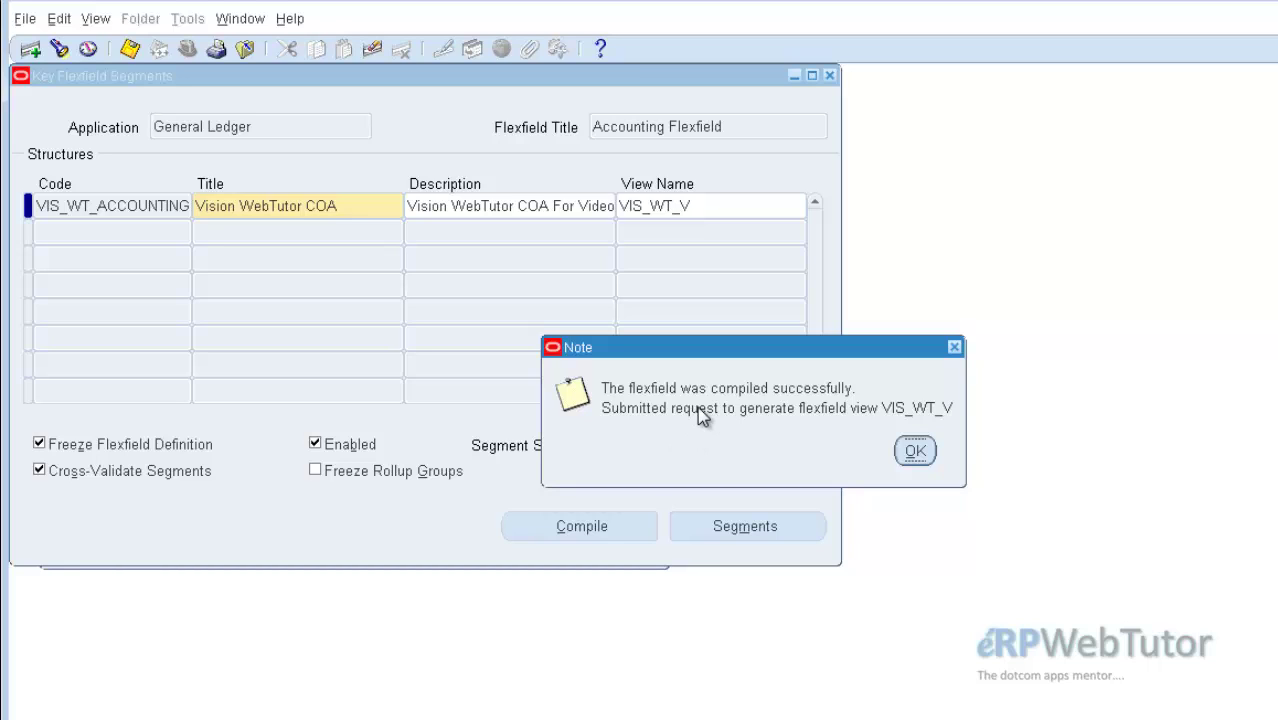
{"action": "left_click_drag", "start_coordinate": [713, 337], "coordinate": [623, 303]}
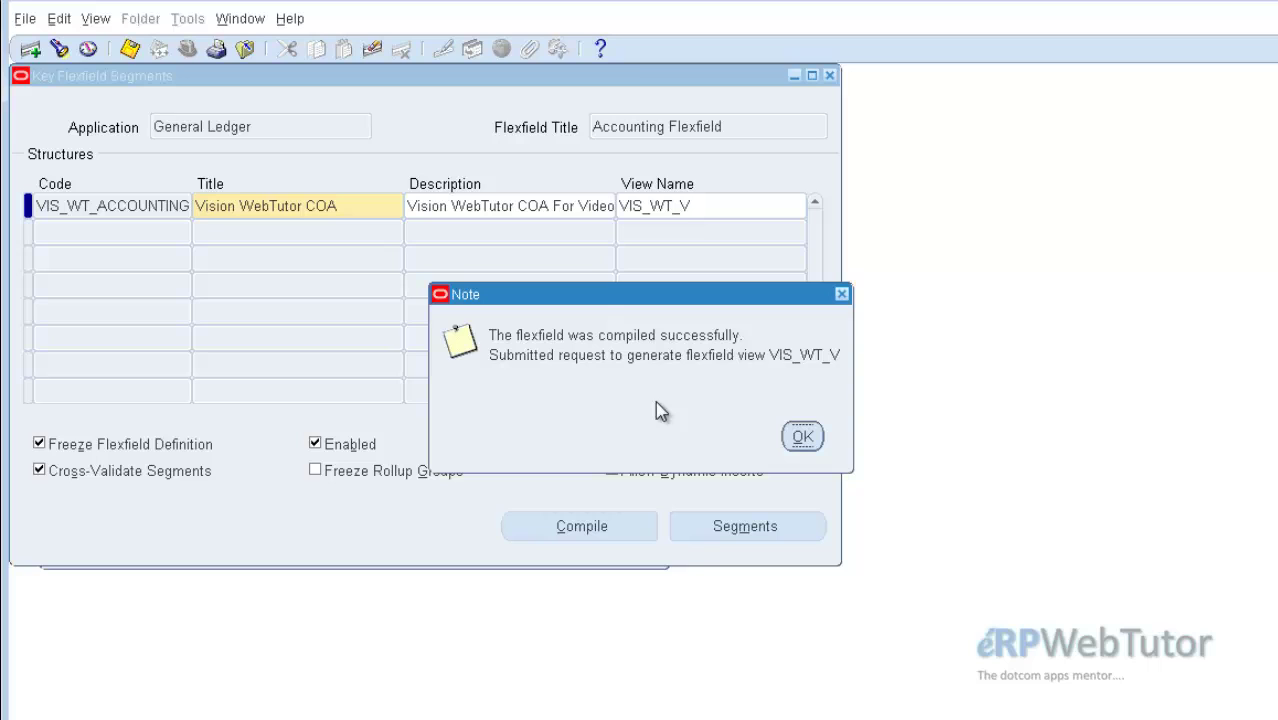
{"action": "left_click", "coordinate": [800, 438]}
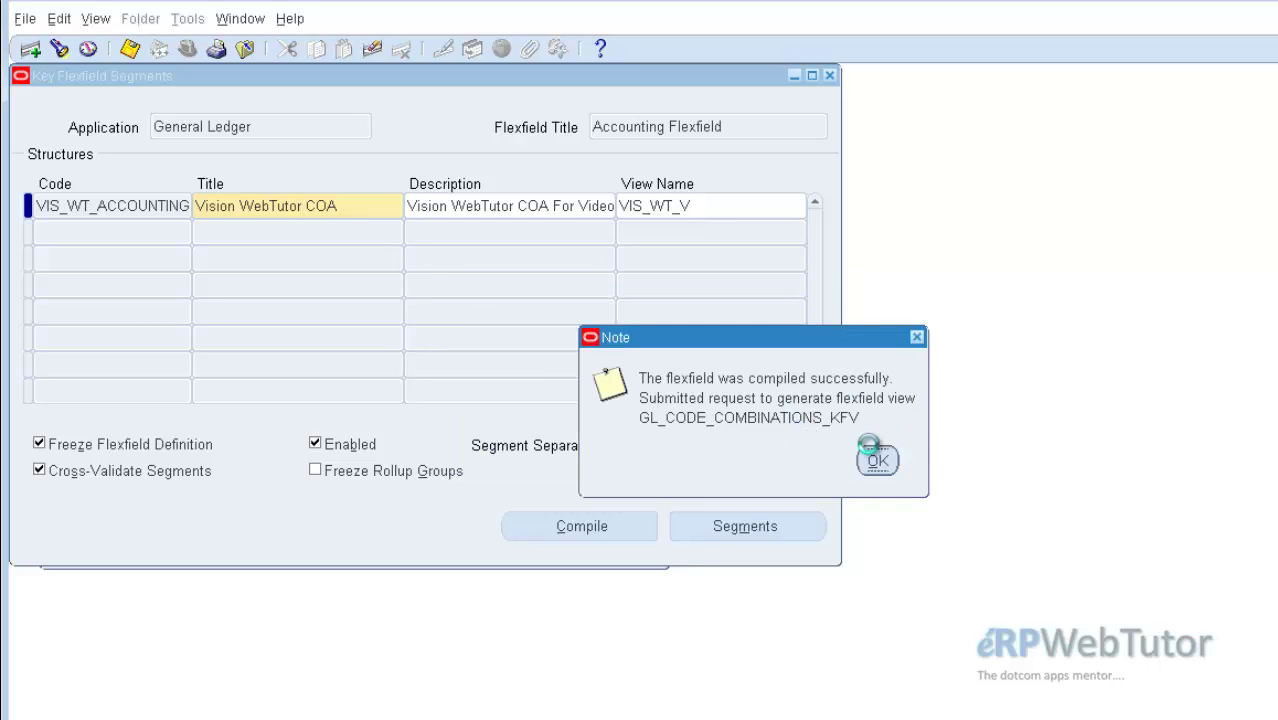
{"action": "left_click_drag", "start_coordinate": [760, 346], "coordinate": [734, 330]}
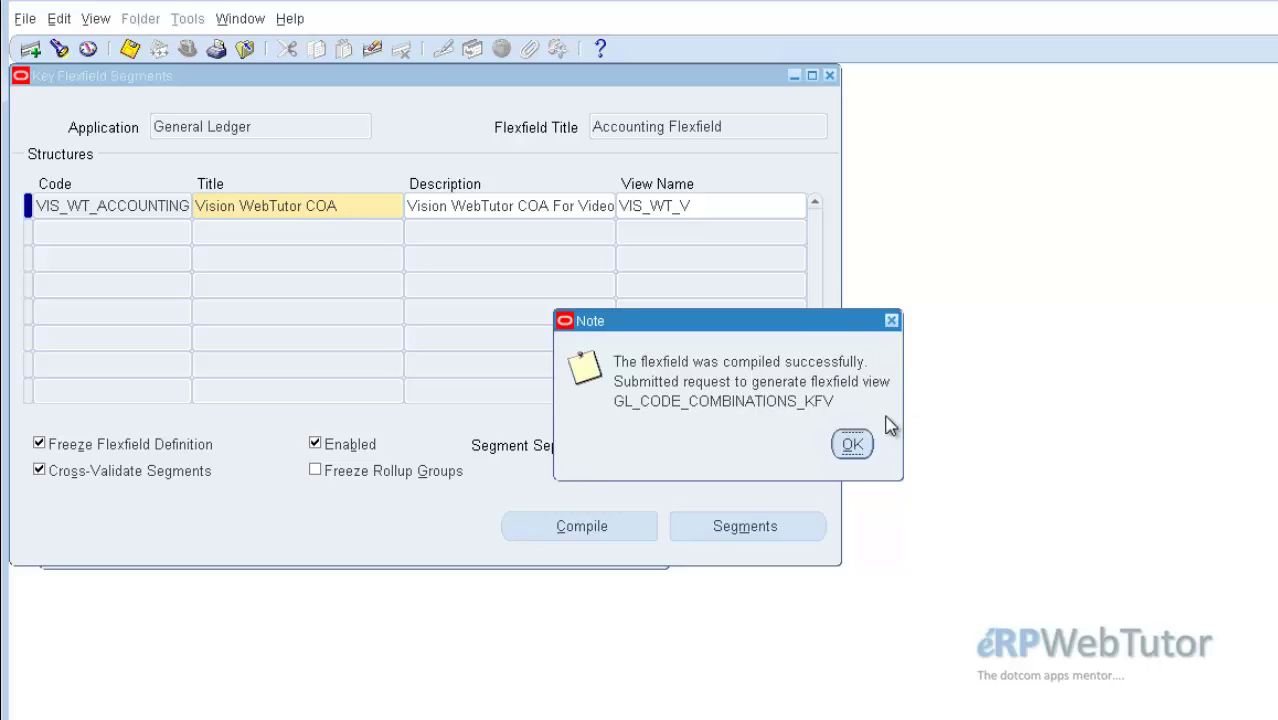
{"action": "left_click", "coordinate": [852, 444]}
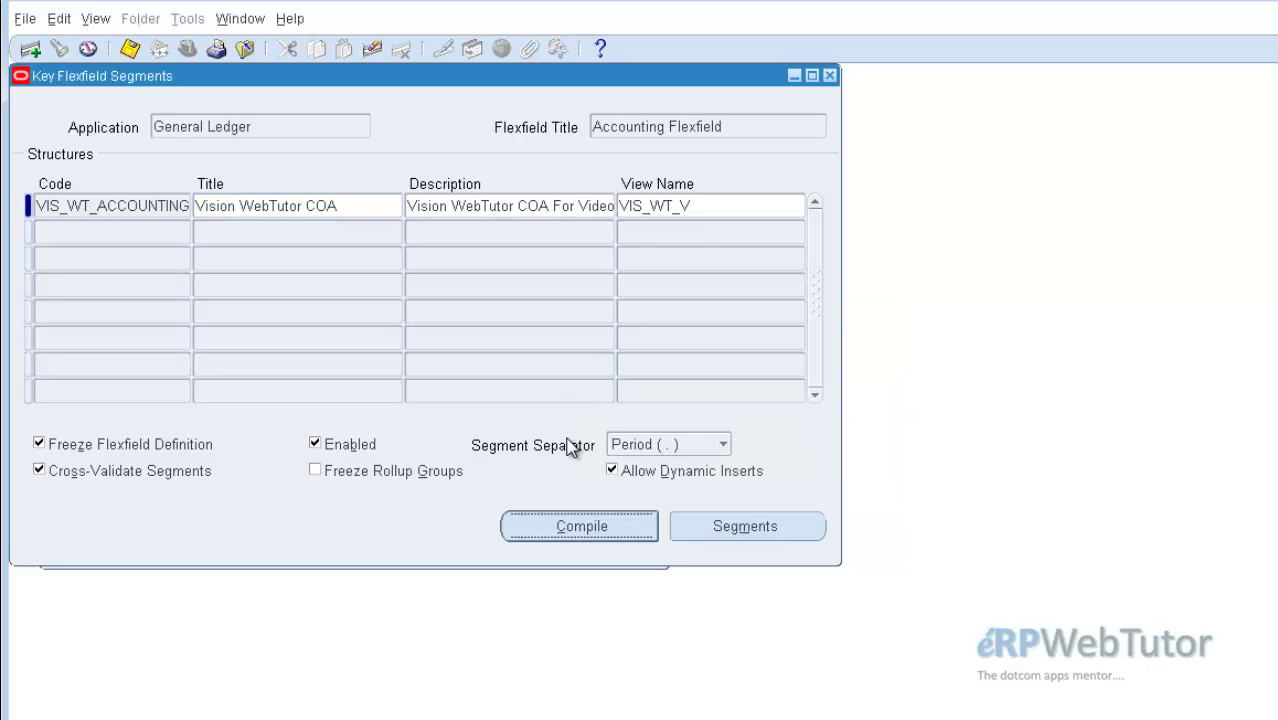